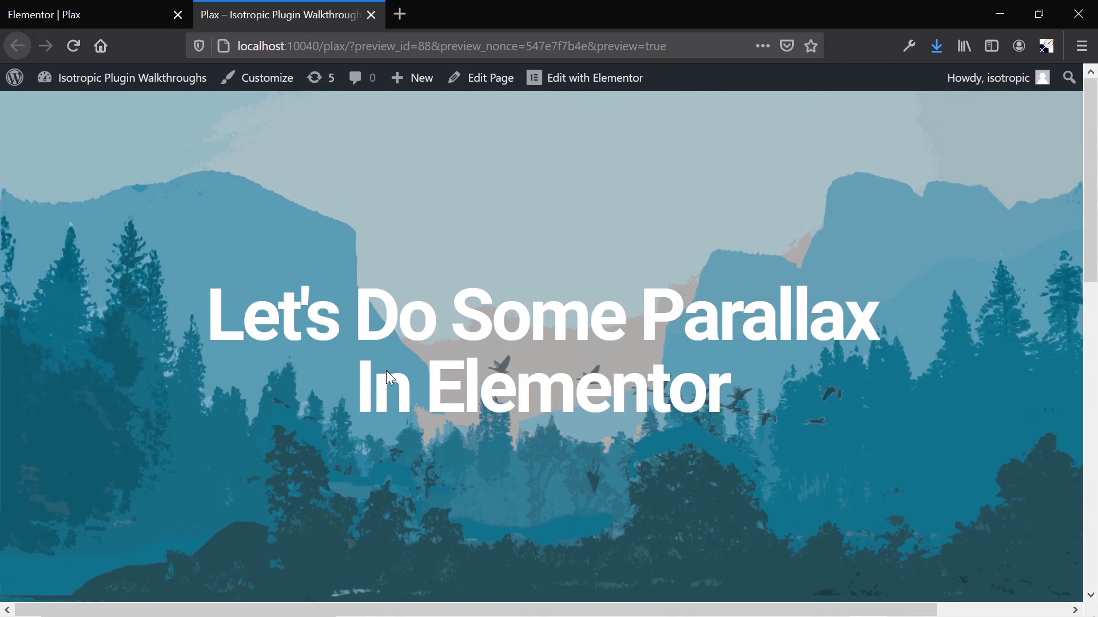
- Examine how the mountain, tree and bird layers move against the heading while scrolling the Plax page preview
{"action": "scroll", "coordinate": [387, 372], "scroll_direction": "down", "scroll_amount": 4}
{"action": "scroll", "coordinate": [389, 378], "scroll_direction": "up", "scroll_amount": 4}
{"action": "scroll", "coordinate": [389, 377], "scroll_direction": "down", "scroll_amount": 5}
{"action": "scroll", "coordinate": [389, 377], "scroll_direction": "up", "scroll_amount": 1}
{"action": "scroll", "coordinate": [389, 377], "scroll_direction": "up", "scroll_amount": 4}
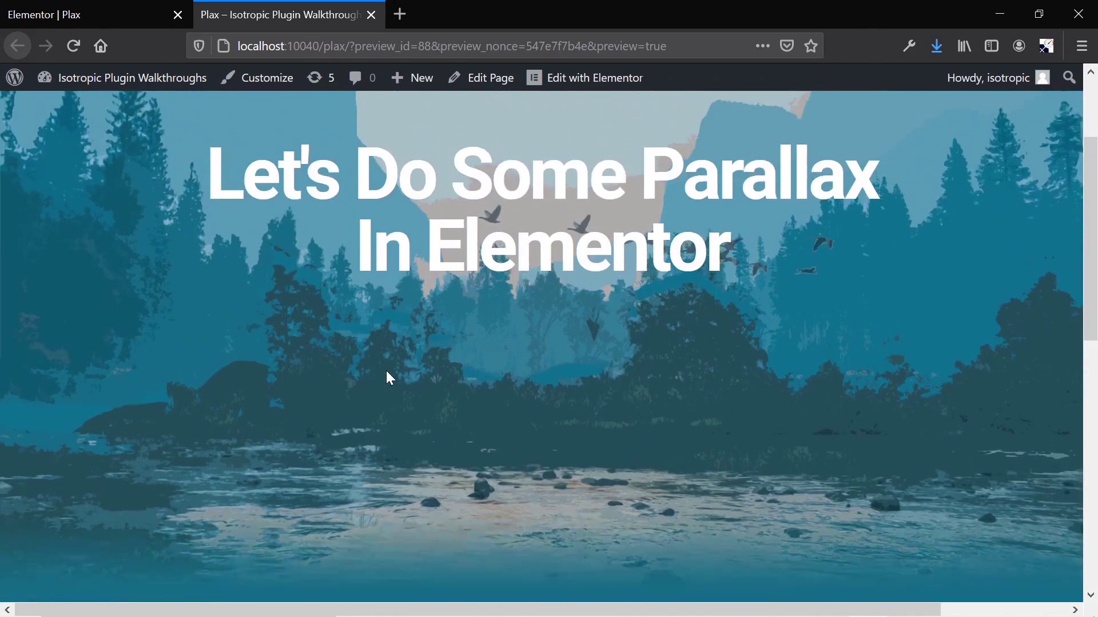
{"action": "scroll", "coordinate": [387, 375], "scroll_direction": "down", "scroll_amount": 2}
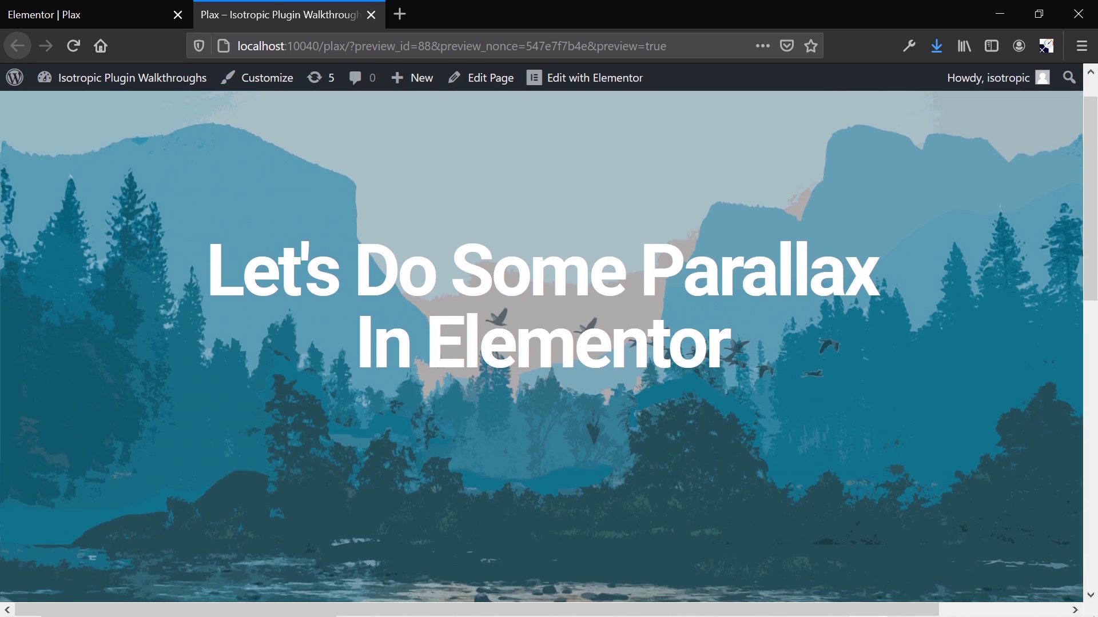
{"action": "scroll", "coordinate": [387, 375], "scroll_direction": "up", "scroll_amount": 3}
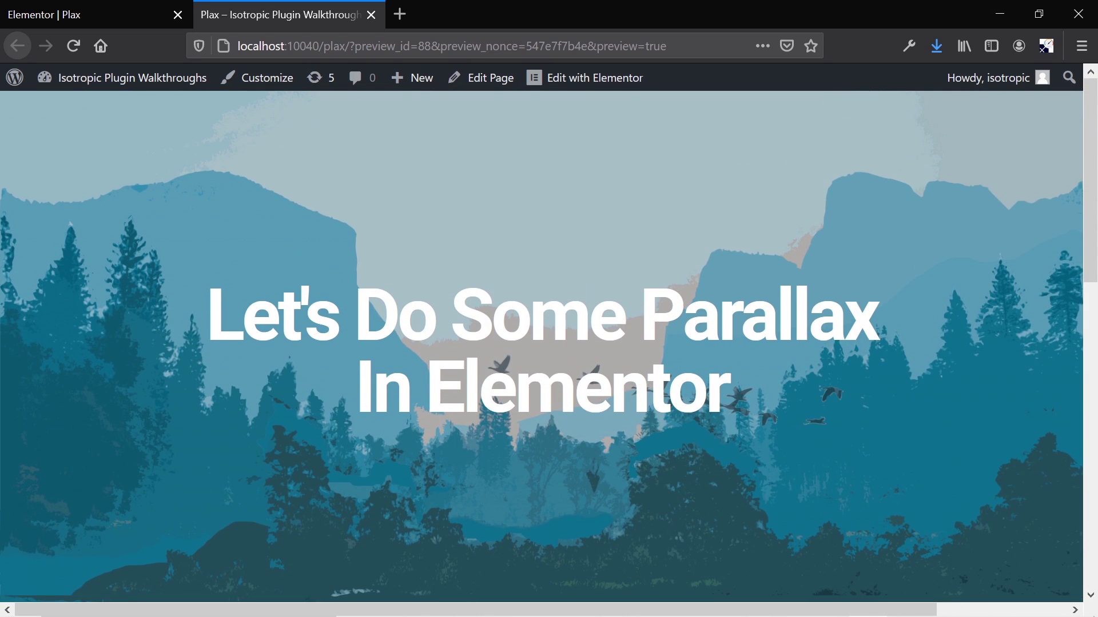
{"action": "scroll", "coordinate": [389, 378], "scroll_direction": "down", "scroll_amount": 3}
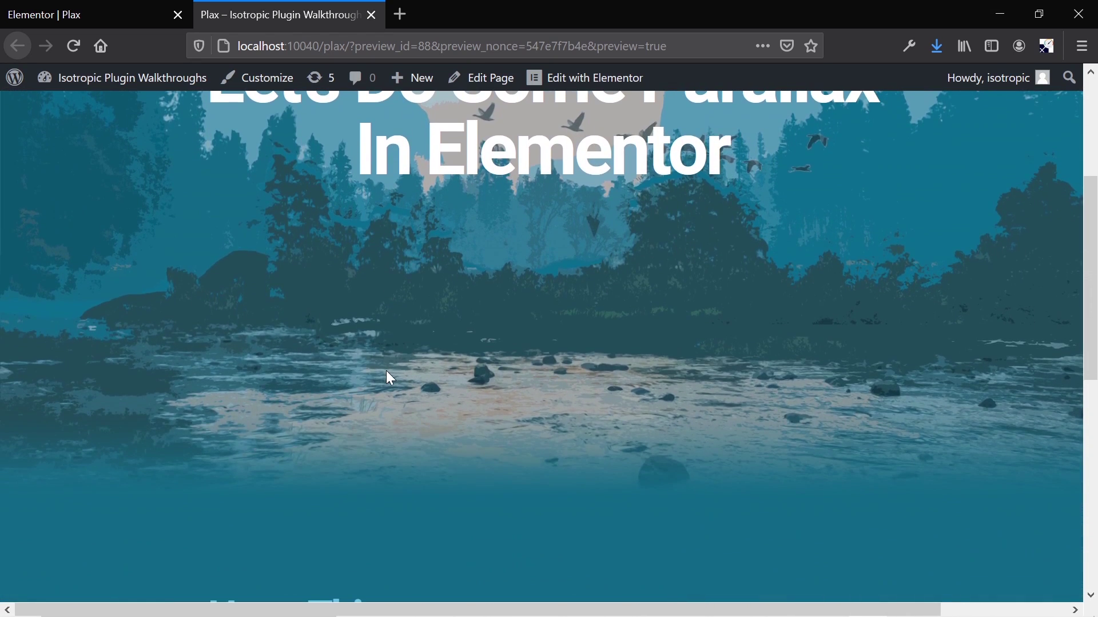
{"action": "scroll", "coordinate": [386, 372], "scroll_direction": "down", "scroll_amount": 3}
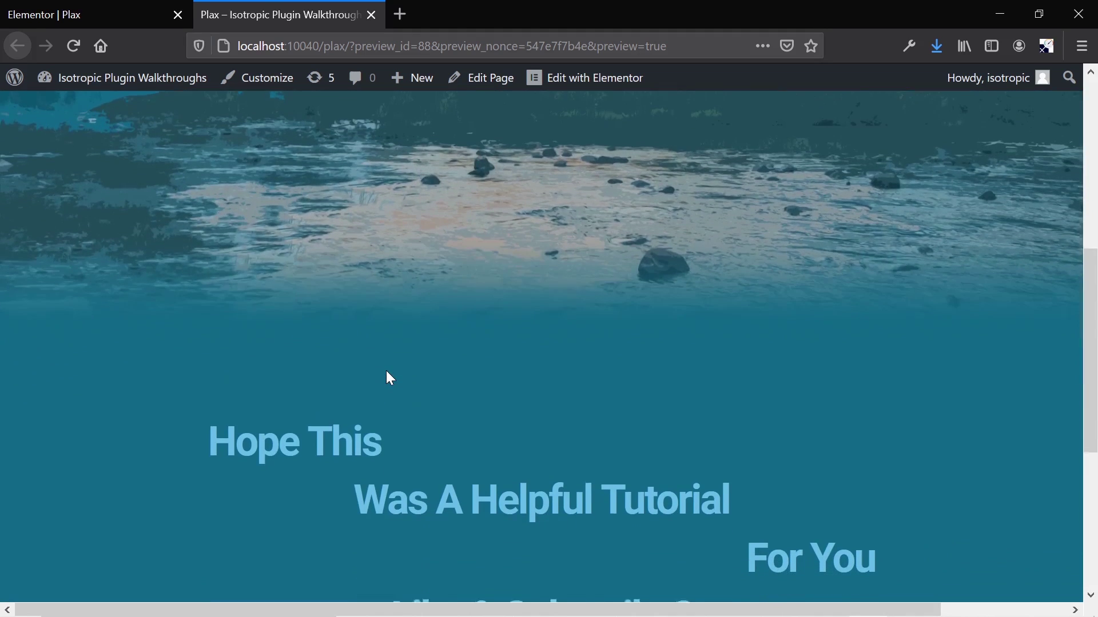
{"action": "scroll", "coordinate": [387, 372], "scroll_direction": "up", "scroll_amount": 3}
{"action": "scroll", "coordinate": [386, 372], "scroll_direction": "up", "scroll_amount": 3}
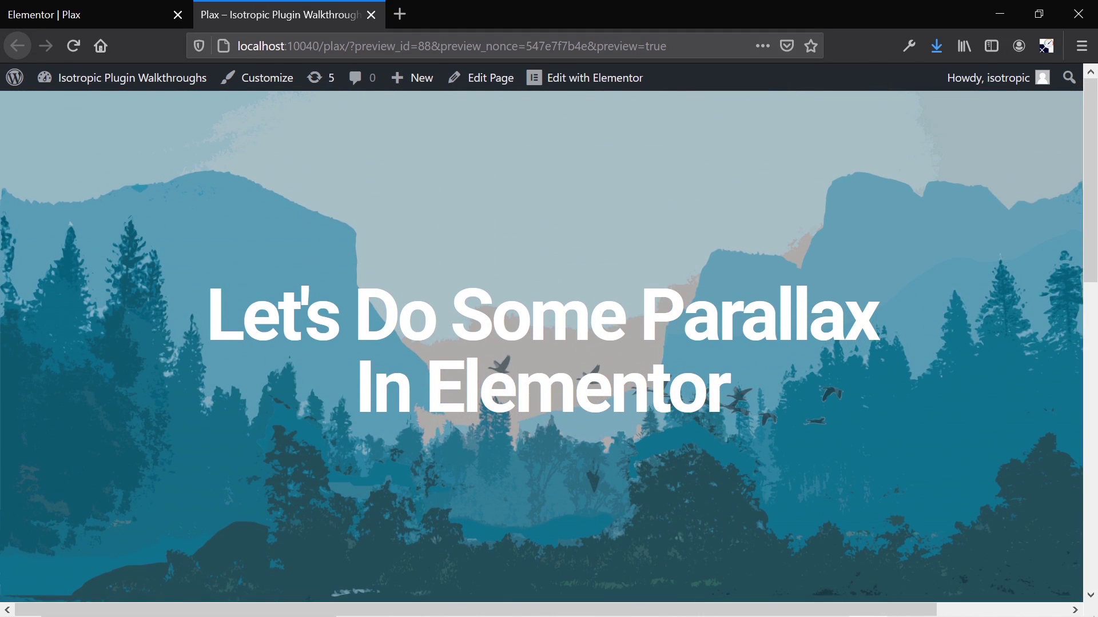
{"action": "scroll", "coordinate": [389, 377], "scroll_direction": "down", "scroll_amount": 5}
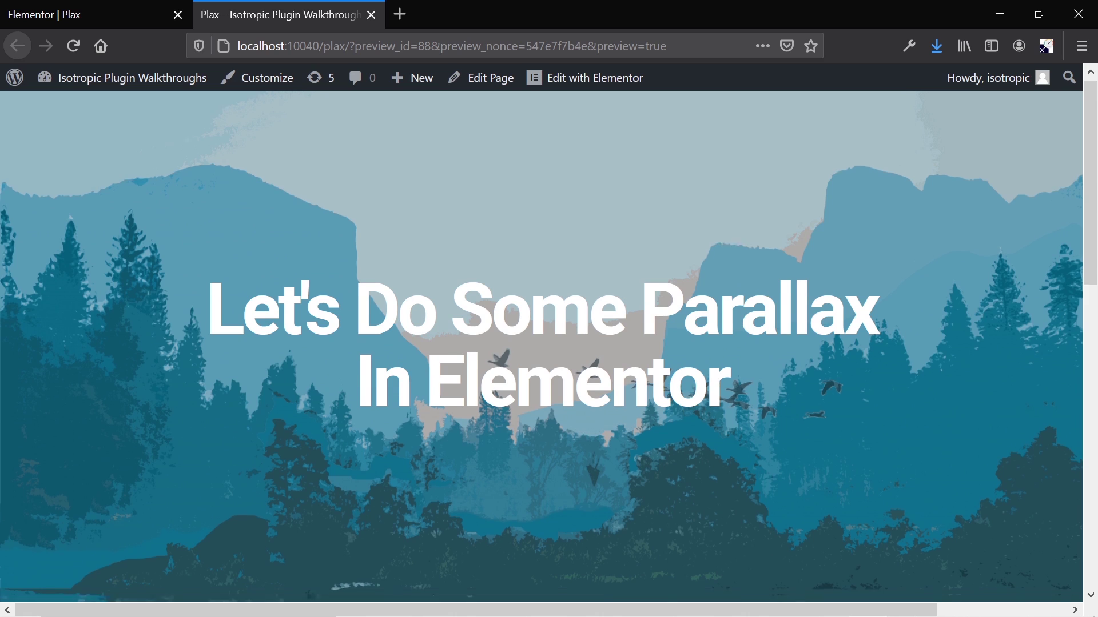
{"action": "scroll", "coordinate": [388, 377], "scroll_direction": "up", "scroll_amount": 2}
{"action": "scroll", "coordinate": [388, 377], "scroll_direction": "up", "scroll_amount": 2}
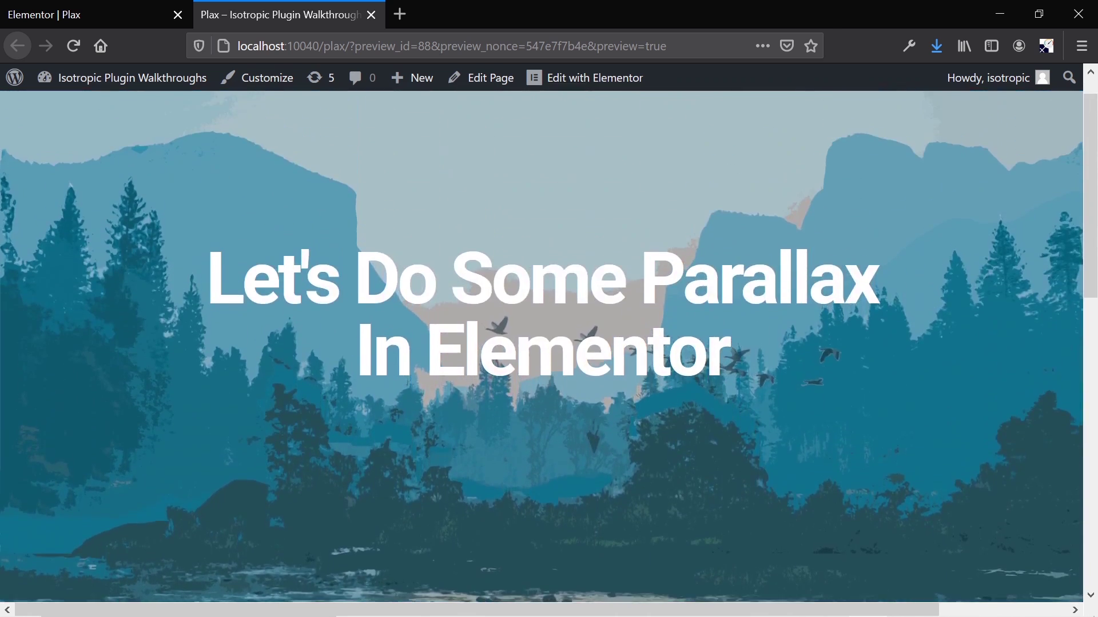
{"action": "scroll", "coordinate": [386, 377], "scroll_direction": "down", "scroll_amount": 5}
{"action": "scroll", "coordinate": [388, 377], "scroll_direction": "up", "scroll_amount": 5}
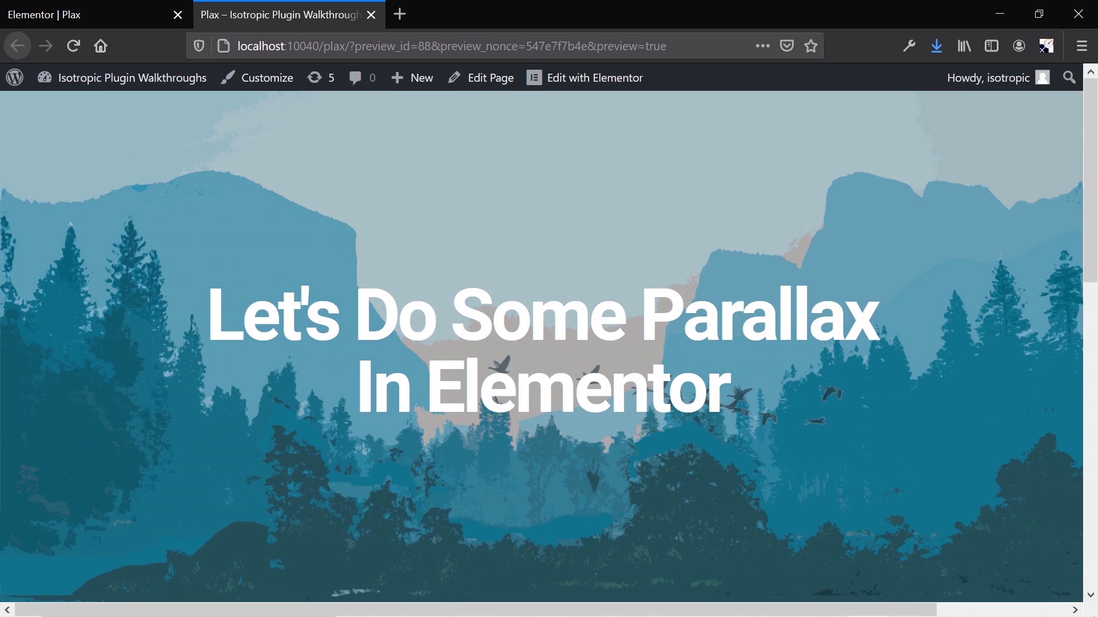
- Open unsplash.com in a new browser tab, search for "landscape" photos and skim the results
{"action": "left_click", "coordinate": [401, 14]}
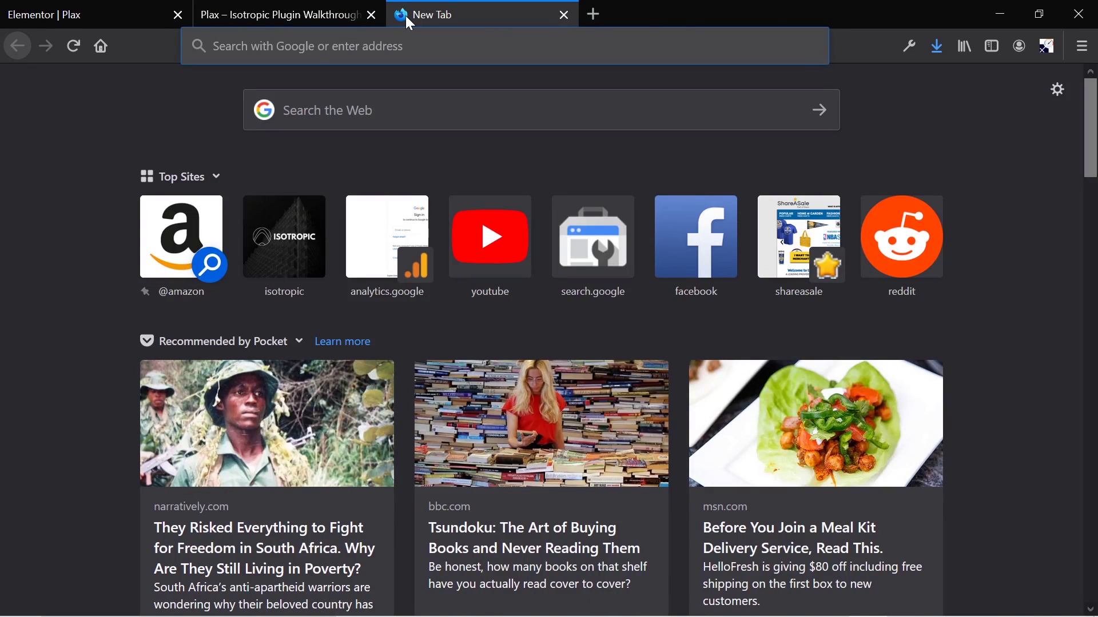
{"action": "type", "text": "unsplash.com"}
{"action": "key", "text": "Return"}
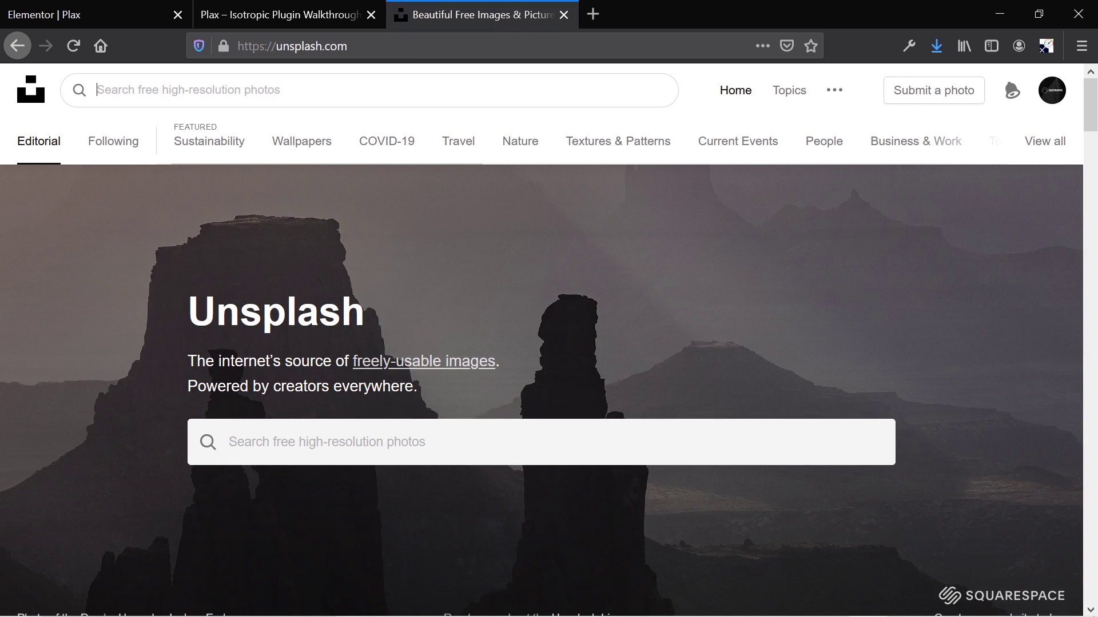
{"action": "type", "text": "land"}
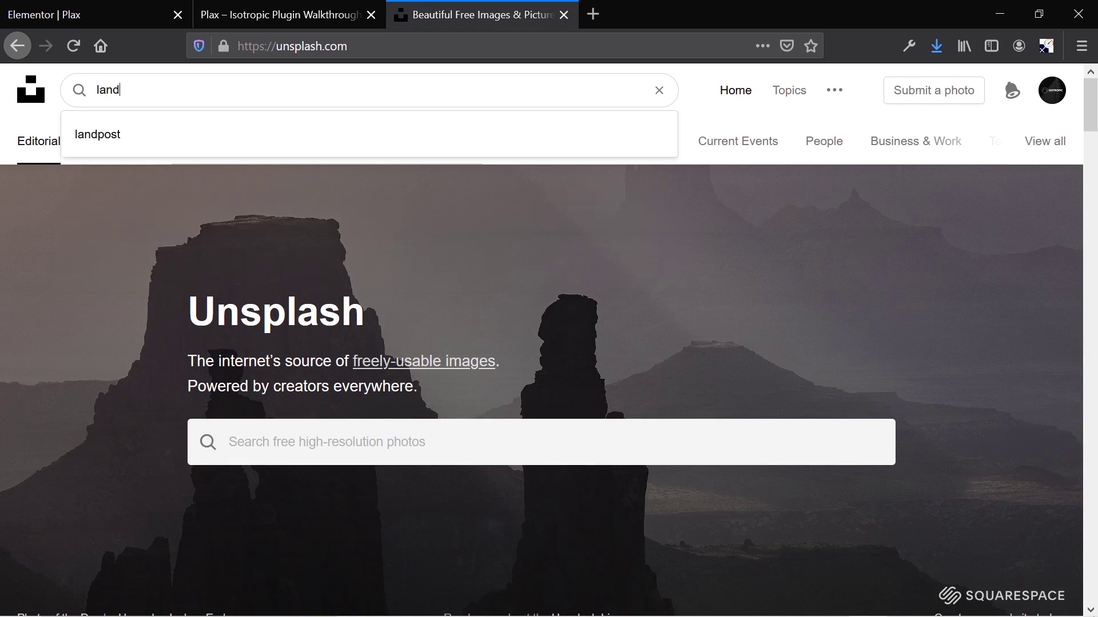
{"action": "type", "text": "sp"}
{"action": "type", "text": "ape"}
{"action": "key", "text": "Return"}
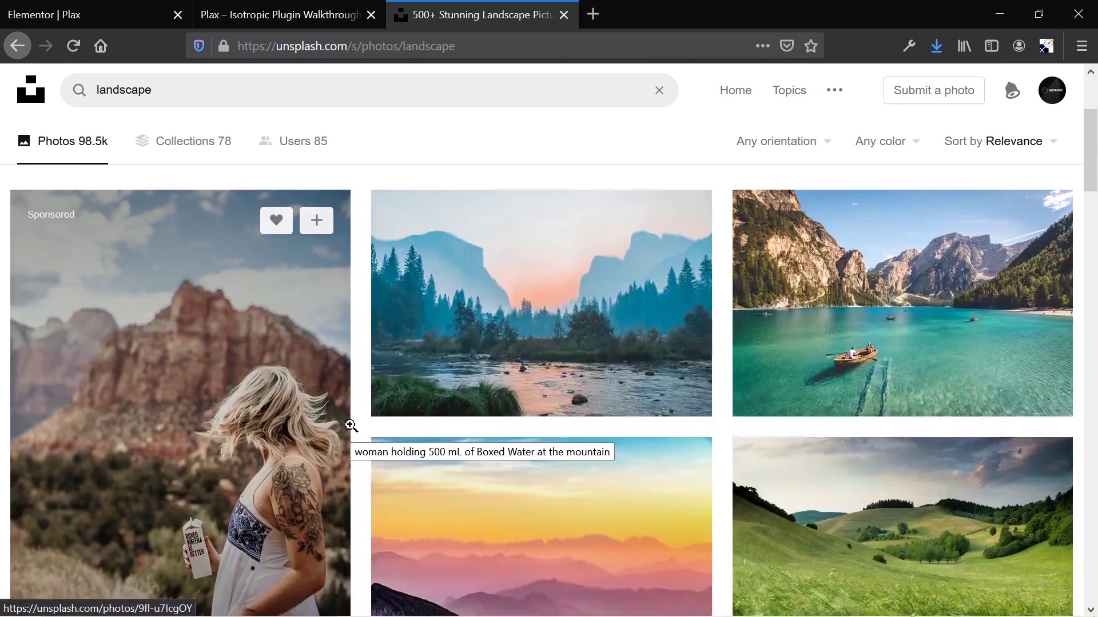
{"action": "scroll", "coordinate": [351, 426], "scroll_direction": "down", "scroll_amount": 5}
{"action": "scroll", "coordinate": [351, 426], "scroll_direction": "down", "scroll_amount": 9}
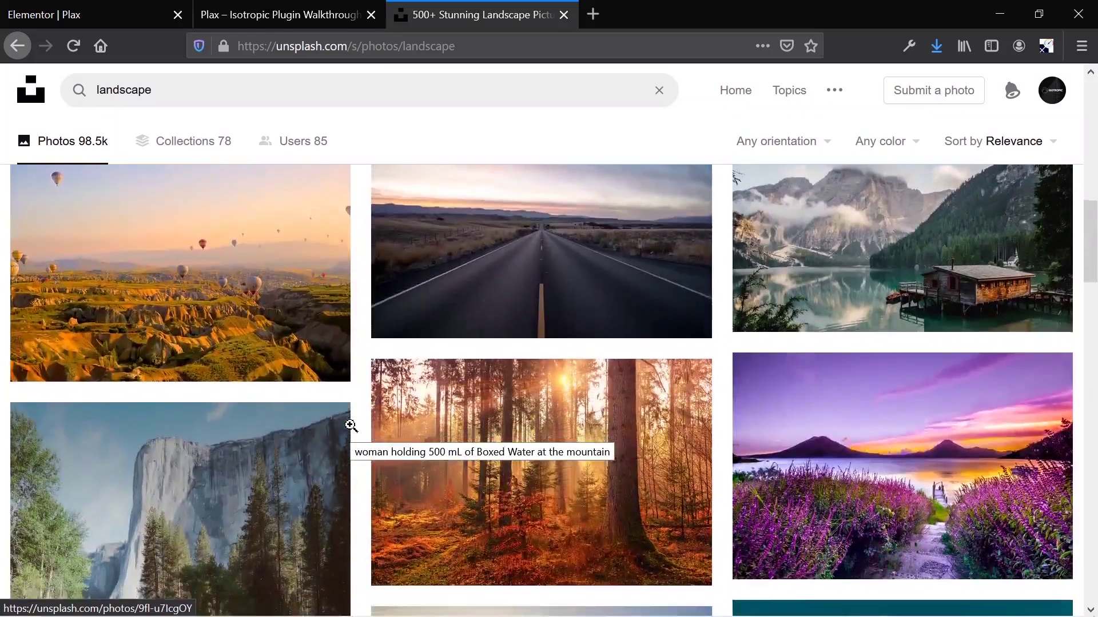
{"action": "scroll", "coordinate": [351, 426], "scroll_direction": "down", "scroll_amount": 3}
{"action": "scroll", "coordinate": [350, 426], "scroll_direction": "up", "scroll_amount": 17}
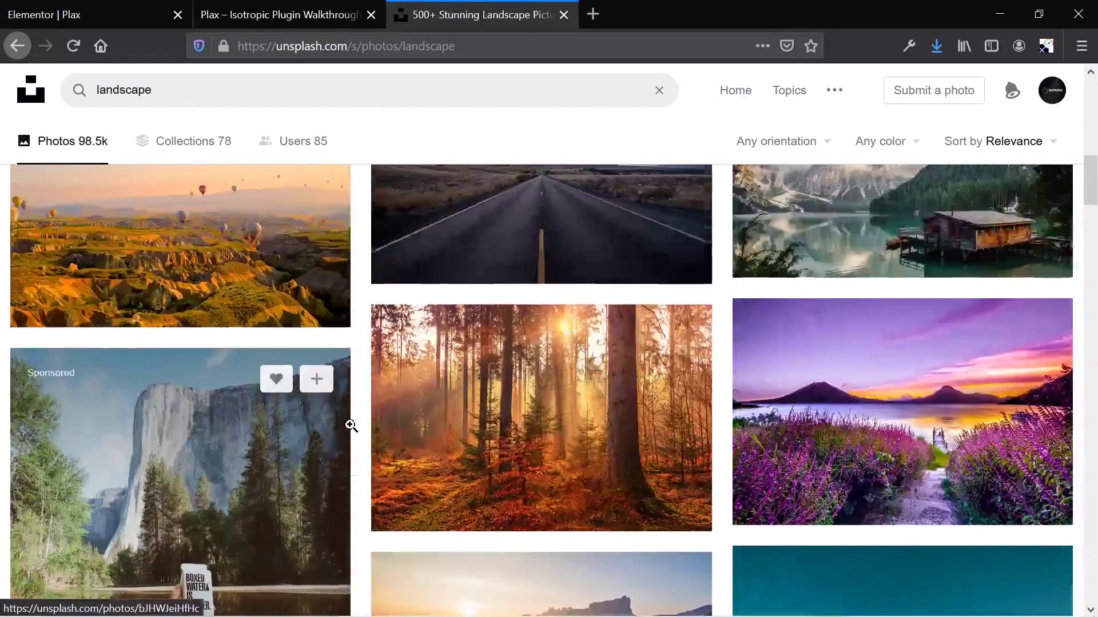
- Return to the Plax page preview and examine the depth layers of the hero image while scrolling
{"action": "left_click", "coordinate": [340, 4]}
{"action": "scroll", "coordinate": [488, 362], "scroll_direction": "down", "scroll_amount": 2}
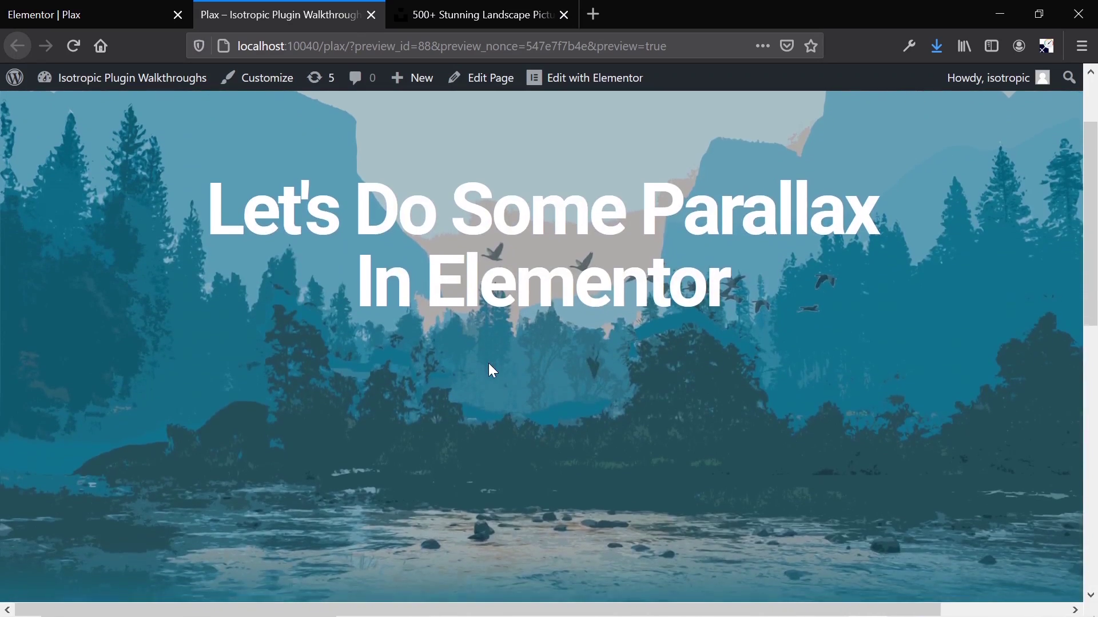
{"action": "scroll", "coordinate": [488, 363], "scroll_direction": "up", "scroll_amount": 2}
{"action": "scroll", "coordinate": [488, 363], "scroll_direction": "down", "scroll_amount": 3}
{"action": "scroll", "coordinate": [490, 366], "scroll_direction": "down", "scroll_amount": 5}
{"action": "scroll", "coordinate": [490, 366], "scroll_direction": "up", "scroll_amount": 8}
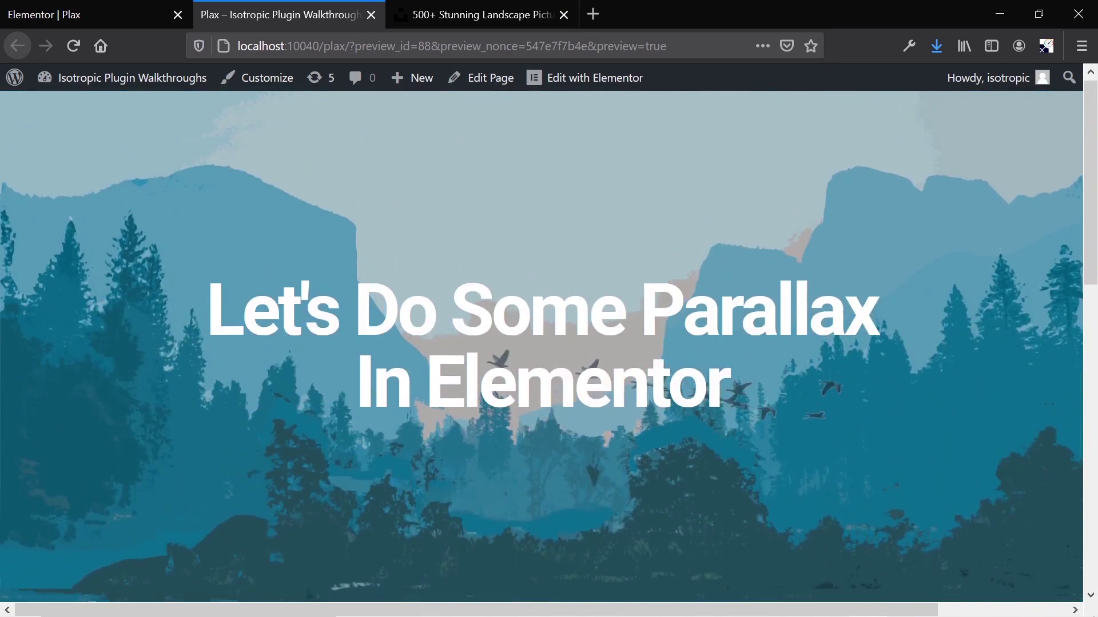
- Go back to the Unsplash landscape results and look through them for photos with distinct foreground and background layers
{"action": "left_click", "coordinate": [514, 12]}
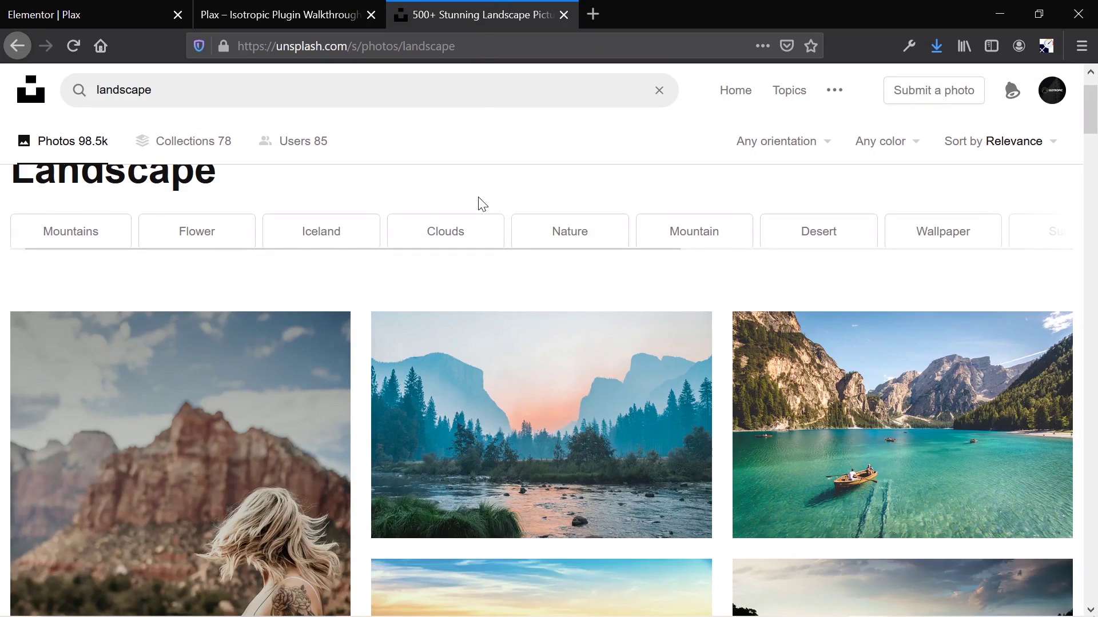
{"action": "scroll", "coordinate": [482, 204], "scroll_direction": "down", "scroll_amount": 4}
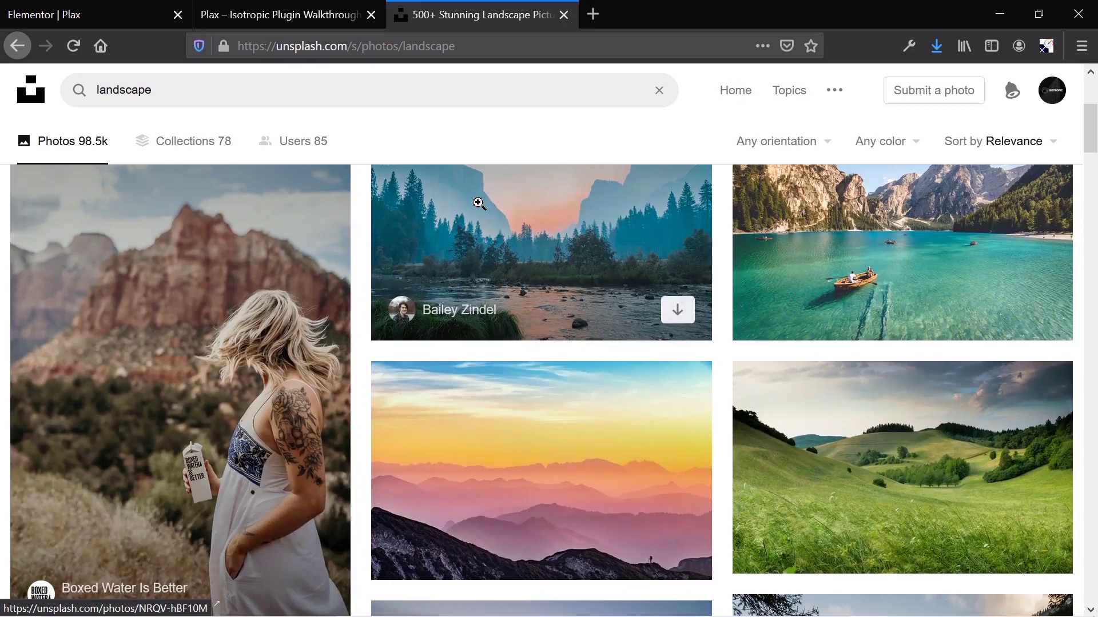
{"action": "scroll", "coordinate": [478, 203], "scroll_direction": "down", "scroll_amount": 10}
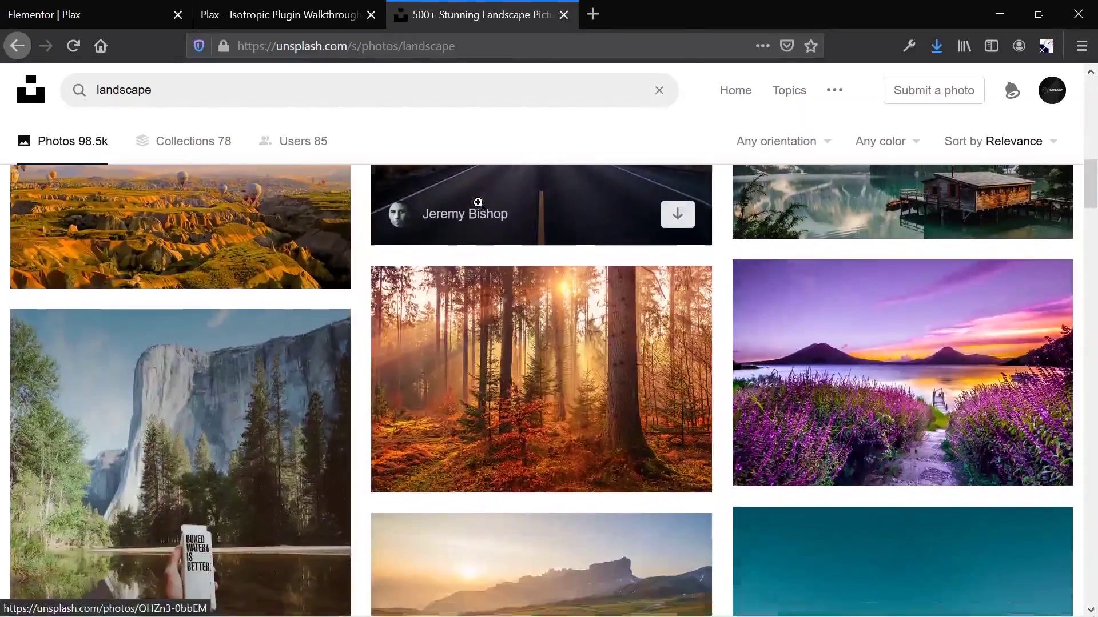
{"action": "scroll", "coordinate": [477, 202], "scroll_direction": "down", "scroll_amount": 3}
{"action": "scroll", "coordinate": [507, 318], "scroll_direction": "down", "scroll_amount": 3}
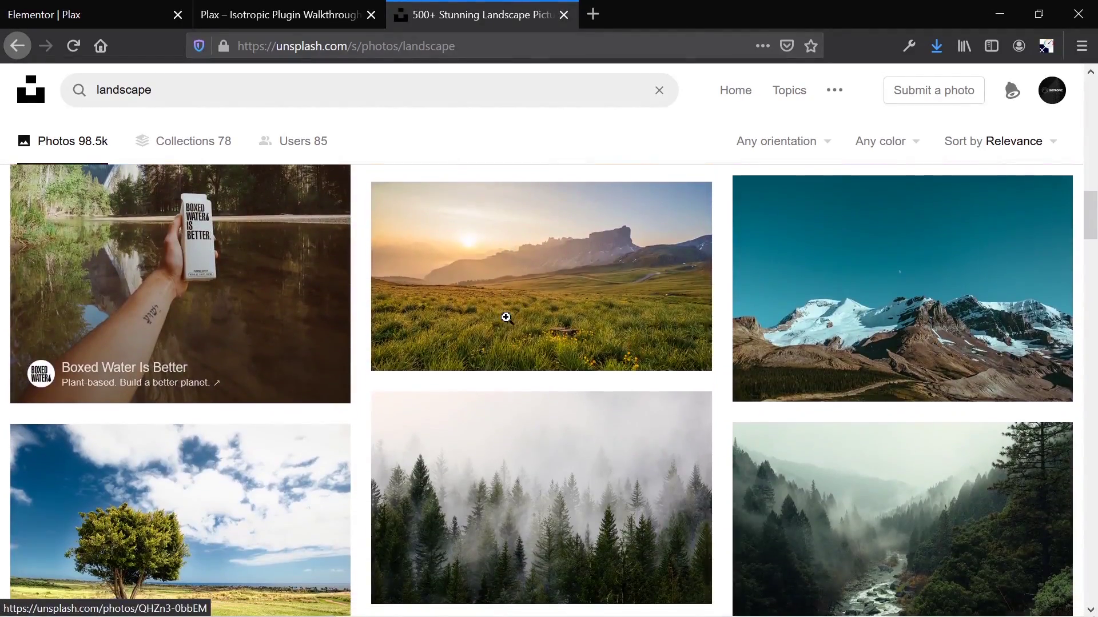
{"action": "scroll", "coordinate": [506, 318], "scroll_direction": "down", "scroll_amount": 3}
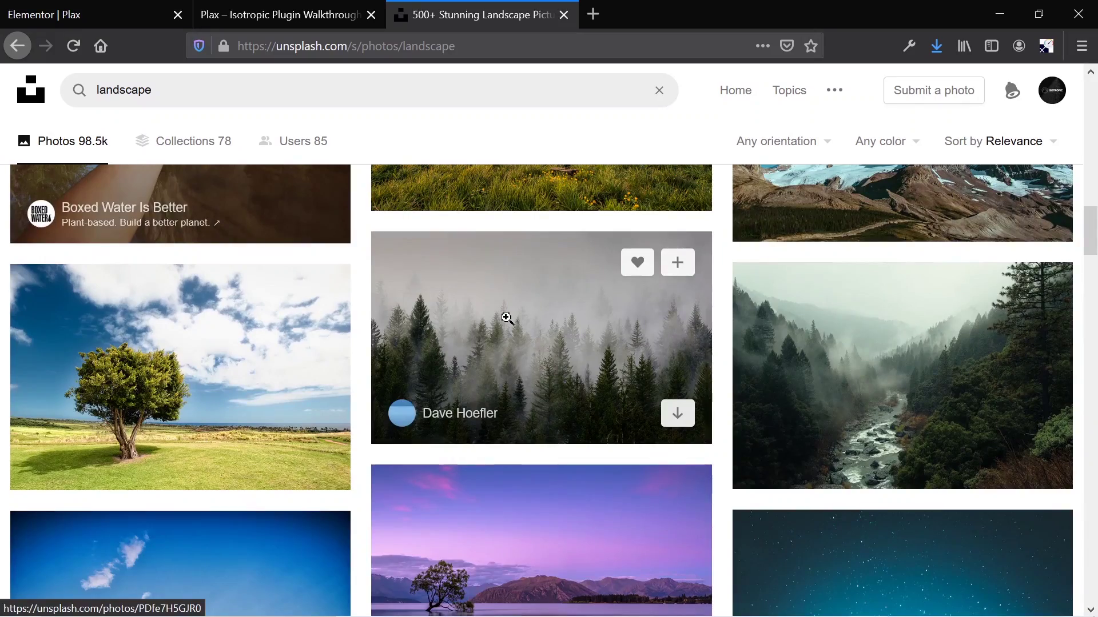
{"action": "scroll", "coordinate": [507, 319], "scroll_direction": "down", "scroll_amount": 2}
{"action": "scroll", "coordinate": [507, 319], "scroll_direction": "up", "scroll_amount": 20}
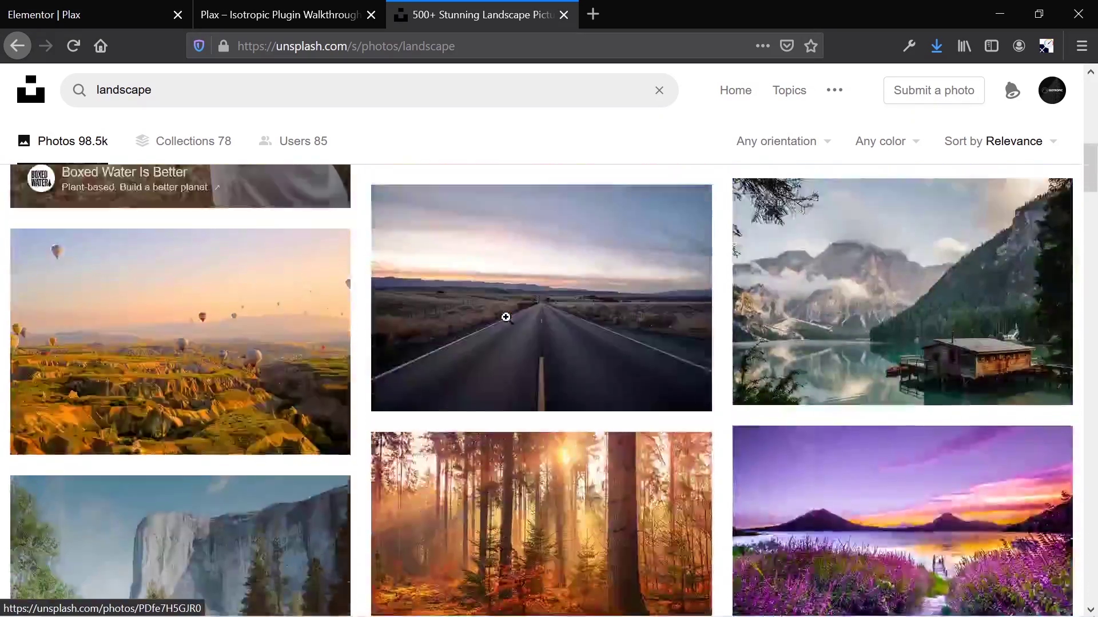
{"action": "scroll", "coordinate": [506, 318], "scroll_direction": "down", "scroll_amount": 5}
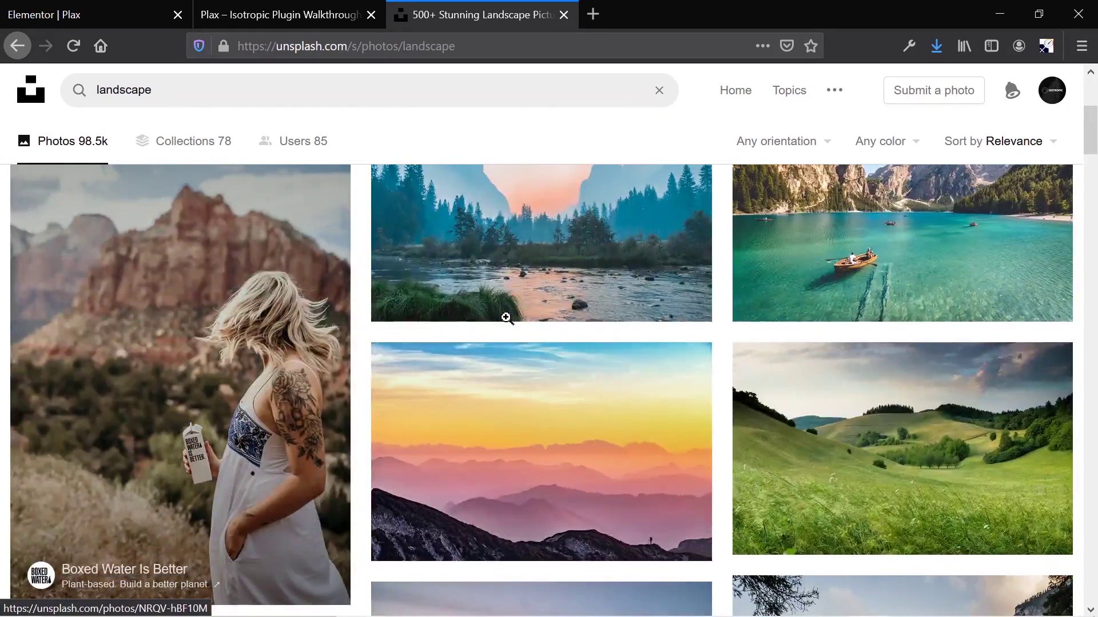
{"action": "scroll", "coordinate": [506, 318], "scroll_direction": "down", "scroll_amount": 20}
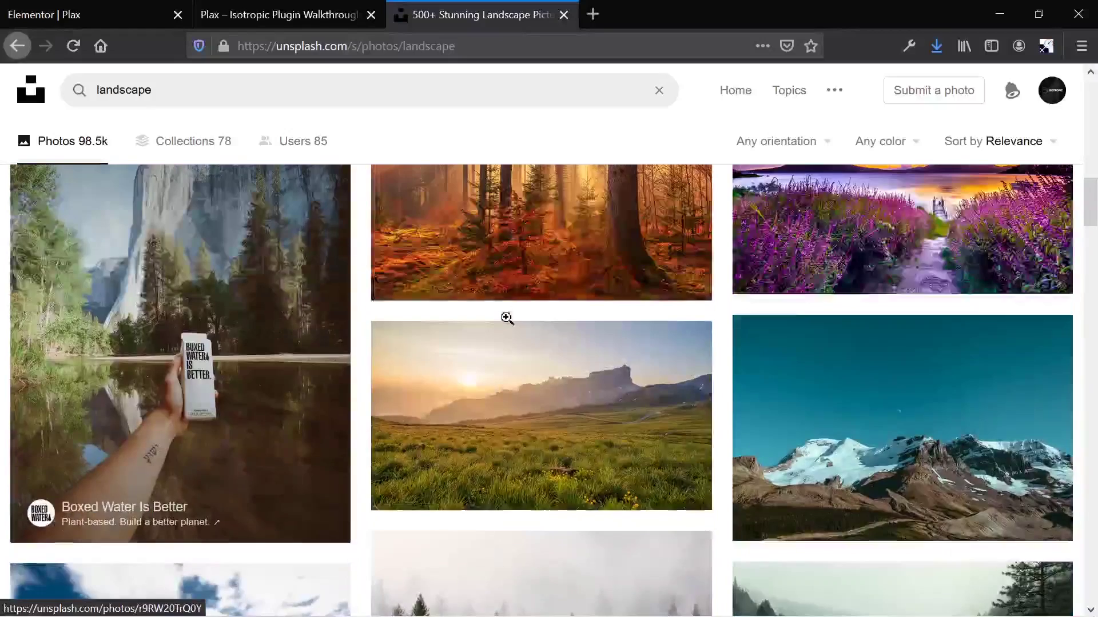
- Inspect the Yosemite Valley river photo near the start of the results in its enlarged view, then close it
{"action": "scroll", "coordinate": [507, 318], "scroll_direction": "up", "scroll_amount": 20}
{"action": "scroll", "coordinate": [536, 385], "scroll_direction": "down", "scroll_amount": 2}
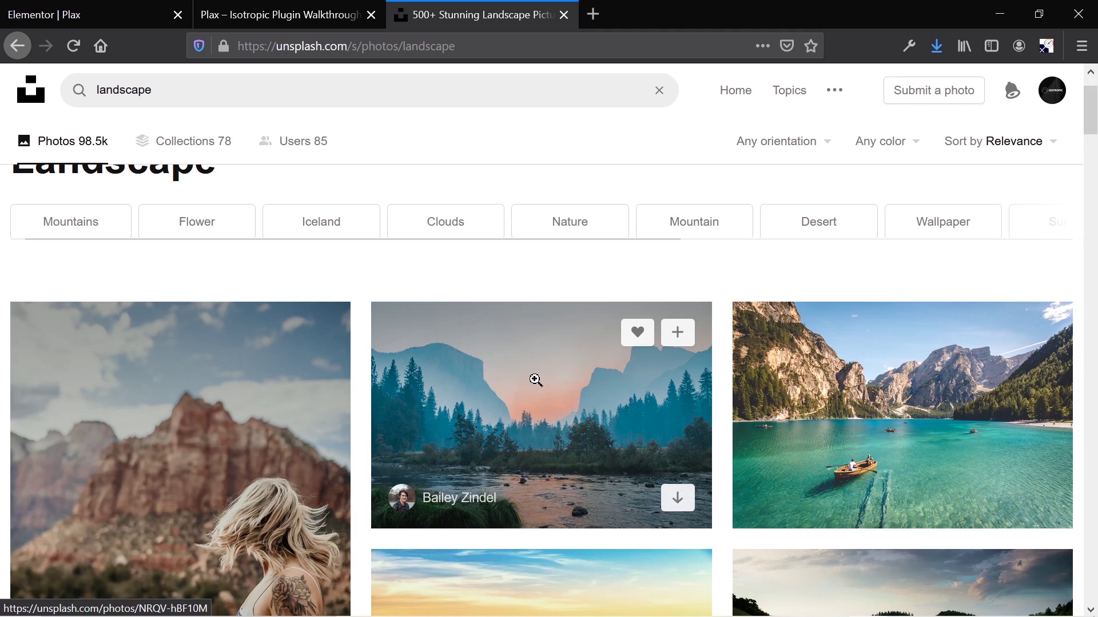
{"action": "left_click", "coordinate": [528, 420]}
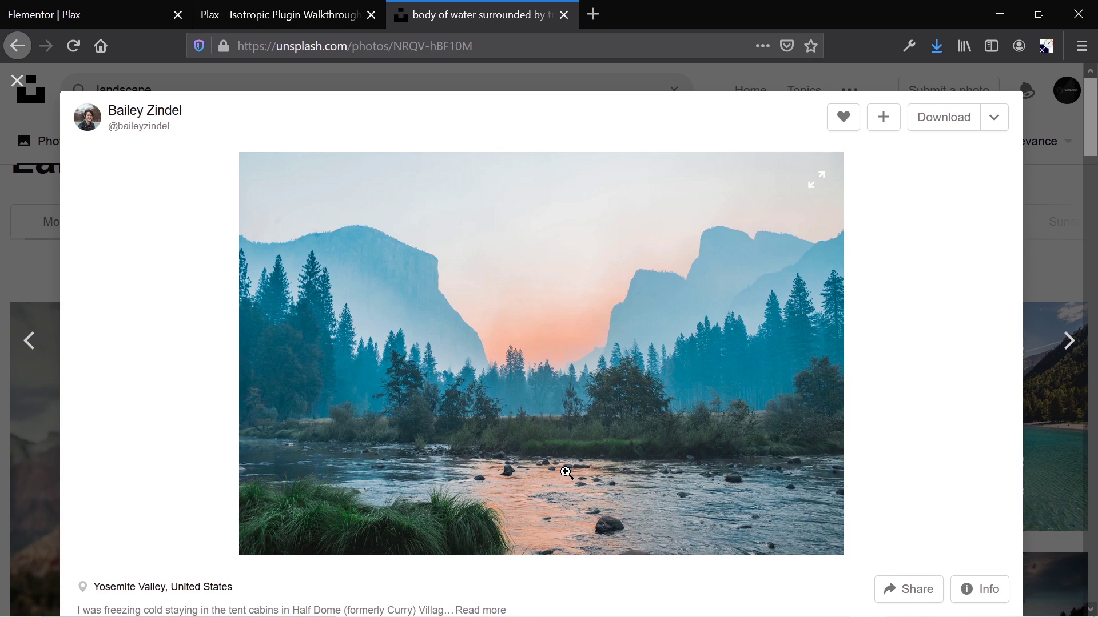
{"action": "left_click", "coordinate": [1041, 231]}
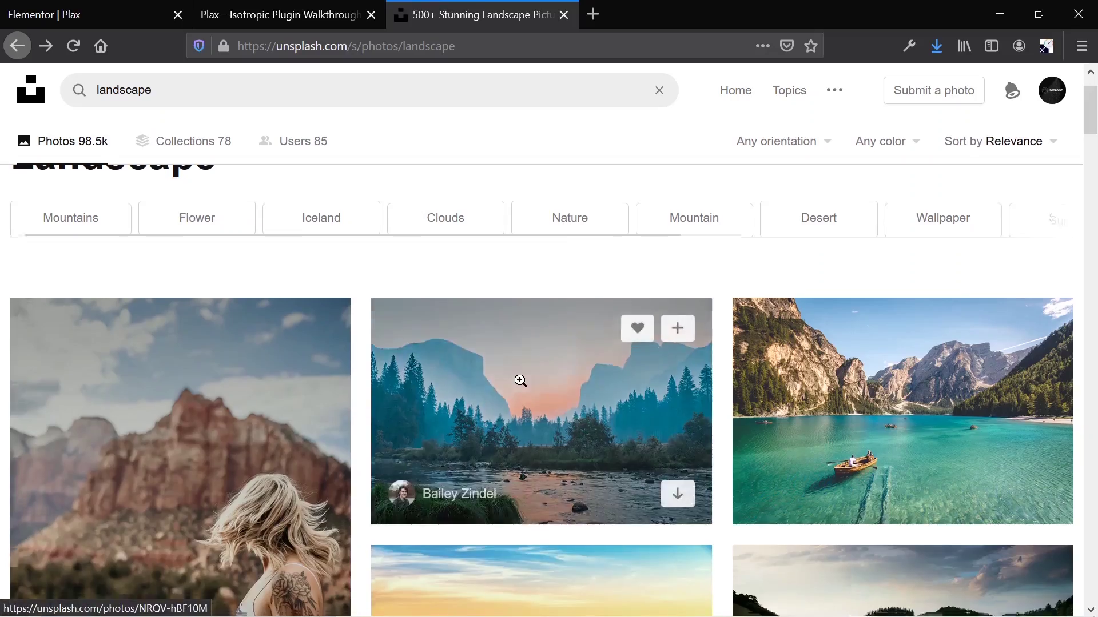
- Preview the Monte Rosa sunset photo and the green field with stone circles from further down the results, then close the enlarged view
{"action": "scroll", "coordinate": [520, 379], "scroll_direction": "down", "scroll_amount": 15}
{"action": "scroll", "coordinate": [519, 379], "scroll_direction": "down", "scroll_amount": 15}
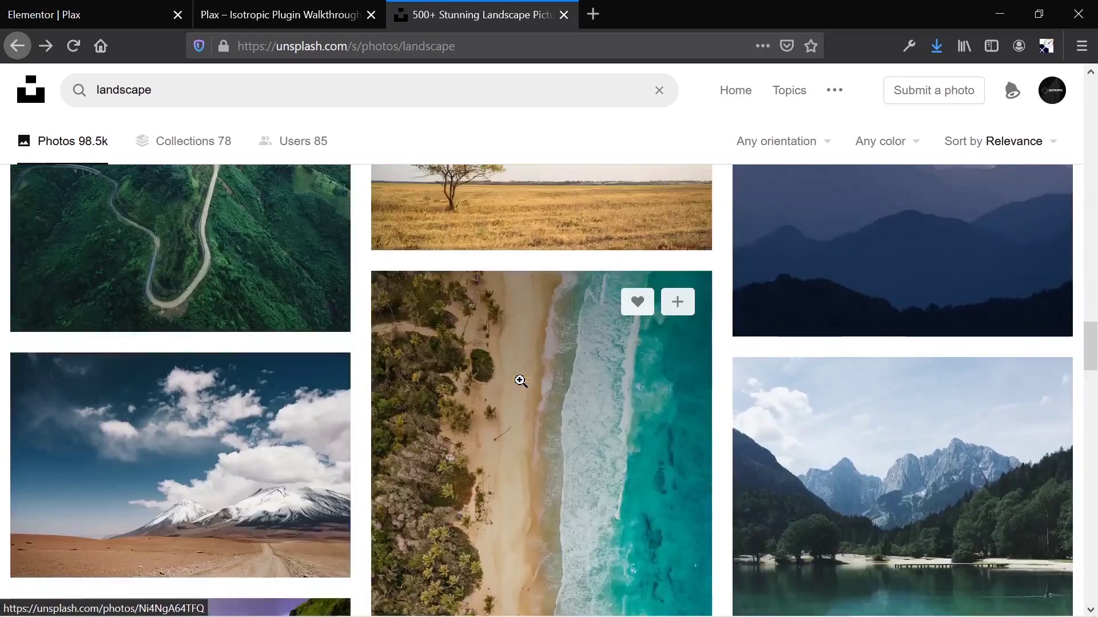
{"action": "scroll", "coordinate": [520, 379], "scroll_direction": "up", "scroll_amount": 3}
{"action": "left_click", "coordinate": [767, 385]}
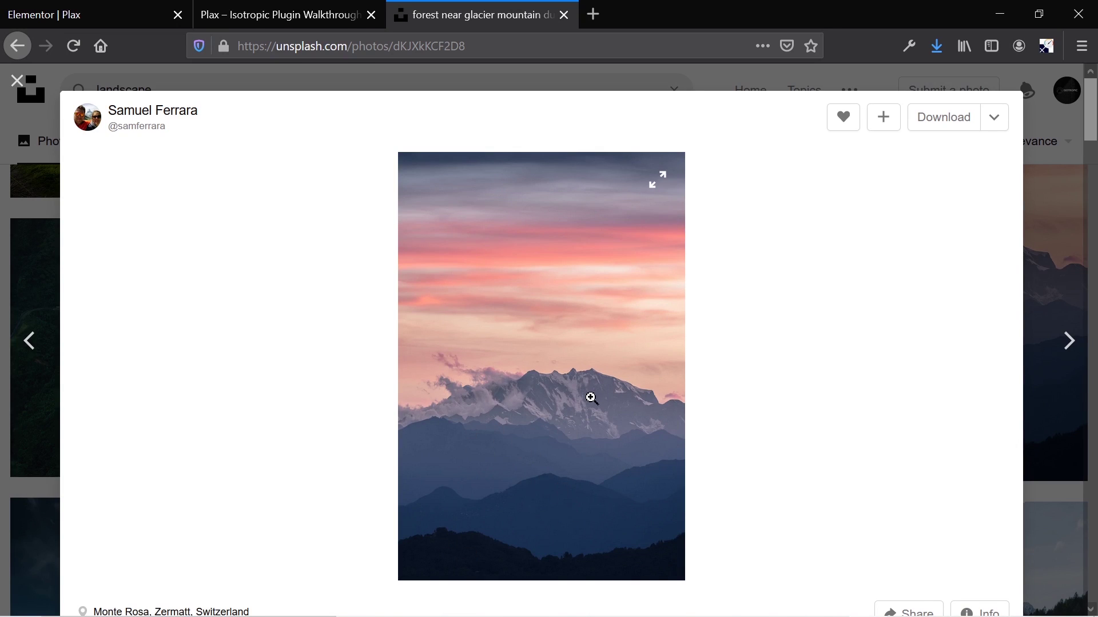
{"action": "key", "text": "Right"}
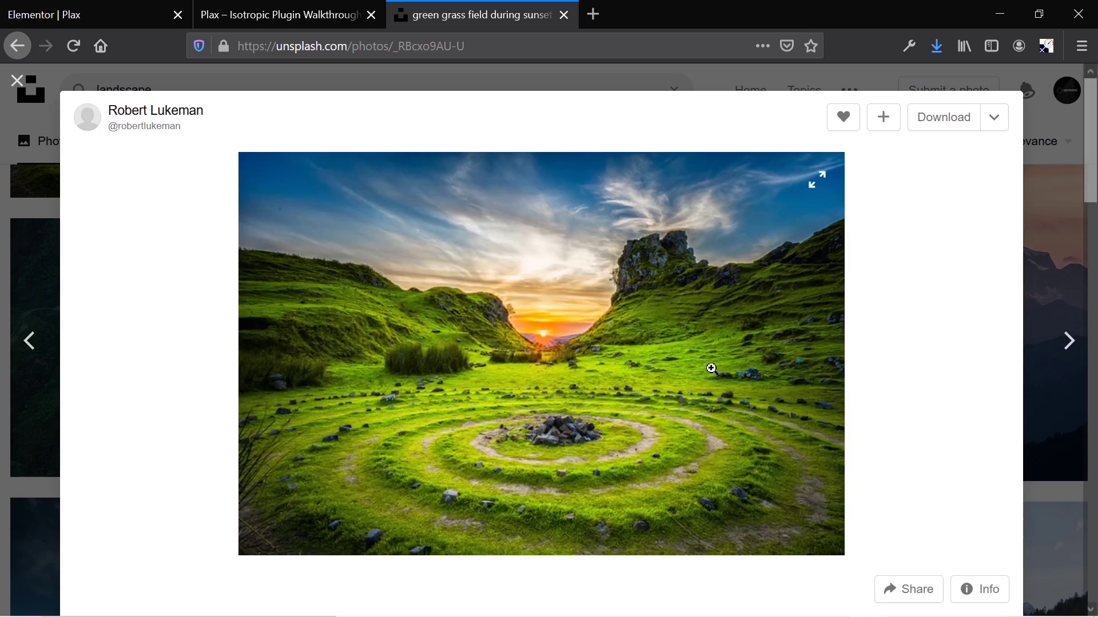
{"action": "left_click", "coordinate": [16, 81]}
- Look further down the Unsplash landscape results for photos with separable foreground and background layers
{"action": "scroll", "coordinate": [190, 377], "scroll_direction": "down", "scroll_amount": 15}
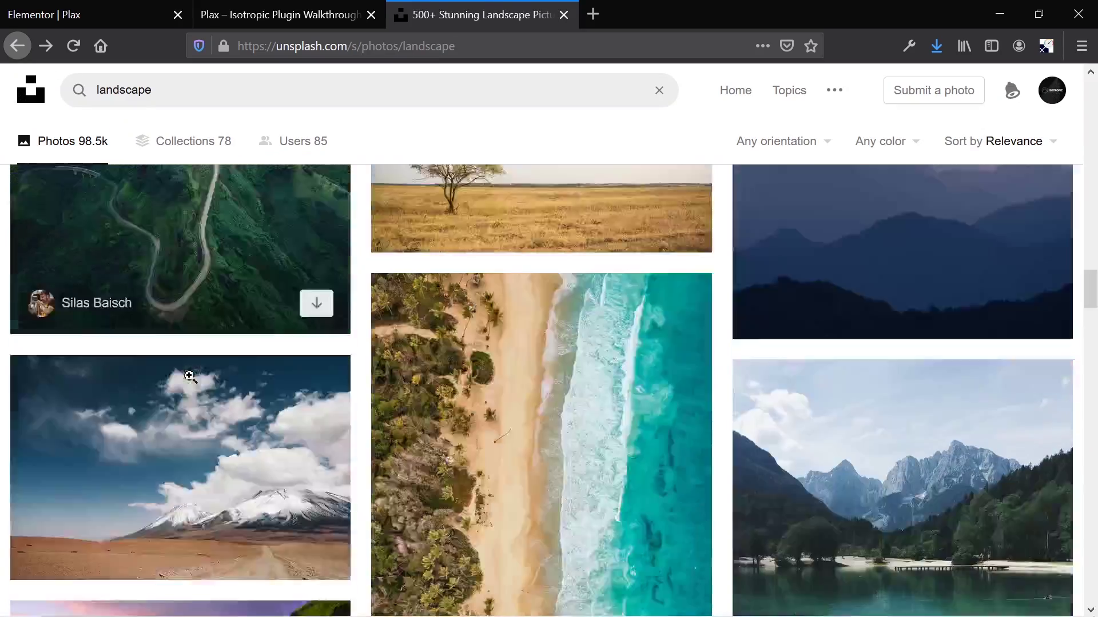
{"action": "scroll", "coordinate": [190, 377], "scroll_direction": "down", "scroll_amount": 15}
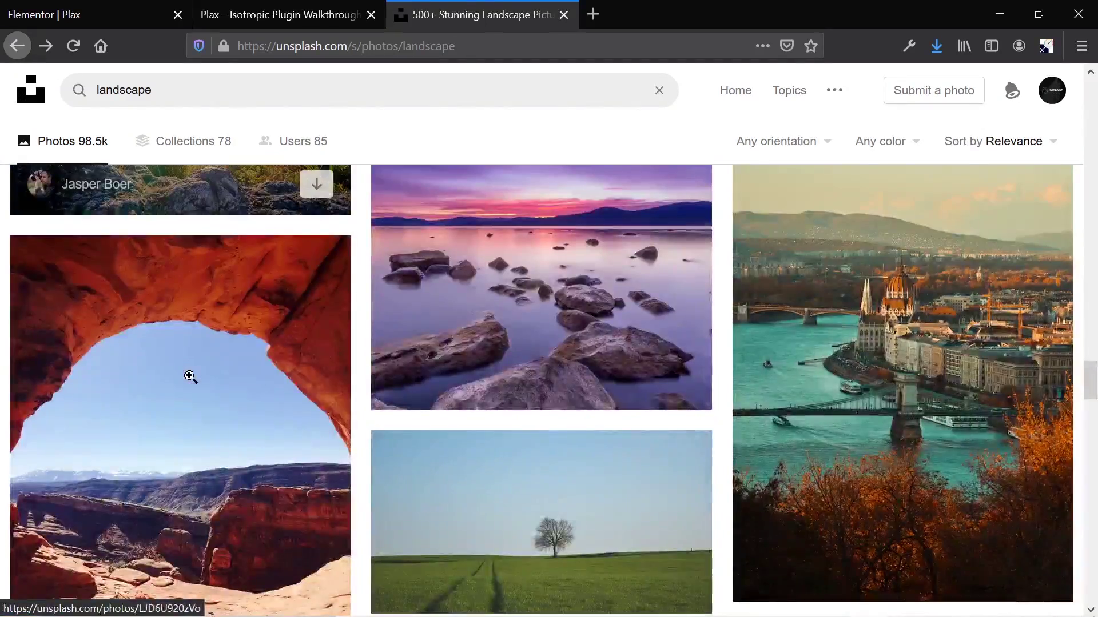
{"action": "scroll", "coordinate": [190, 377], "scroll_direction": "down", "scroll_amount": 5}
{"action": "scroll", "coordinate": [190, 376], "scroll_direction": "up", "scroll_amount": 1}
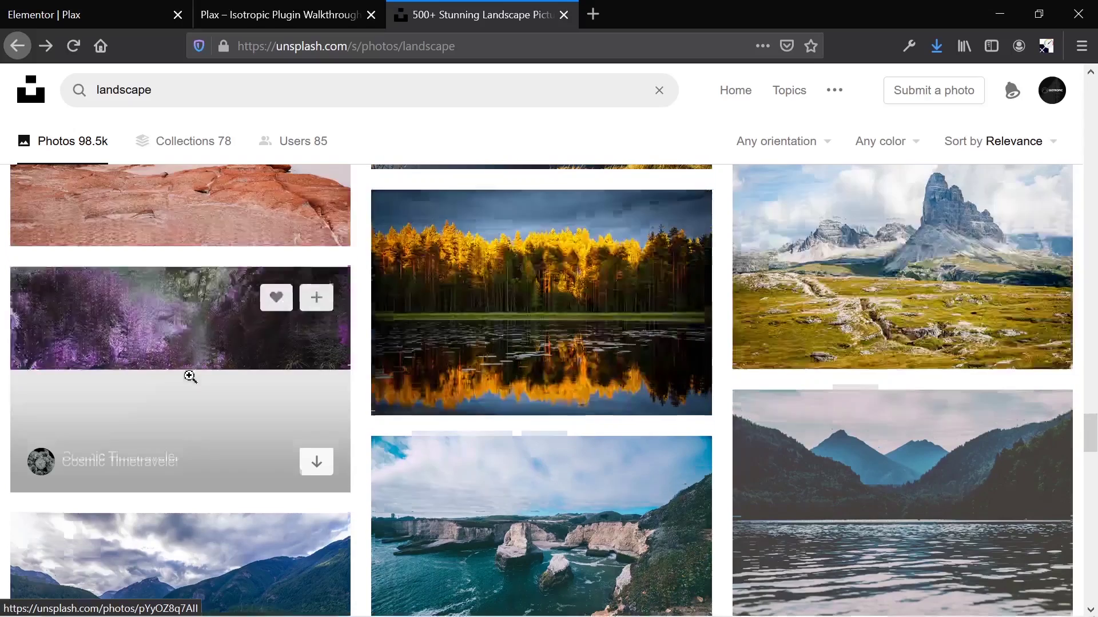
{"action": "scroll", "coordinate": [190, 377], "scroll_direction": "up", "scroll_amount": 4}
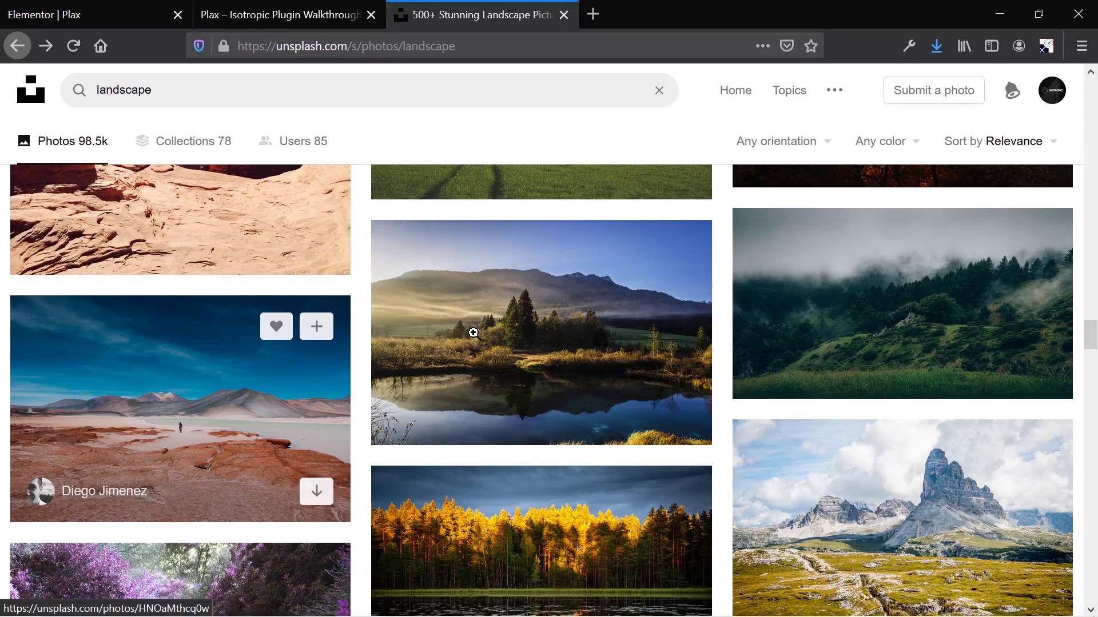
- Preview the Walking Through The Desert photo in its enlarged view and check its available download sizes
{"action": "left_click", "coordinate": [175, 388]}
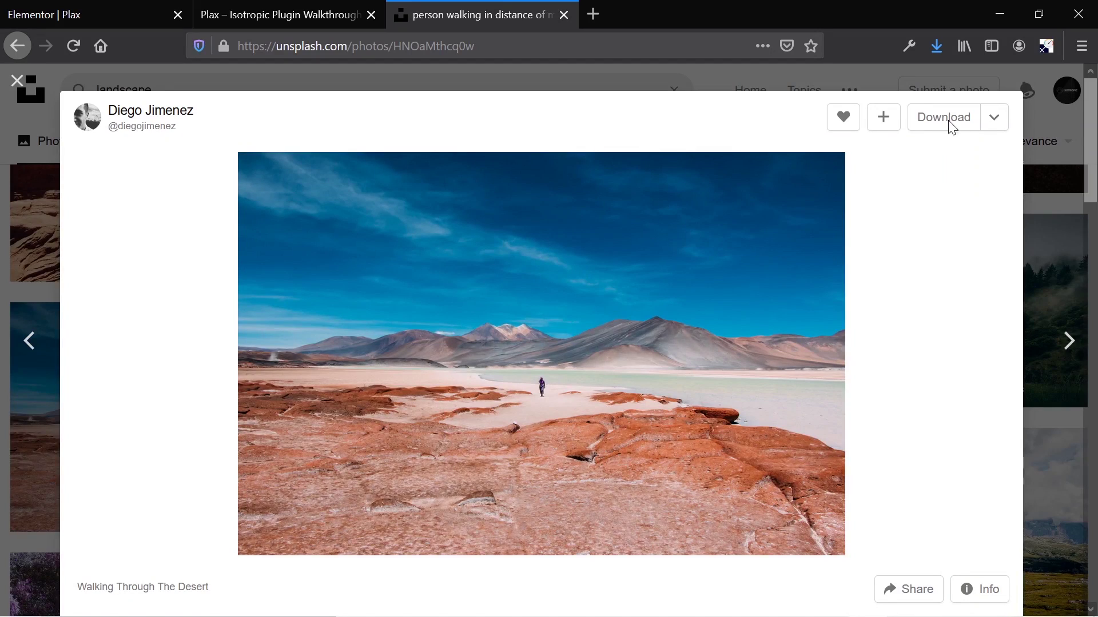
{"action": "left_click", "coordinate": [995, 117]}
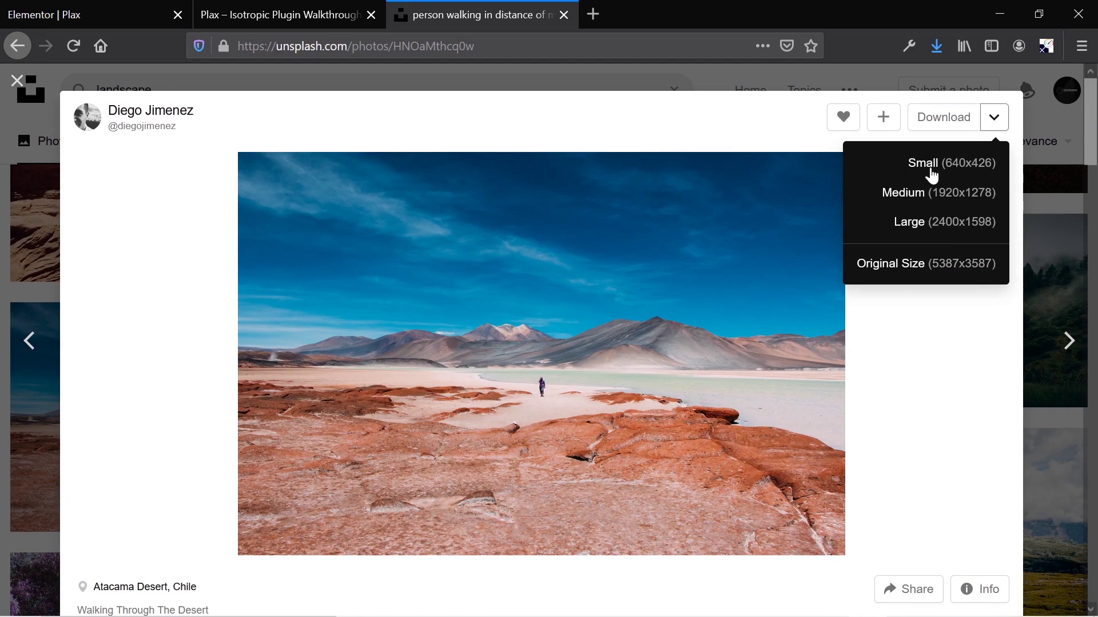
{"action": "left_click", "coordinate": [915, 331]}
- Switch to Photoshop and compare the original river photo with the stylized layers by toggling the photo layer's visibility, leaving it hidden
{"action": "key", "text": "alt+Tab"}
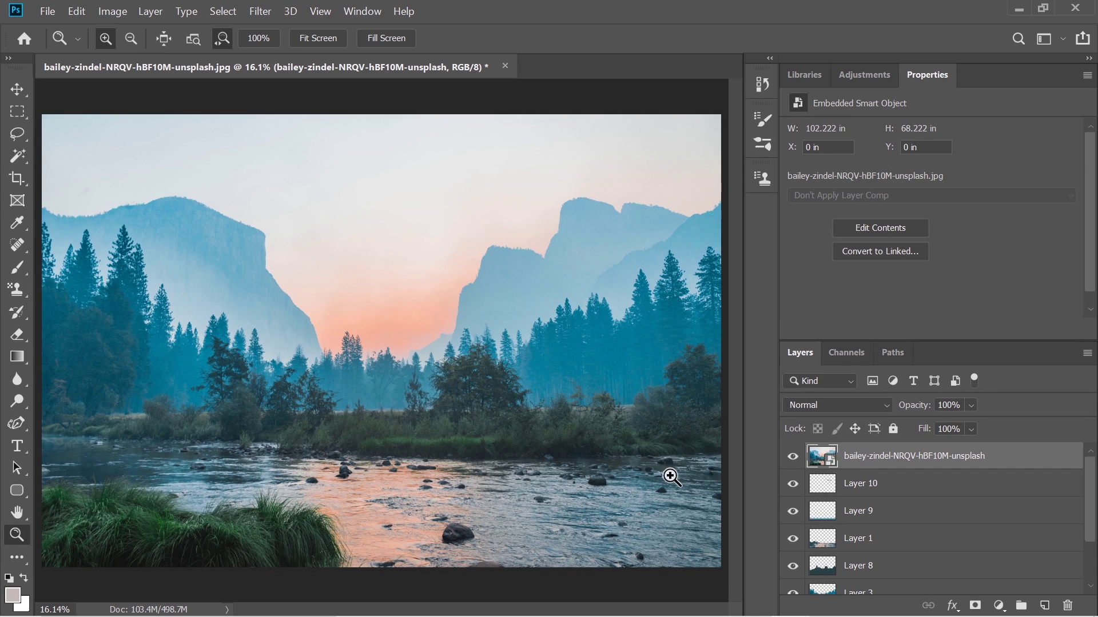
{"action": "left_click", "coordinate": [793, 457]}
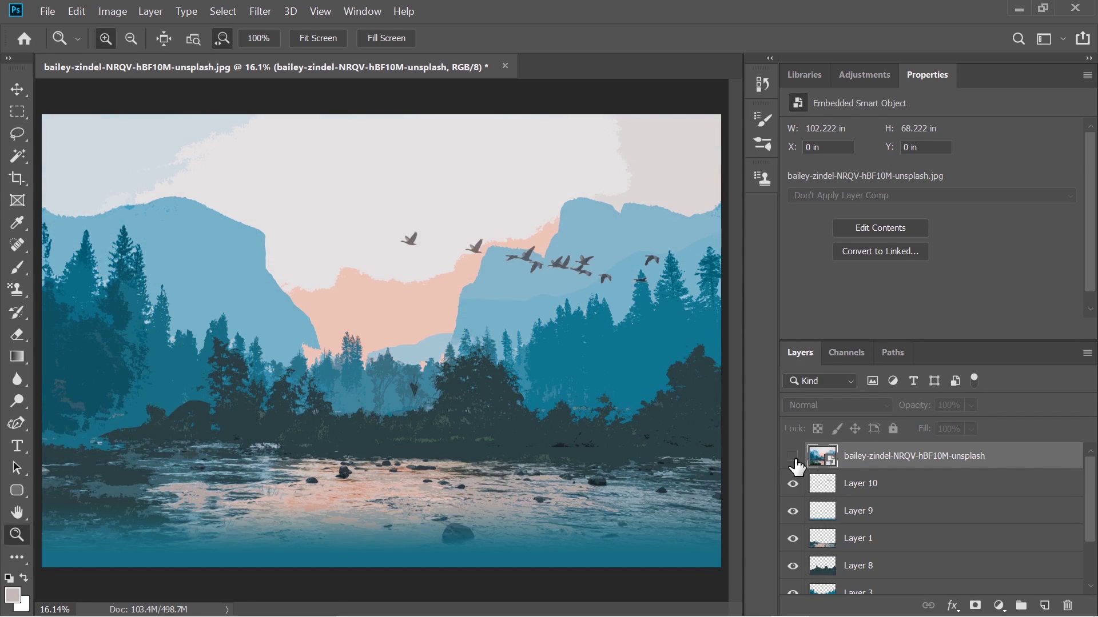
{"action": "left_click", "coordinate": [793, 457]}
{"action": "left_click", "coordinate": [793, 457]}
{"action": "left_click", "coordinate": [793, 457]}
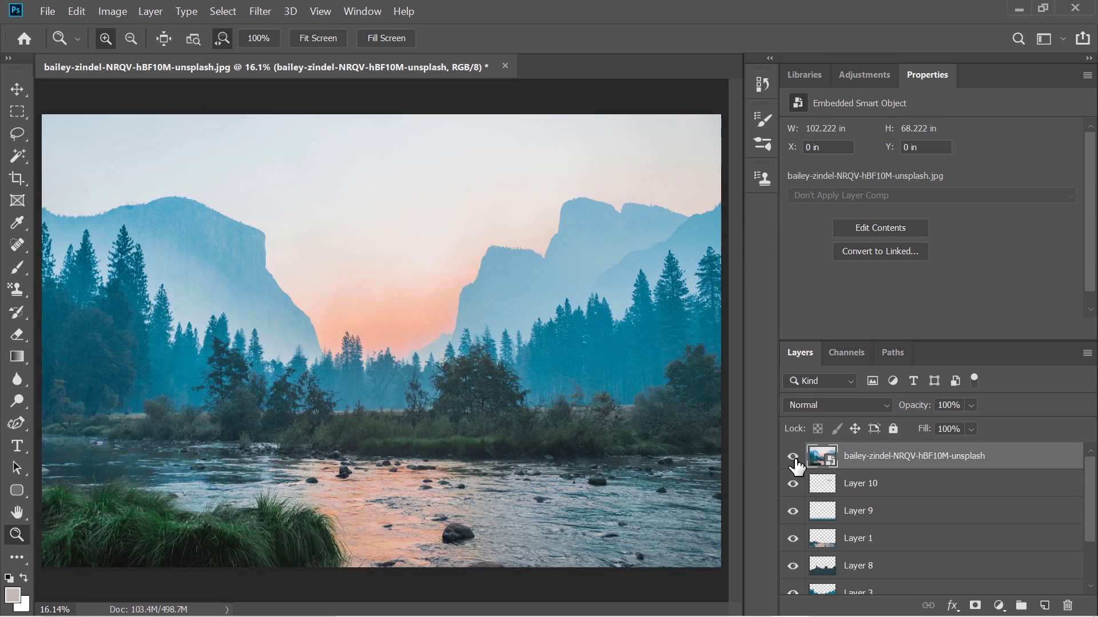
{"action": "left_click", "coordinate": [793, 457]}
{"action": "left_click", "coordinate": [793, 457]}
{"action": "left_click", "coordinate": [793, 457]}
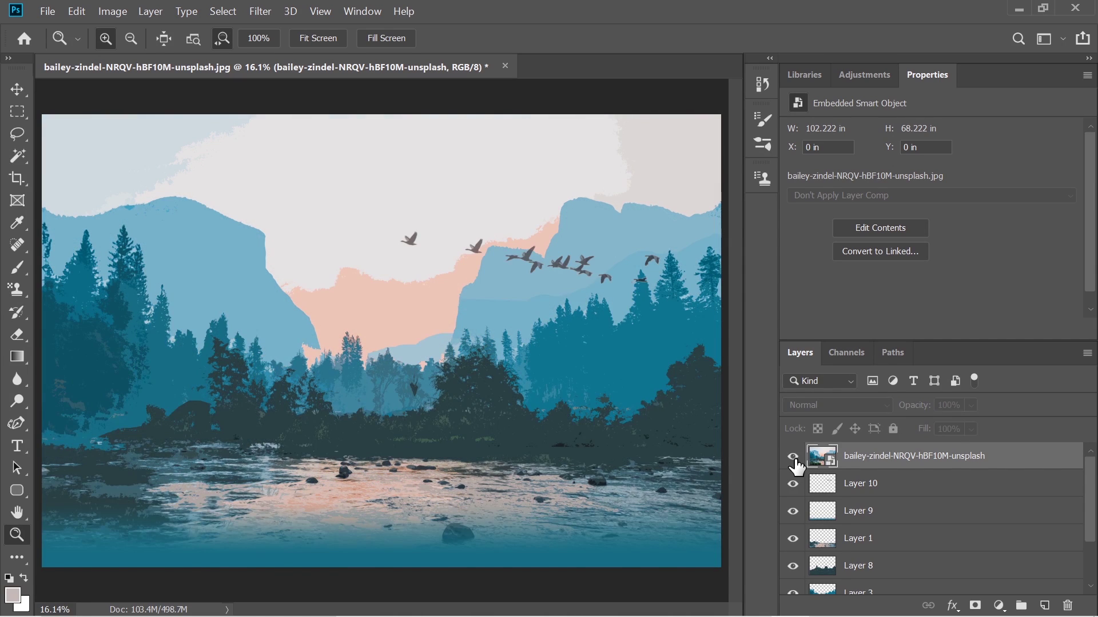
{"action": "left_click", "coordinate": [793, 457]}
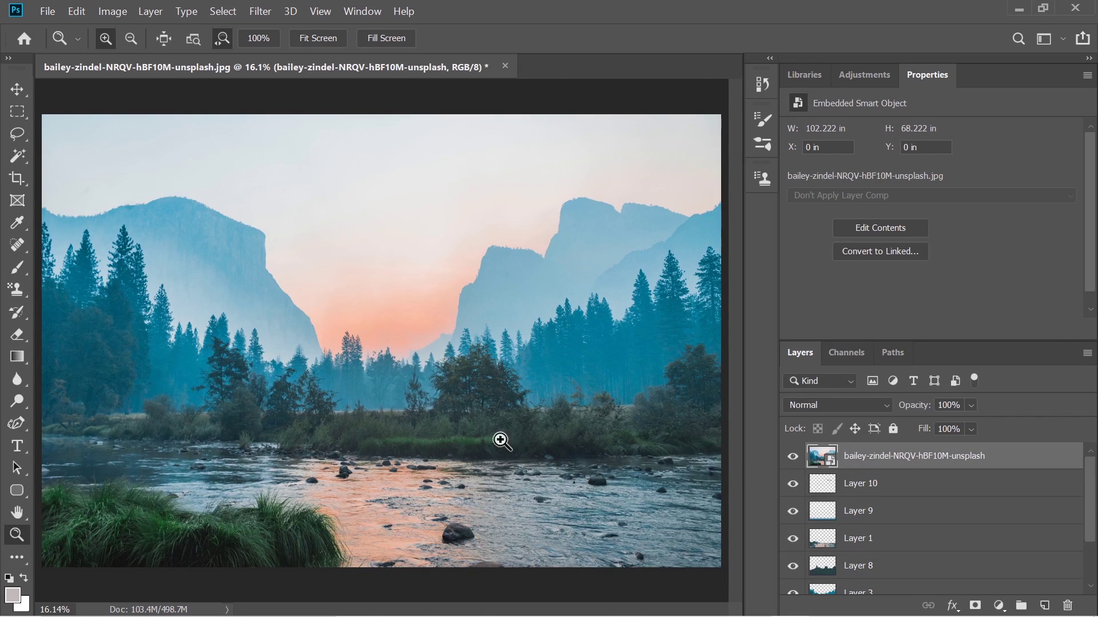
{"action": "left_click", "coordinate": [793, 457]}
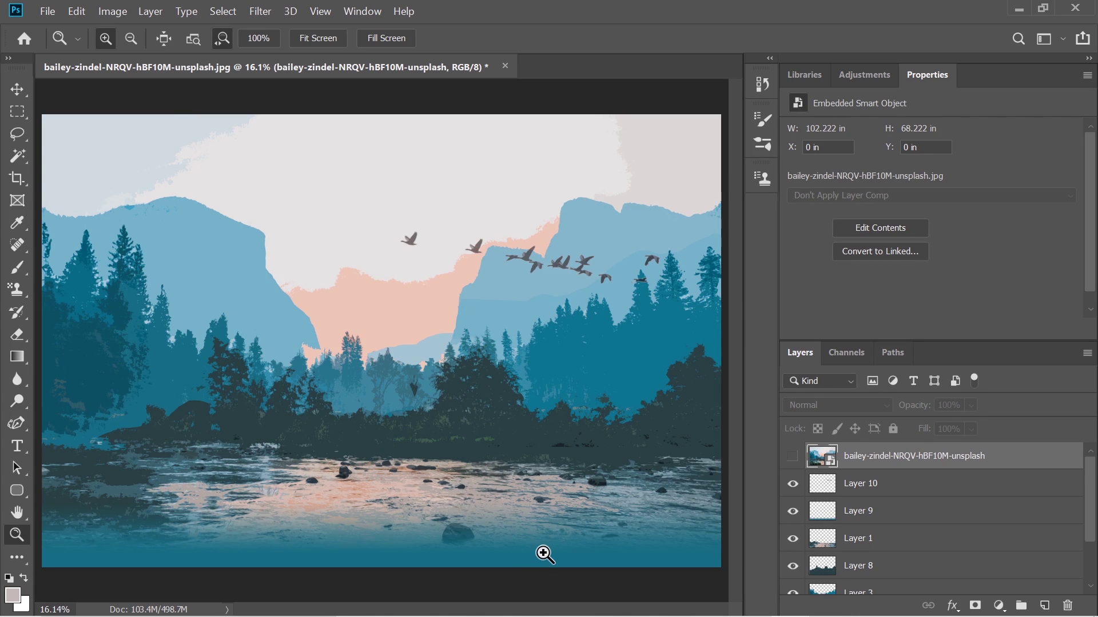
- Go back to the Plax page preview in the browser and examine how the hero layers move and blend into the section below
{"action": "key", "text": "alt+Tab"}
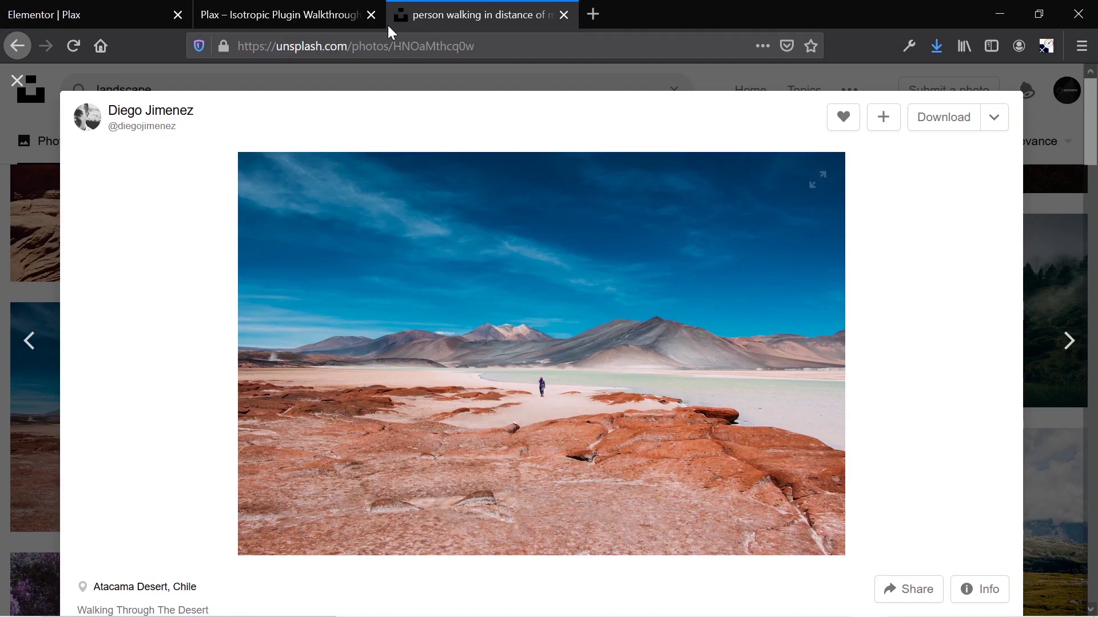
{"action": "left_click", "coordinate": [277, 8]}
{"action": "scroll", "coordinate": [344, 263], "scroll_direction": "down", "scroll_amount": 2}
{"action": "scroll", "coordinate": [345, 265], "scroll_direction": "down", "scroll_amount": 5}
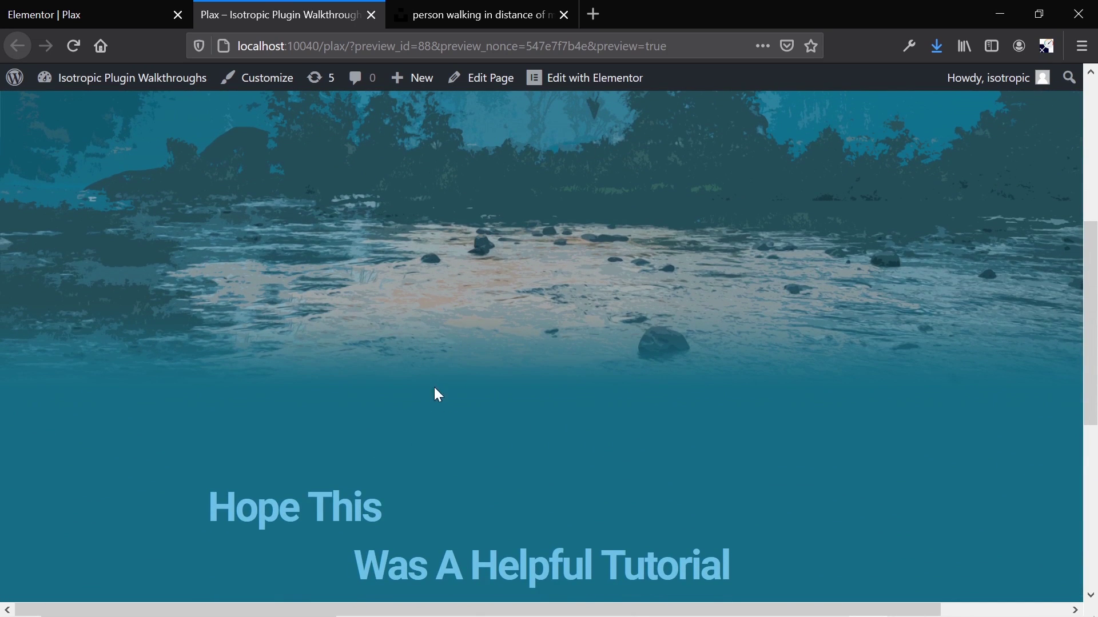
{"action": "scroll", "coordinate": [451, 312], "scroll_direction": "up", "scroll_amount": 5}
{"action": "scroll", "coordinate": [450, 312], "scroll_direction": "down", "scroll_amount": 4}
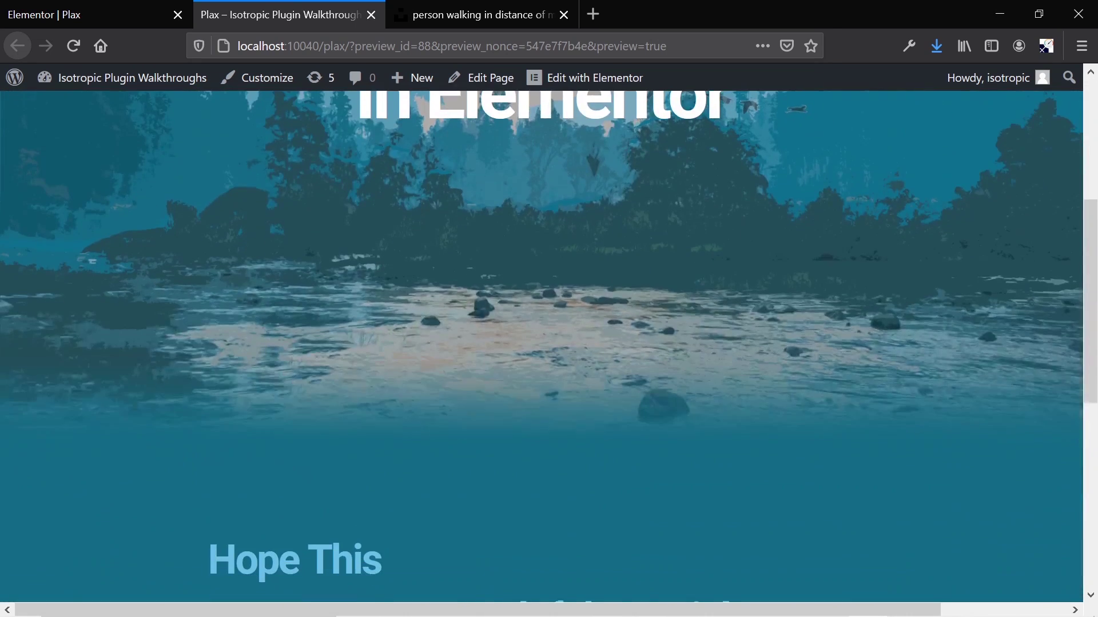
{"action": "scroll", "coordinate": [123, 392], "scroll_direction": "up", "scroll_amount": 4}
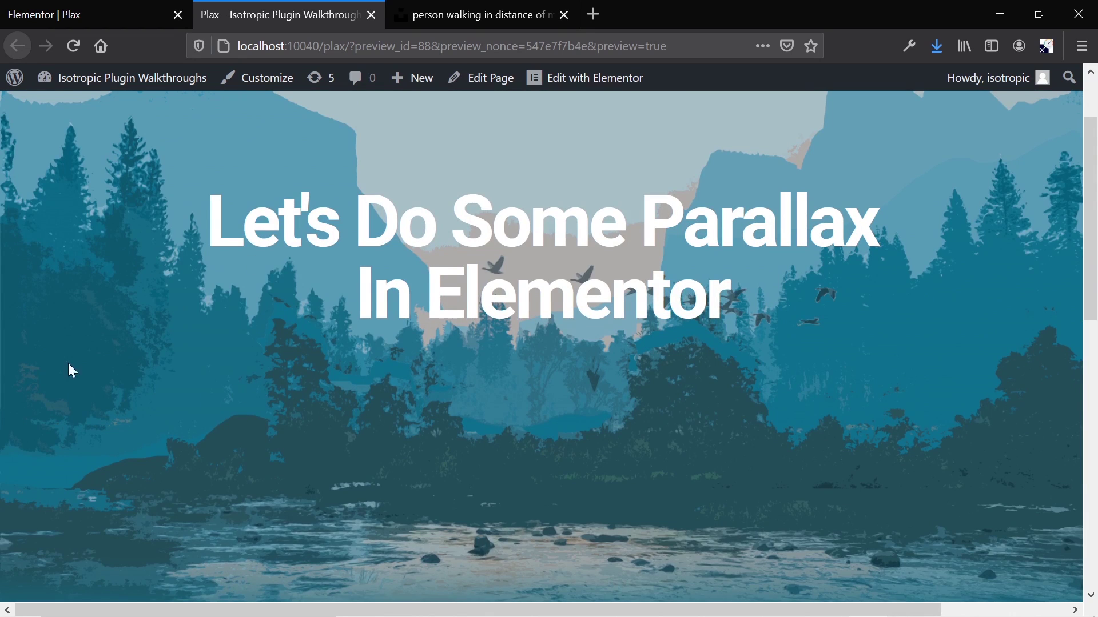
{"action": "scroll", "coordinate": [424, 253], "scroll_direction": "down", "scroll_amount": 5}
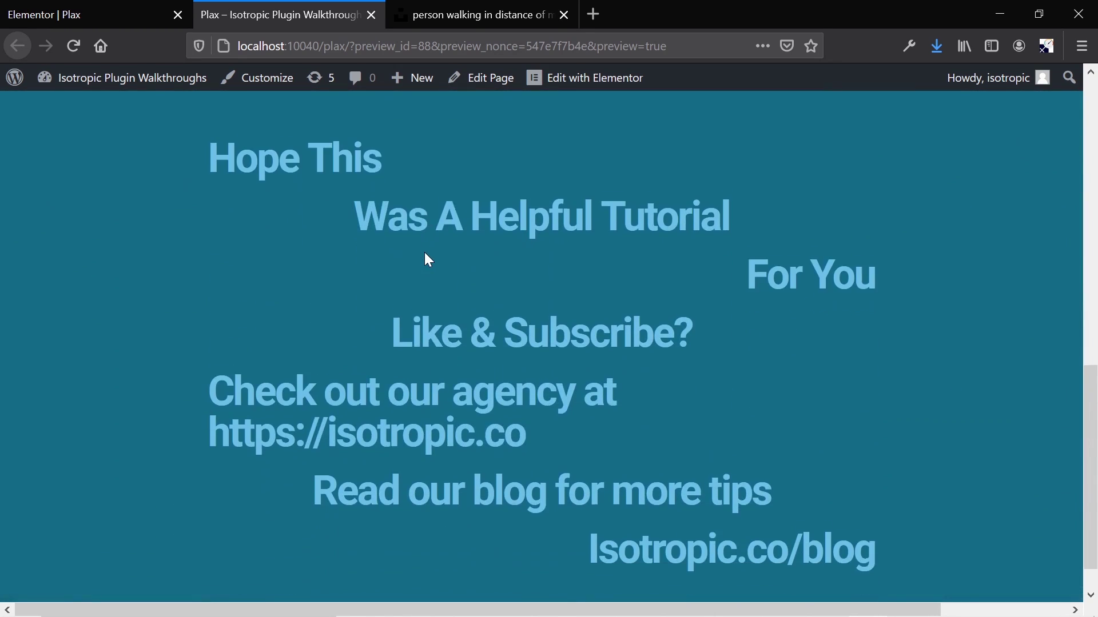
{"action": "scroll", "coordinate": [424, 252], "scroll_direction": "up", "scroll_amount": 5}
{"action": "scroll", "coordinate": [424, 254], "scroll_direction": "down", "scroll_amount": 5}
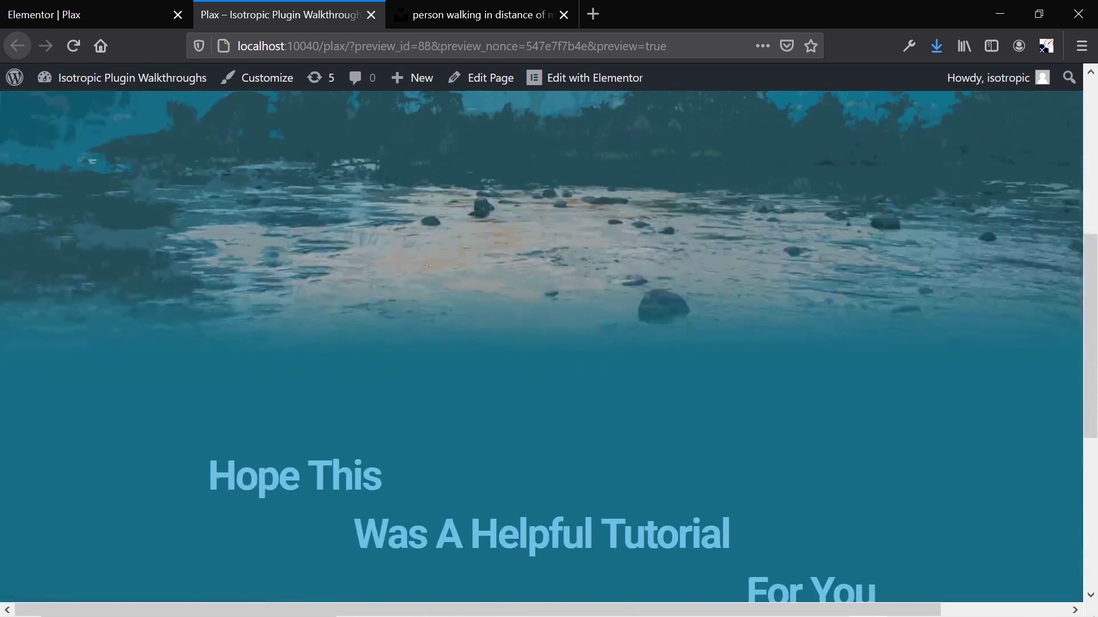
{"action": "scroll", "coordinate": [424, 257], "scroll_direction": "up", "scroll_amount": 2}
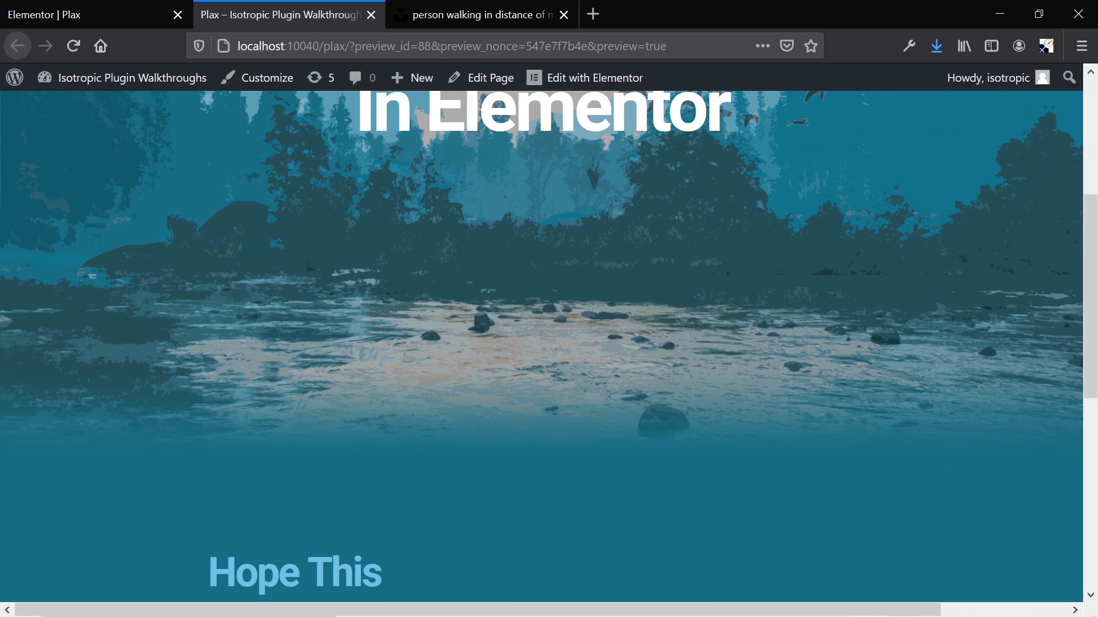
{"action": "left_click", "coordinate": [457, 12]}
- Switch to Photoshop and make the original river photo layer visible again
{"action": "key", "text": "alt+Tab"}
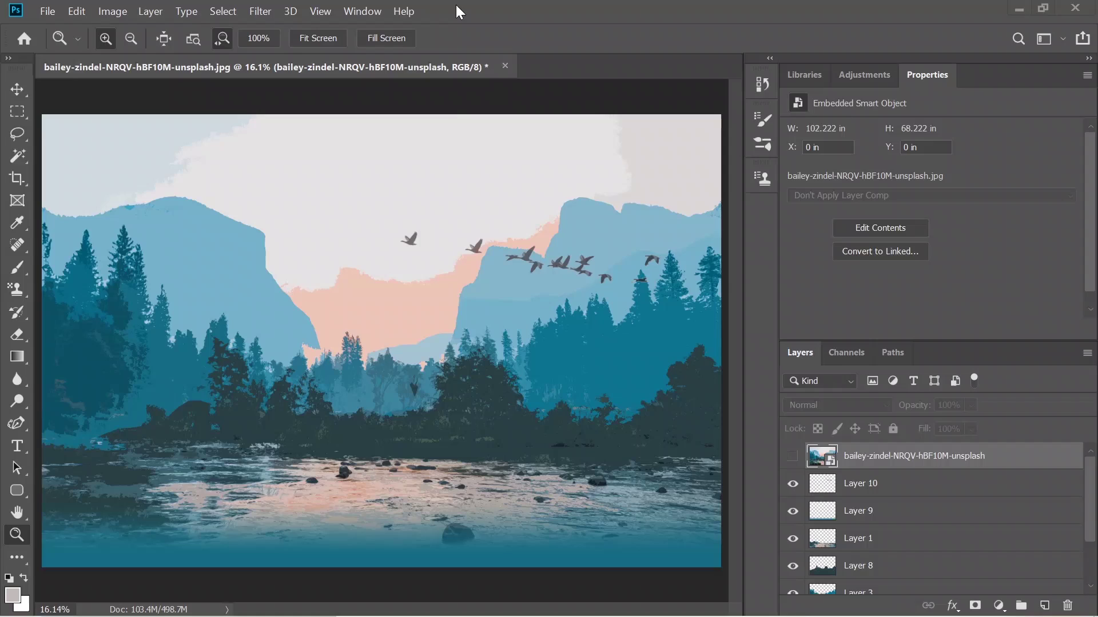
{"action": "left_click", "coordinate": [794, 457]}
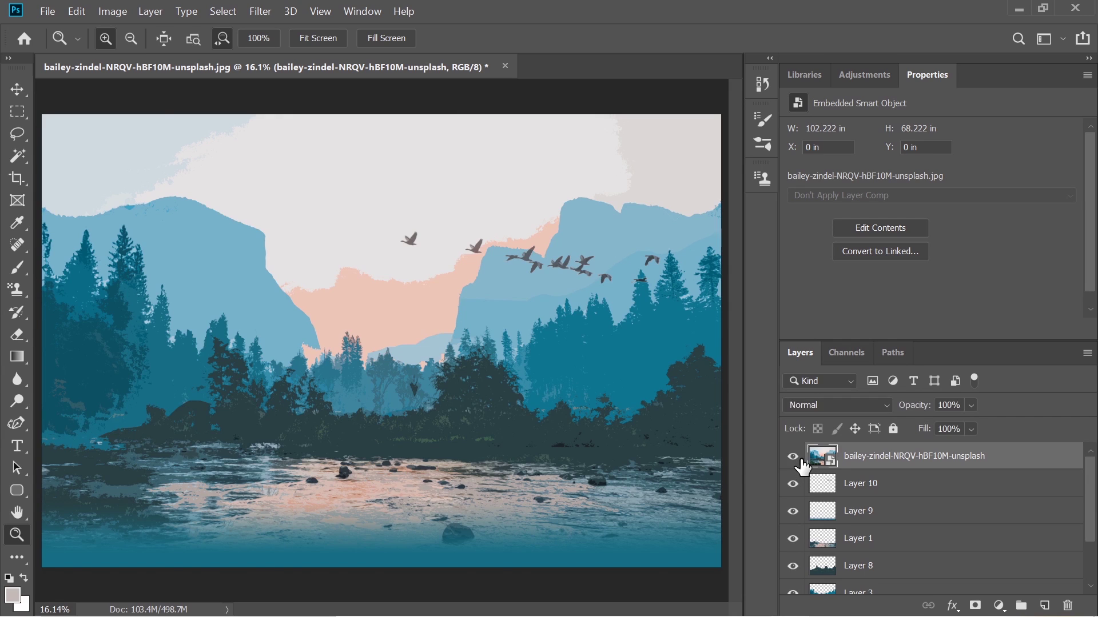
- Rasterize the river photo layer and remove the grass clump in the foreground with the Spot Healing Brush
{"action": "left_click", "coordinate": [18, 251]}
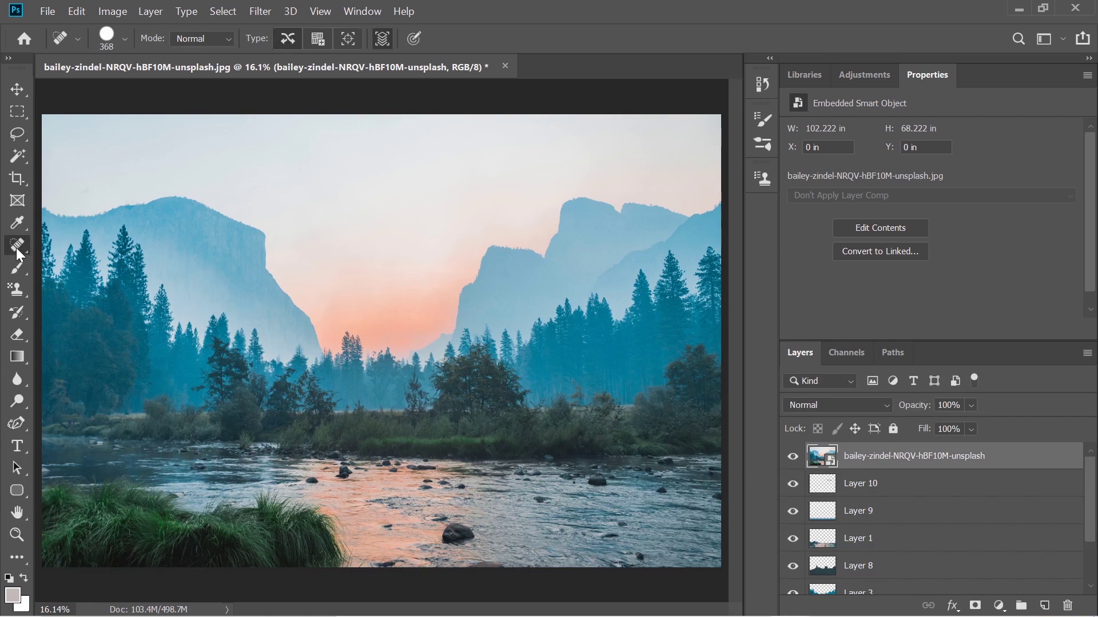
{"action": "left_click", "coordinate": [174, 346]}
{"action": "left_click", "coordinate": [581, 274]}
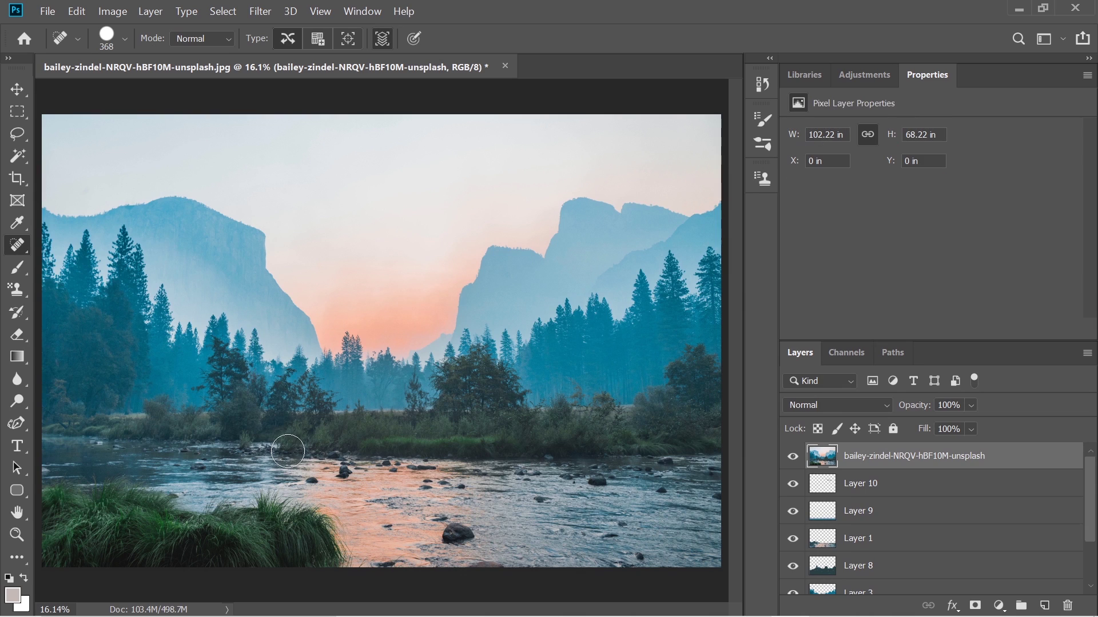
{"action": "mouse_move", "coordinate": [311, 544]}
{"action": "left_mouse_down"}
{"action": "mouse_move", "coordinate": [293, 571]}
{"action": "mouse_move", "coordinate": [313, 530]}
{"action": "mouse_move", "coordinate": [279, 551]}
{"action": "mouse_move", "coordinate": [184, 520]}
{"action": "mouse_move", "coordinate": [208, 554]}
{"action": "mouse_move", "coordinate": [112, 527]}
{"action": "mouse_move", "coordinate": [126, 505]}
{"action": "mouse_move", "coordinate": [30, 552]}
{"action": "mouse_move", "coordinate": [139, 571]}
{"action": "mouse_move", "coordinate": [42, 497]}
{"action": "mouse_move", "coordinate": [124, 490]}
{"action": "mouse_move", "coordinate": [98, 478]}
{"action": "mouse_move", "coordinate": [130, 497]}
{"action": "left_mouse_up"}
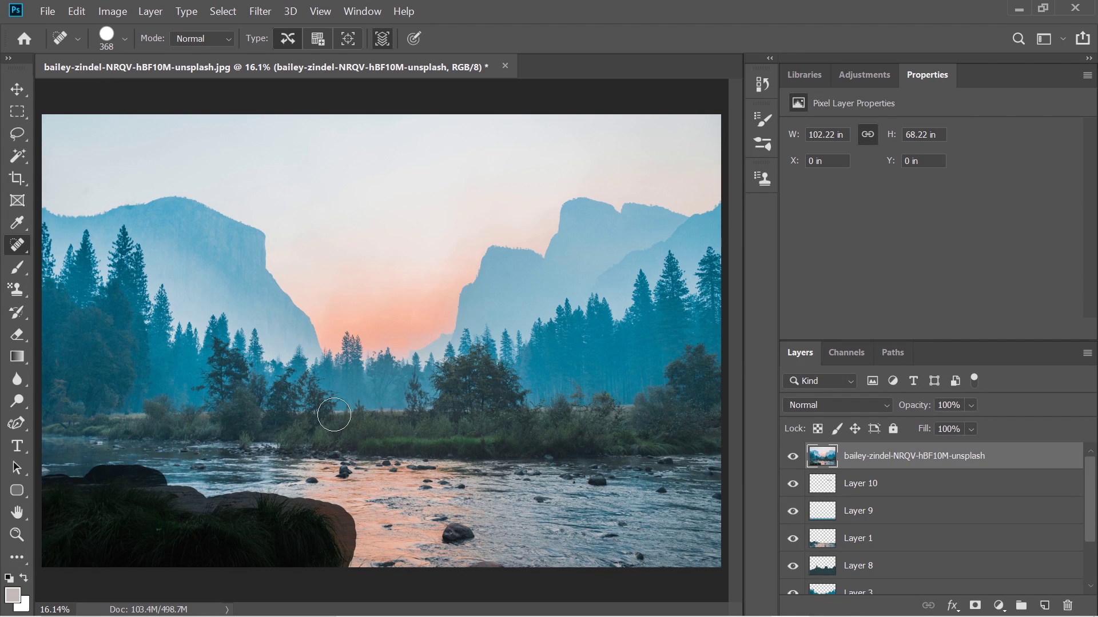
{"action": "key", "text": "ctrl+shift+z"}
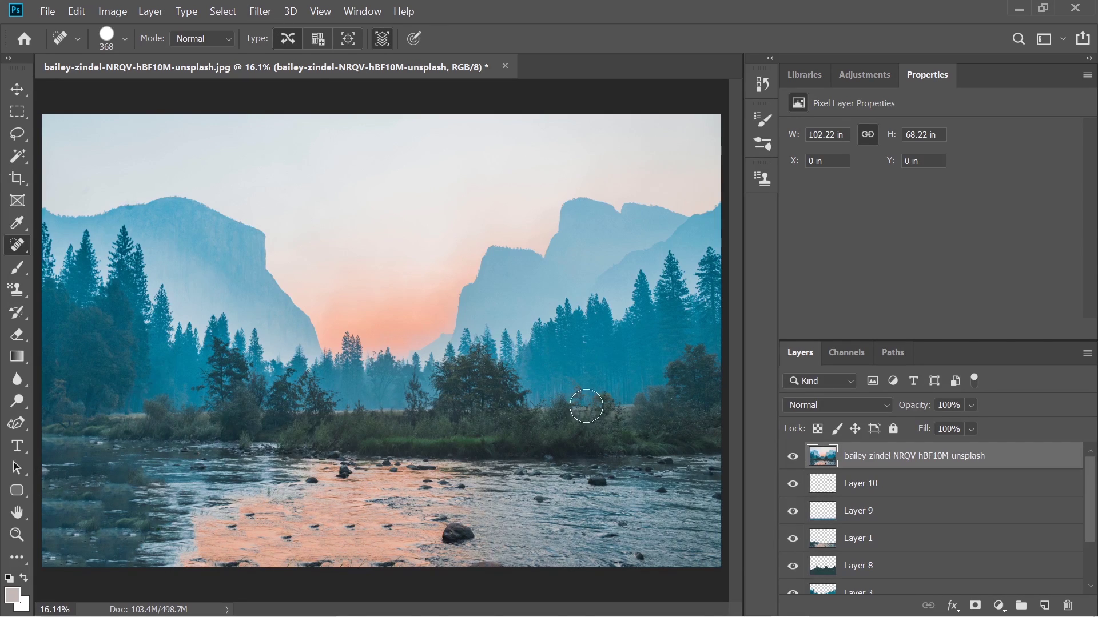
- Preview the Cutout filter on the river photo in the Filter Gallery at 33.3% zoom, then cancel without applying it
{"action": "left_click", "coordinate": [262, 12]}
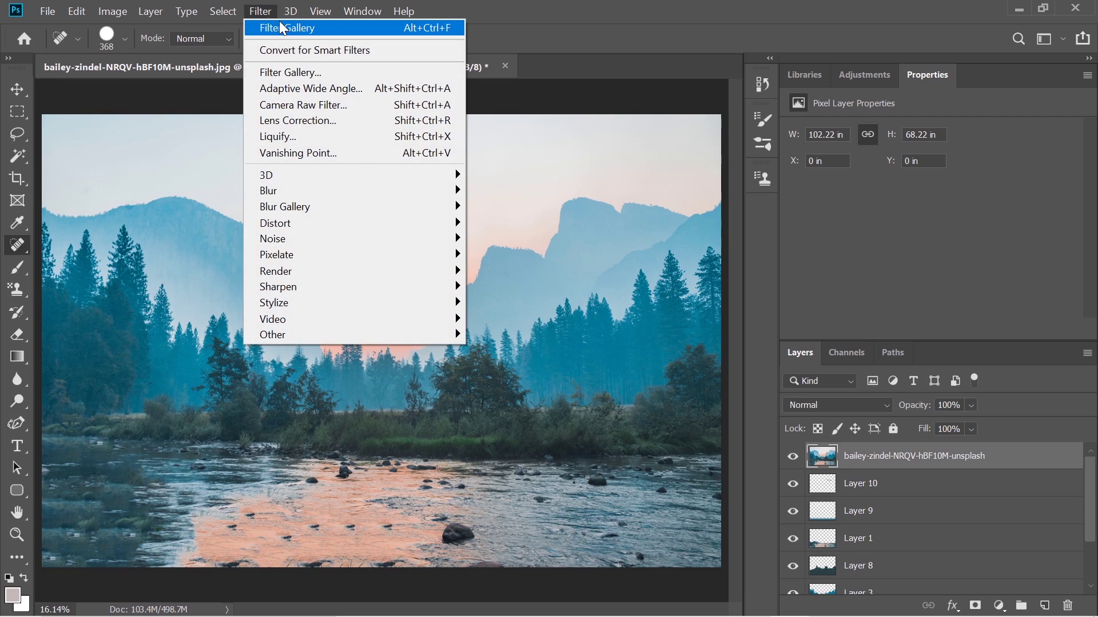
{"action": "left_click", "coordinate": [312, 87]}
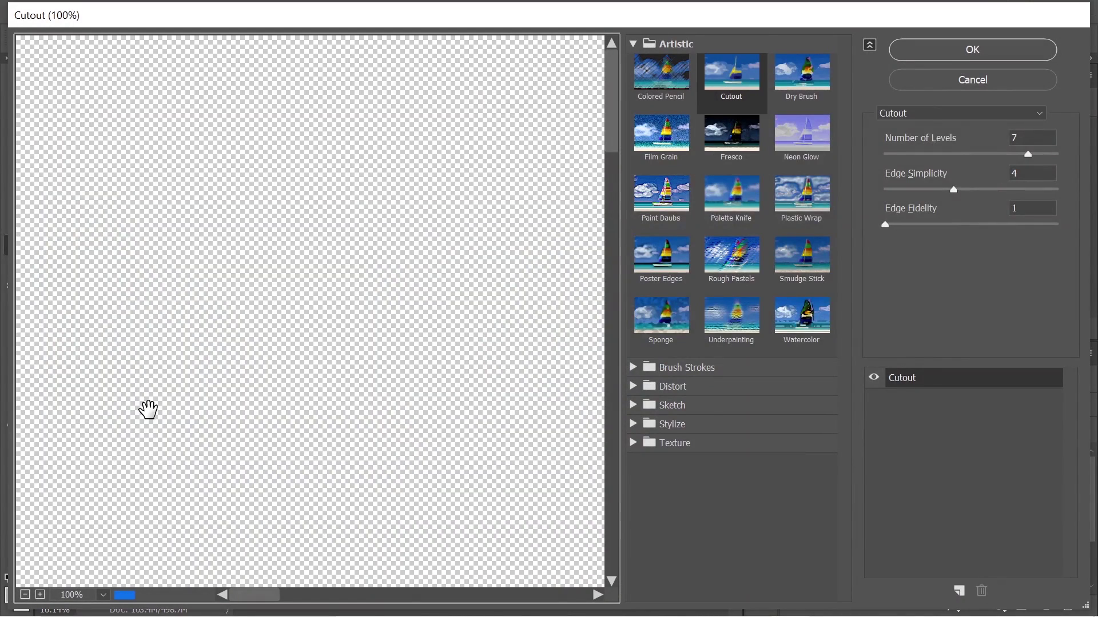
{"action": "left_click", "coordinate": [24, 594]}
{"action": "left_click", "coordinate": [25, 595]}
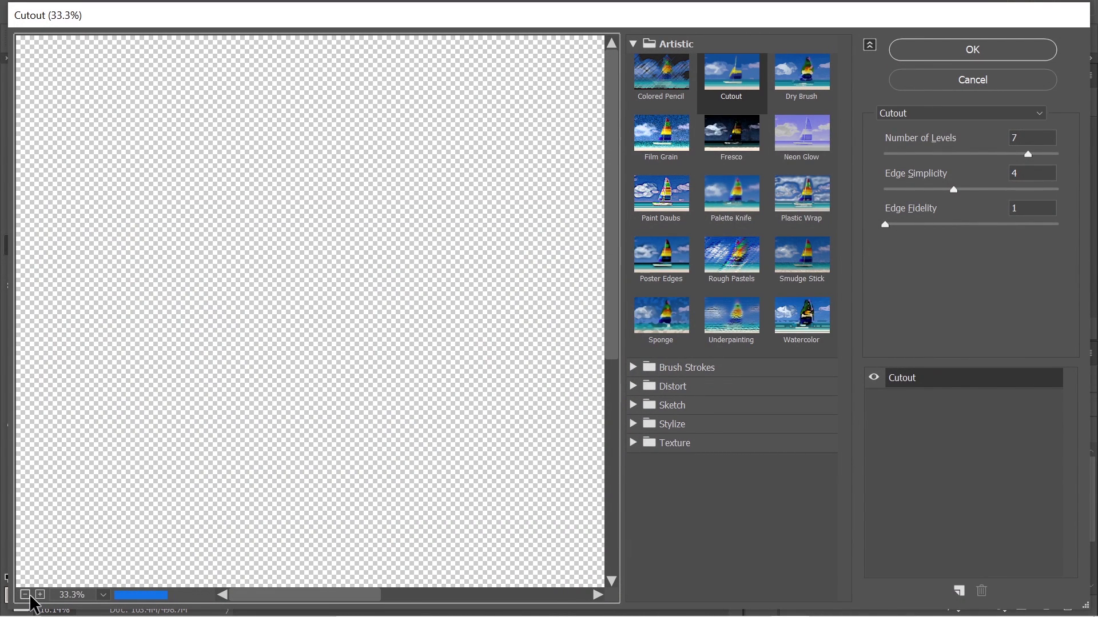
{"action": "key", "text": "alt+Tab"}
{"action": "key", "text": "alt+shift+Tab"}
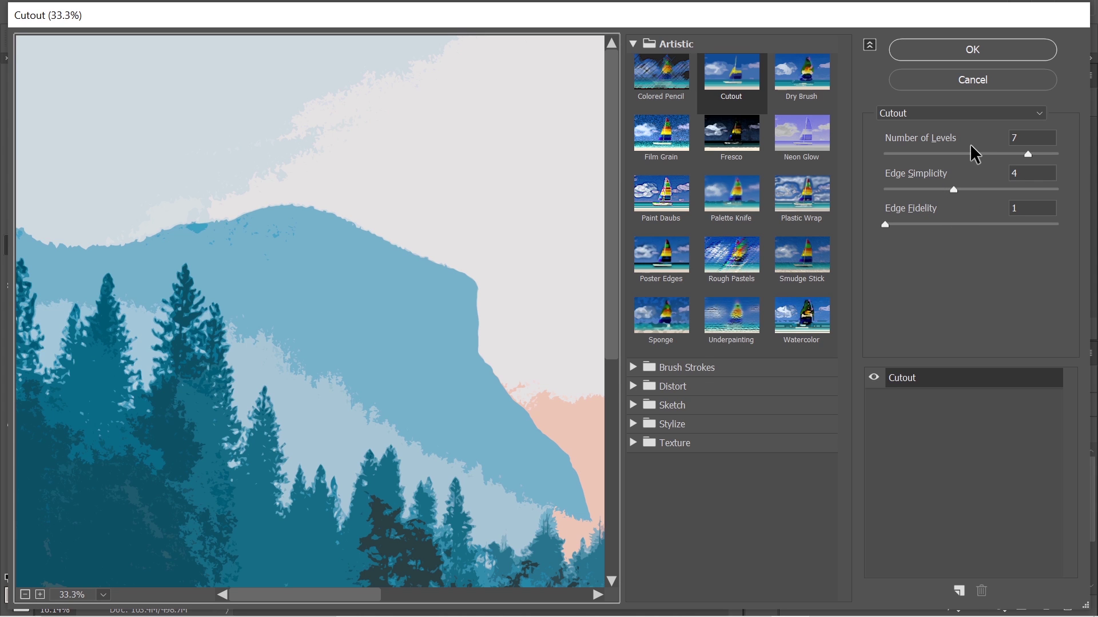
{"action": "left_click", "coordinate": [960, 86]}
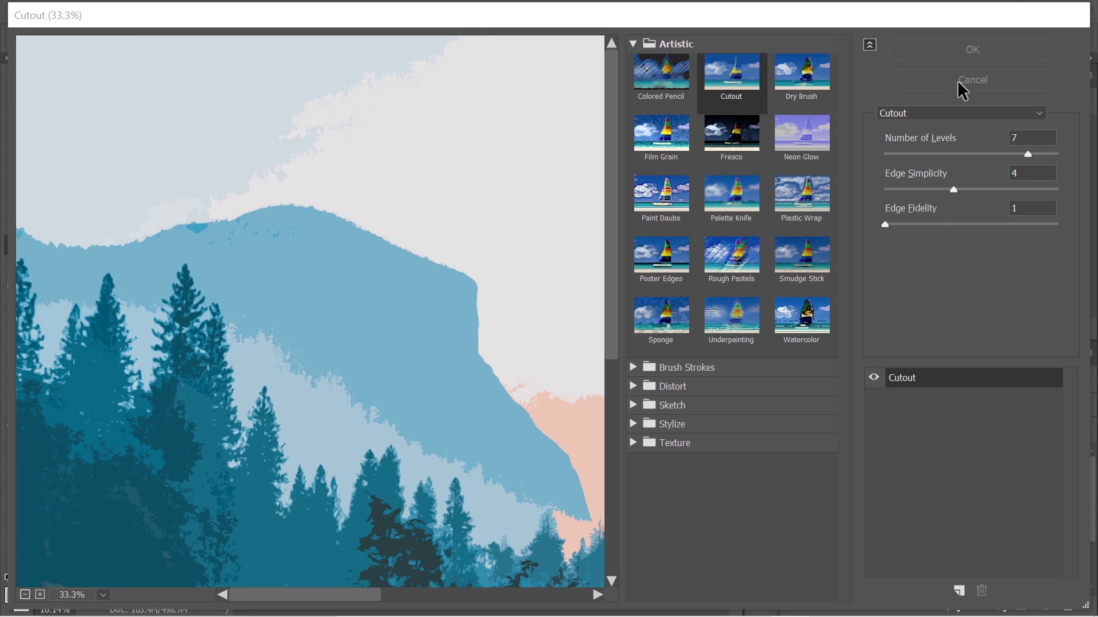
- Hide the original photo layer, then hide Layer 10 with the birds and Layer 9 with the blue fade over the river
{"action": "left_click", "coordinate": [793, 456]}
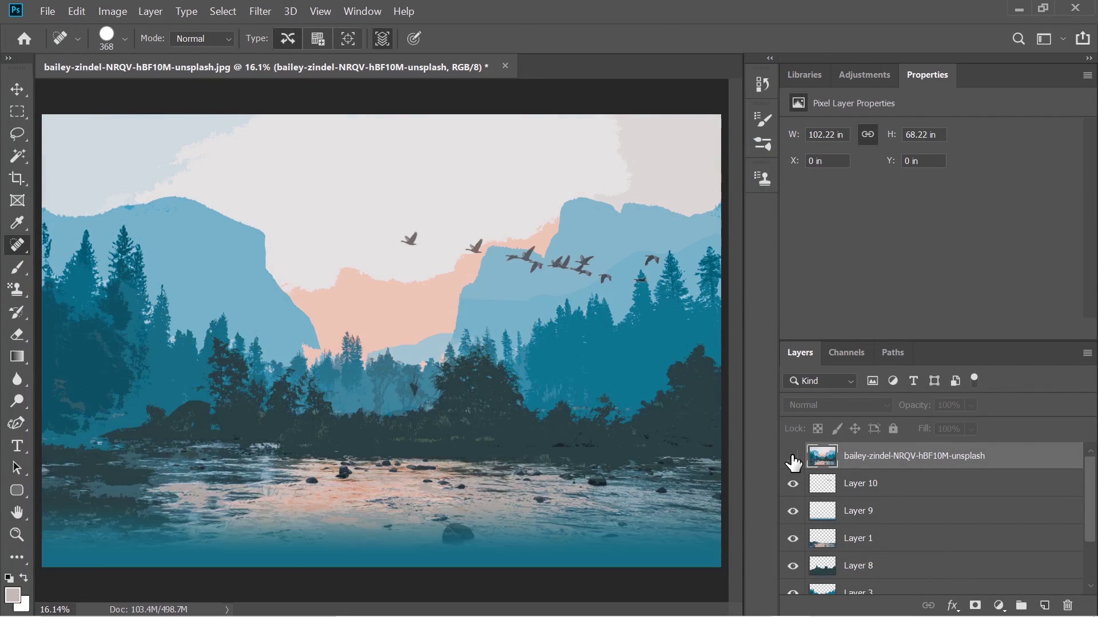
{"action": "scroll", "coordinate": [849, 538], "scroll_direction": "down", "scroll_amount": 3}
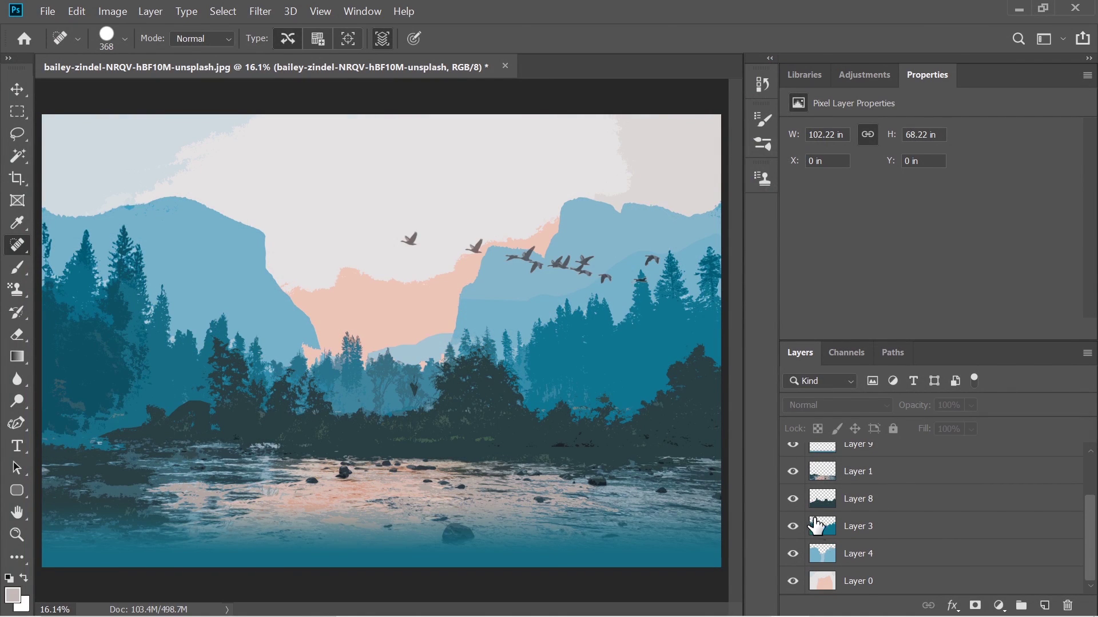
{"action": "scroll", "coordinate": [814, 522], "scroll_direction": "up", "scroll_amount": 3}
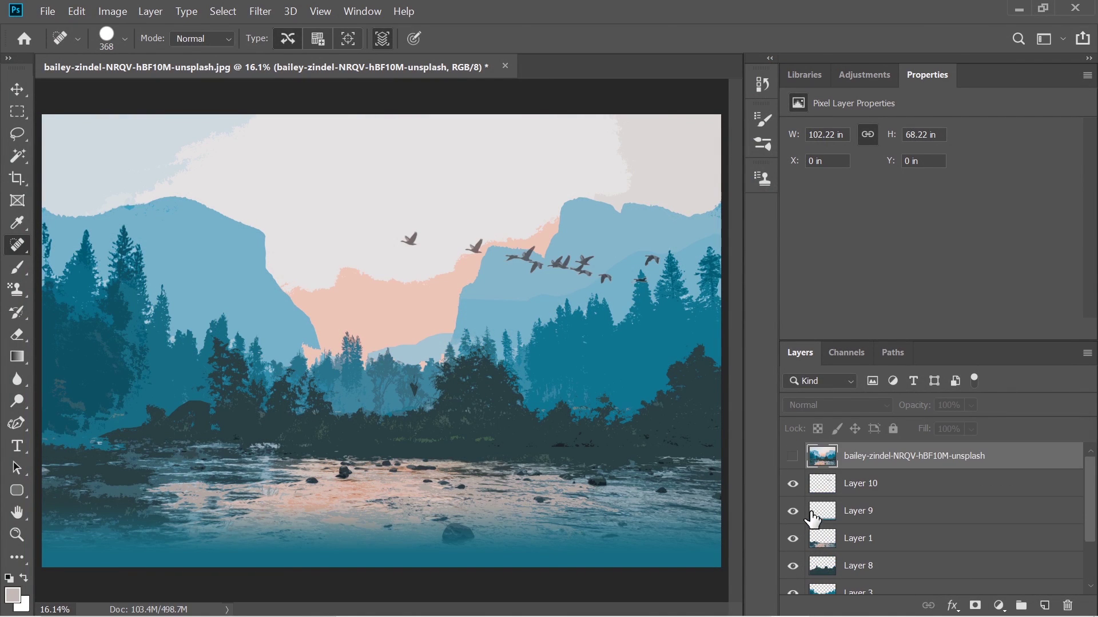
{"action": "left_click", "coordinate": [792, 484]}
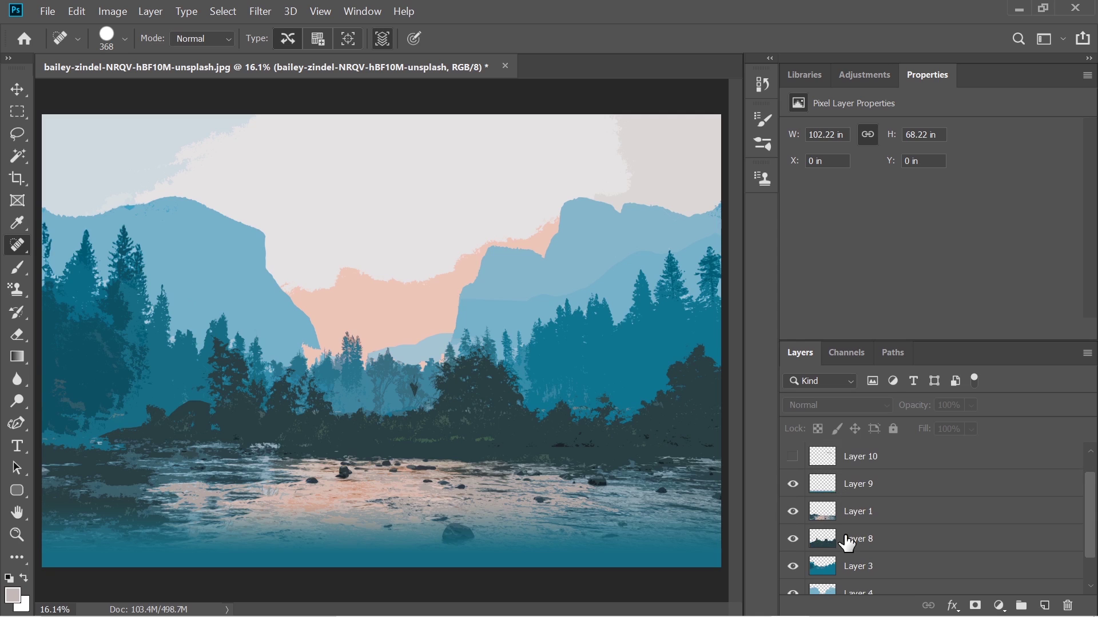
{"action": "left_click", "coordinate": [792, 512]}
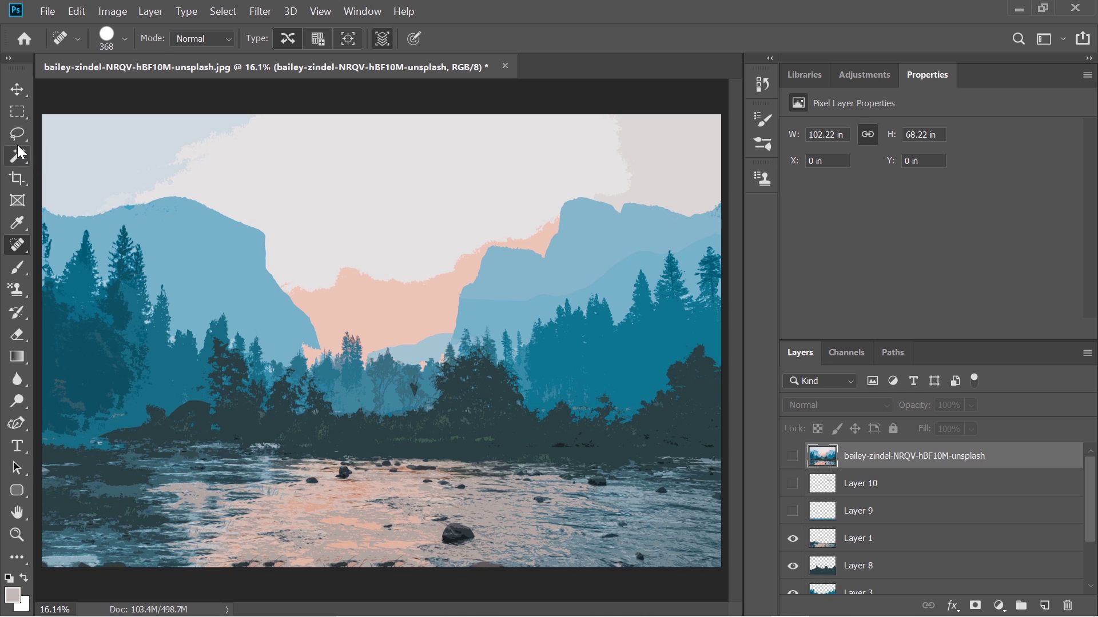
- Trace the mountain skyline and the river outline with the Magnetic Lasso, discarding both traces
{"action": "left_click_drag", "start_coordinate": [16, 136], "coordinate": [78, 170]}
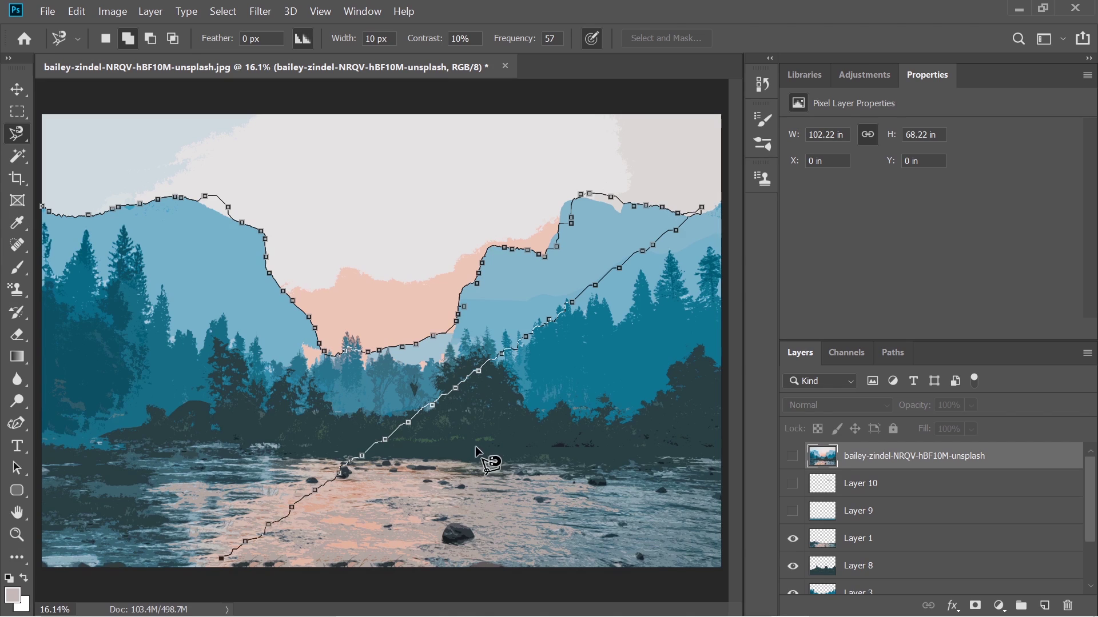
{"action": "key", "text": "Escape"}
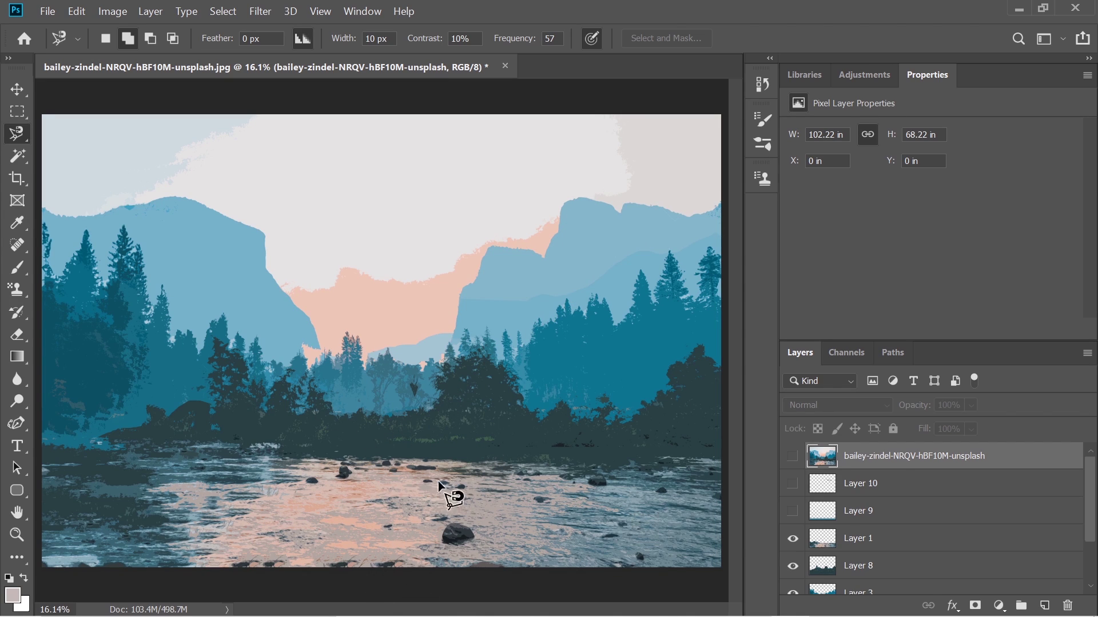
{"action": "left_click", "coordinate": [40, 444]}
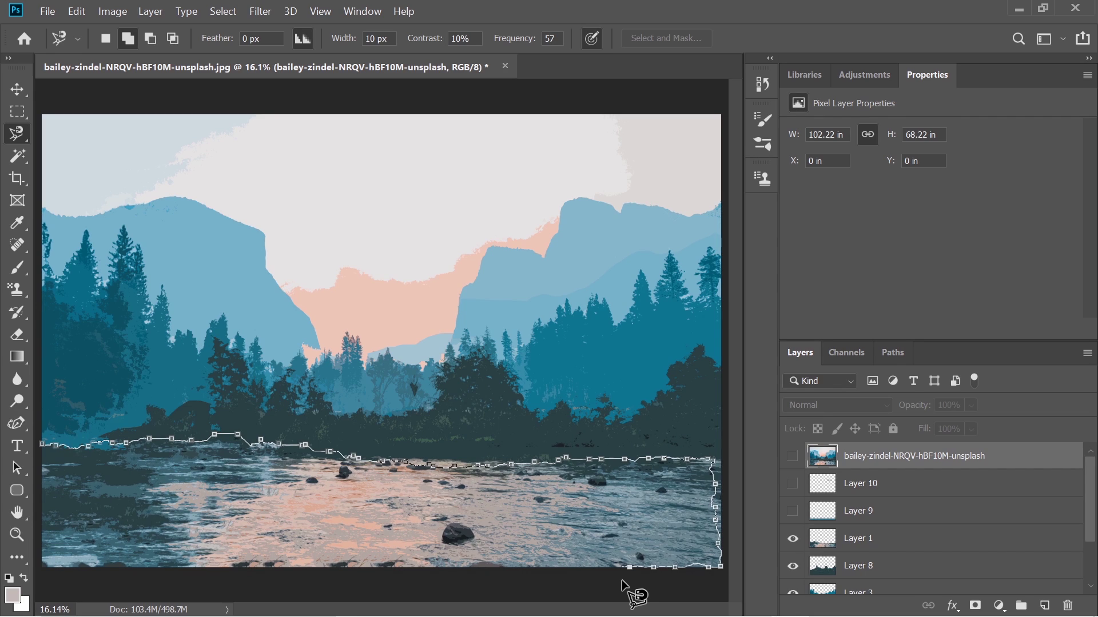
{"action": "key", "text": "Escape"}
- View Layer 1 on its own, then hide it and reveal Layers 8, 3, 4 and 0 one by one
{"action": "scroll", "coordinate": [941, 488], "scroll_direction": "down", "scroll_amount": 2}
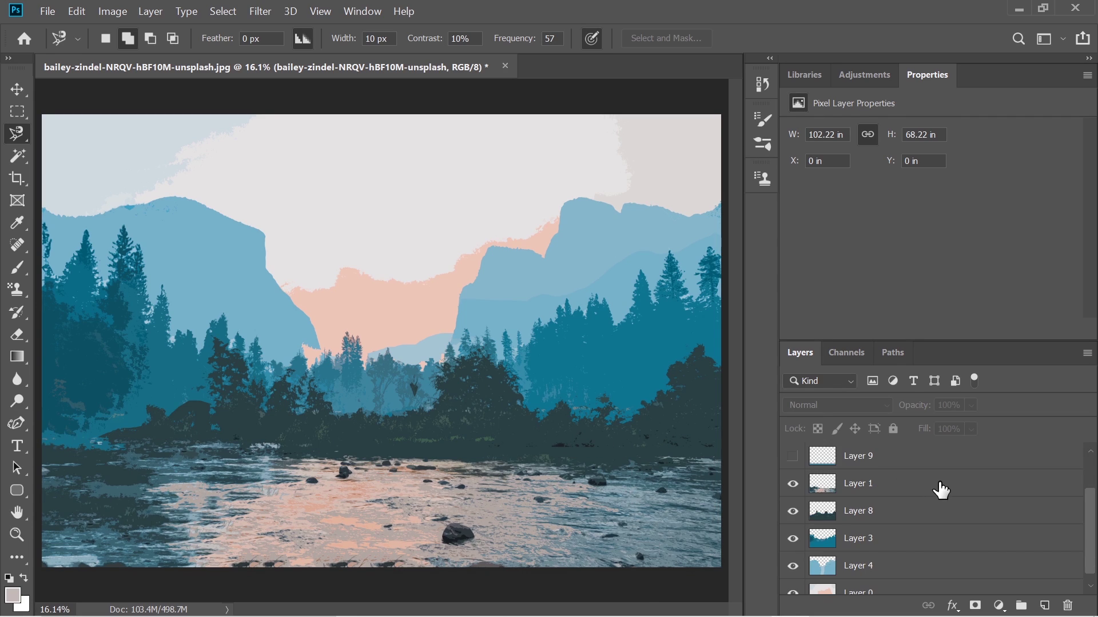
{"action": "left_click", "coordinate": [792, 474], "text": "alt"}
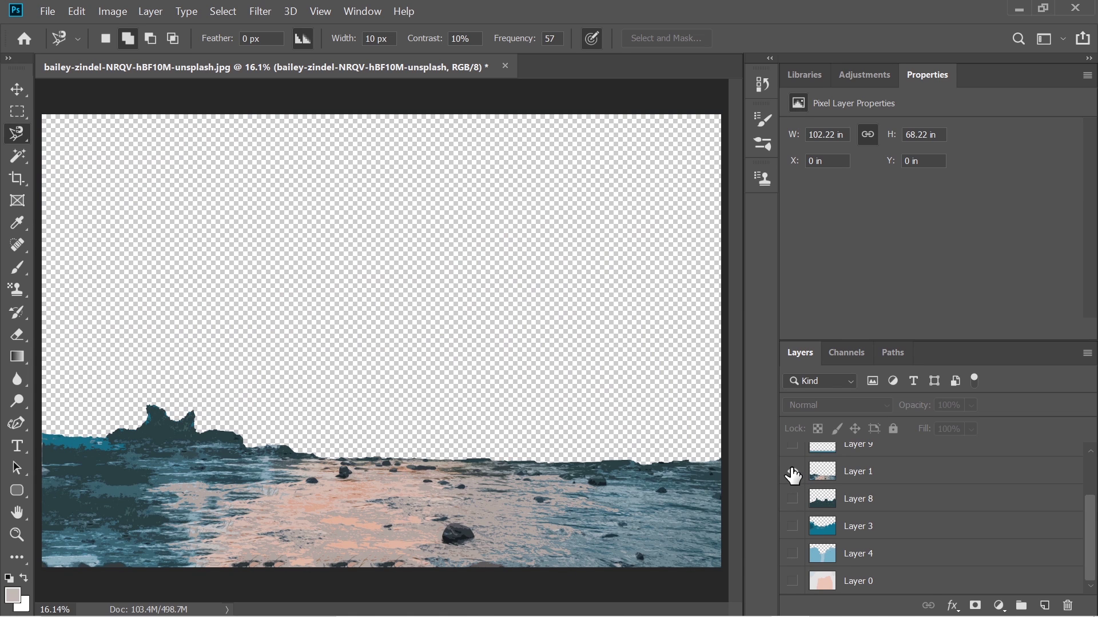
{"action": "left_click", "coordinate": [793, 473]}
{"action": "left_click", "coordinate": [793, 499]}
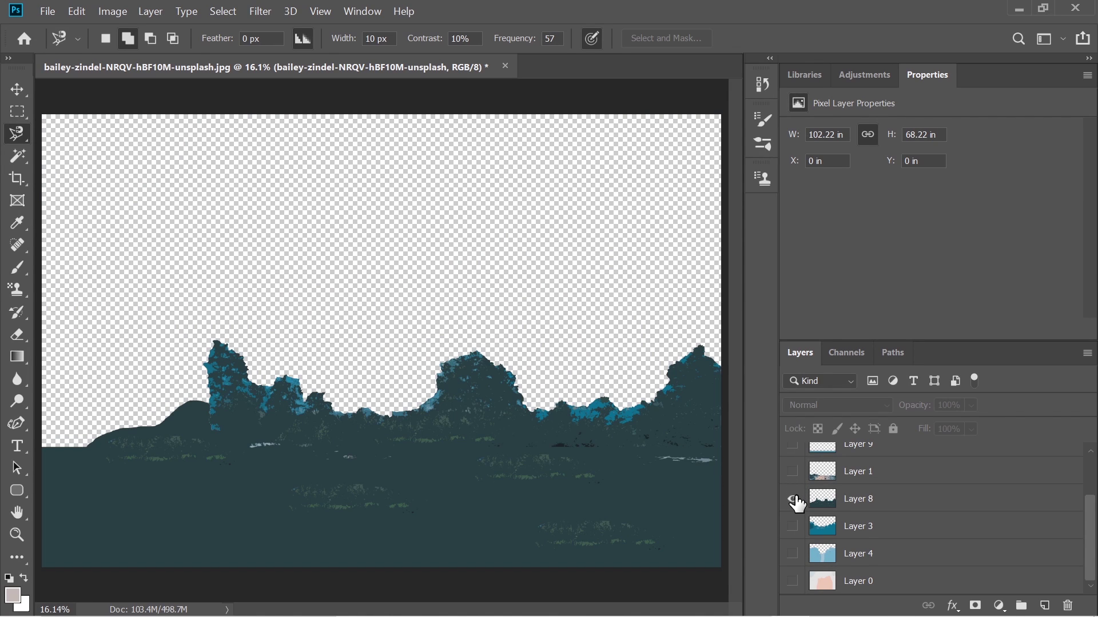
{"action": "left_click", "coordinate": [793, 526]}
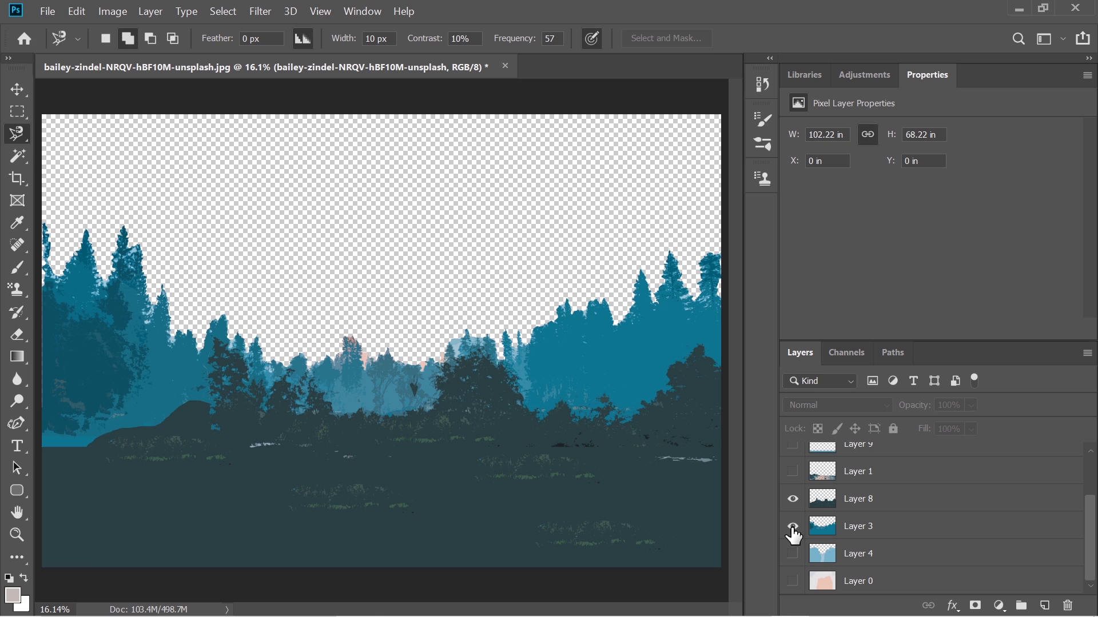
{"action": "left_click", "coordinate": [792, 554]}
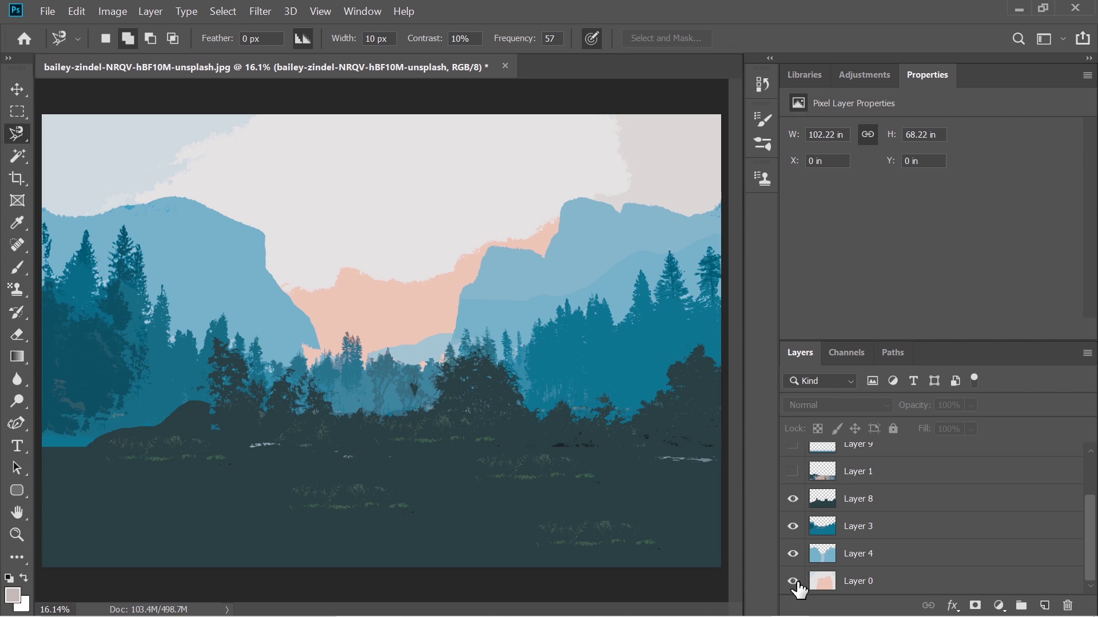
- Hide Layers 8, 3 and 4 to view the sky in Layer 0 alone
{"action": "left_click", "coordinate": [793, 499]}
{"action": "left_click", "coordinate": [793, 526]}
{"action": "left_click", "coordinate": [793, 554]}
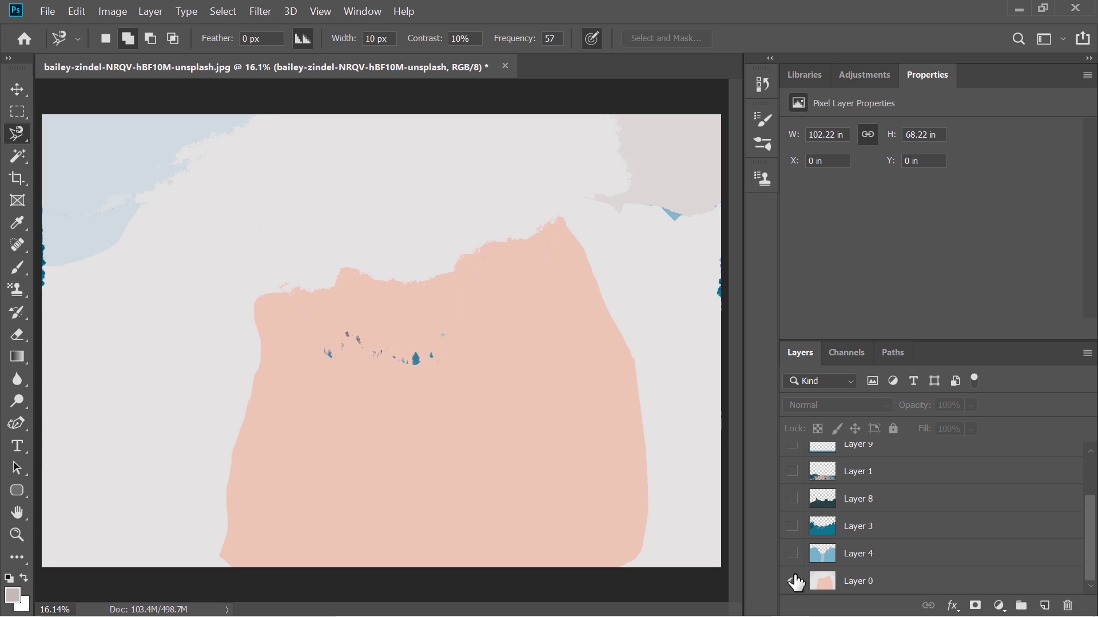
- Hide Layer 0, view the river in Layer 1 alone, and replace it with only Layer 8 visible
{"action": "left_click", "coordinate": [792, 582]}
{"action": "scroll", "coordinate": [792, 470], "scroll_direction": "up", "scroll_amount": 2}
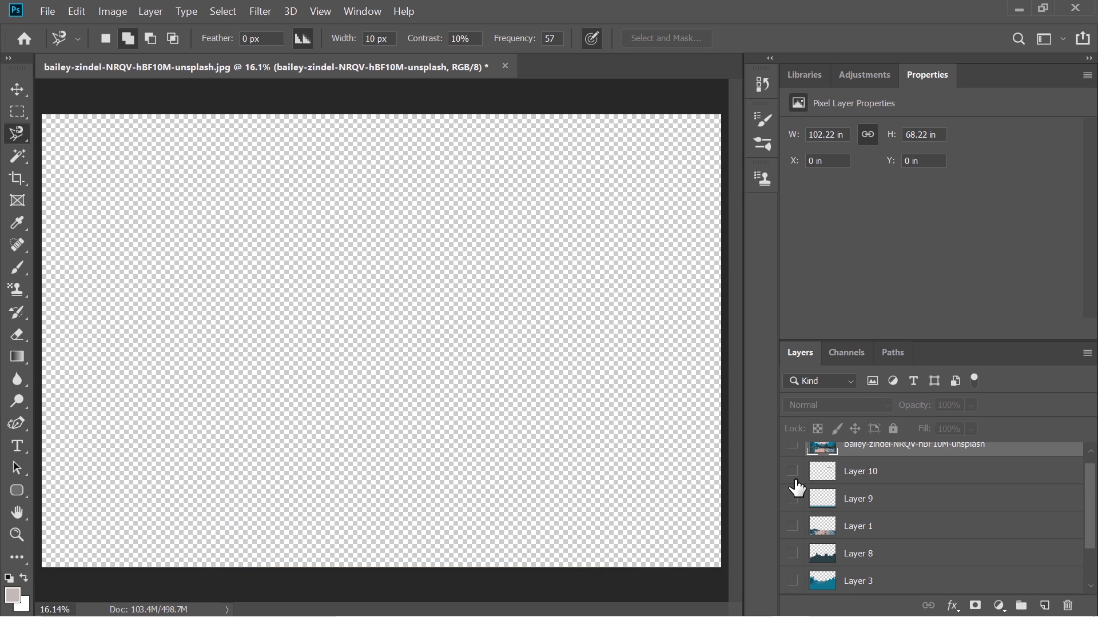
{"action": "left_click", "coordinate": [792, 527]}
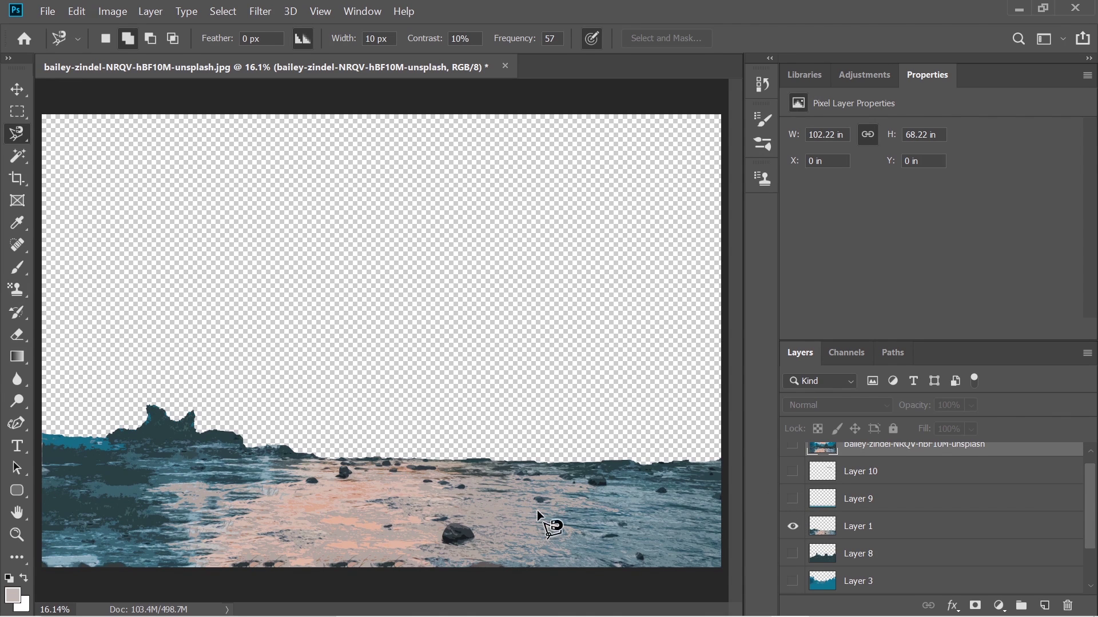
{"action": "left_click", "coordinate": [792, 526]}
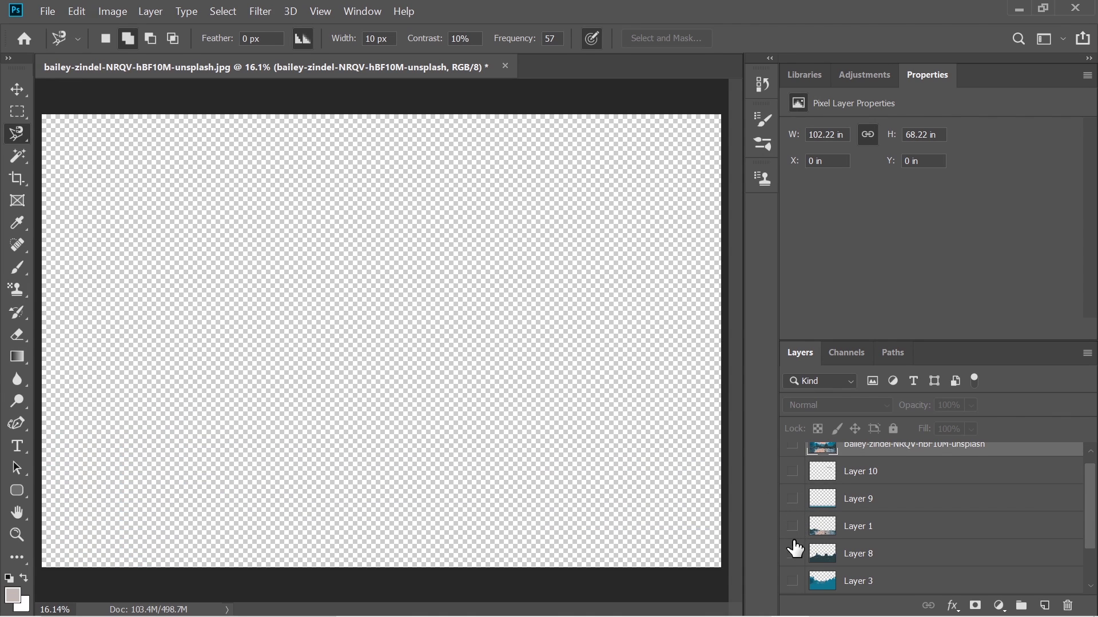
{"action": "left_click", "coordinate": [793, 554]}
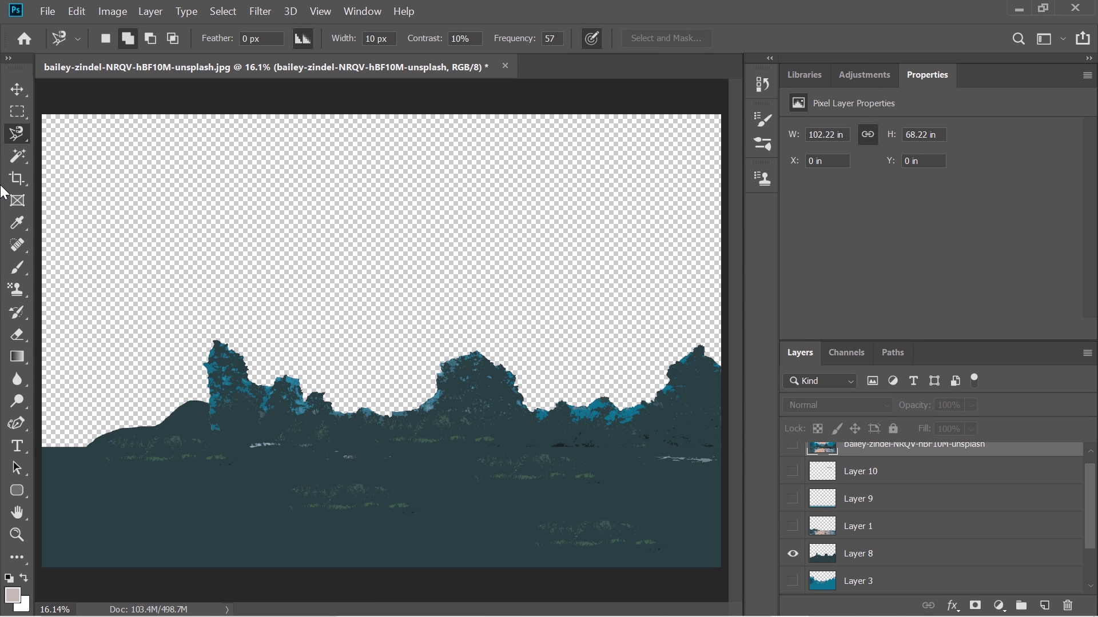
- Marquee-select the area around the bushes and riverbank, comparing Layer 8 with the original photo
{"action": "left_click", "coordinate": [17, 111]}
{"action": "left_click_drag", "start_coordinate": [161, 249], "coordinate": [723, 471]}
{"action": "left_click", "coordinate": [792, 445]}
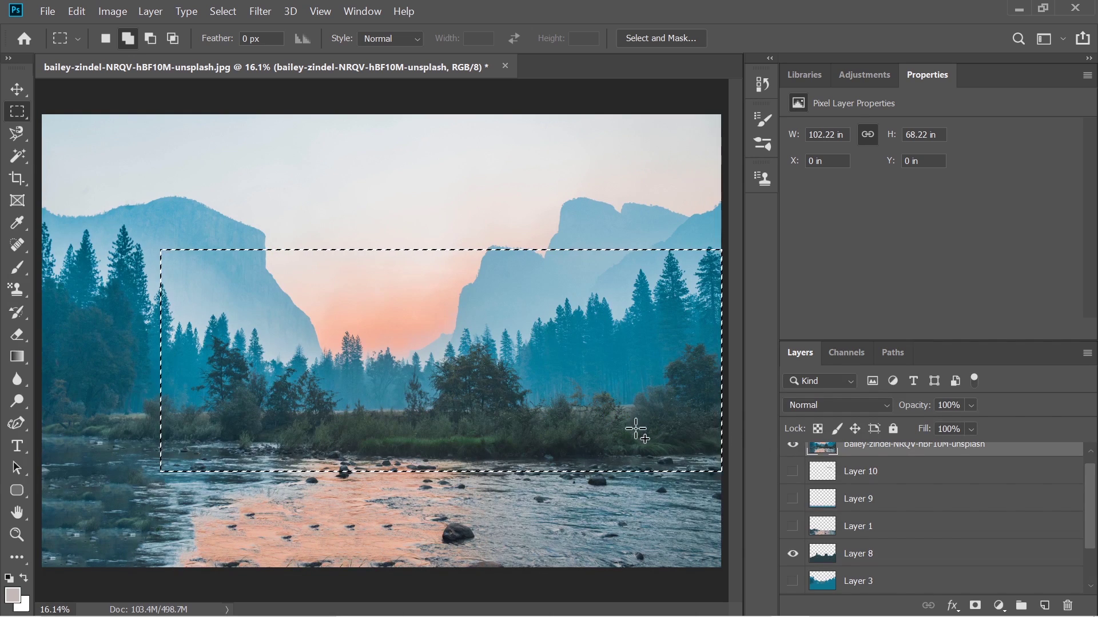
{"action": "left_click", "coordinate": [792, 554]}
{"action": "left_click", "coordinate": [792, 445]}
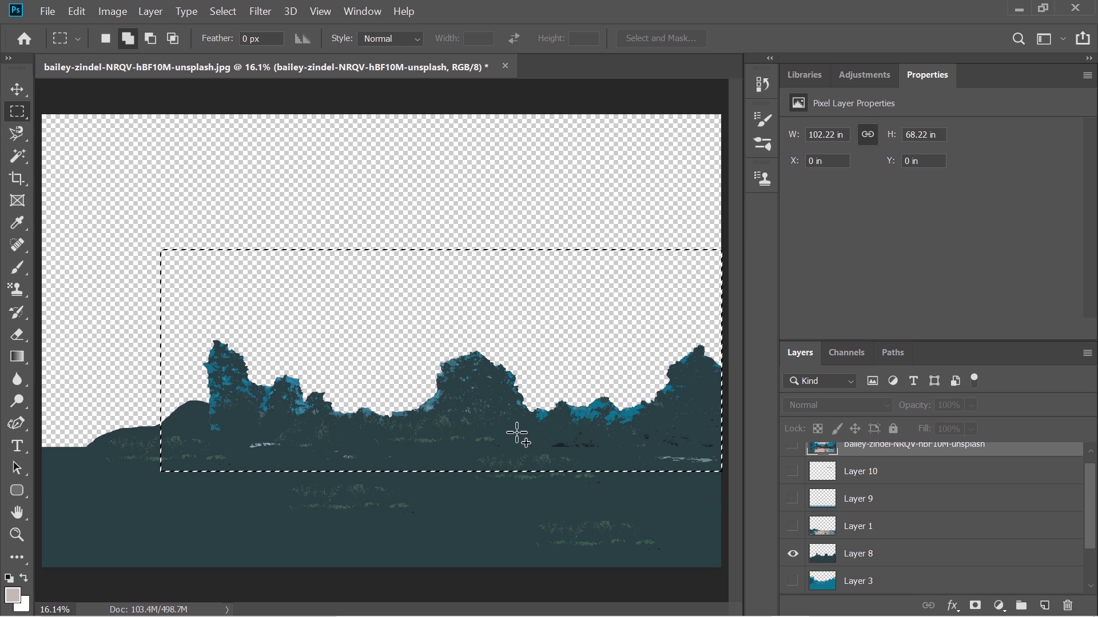
- Set the foreground color to the dark teal sampled from the bushes in Layer 8 and clear the selection
{"action": "left_click", "coordinate": [12, 594]}
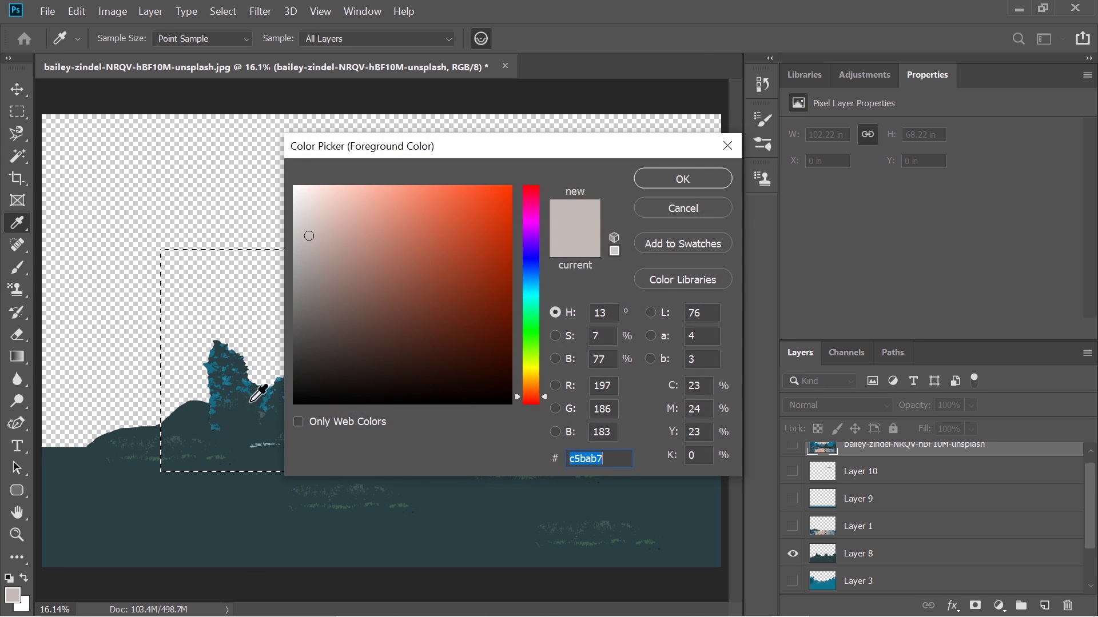
{"action": "left_click", "coordinate": [257, 408]}
{"action": "left_click", "coordinate": [708, 172]}
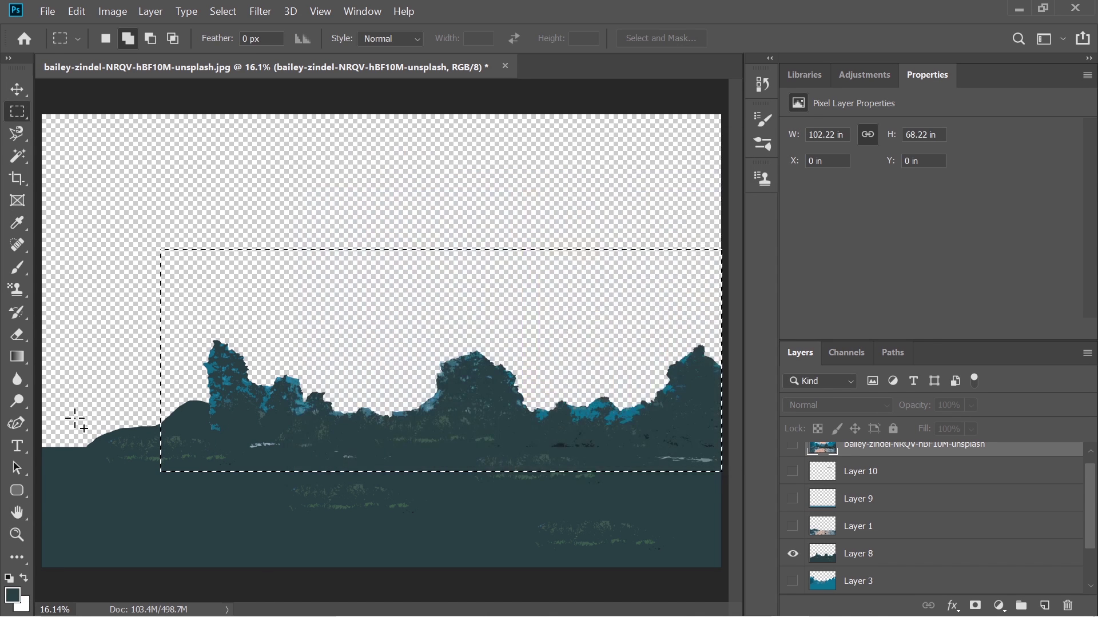
{"action": "key", "text": "ctrl+d"}
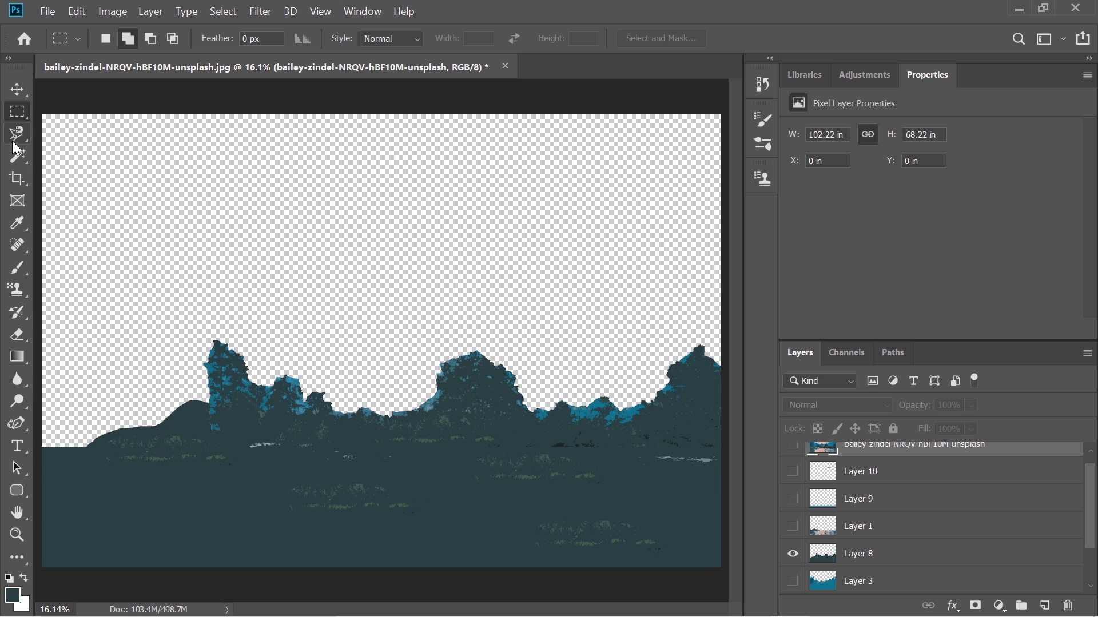
- Outline the ground below the bushes down to the canvas edge with the freehand Lasso on the Layer 8 view
{"action": "left_click", "coordinate": [14, 141]}
{"action": "right_click", "coordinate": [12, 143]}
{"action": "left_click", "coordinate": [62, 133]}
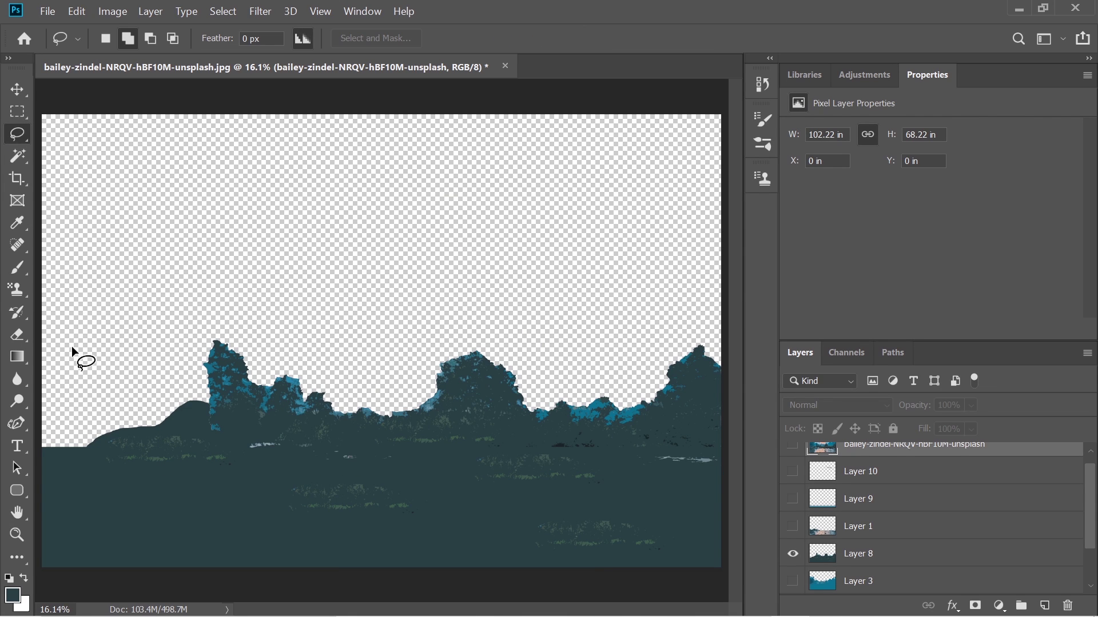
{"action": "left_click_drag", "start_coordinate": [143, 408], "coordinate": [357, 433]}
{"action": "mouse_move", "coordinate": [521, 434]}
{"action": "left_mouse_down"}
{"action": "mouse_move", "coordinate": [609, 437]}
{"action": "mouse_move", "coordinate": [728, 473]}
{"action": "mouse_move", "coordinate": [732, 554]}
{"action": "mouse_move", "coordinate": [674, 590]}
{"action": "mouse_move", "coordinate": [343, 610]}
{"action": "mouse_move", "coordinate": [23, 572]}
{"action": "mouse_move", "coordinate": [4, 475]}
{"action": "left_mouse_up"}
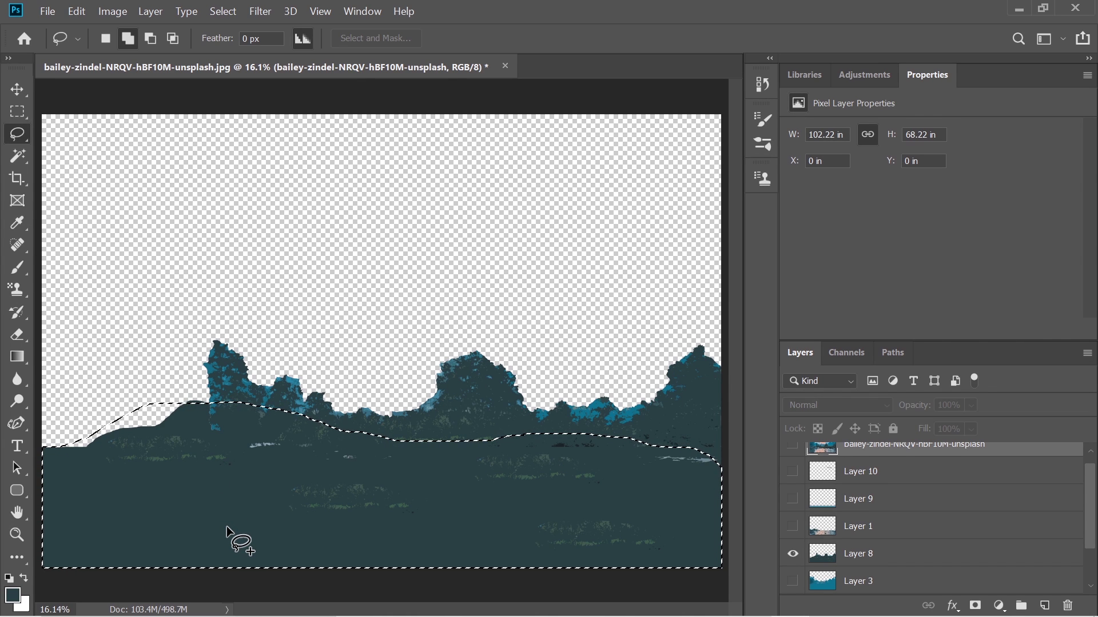
- Check the lassoed ground area against the original photo, then hide Layer 8 and the photo layer
{"action": "scroll", "coordinate": [809, 525], "scroll_direction": "up", "scroll_amount": 1}
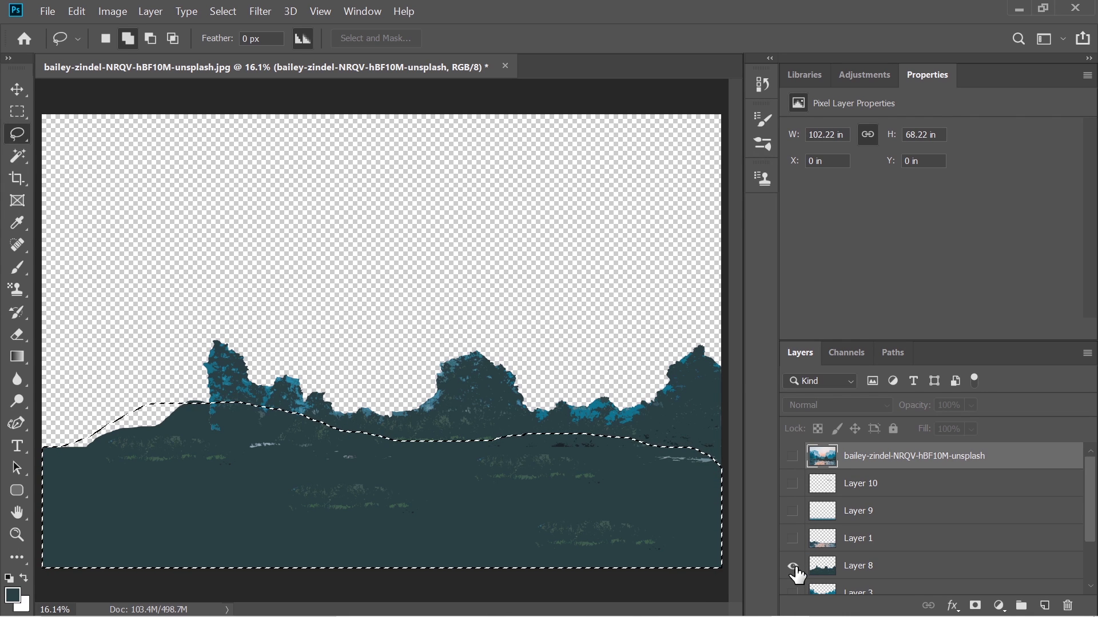
{"action": "left_click", "coordinate": [793, 456]}
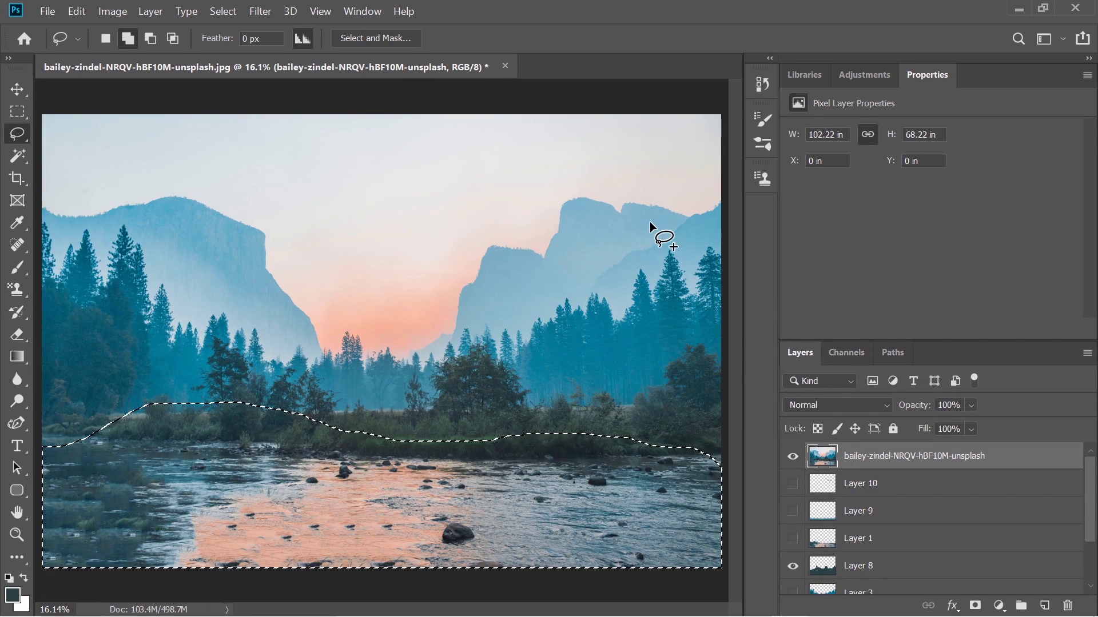
{"action": "scroll", "coordinate": [884, 539], "scroll_direction": "down", "scroll_amount": 2}
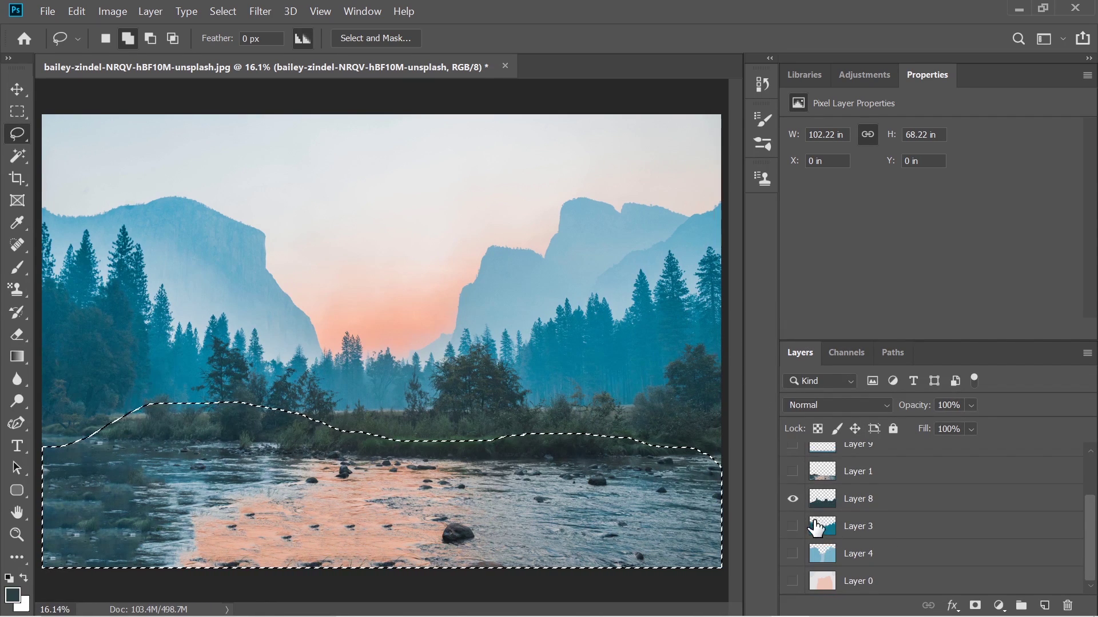
{"action": "left_click", "coordinate": [793, 499]}
{"action": "scroll", "coordinate": [796, 480], "scroll_direction": "up", "scroll_amount": 2}
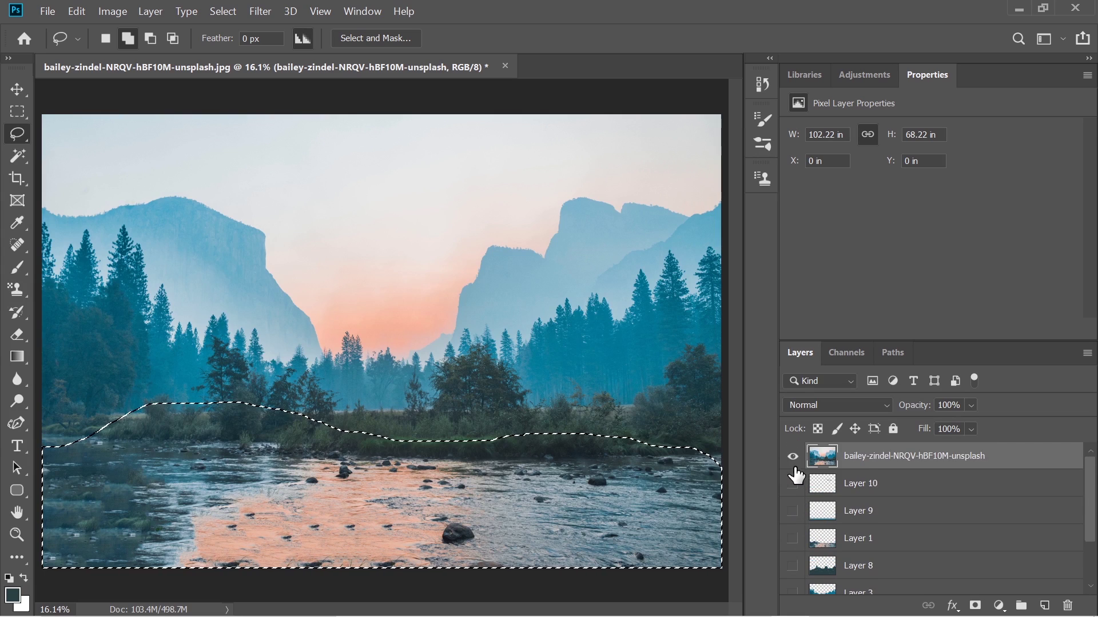
{"action": "left_click", "coordinate": [792, 456]}
- View the trees in Layer 3 and the mountains in Layer 4 in turn, leaving only Layer 0 visible
{"action": "scroll", "coordinate": [887, 568], "scroll_direction": "down", "scroll_amount": 2}
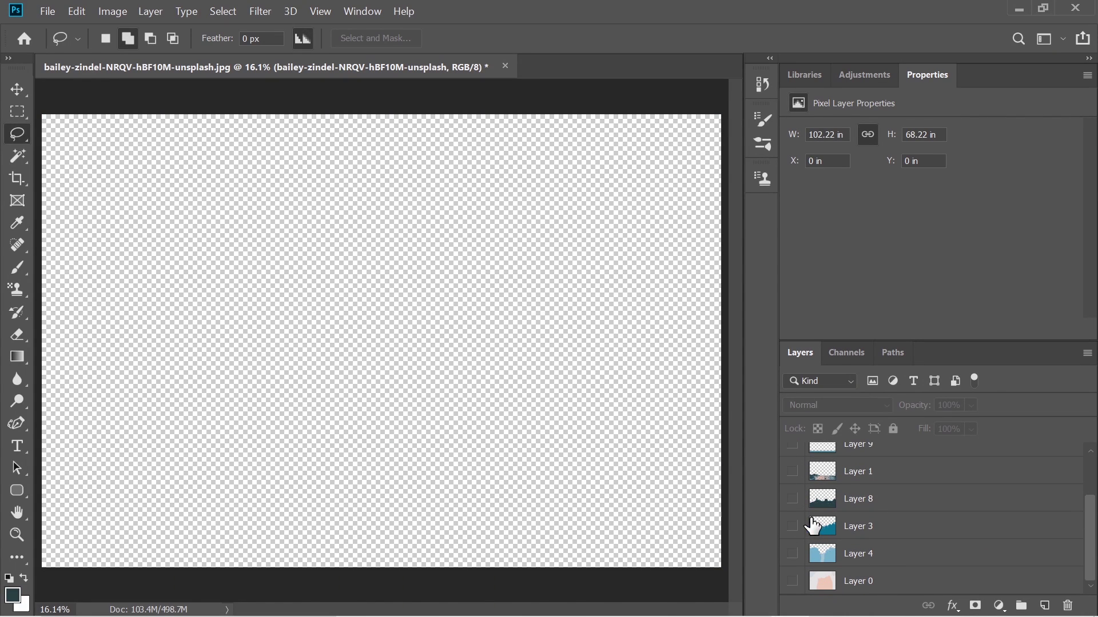
{"action": "left_click", "coordinate": [796, 528]}
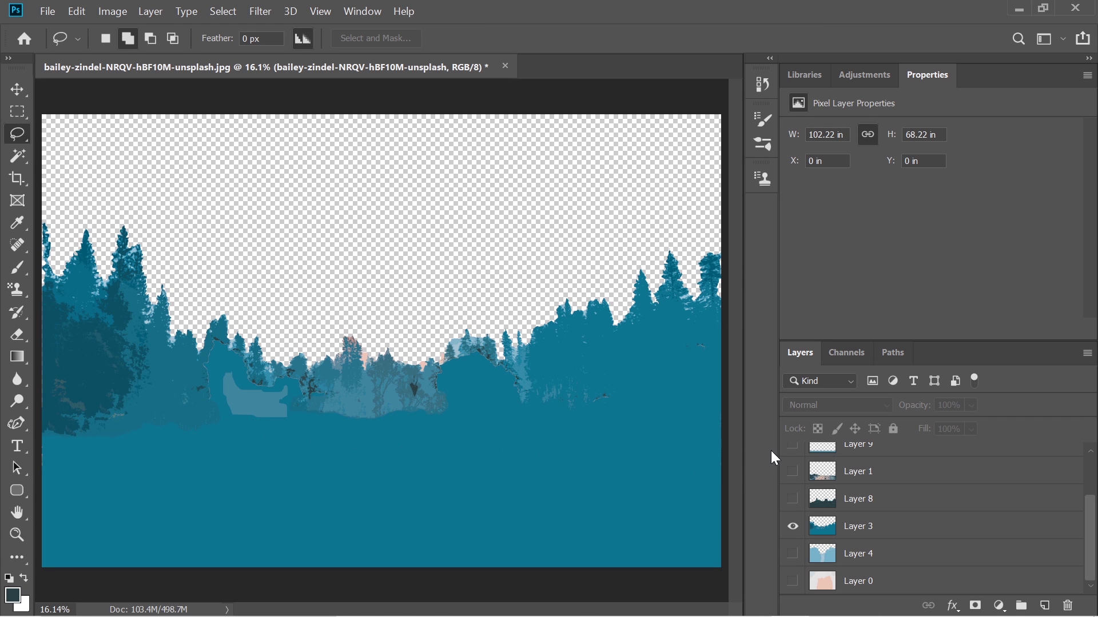
{"action": "left_click", "coordinate": [793, 553]}
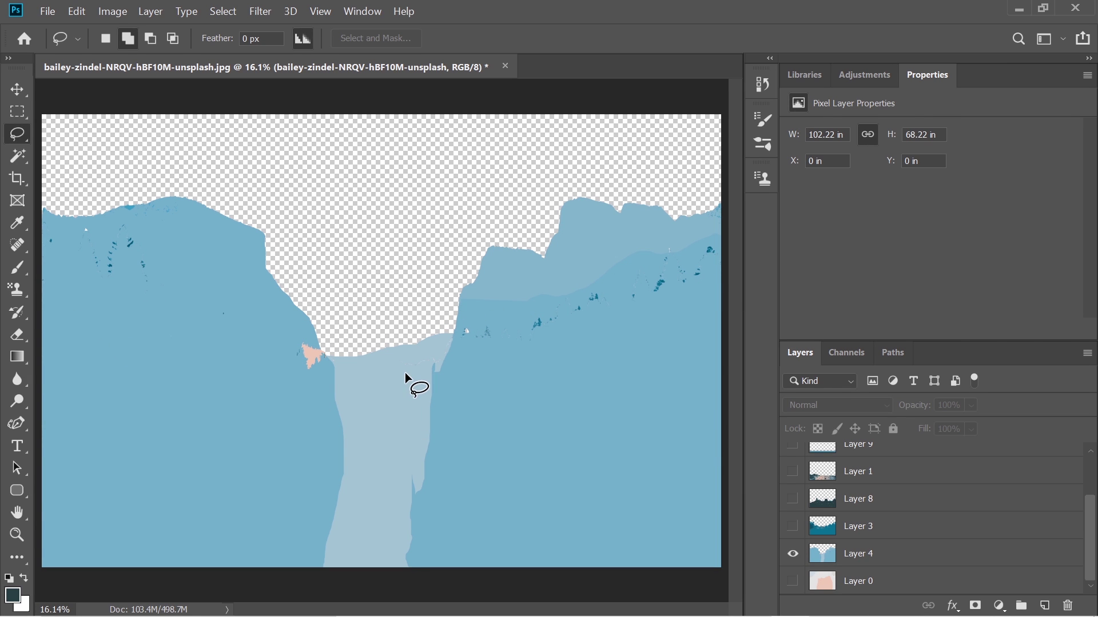
{"action": "left_click", "coordinate": [793, 581]}
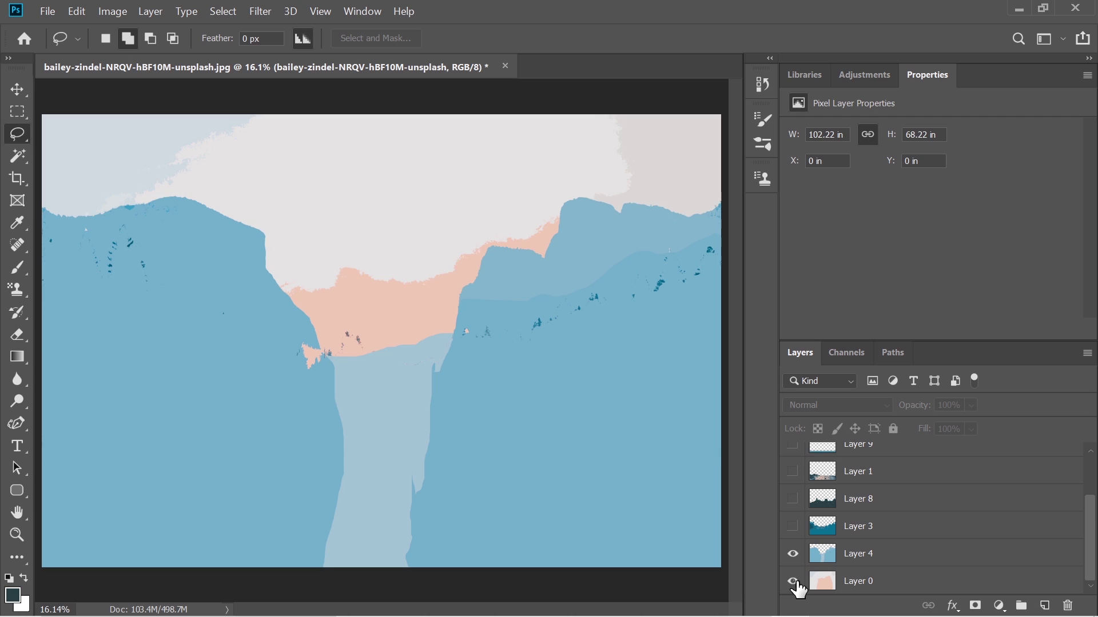
{"action": "left_click", "coordinate": [793, 553]}
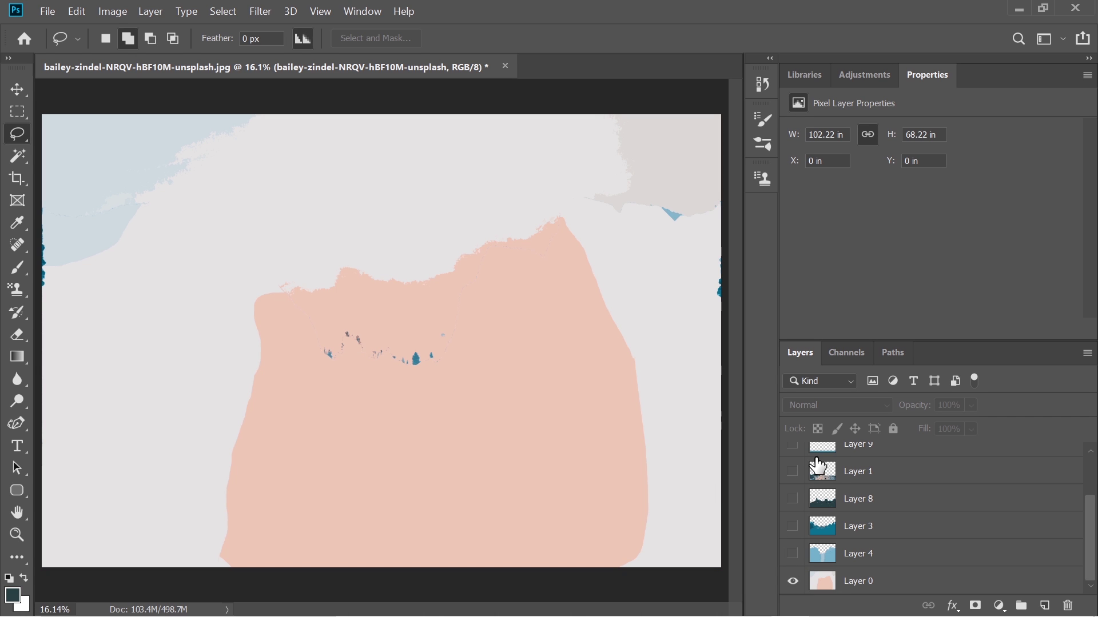
- Compare Layer 0 with the original photo, then lasso a patch of the peach sky and deselect it
{"action": "scroll", "coordinate": [817, 466], "scroll_direction": "up", "scroll_amount": 3}
{"action": "left_click", "coordinate": [792, 456]}
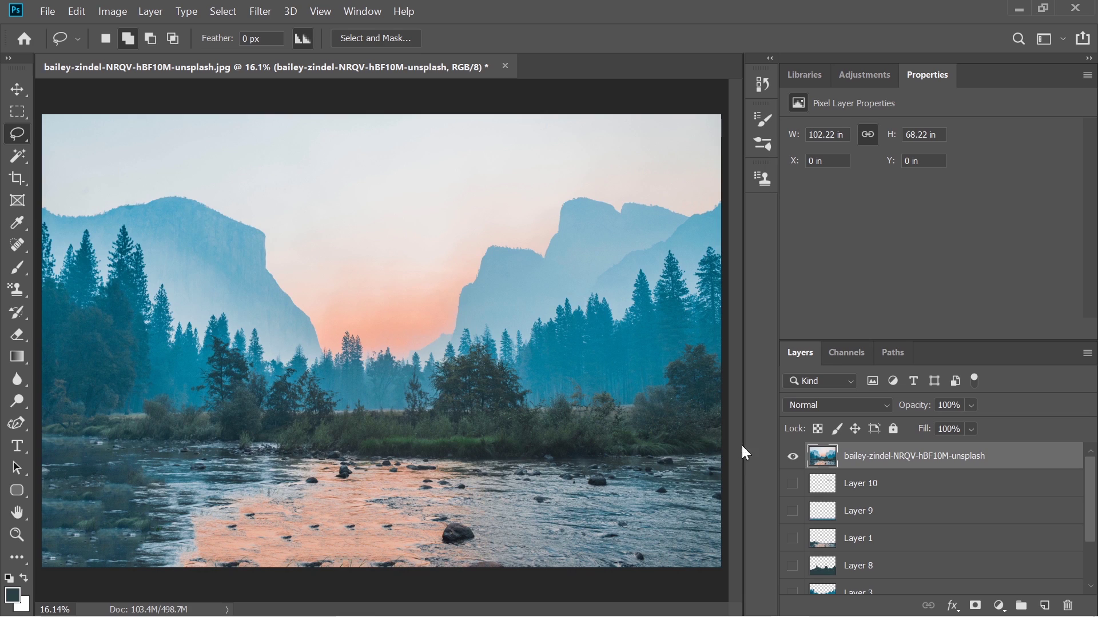
{"action": "scroll", "coordinate": [814, 522], "scroll_direction": "down", "scroll_amount": 3}
{"action": "scroll", "coordinate": [805, 564], "scroll_direction": "up", "scroll_amount": 3}
{"action": "left_click", "coordinate": [790, 459]}
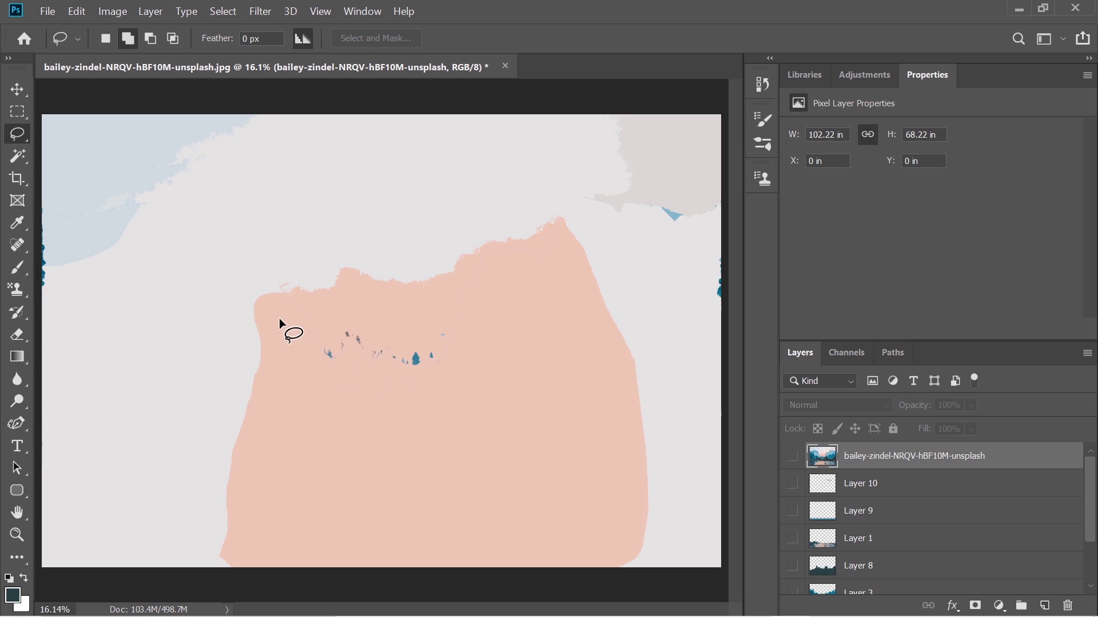
{"action": "mouse_move", "coordinate": [259, 307]}
{"action": "left_mouse_down"}
{"action": "mouse_move", "coordinate": [235, 471]}
{"action": "mouse_move", "coordinate": [317, 520]}
{"action": "left_mouse_up"}
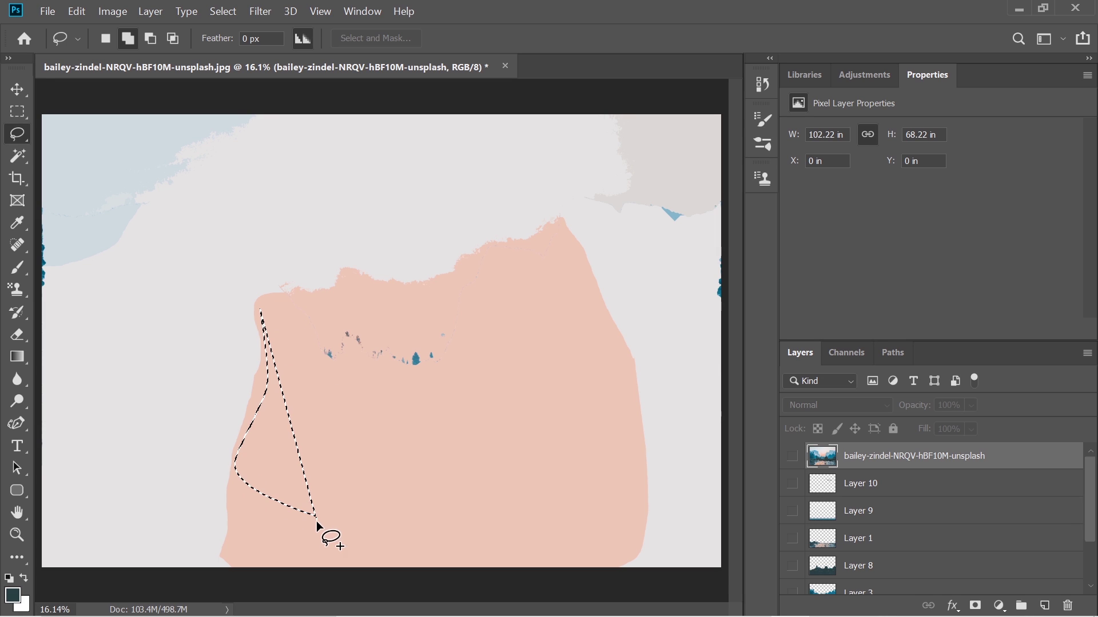
{"action": "left_click", "coordinate": [500, 482]}
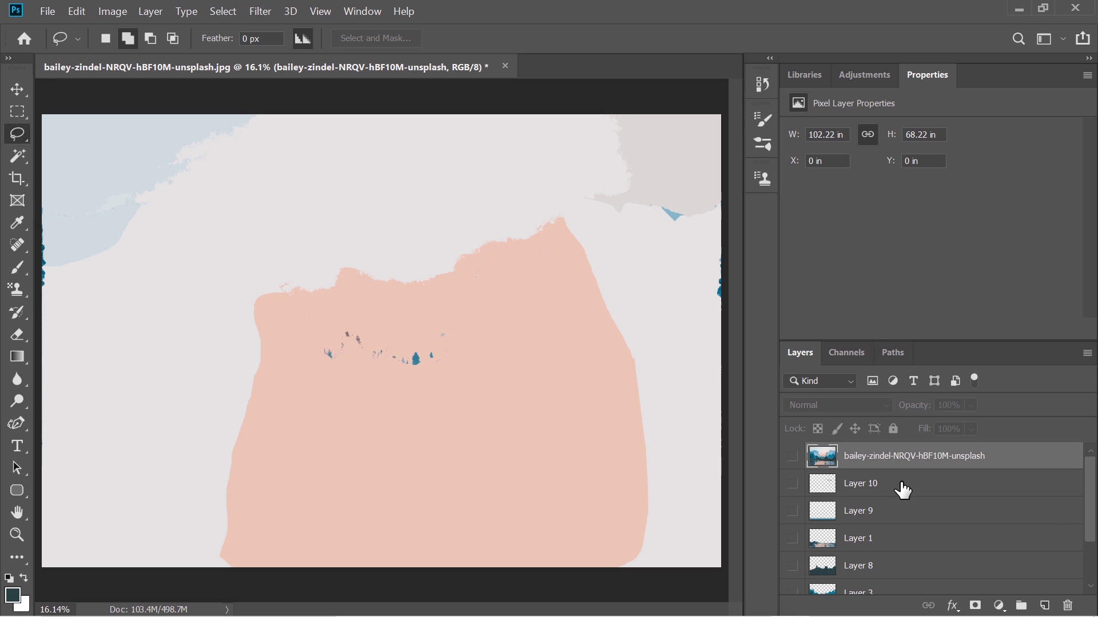
- Delete the original river photo layer and make Layer 10 with the birds visible
{"action": "key", "text": "Delete"}
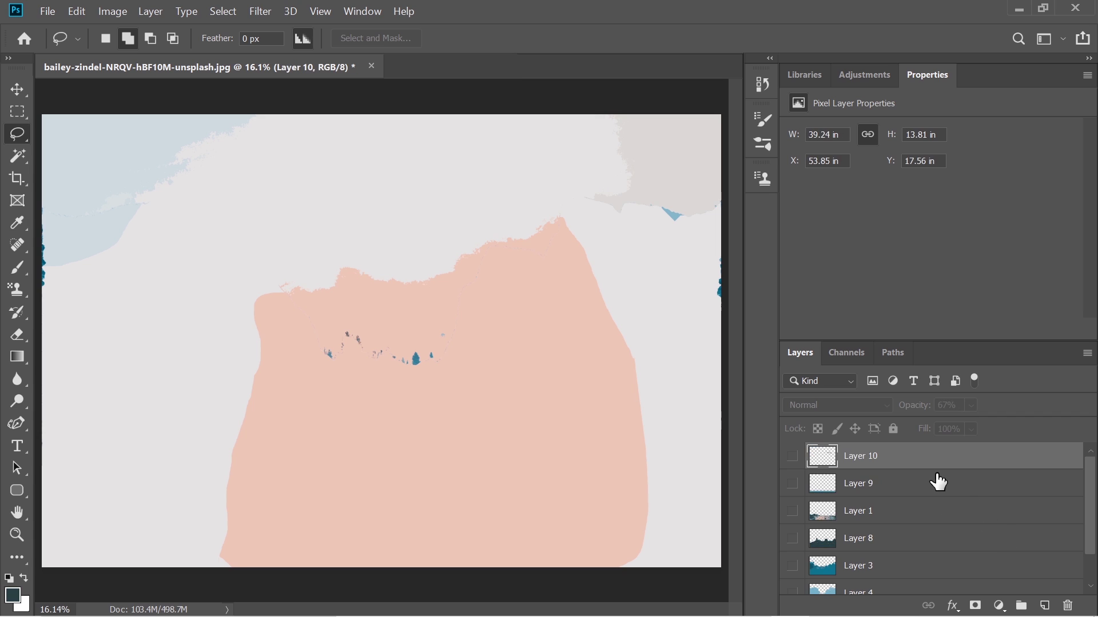
{"action": "left_click", "coordinate": [792, 459]}
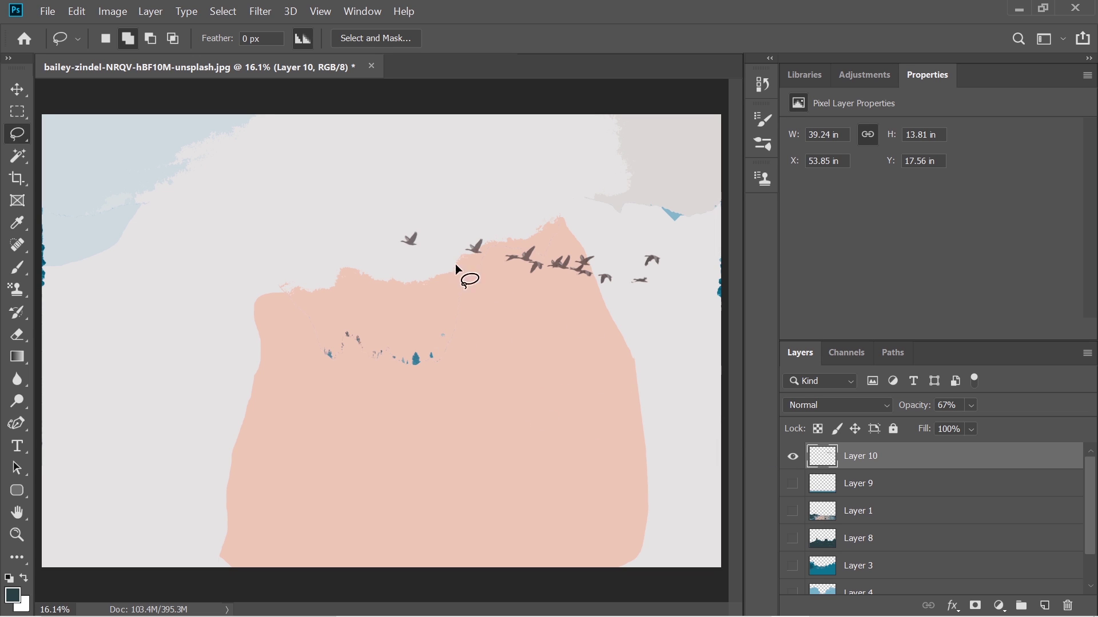
- Make Layers 9, 1, 8, 3 and 4 visible again so the full layered scene shows
{"action": "scroll", "coordinate": [873, 491], "scroll_direction": "down", "scroll_amount": 3}
{"action": "scroll", "coordinate": [873, 491], "scroll_direction": "up", "scroll_amount": 3}
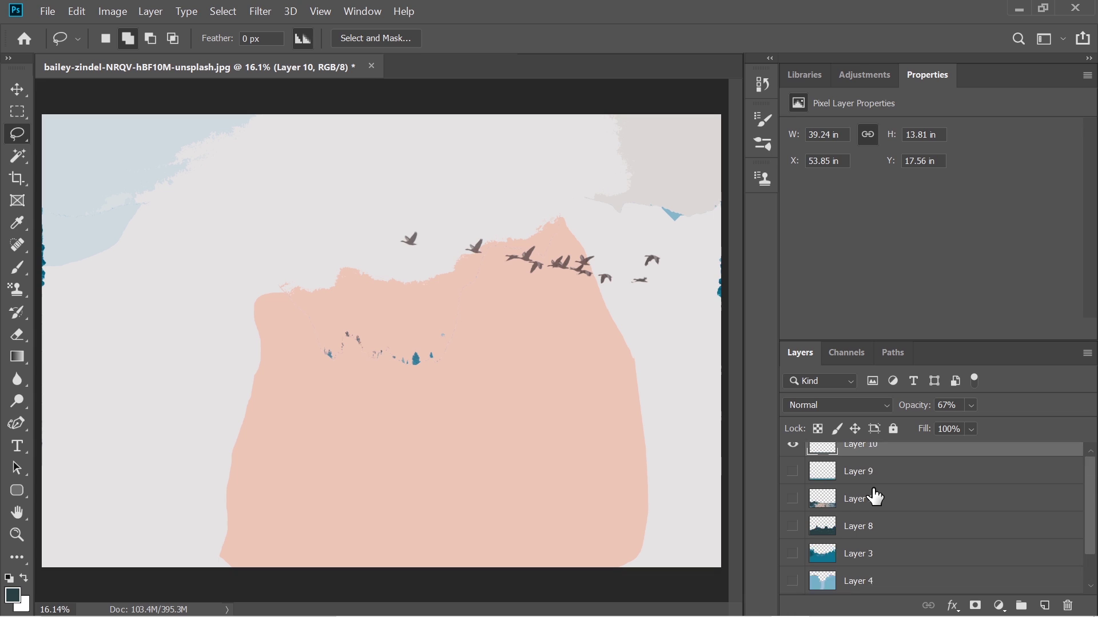
{"action": "scroll", "coordinate": [873, 492], "scroll_direction": "down", "scroll_amount": 3}
{"action": "scroll", "coordinate": [873, 491], "scroll_direction": "up", "scroll_amount": 3}
{"action": "left_click_drag", "start_coordinate": [792, 483], "coordinate": [793, 566]}
{"action": "left_click", "coordinate": [793, 566]}
{"action": "scroll", "coordinate": [792, 579], "scroll_direction": "down", "scroll_amount": 3}
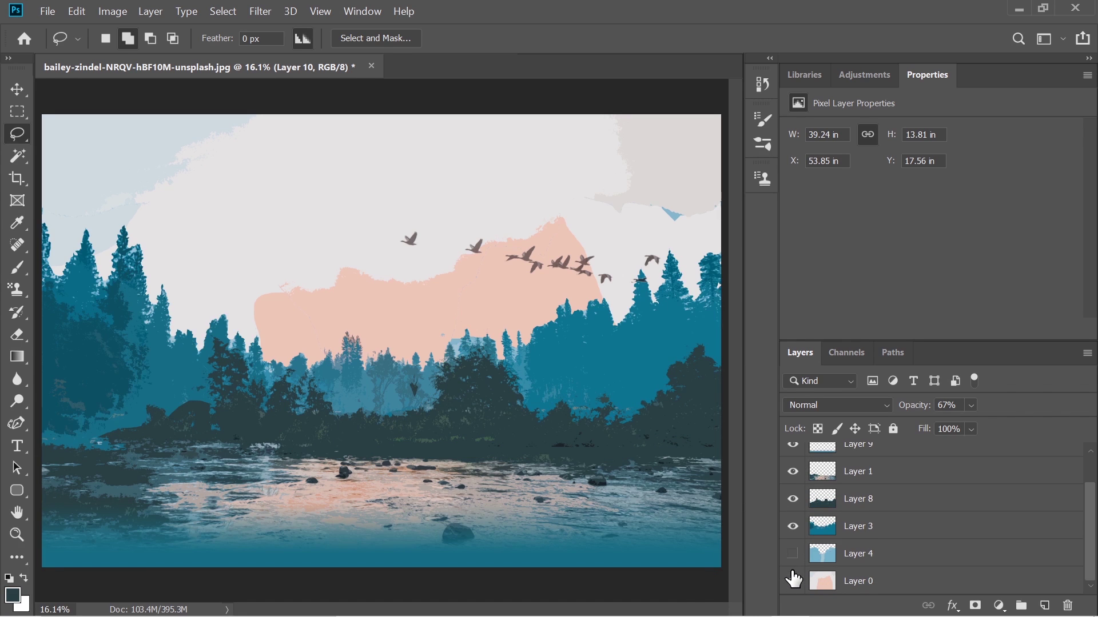
{"action": "left_click", "coordinate": [792, 555]}
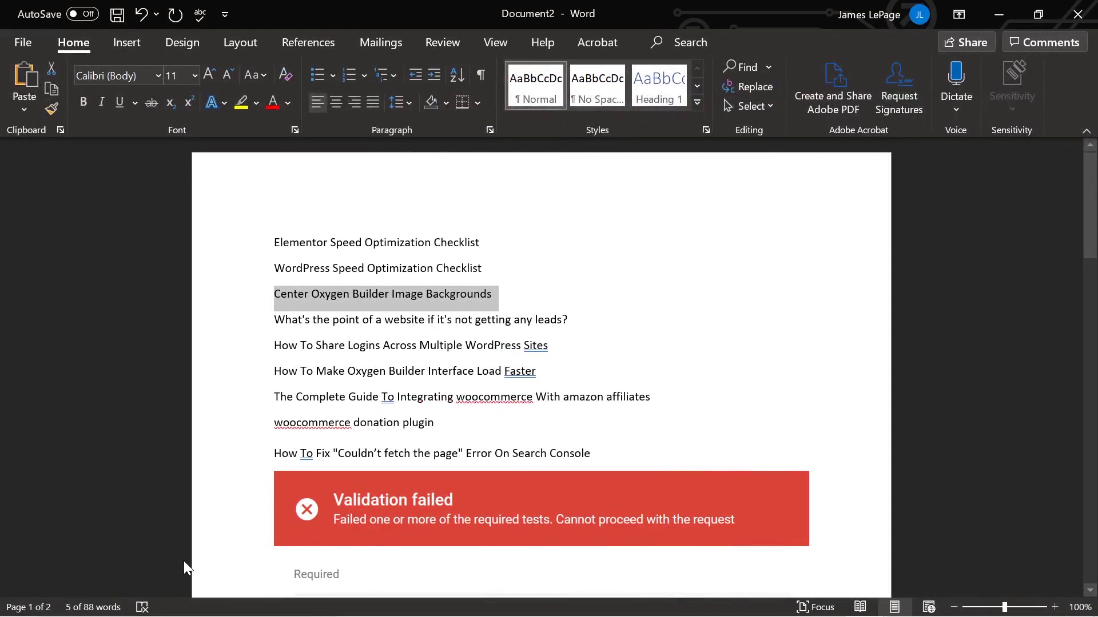
- Switch to Firefox to view the Plax page preview, then return to Photoshop
{"action": "key", "text": "alt+Tab"}
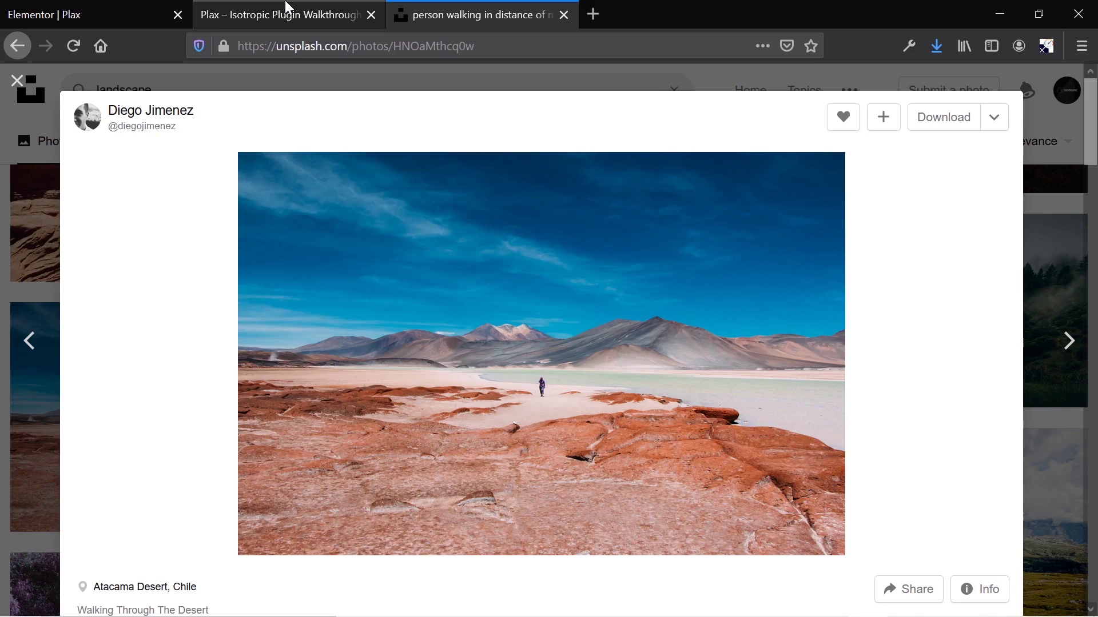
{"action": "left_click", "coordinate": [288, 8]}
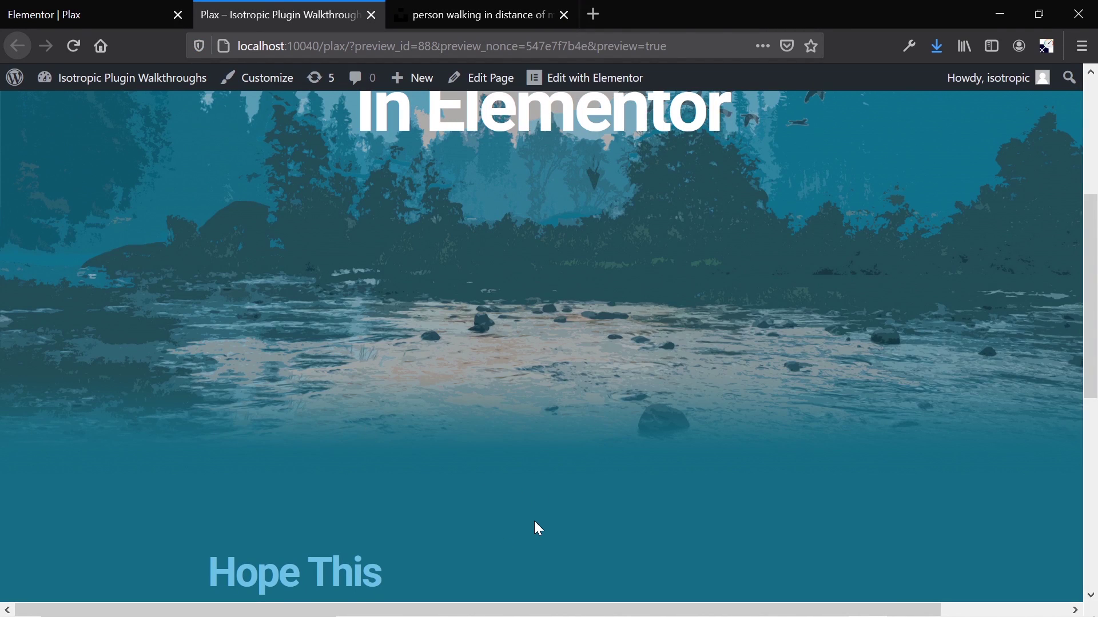
{"action": "key", "text": "alt+Tab"}
{"action": "key", "text": "alt+shift+Tab"}
{"action": "key", "text": "alt+Tab"}
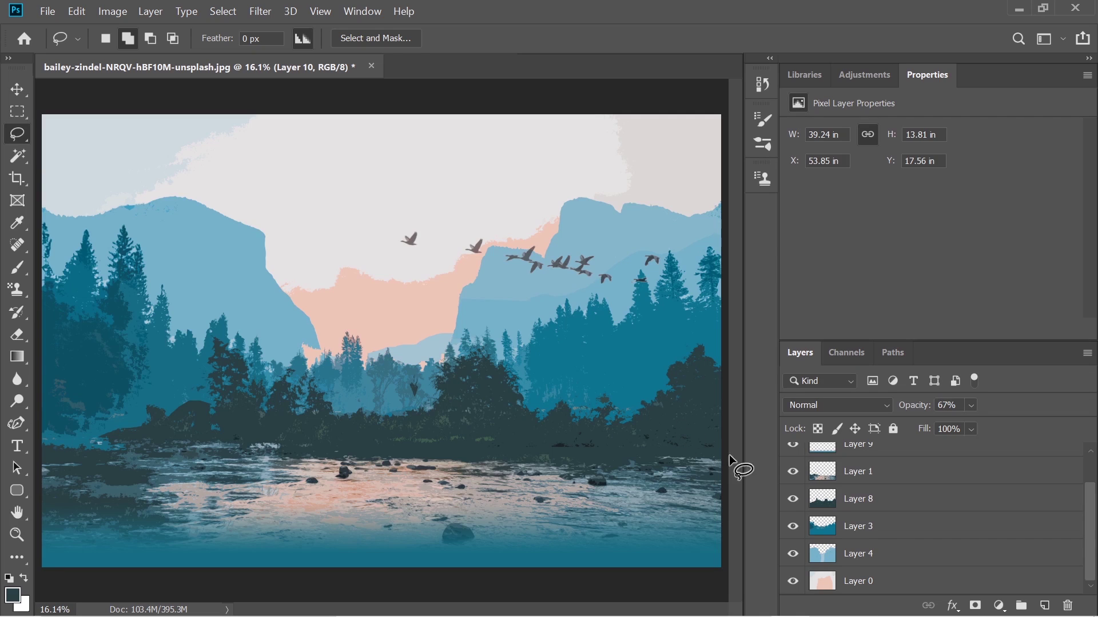
- Select all the layers up to Layer 10 and review their PNG export options without exporting
{"action": "right_click", "coordinate": [873, 521]}
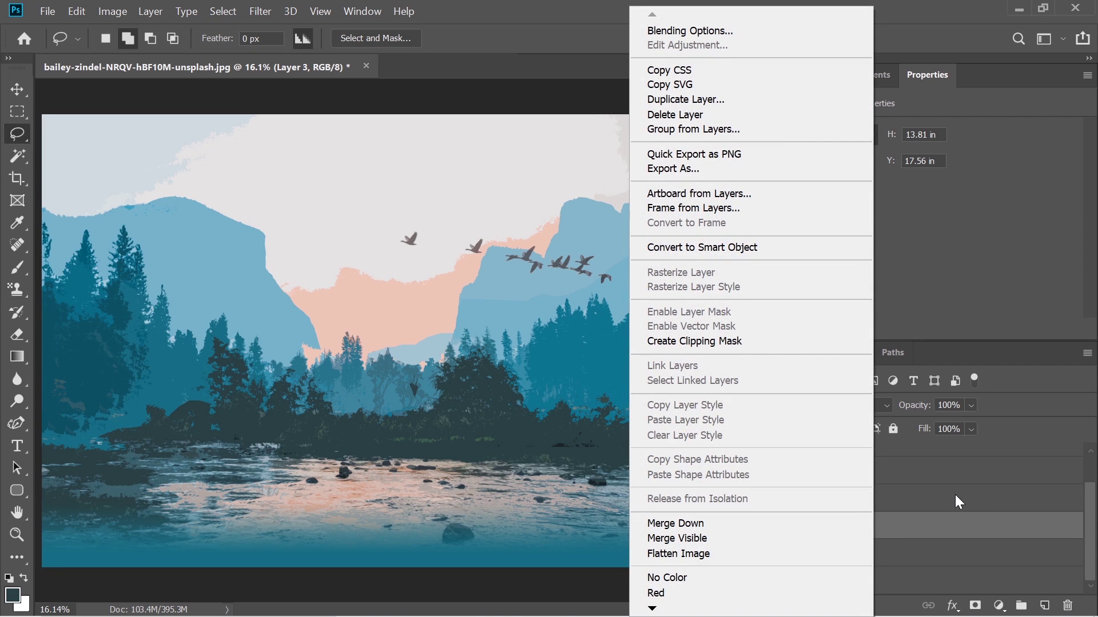
{"action": "left_click", "coordinate": [955, 495]}
{"action": "left_click", "coordinate": [948, 552]}
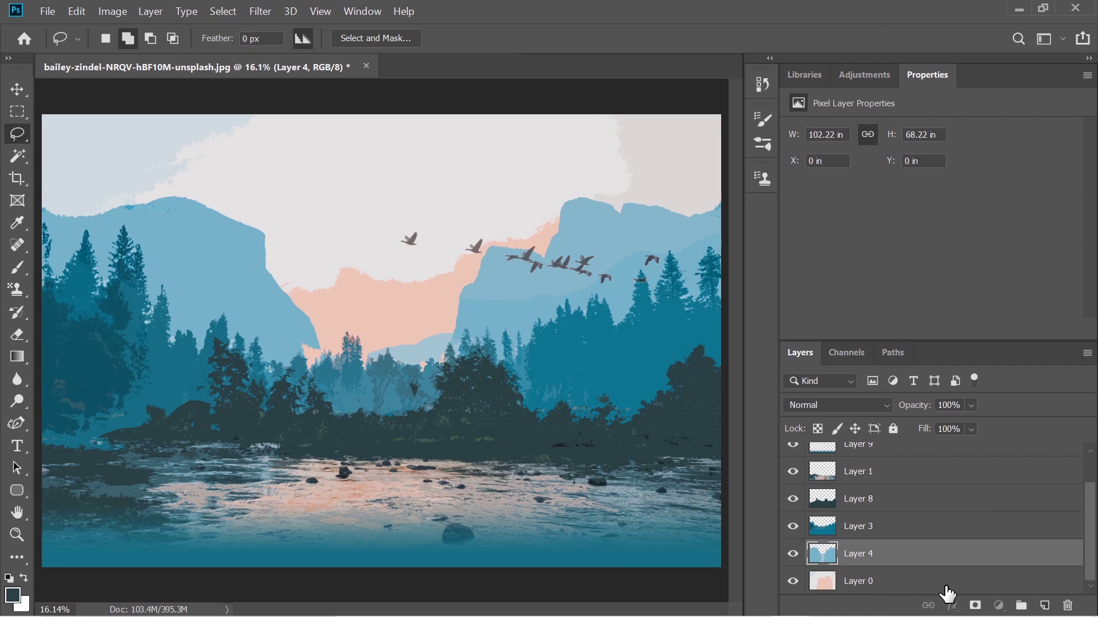
{"action": "scroll", "coordinate": [947, 560], "scroll_direction": "up", "scroll_amount": 2}
{"action": "left_click", "coordinate": [928, 468], "text": "shift"}
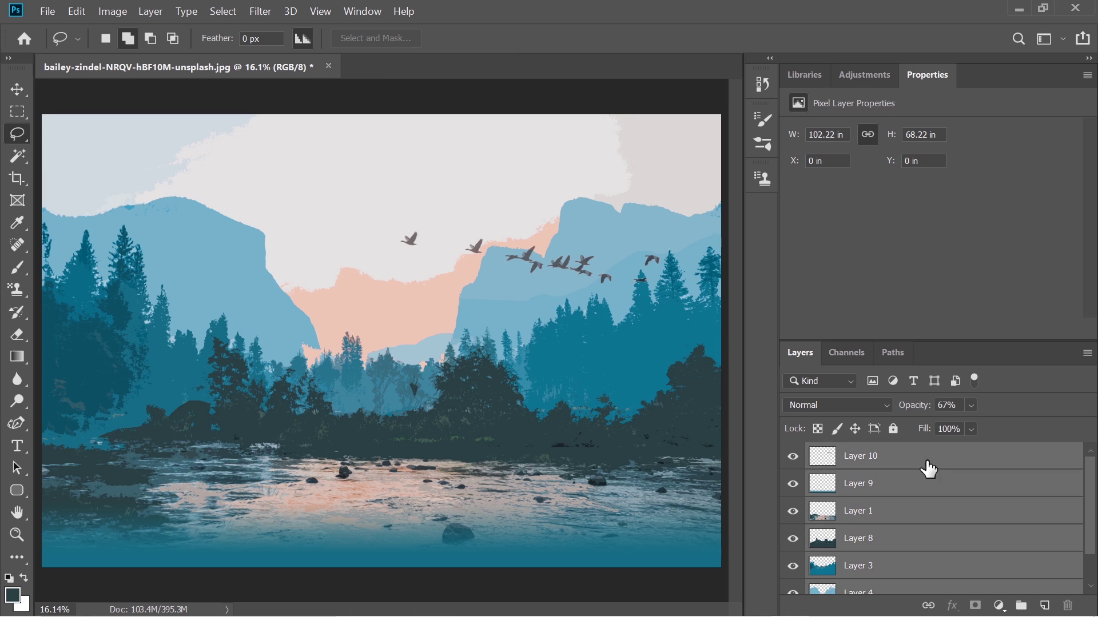
{"action": "right_click", "coordinate": [926, 463]}
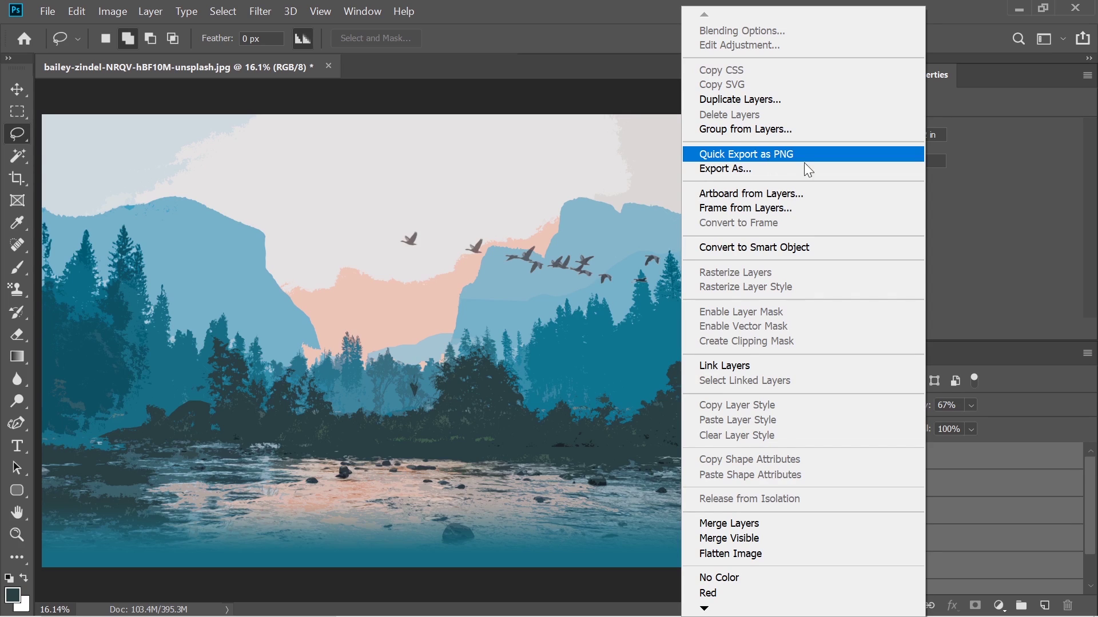
{"action": "left_click", "coordinate": [979, 207]}
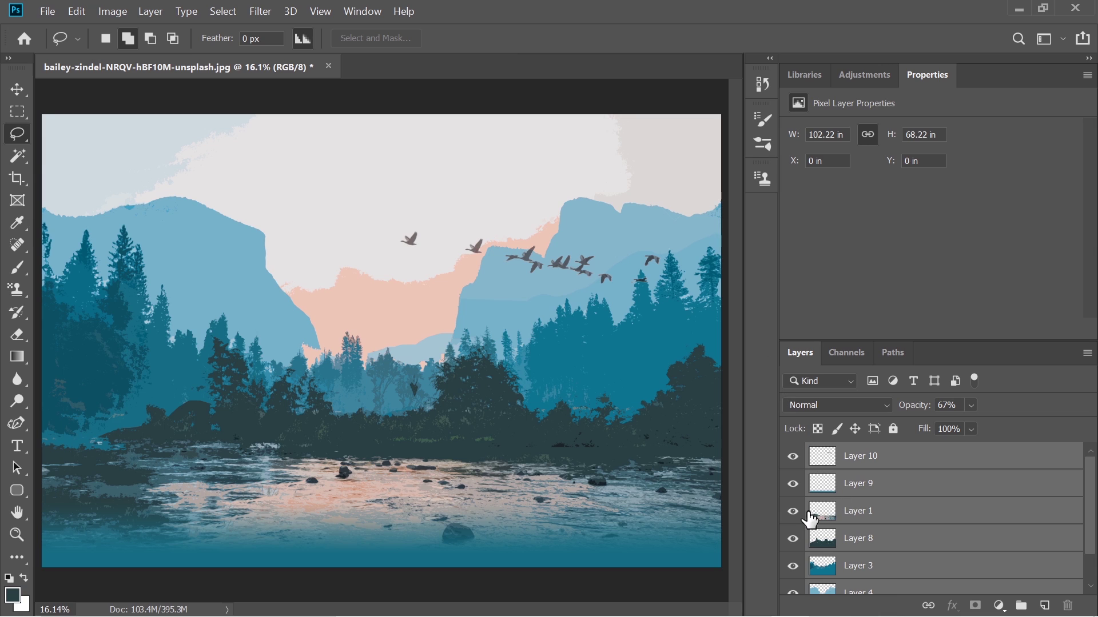
- Isolate the trees in Layer 3 to inspect them, then make every layer visible again
{"action": "left_click", "coordinate": [793, 567]}
{"action": "left_click", "coordinate": [793, 567]}
{"action": "left_click", "coordinate": [793, 568], "text": "alt"}
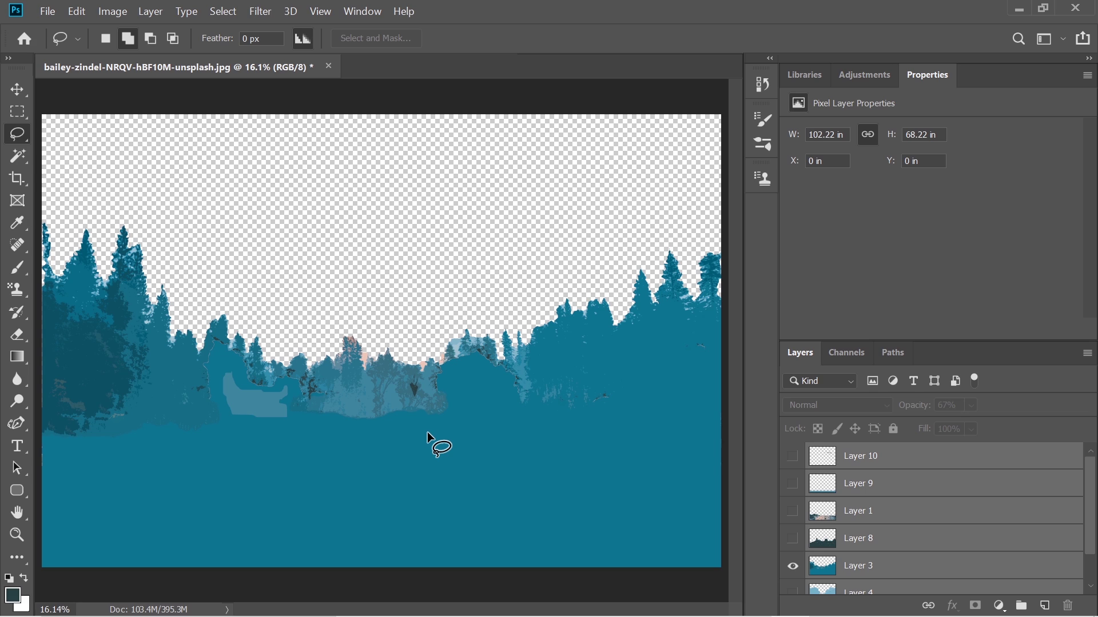
{"action": "left_click", "coordinate": [792, 566]}
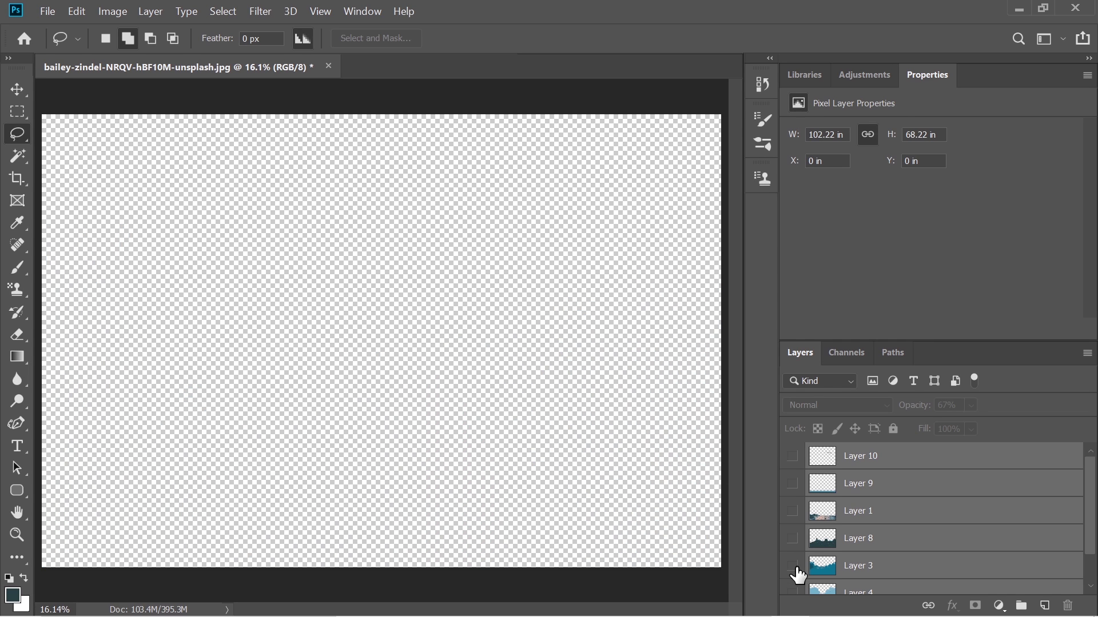
{"action": "scroll", "coordinate": [800, 560], "scroll_direction": "down", "scroll_amount": 2}
{"action": "left_click_drag", "start_coordinate": [792, 581], "coordinate": [792, 479]}
{"action": "scroll", "coordinate": [793, 481], "scroll_direction": "up", "scroll_amount": 2}
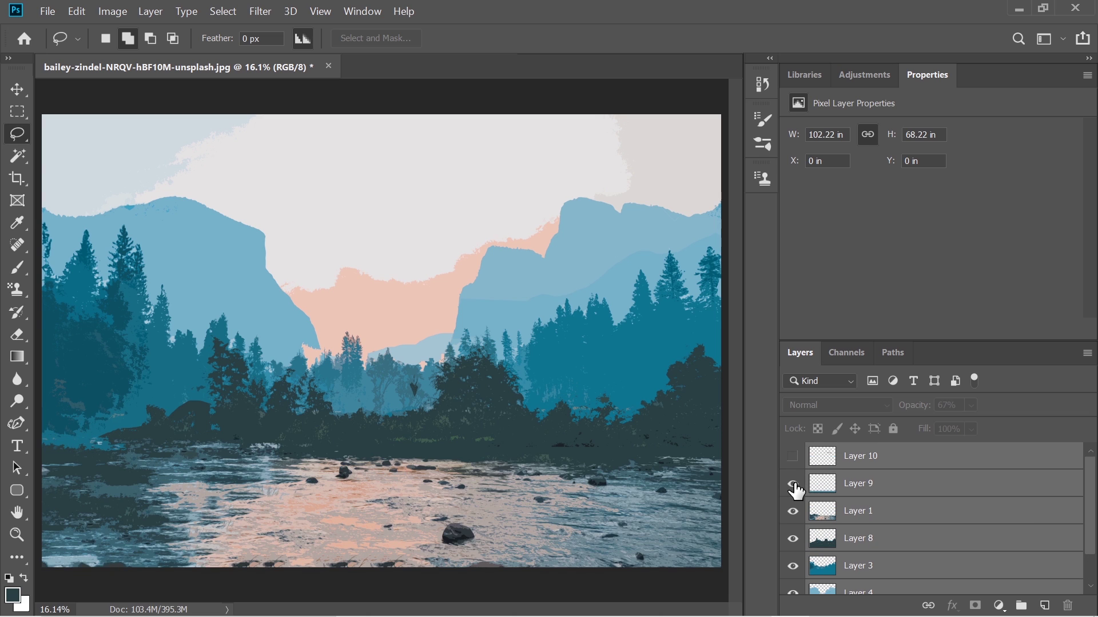
{"action": "left_click", "coordinate": [792, 486]}
{"action": "left_click", "coordinate": [793, 457]}
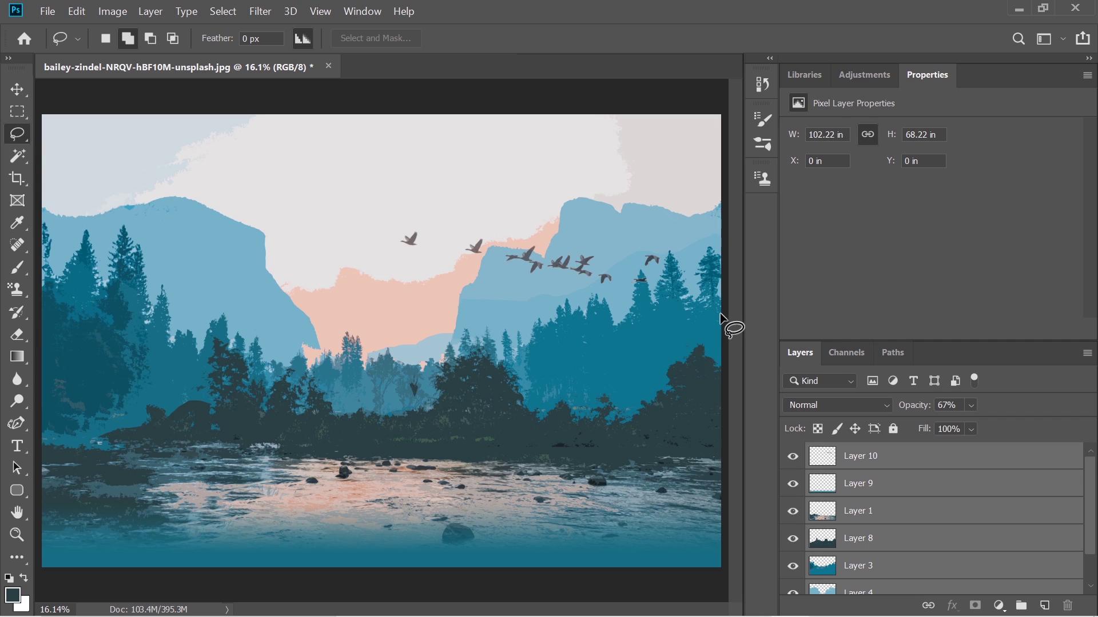
- Bring up the export options for the selected layers once more
{"action": "key", "text": "alt+Tab"}
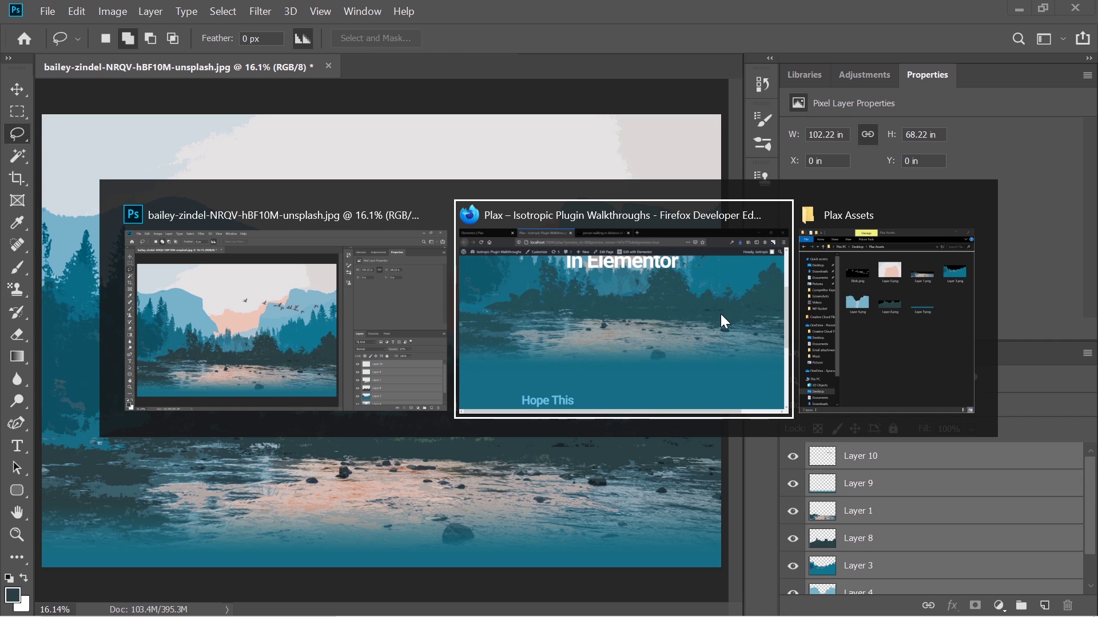
{"action": "key", "text": "alt+shift+Tab"}
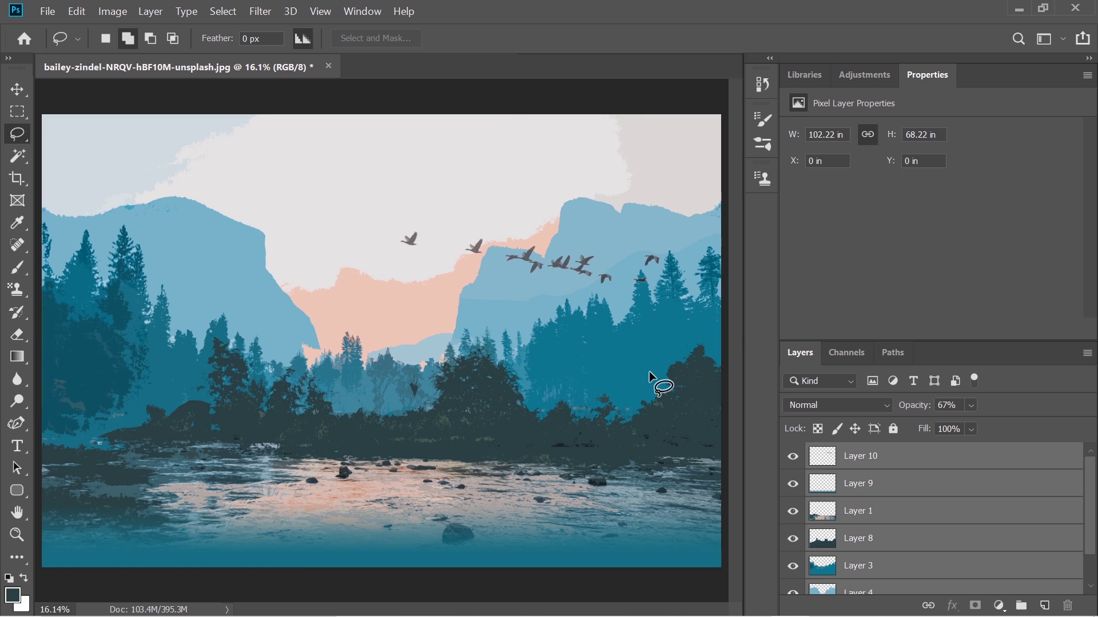
{"action": "right_click", "coordinate": [838, 488]}
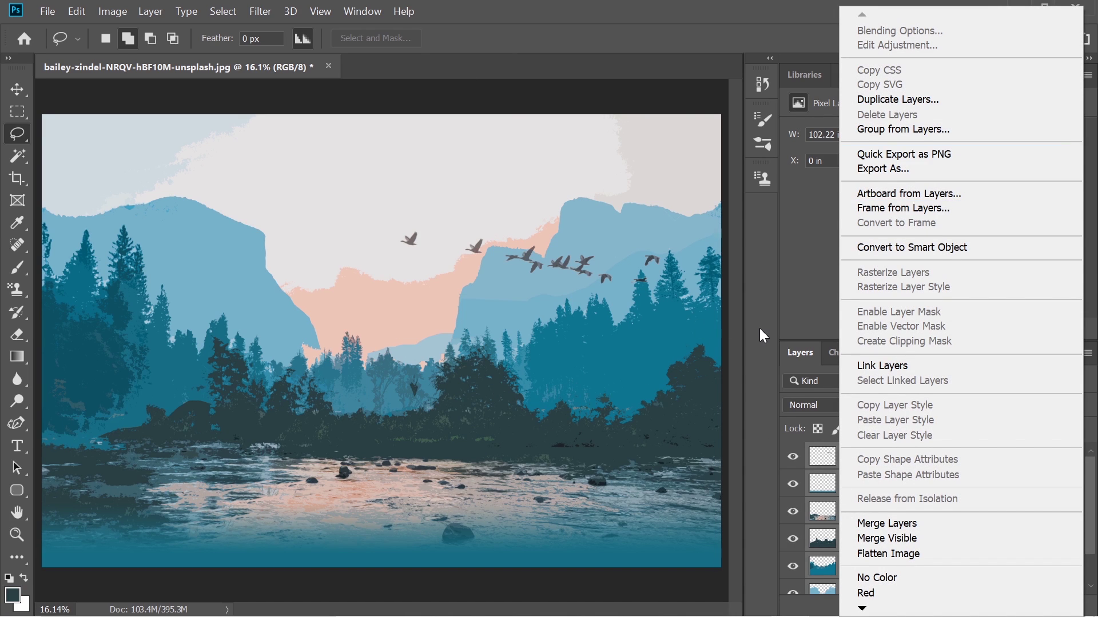
- Switch to Firefox, open the site's WordPress dashboard in a new tab and go to the Media Library
{"action": "key", "text": "alt+Tab"}
{"action": "mouse_move", "coordinate": [197, 85]}
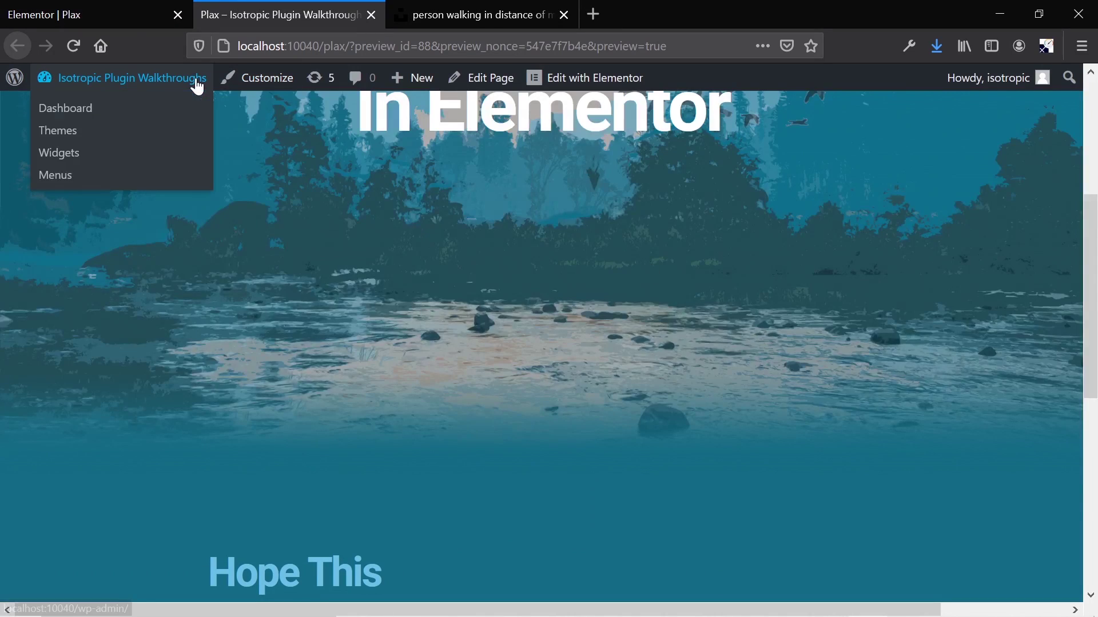
{"action": "left_click", "coordinate": [98, 11]}
{"action": "left_click", "coordinate": [263, 7]}
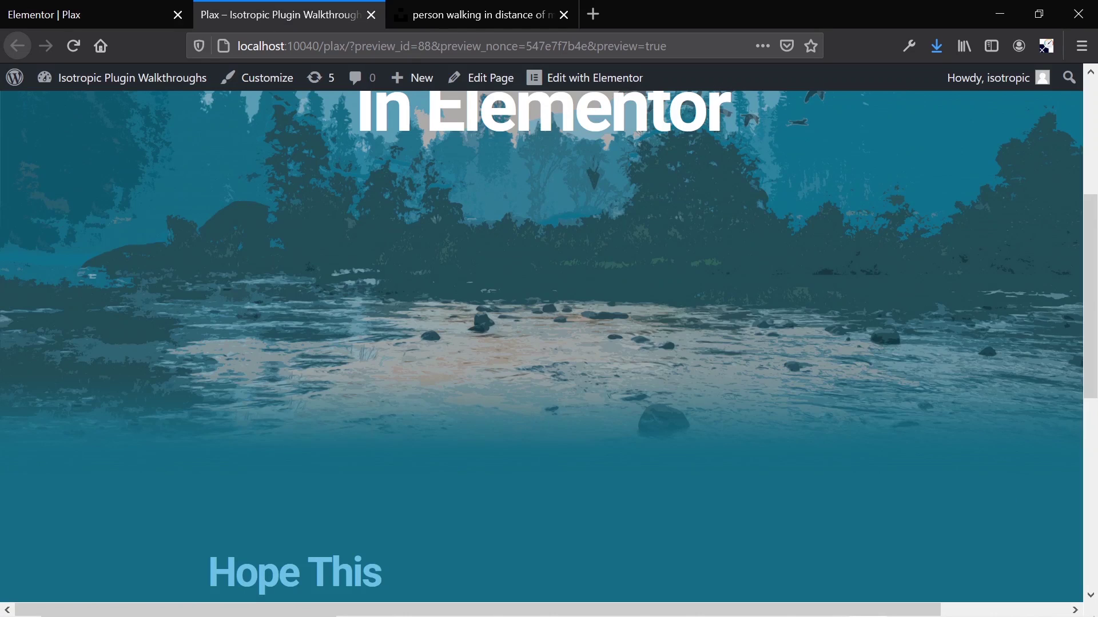
{"action": "right_click", "coordinate": [185, 86]}
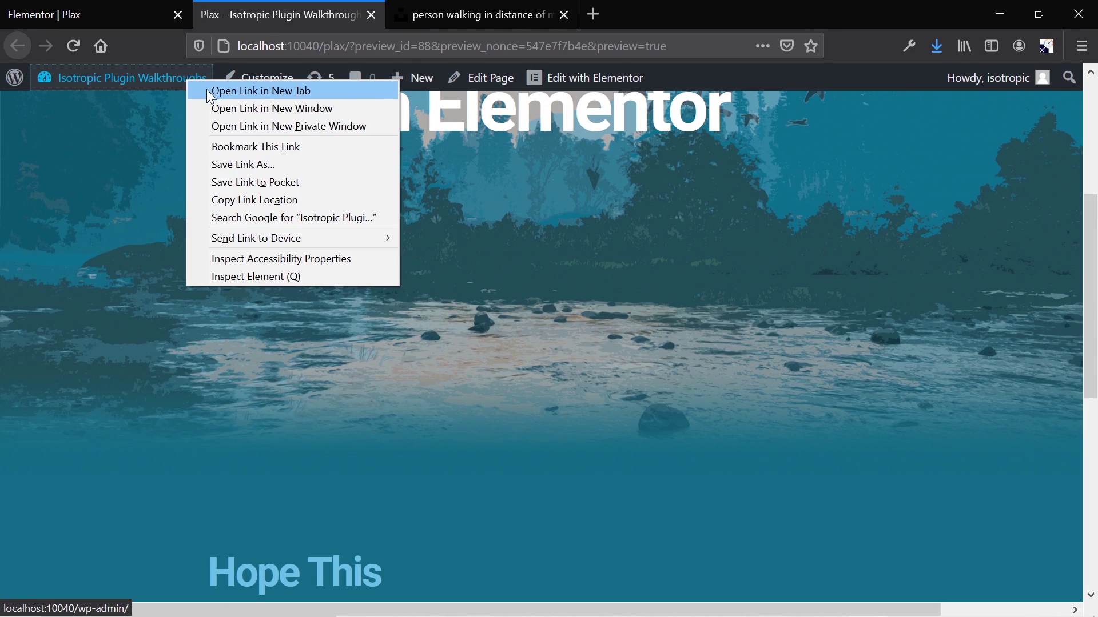
{"action": "left_click", "coordinate": [207, 89]}
{"action": "key", "text": "ctrl+Tab"}
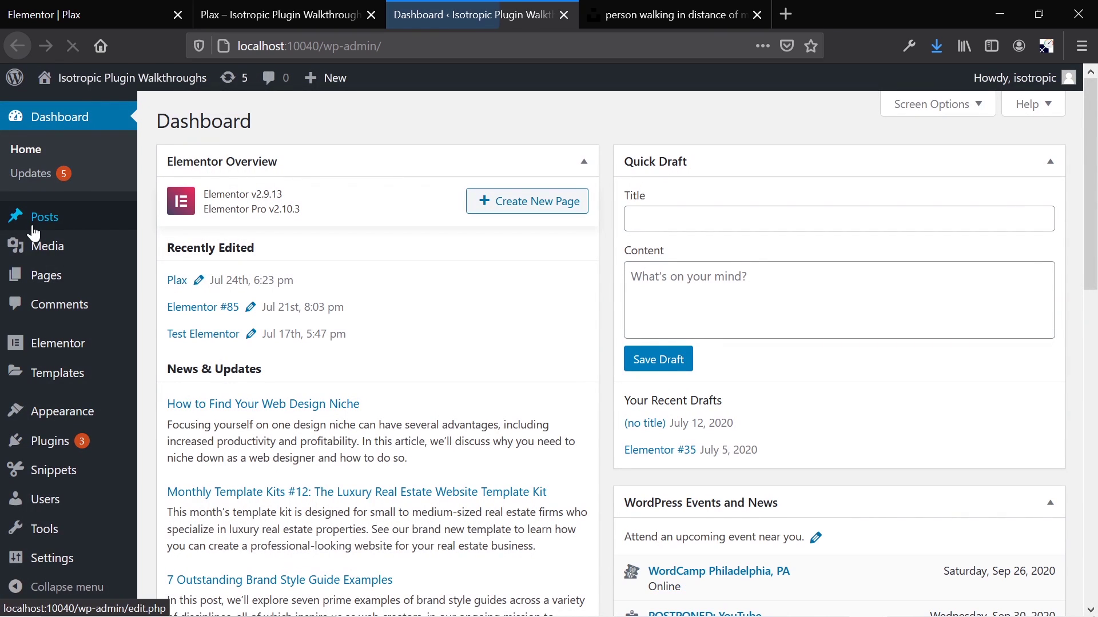
{"action": "mouse_move", "coordinate": [40, 252]}
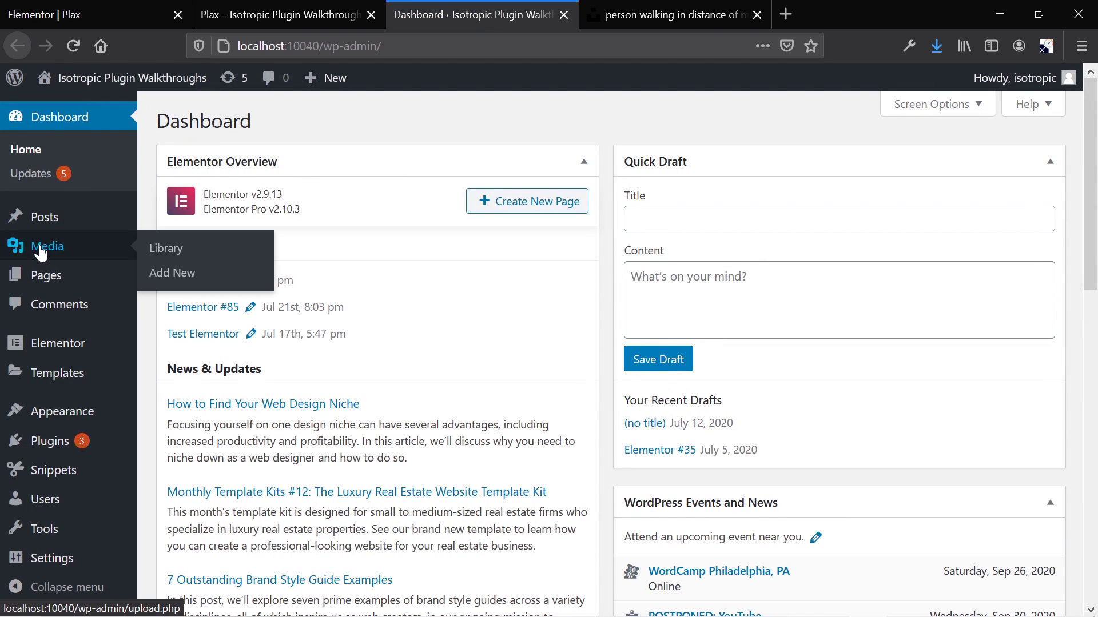
{"action": "left_click", "coordinate": [166, 248]}
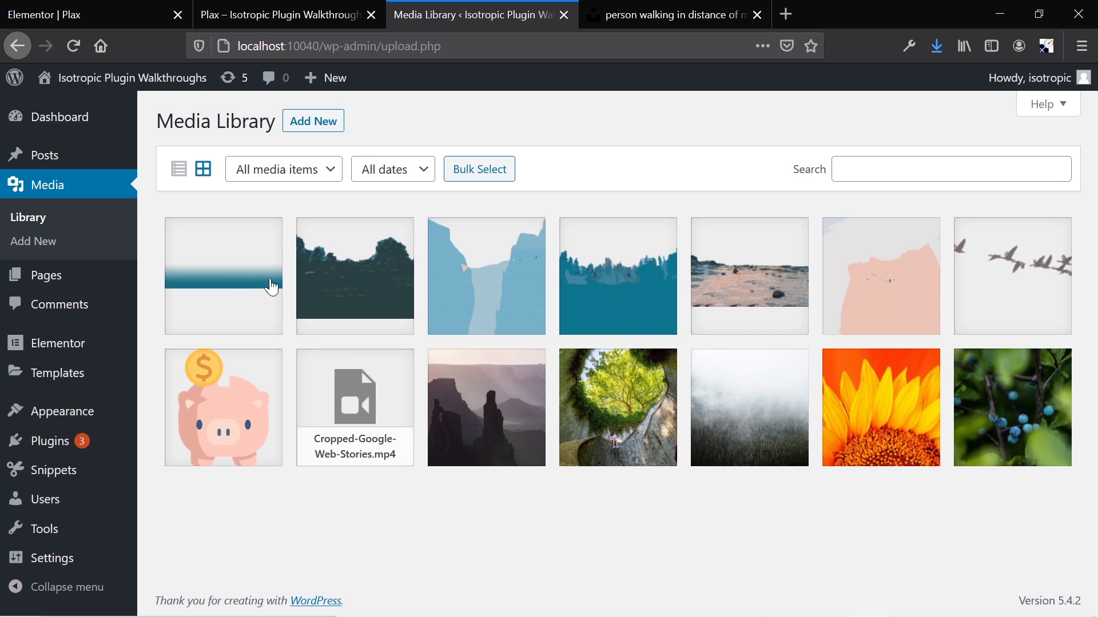
- Look through the attachment details of the uploaded layer images up to Birds.png, then close the details
{"action": "left_click", "coordinate": [239, 284]}
{"action": "key", "text": "Right"}
{"action": "key", "text": "Right"}
{"action": "key", "text": "Right"}
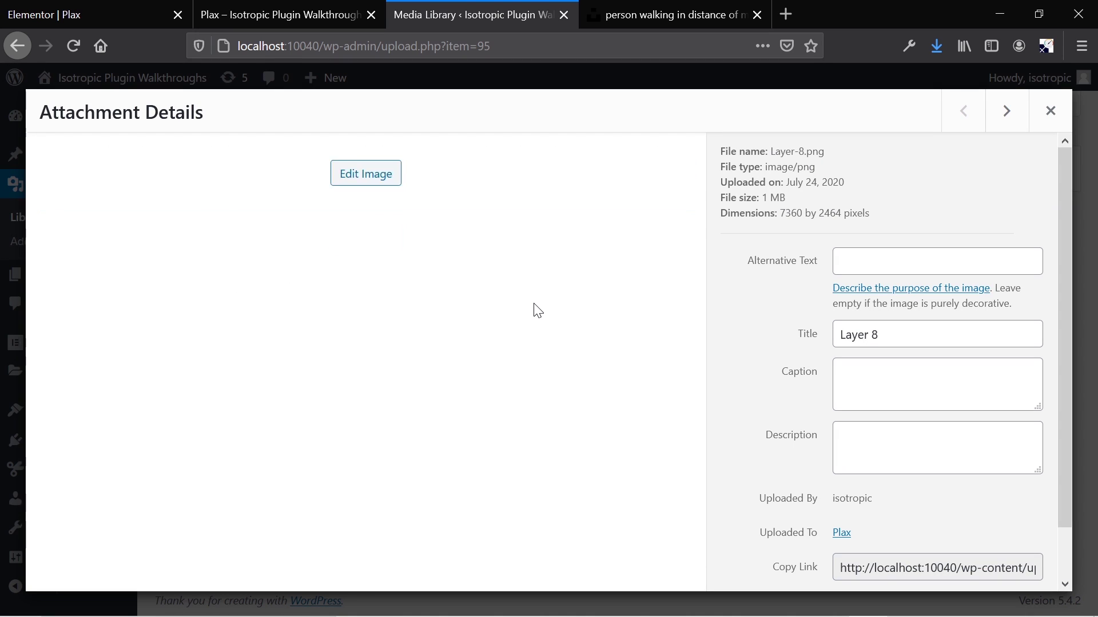
{"action": "key", "text": "Right"}
{"action": "key", "text": "Right"}
{"action": "key", "text": "Right"}
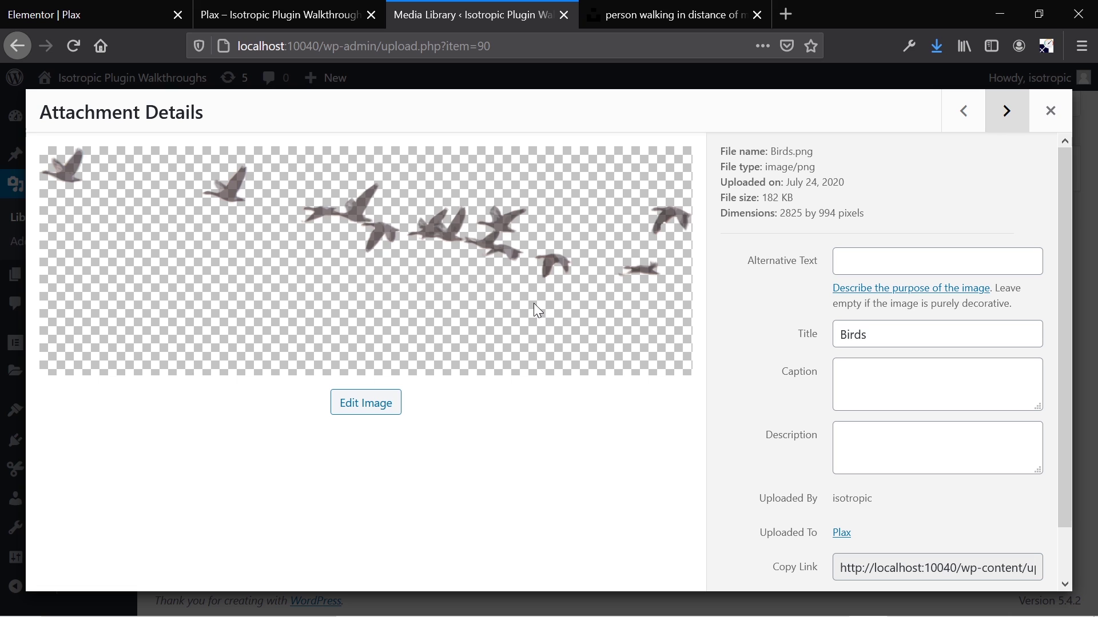
{"action": "key", "text": "Right"}
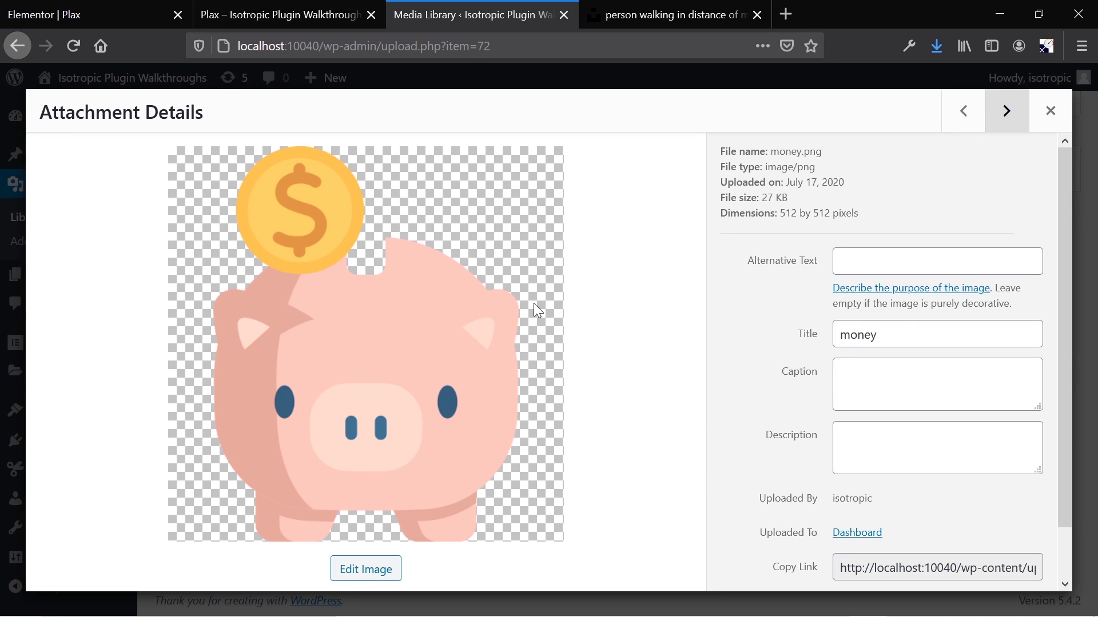
{"action": "key", "text": "Left"}
{"action": "key", "text": "Left"}
{"action": "left_click", "coordinate": [1050, 111]}
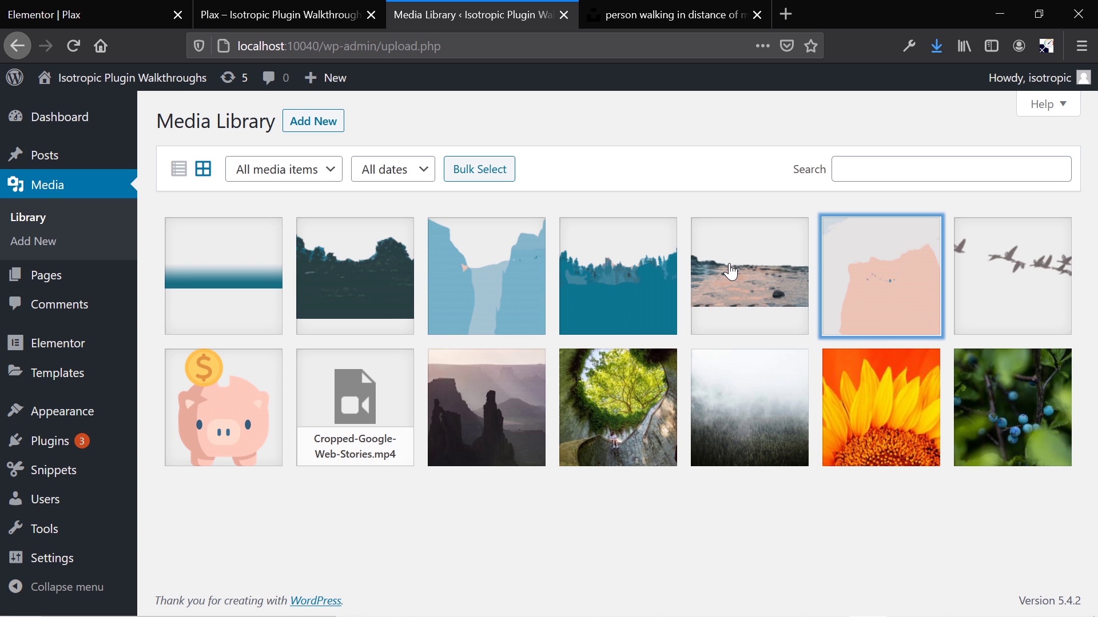
- Return to the Plax page preview and examine how the hero's layers move while scrolling
{"action": "key", "text": "ctrl+shift+Tab"}
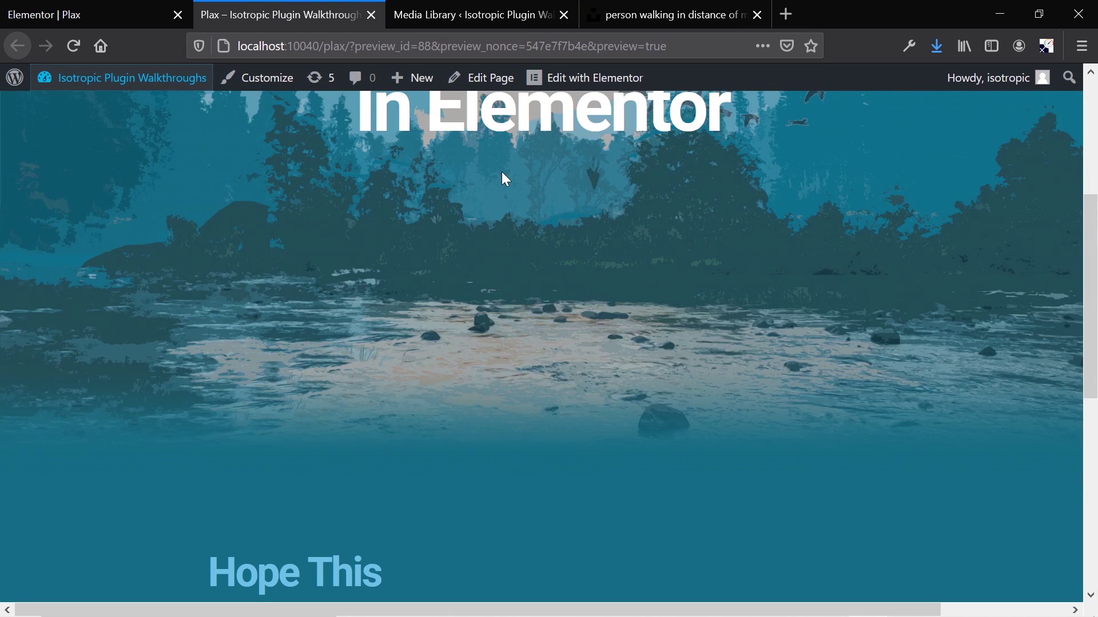
{"action": "scroll", "coordinate": [550, 307], "scroll_direction": "up", "scroll_amount": 3}
{"action": "scroll", "coordinate": [550, 307], "scroll_direction": "up", "scroll_amount": 2}
{"action": "scroll", "coordinate": [550, 307], "scroll_direction": "down", "scroll_amount": 5}
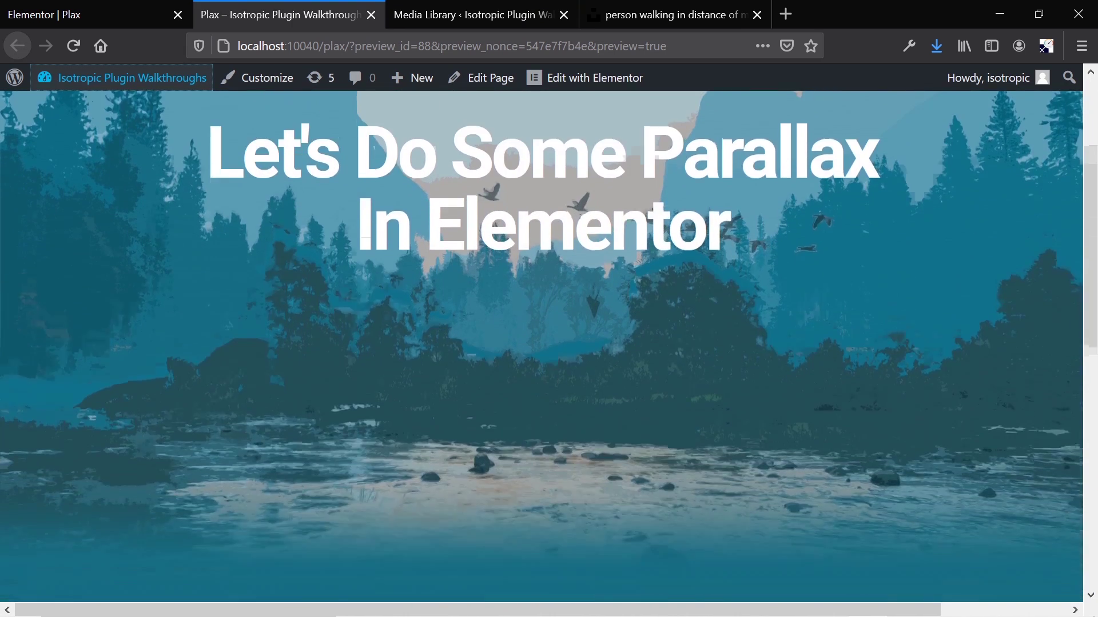
{"action": "scroll", "coordinate": [550, 307], "scroll_direction": "up", "scroll_amount": 5}
{"action": "scroll", "coordinate": [550, 307], "scroll_direction": "down", "scroll_amount": 5}
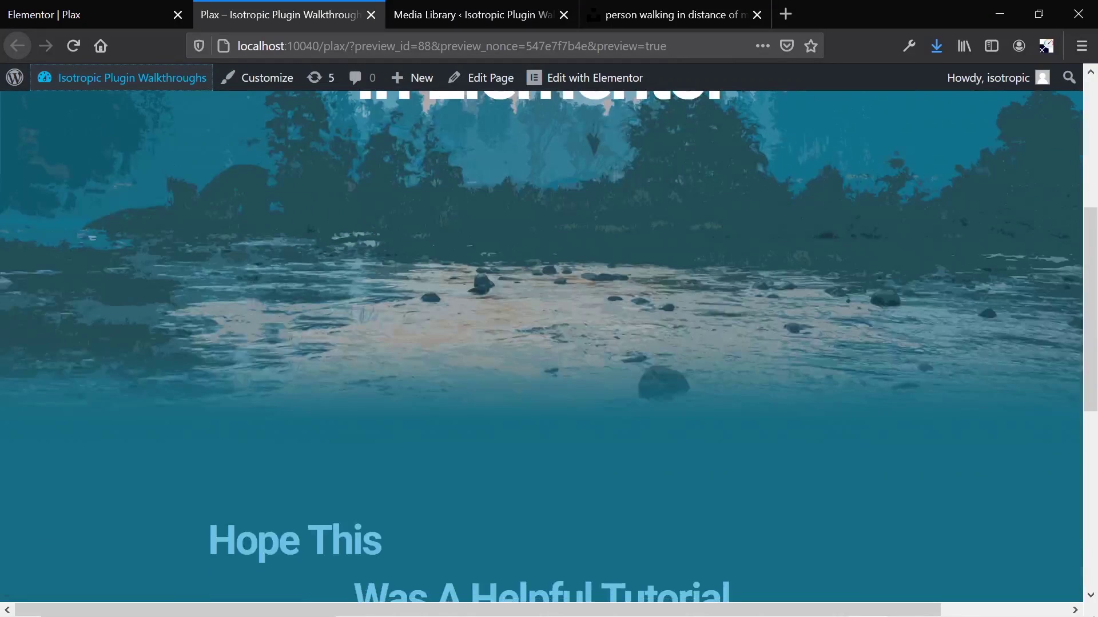
{"action": "scroll", "coordinate": [550, 307], "scroll_direction": "up", "scroll_amount": 4}
{"action": "scroll", "coordinate": [550, 307], "scroll_direction": "up", "scroll_amount": 1}
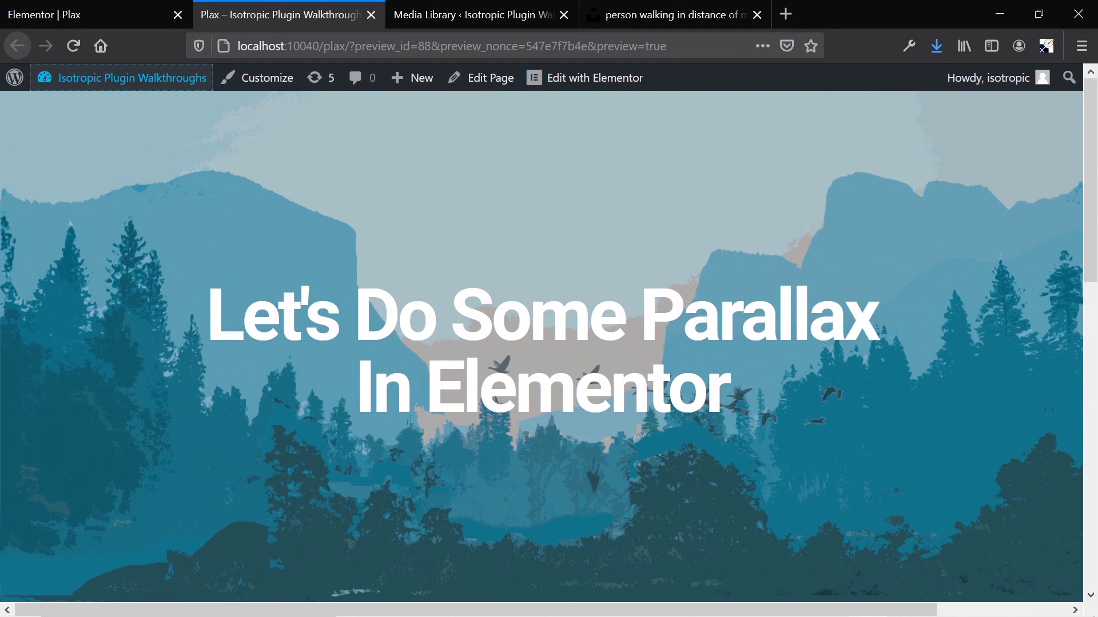
{"action": "scroll", "coordinate": [550, 307], "scroll_direction": "down", "scroll_amount": 5}
{"action": "scroll", "coordinate": [550, 307], "scroll_direction": "up", "scroll_amount": 4}
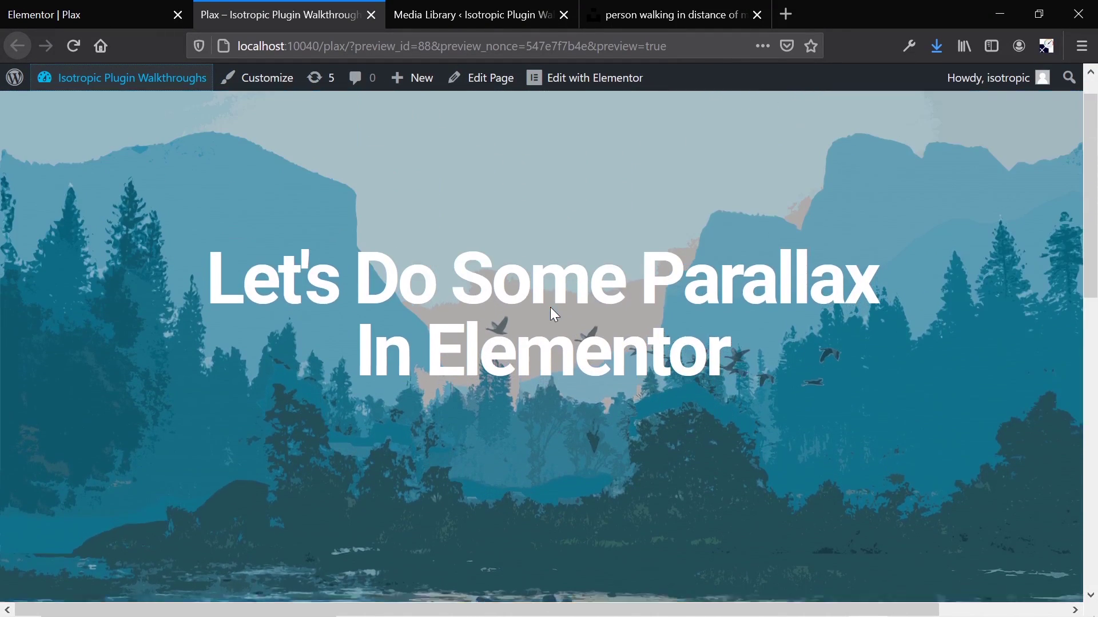
{"action": "scroll", "coordinate": [551, 309], "scroll_direction": "up", "scroll_amount": 1}
{"action": "scroll", "coordinate": [551, 309], "scroll_direction": "down", "scroll_amount": 3}
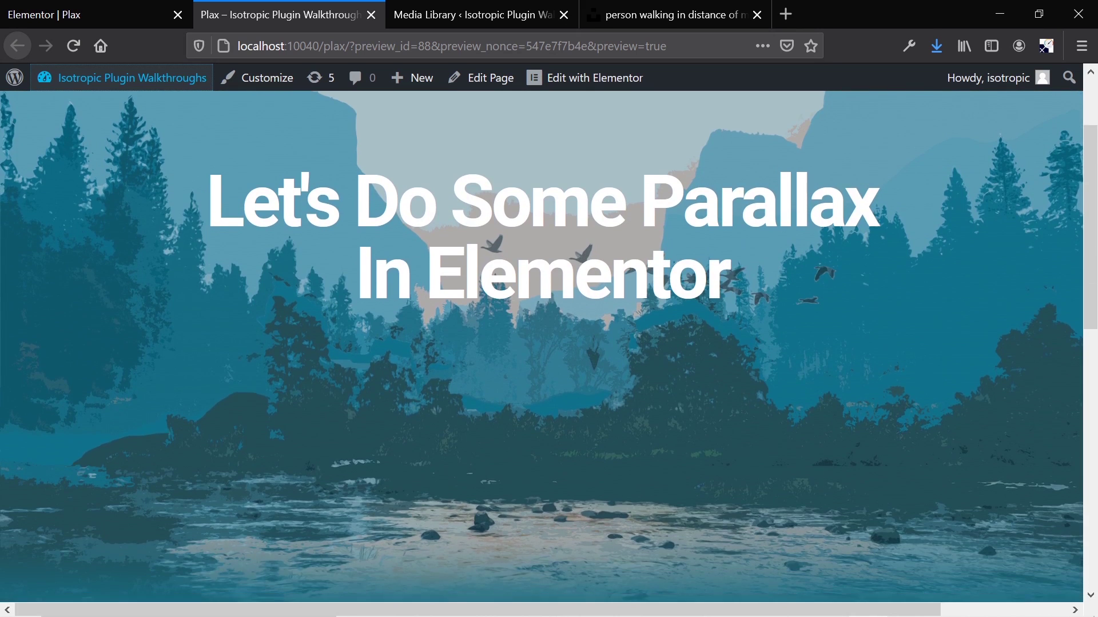
{"action": "scroll", "coordinate": [551, 309], "scroll_direction": "down", "scroll_amount": 3}
{"action": "scroll", "coordinate": [551, 309], "scroll_direction": "up", "scroll_amount": 3}
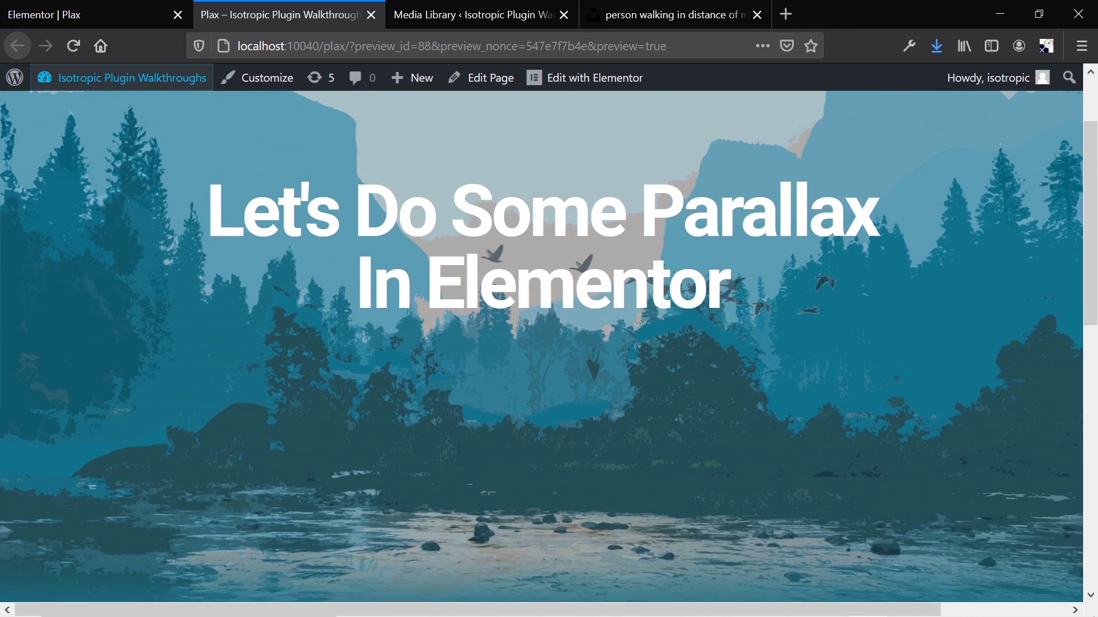
- Check the hero's parallax movement once more in the page preview
{"action": "scroll", "coordinate": [553, 315], "scroll_direction": "up", "scroll_amount": 2}
{"action": "scroll", "coordinate": [553, 314], "scroll_direction": "down", "scroll_amount": 3}
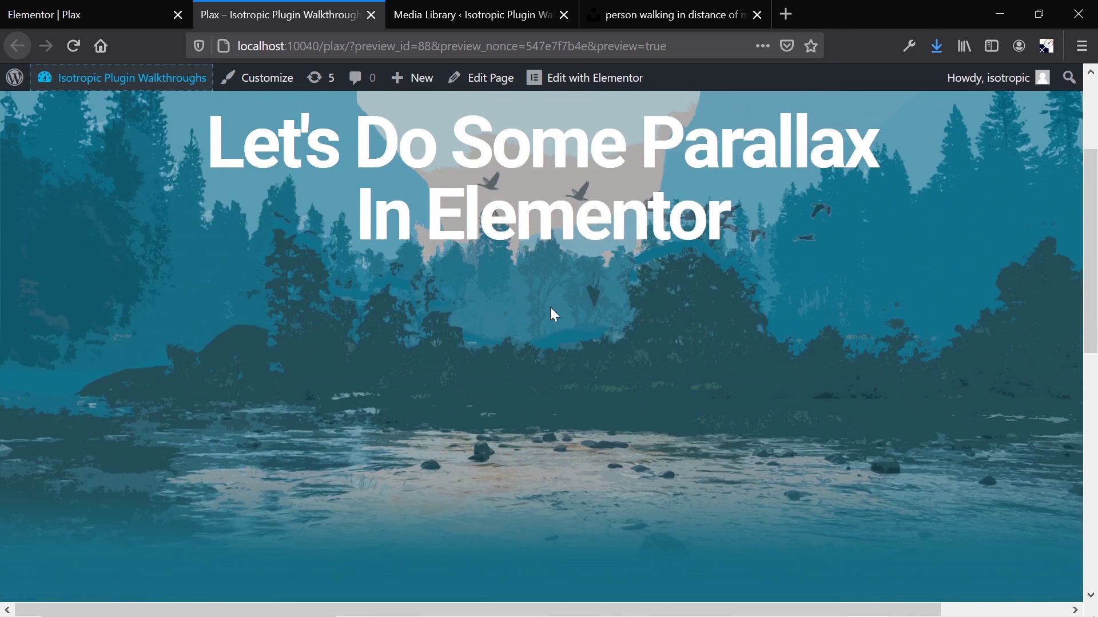
{"action": "scroll", "coordinate": [320, 203], "scroll_direction": "up", "scroll_amount": 3}
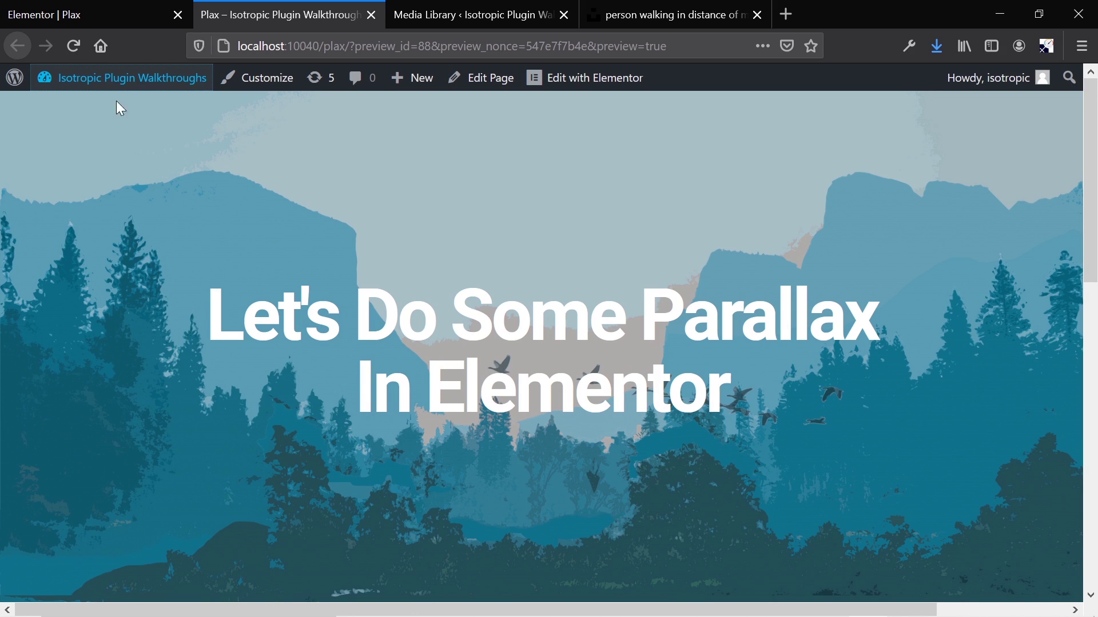
- Switch to the Elementor editor for the page and look it over from the hero down to the closing text section
{"action": "left_click", "coordinate": [97, 8]}
{"action": "scroll", "coordinate": [307, 227], "scroll_direction": "up", "scroll_amount": 1}
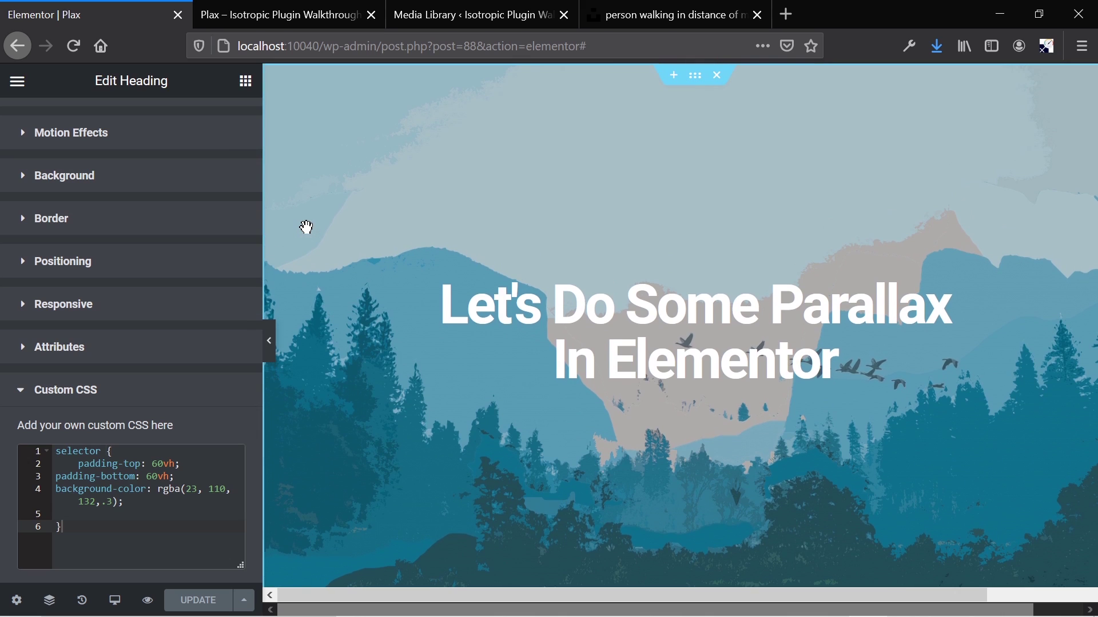
{"action": "scroll", "coordinate": [383, 236], "scroll_direction": "down", "scroll_amount": 12}
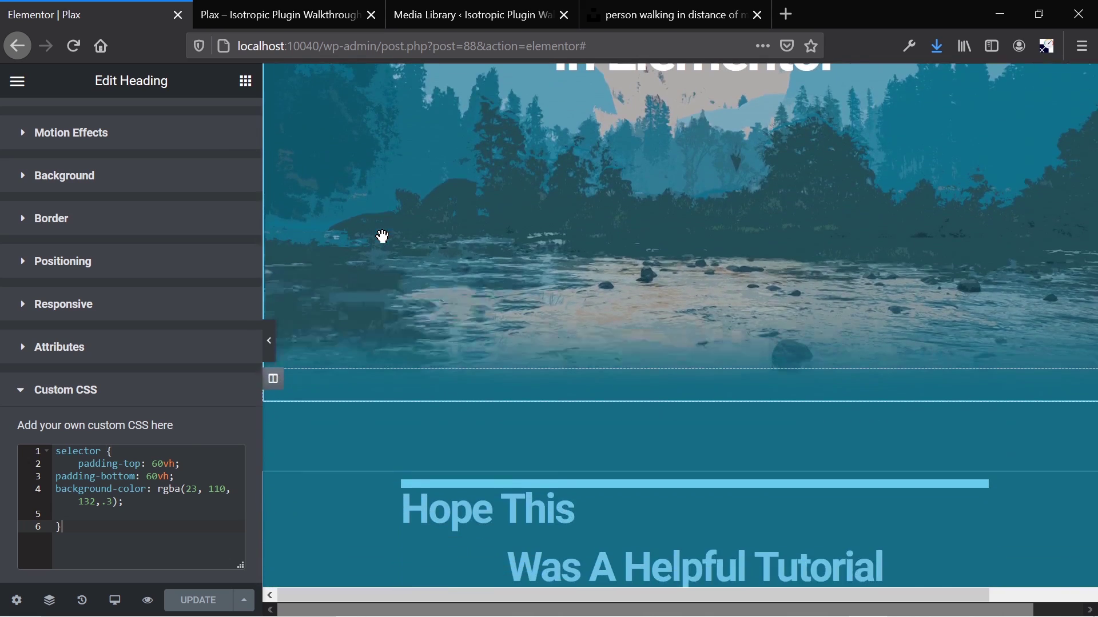
{"action": "scroll", "coordinate": [383, 236], "scroll_direction": "up", "scroll_amount": 10}
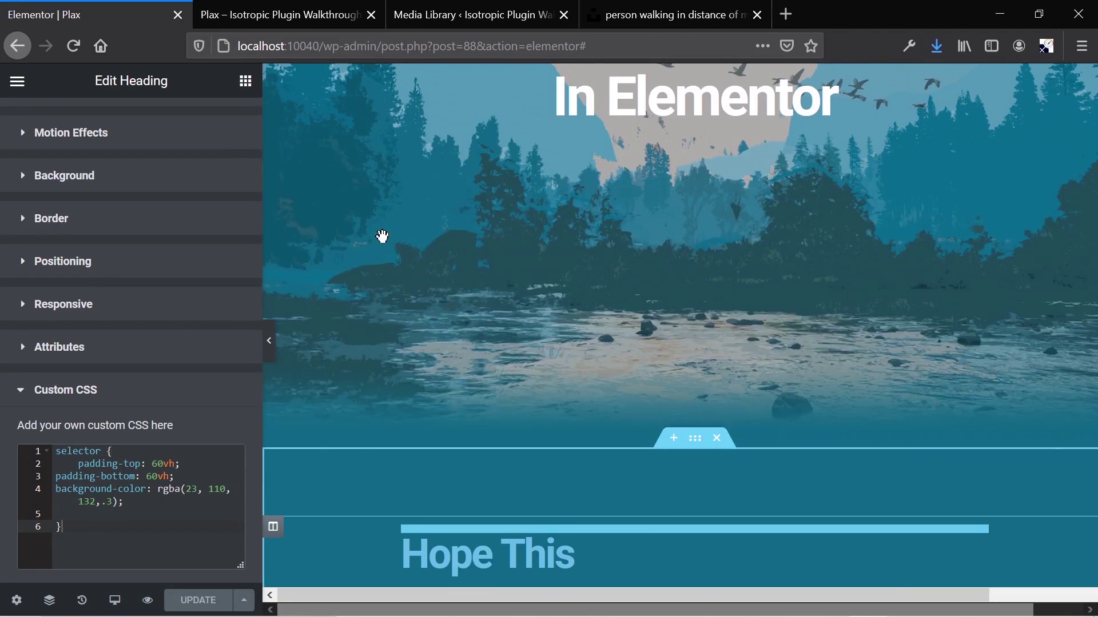
{"action": "scroll", "coordinate": [382, 236], "scroll_direction": "down", "scroll_amount": 7}
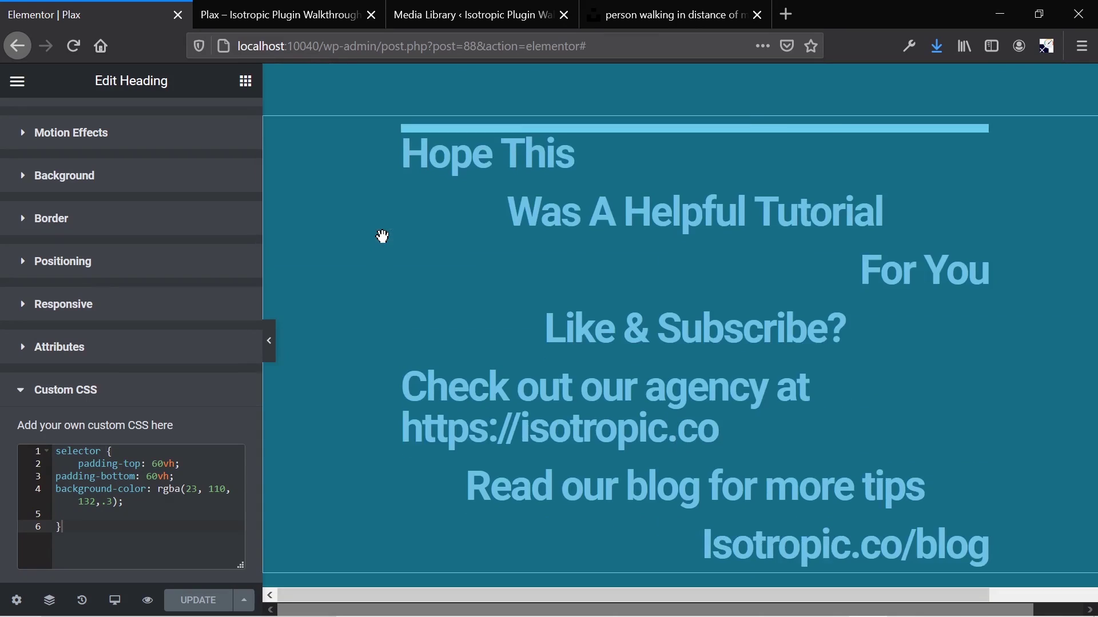
{"action": "scroll", "coordinate": [382, 236], "scroll_direction": "up", "scroll_amount": 11}
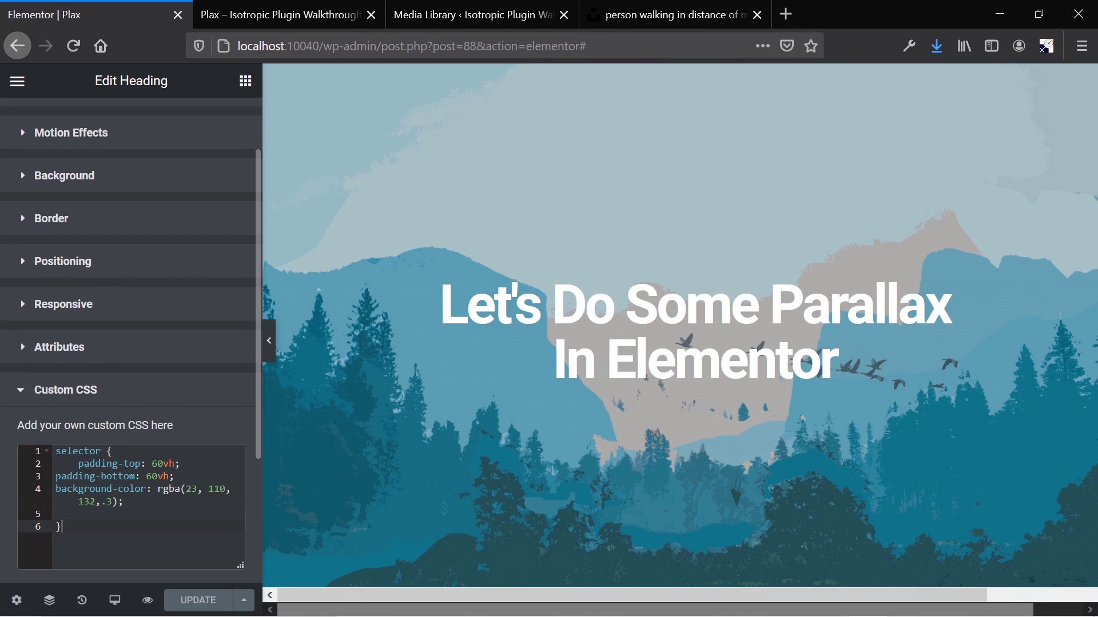
- Open the Navigator, hide and reshow the Heading, and look over the hero with the heading on
{"action": "left_click", "coordinate": [50, 607]}
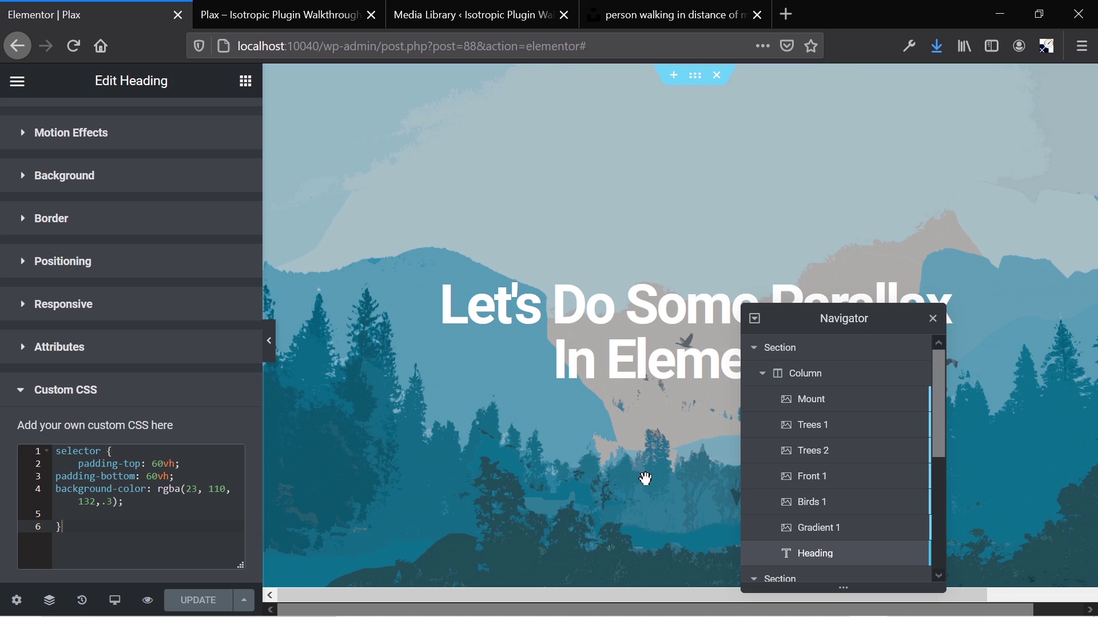
{"action": "left_click", "coordinate": [914, 554]}
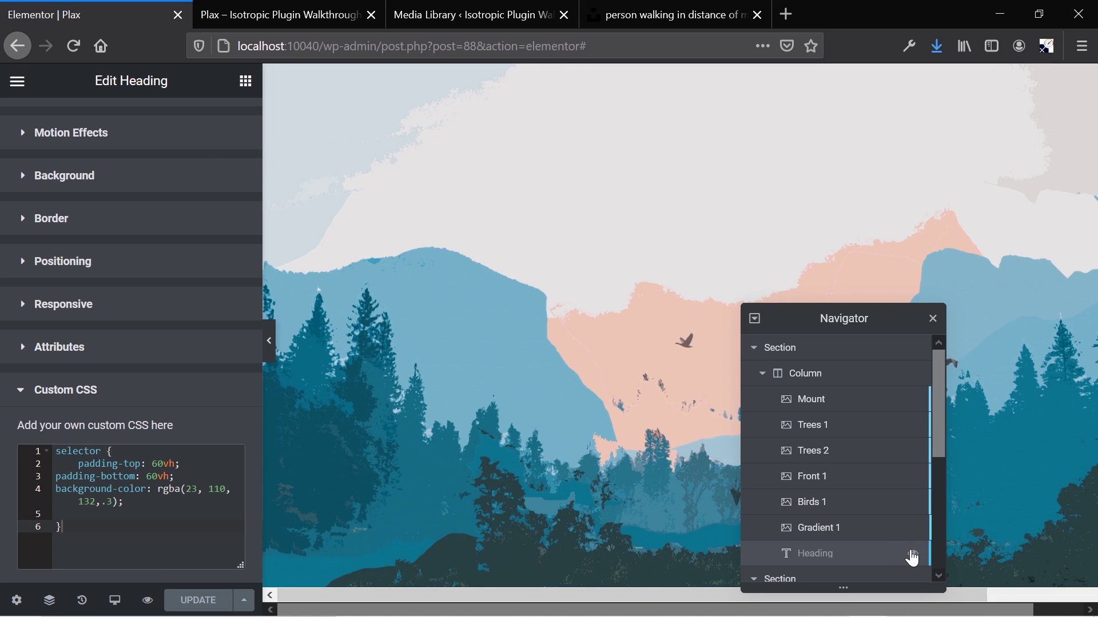
{"action": "left_click", "coordinate": [913, 558]}
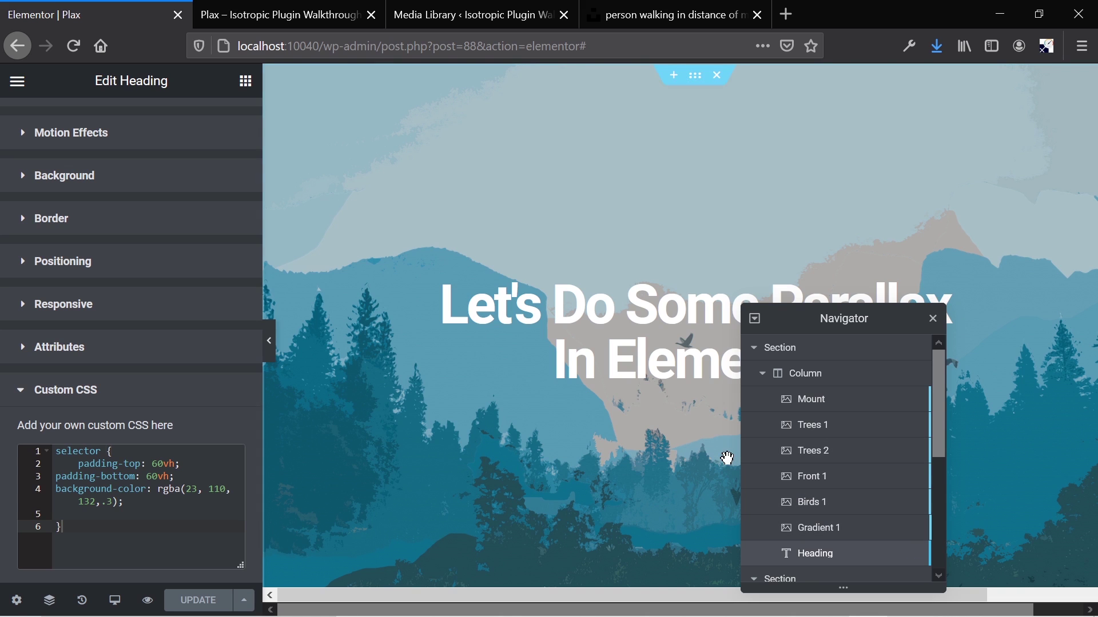
{"action": "scroll", "coordinate": [569, 449], "scroll_direction": "down", "scroll_amount": 5}
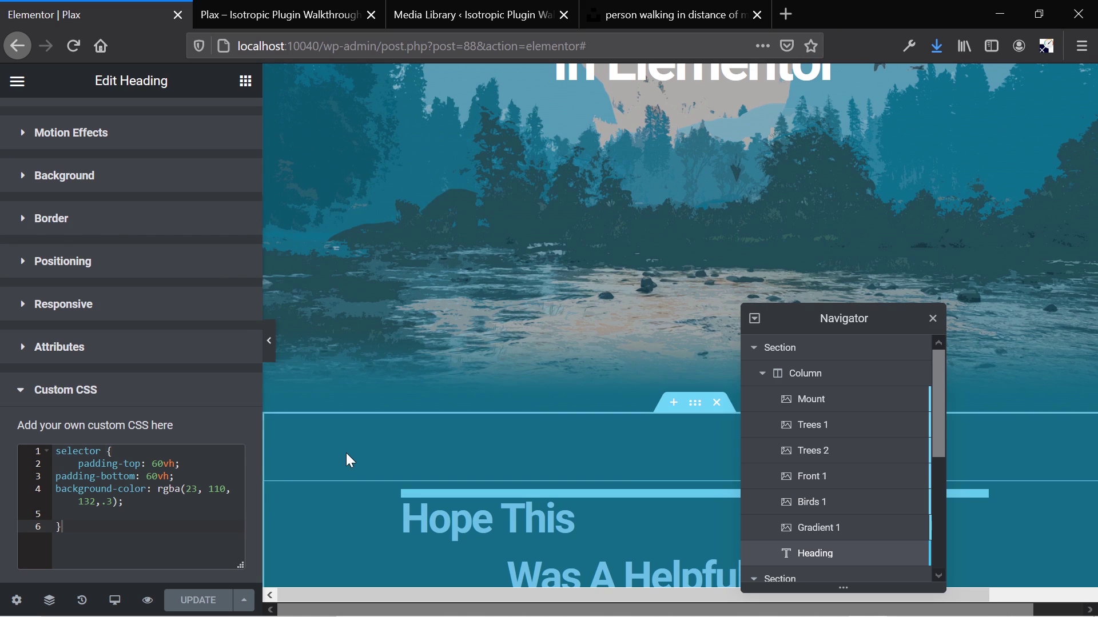
{"action": "scroll", "coordinate": [441, 290], "scroll_direction": "up", "scroll_amount": 5}
{"action": "scroll", "coordinate": [658, 372], "scroll_direction": "down", "scroll_amount": 6}
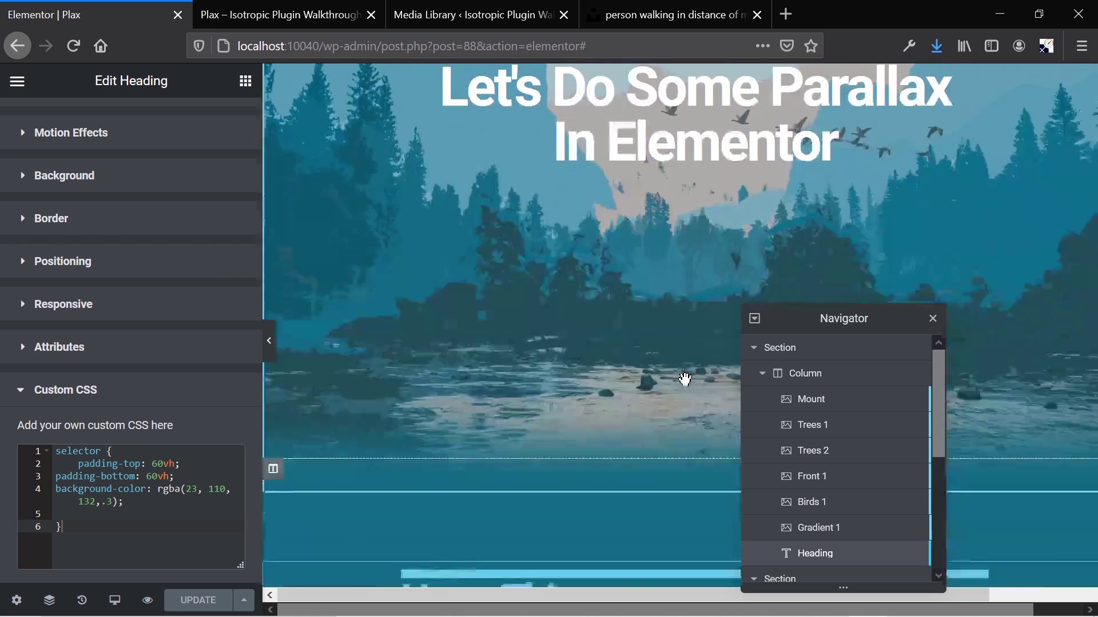
{"action": "scroll", "coordinate": [689, 388], "scroll_direction": "up", "scroll_amount": 5}
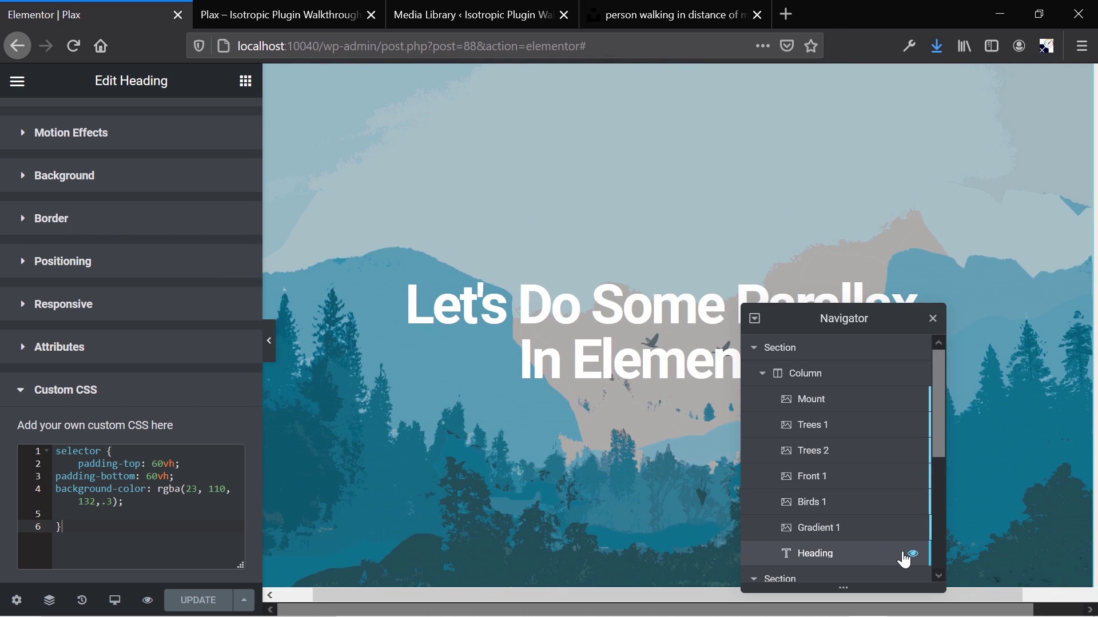
- Hide the Heading in the Navigator and examine how the bare image layers move while scrolling
{"action": "left_click", "coordinate": [914, 555]}
{"action": "scroll", "coordinate": [566, 363], "scroll_direction": "down", "scroll_amount": 5}
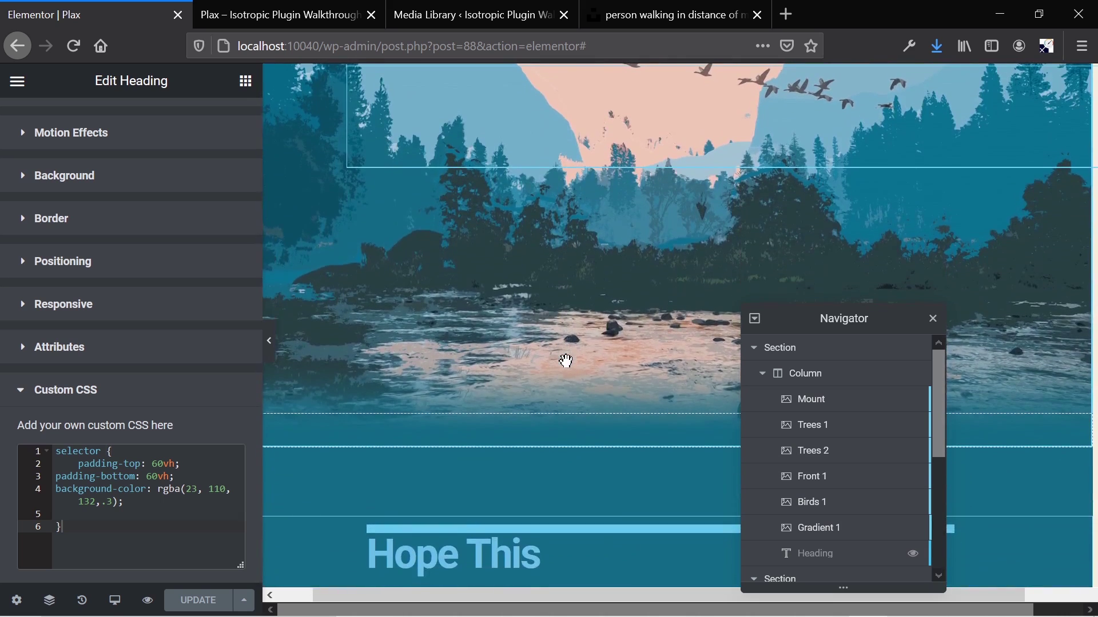
{"action": "scroll", "coordinate": [566, 362], "scroll_direction": "up", "scroll_amount": 3}
{"action": "scroll", "coordinate": [566, 361], "scroll_direction": "up", "scroll_amount": 2}
{"action": "scroll", "coordinate": [566, 361], "scroll_direction": "down", "scroll_amount": 3}
{"action": "scroll", "coordinate": [565, 362], "scroll_direction": "up", "scroll_amount": 3}
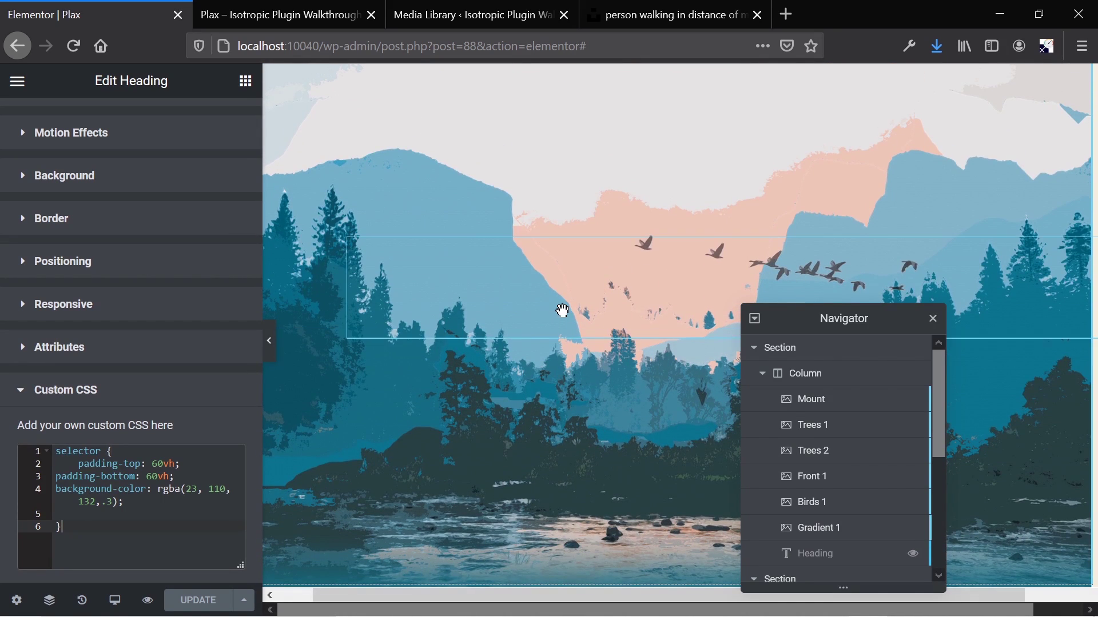
{"action": "scroll", "coordinate": [563, 313], "scroll_direction": "down", "scroll_amount": 3}
{"action": "scroll", "coordinate": [563, 312], "scroll_direction": "up", "scroll_amount": 3}
{"action": "scroll", "coordinate": [563, 311], "scroll_direction": "up", "scroll_amount": 4}
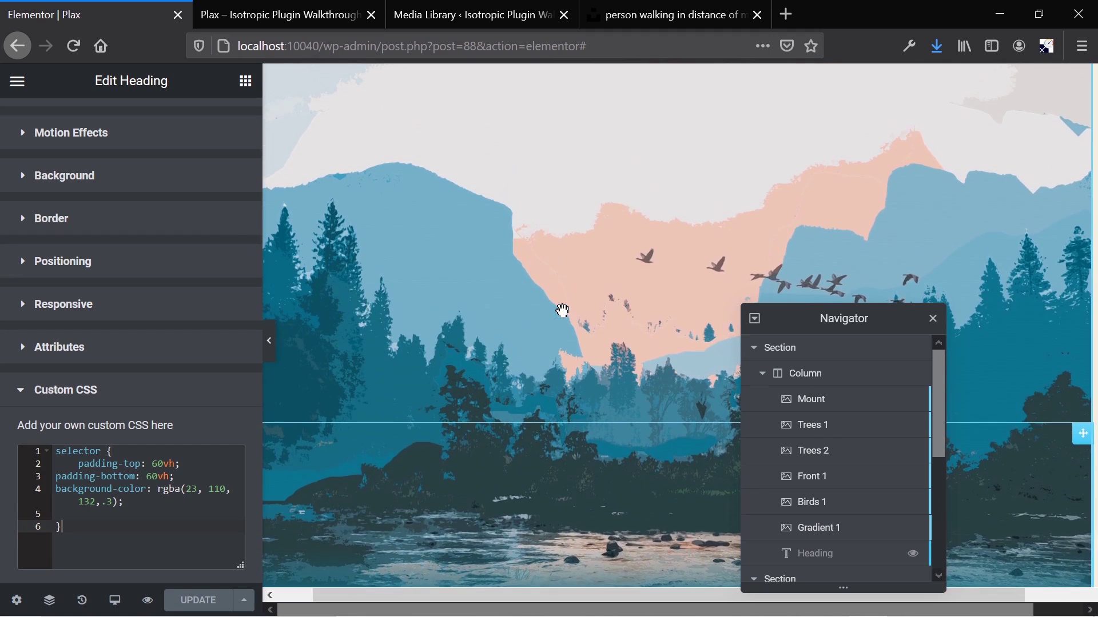
{"action": "scroll", "coordinate": [566, 316], "scroll_direction": "down", "scroll_amount": 1}
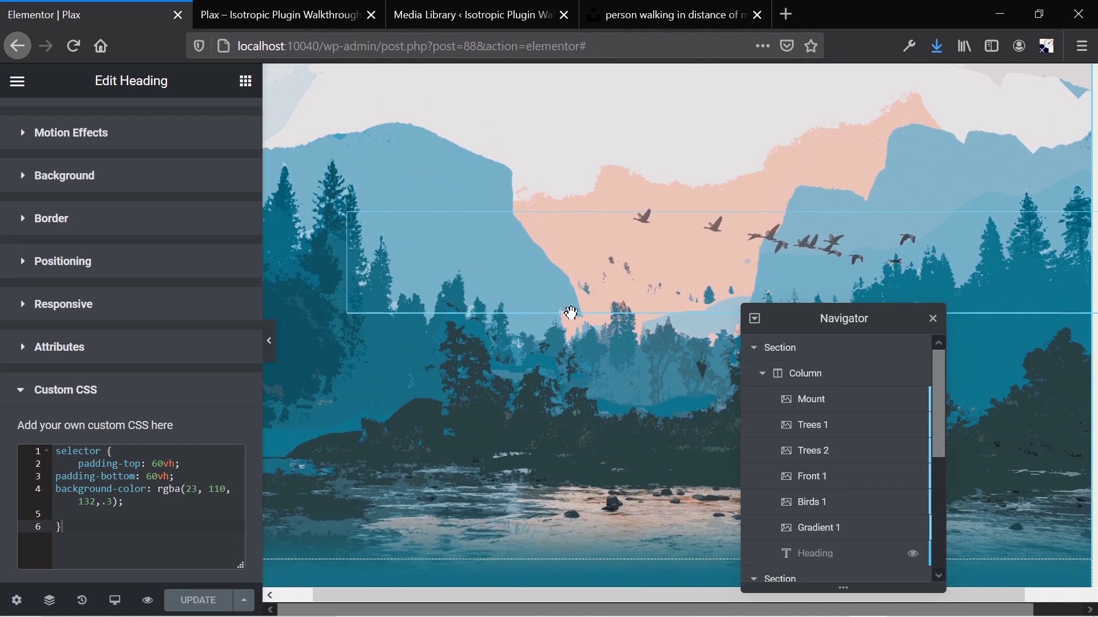
- Open the hero section's layout settings, review its Height options, and toggle the section's visibility off and on
{"action": "left_click", "coordinate": [814, 363]}
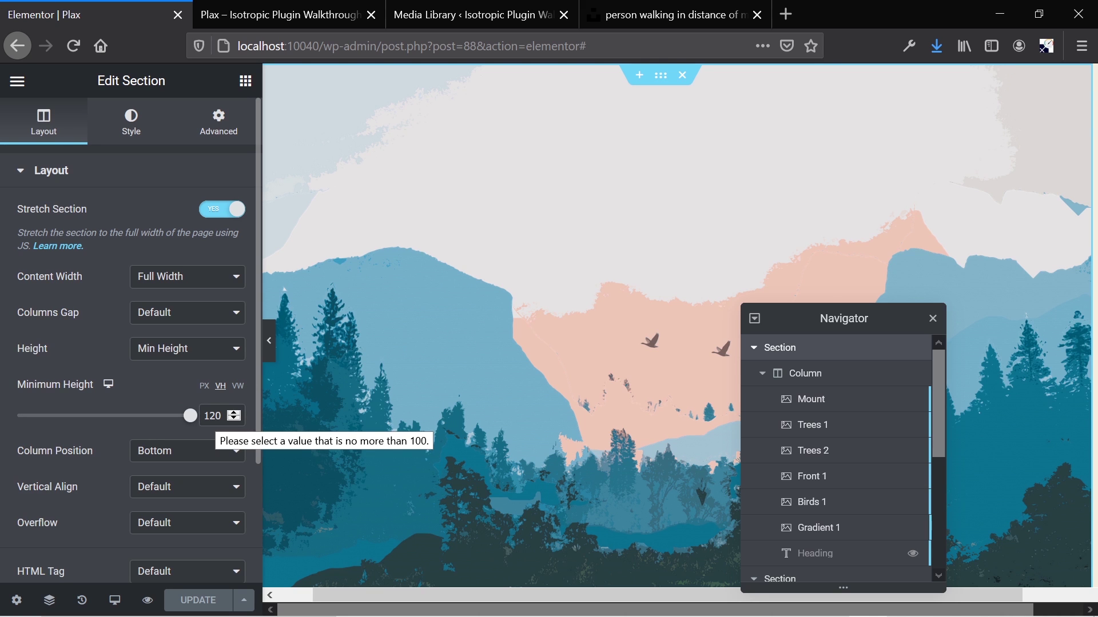
{"action": "scroll", "coordinate": [465, 410], "scroll_direction": "down", "scroll_amount": 6}
{"action": "scroll", "coordinate": [465, 410], "scroll_direction": "up", "scroll_amount": 6}
{"action": "scroll", "coordinate": [465, 409], "scroll_direction": "down", "scroll_amount": 3}
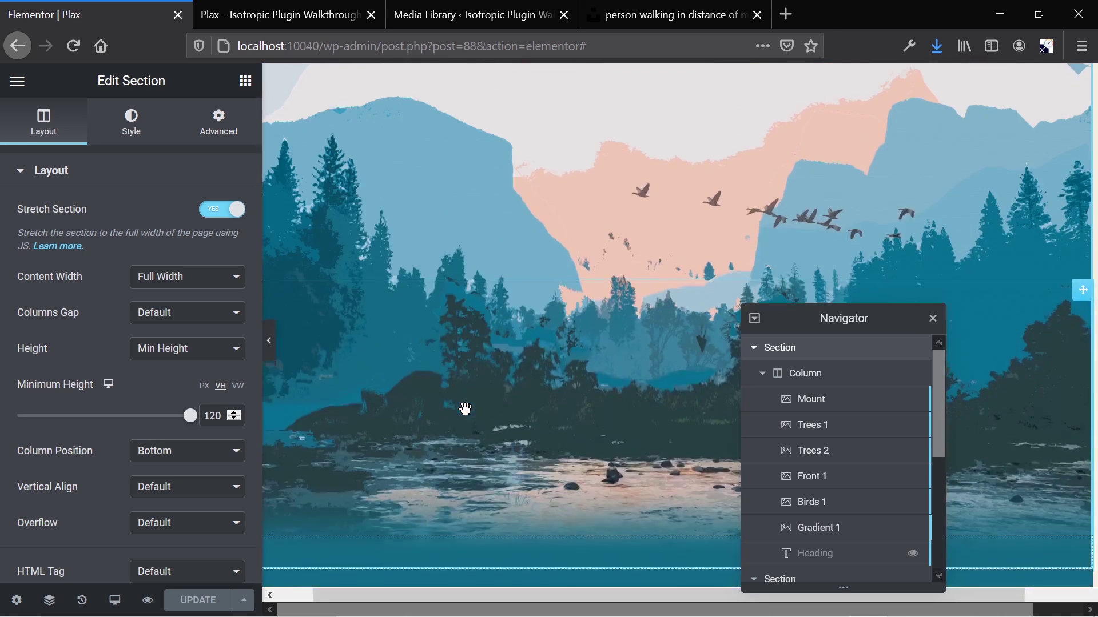
{"action": "scroll", "coordinate": [466, 409], "scroll_direction": "up", "scroll_amount": 3}
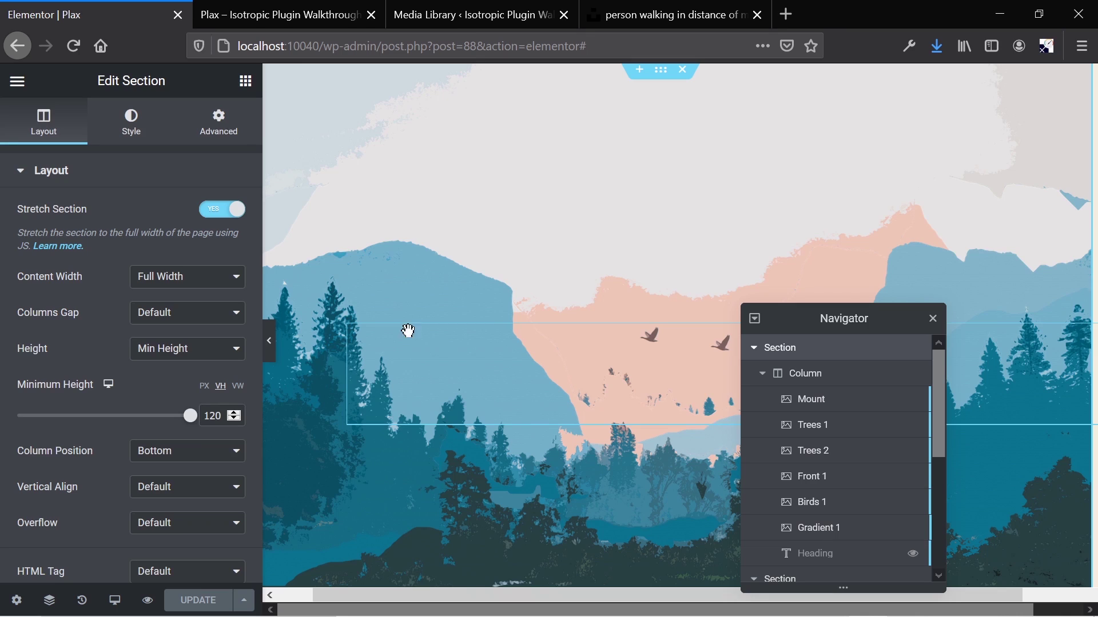
{"action": "left_click", "coordinate": [219, 357]}
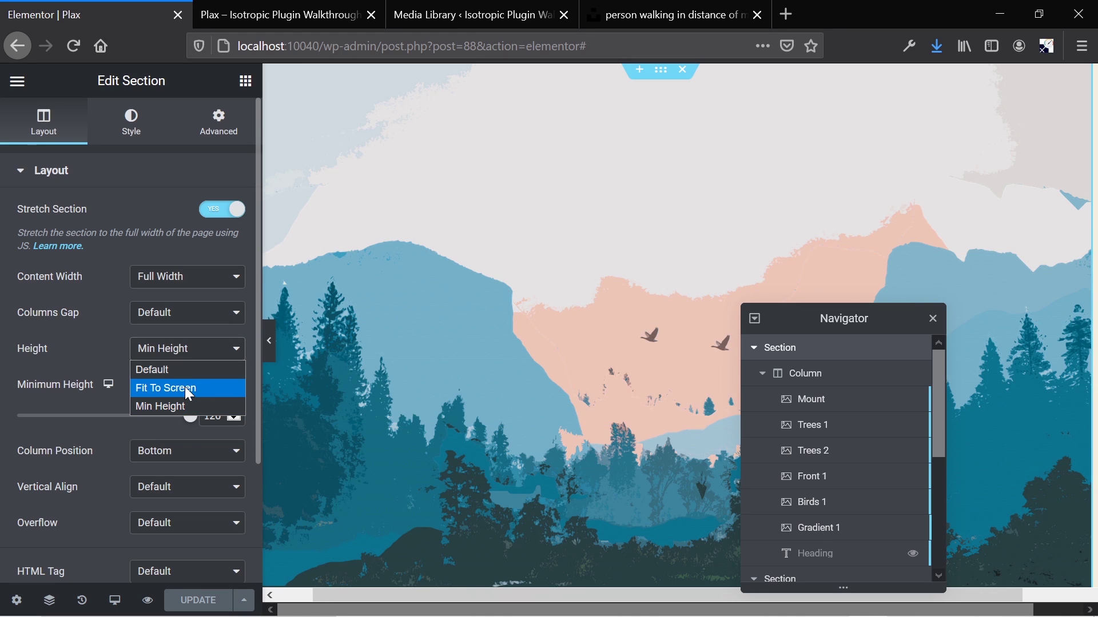
{"action": "left_click", "coordinate": [87, 354]}
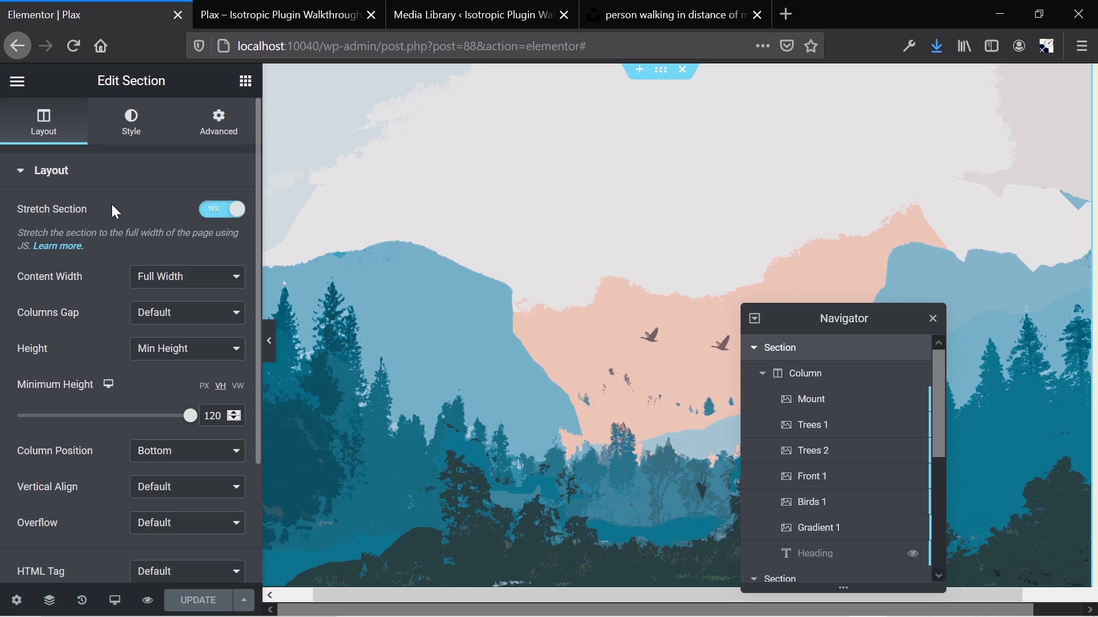
{"action": "left_click", "coordinate": [911, 350]}
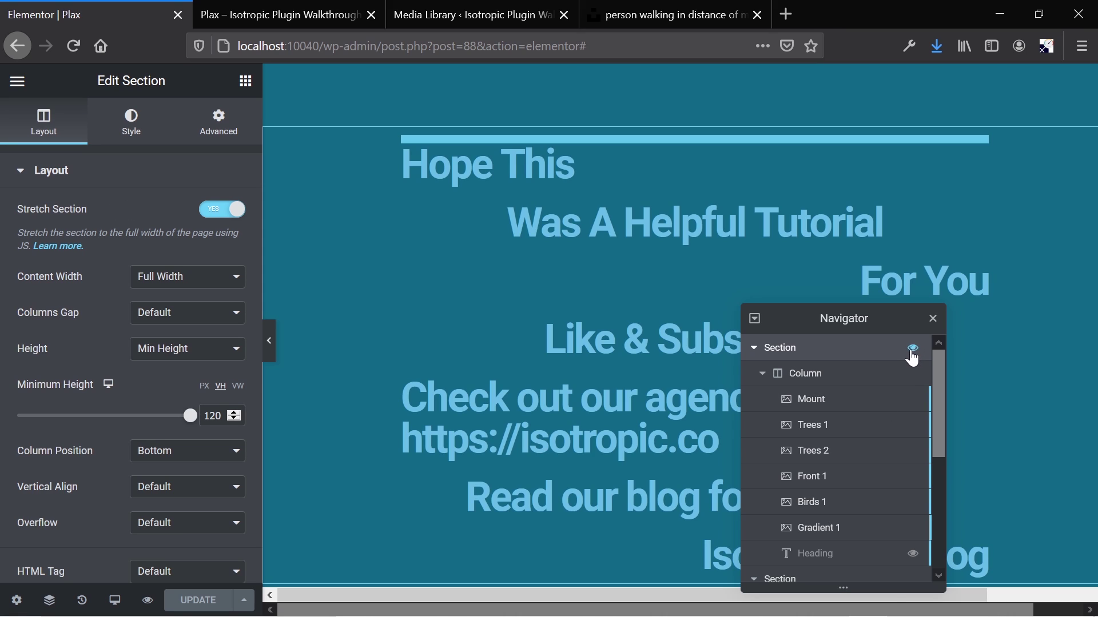
{"action": "left_click", "coordinate": [913, 350]}
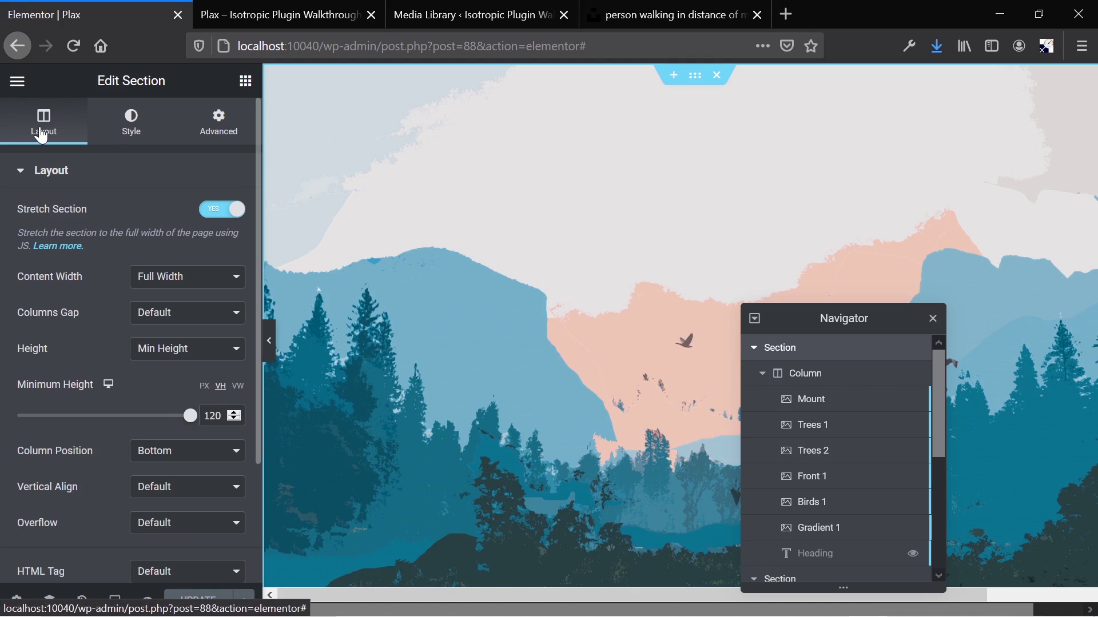
- Examine the hero section's background image settings, then recheck its layout and review its advanced spacing and Z-Index settings
{"action": "left_click", "coordinate": [122, 132]}
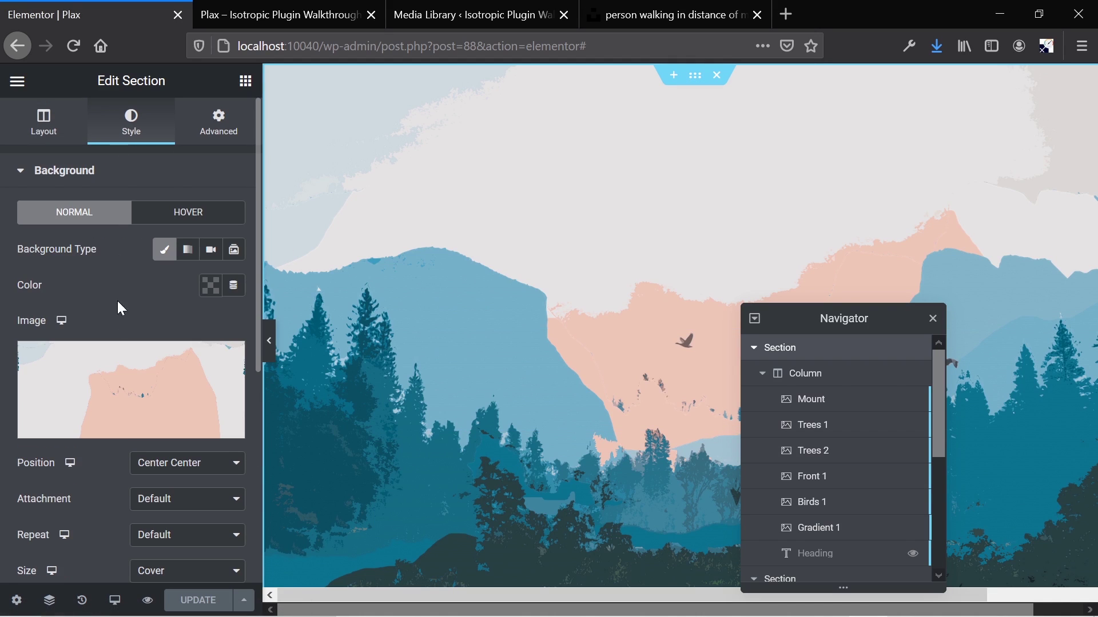
{"action": "mouse_move", "coordinate": [144, 382]}
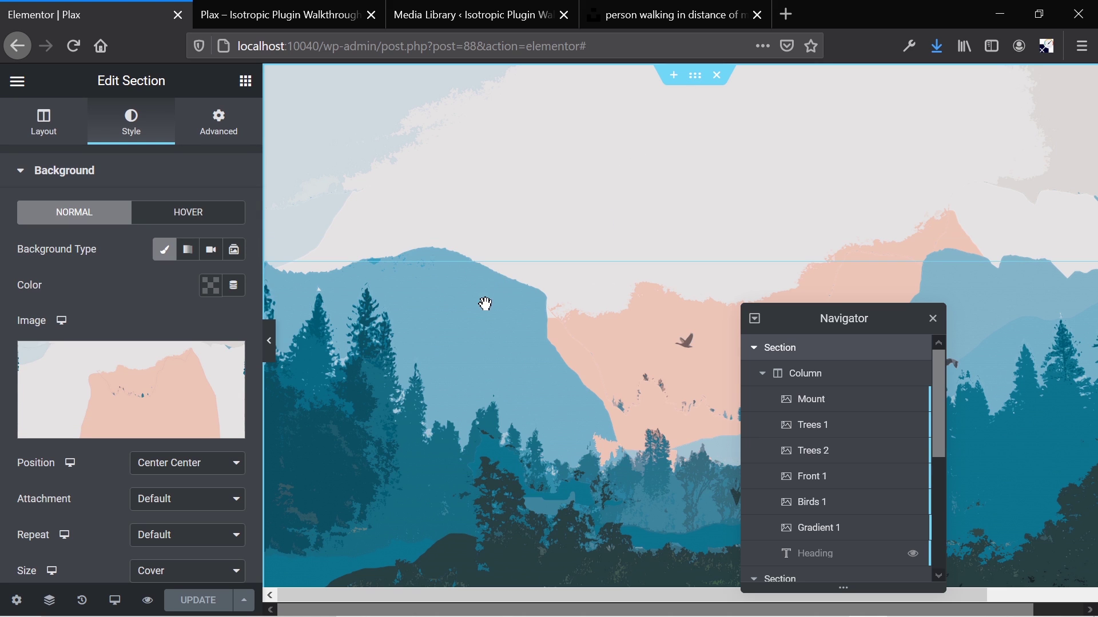
{"action": "scroll", "coordinate": [369, 387], "scroll_direction": "down", "scroll_amount": 5}
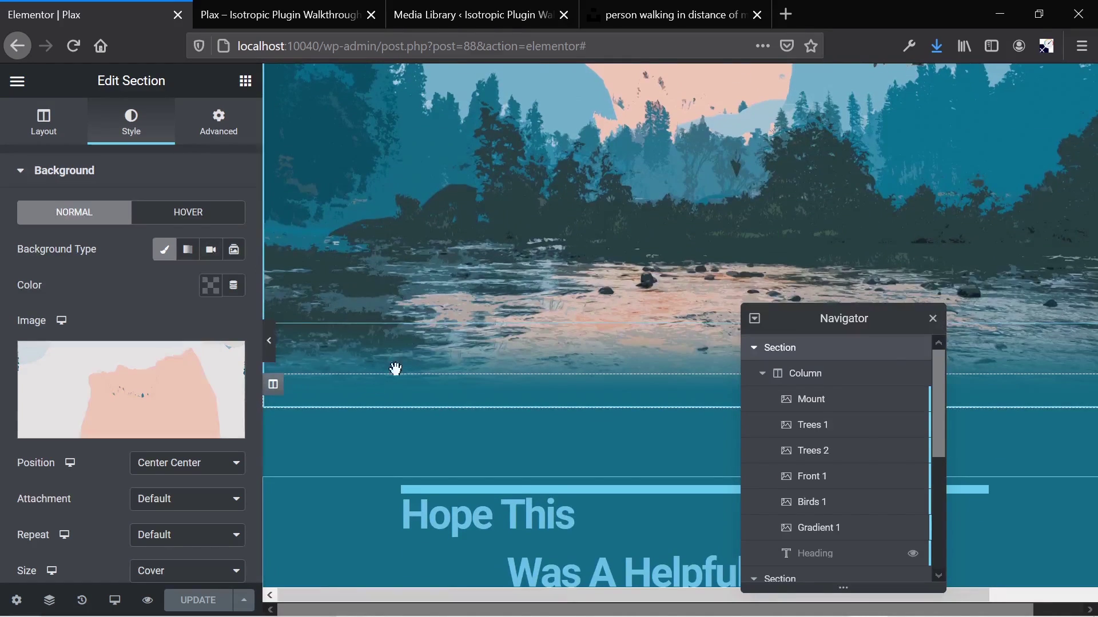
{"action": "scroll", "coordinate": [548, 238], "scroll_direction": "up", "scroll_amount": 5}
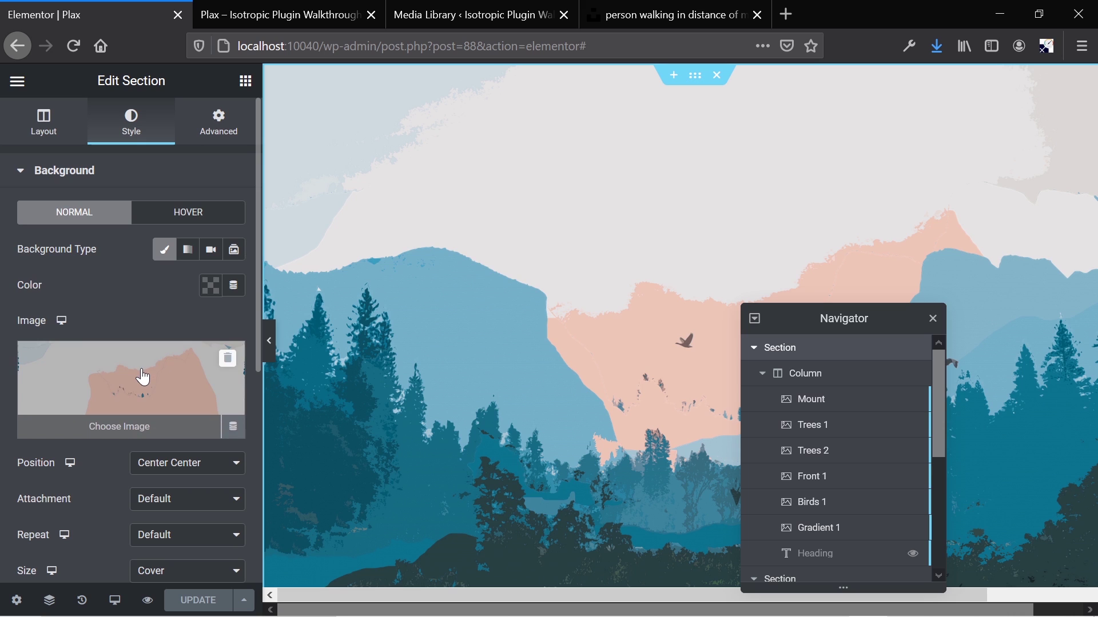
{"action": "scroll", "coordinate": [412, 355], "scroll_direction": "down", "scroll_amount": 2}
{"action": "scroll", "coordinate": [411, 355], "scroll_direction": "up", "scroll_amount": 2}
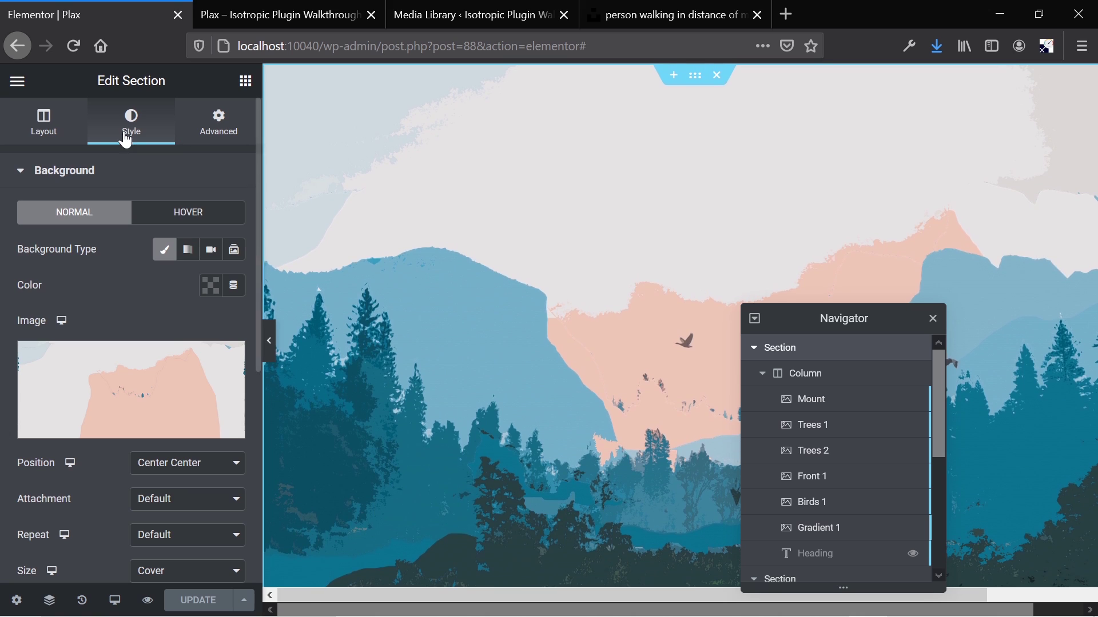
{"action": "left_click", "coordinate": [44, 123]}
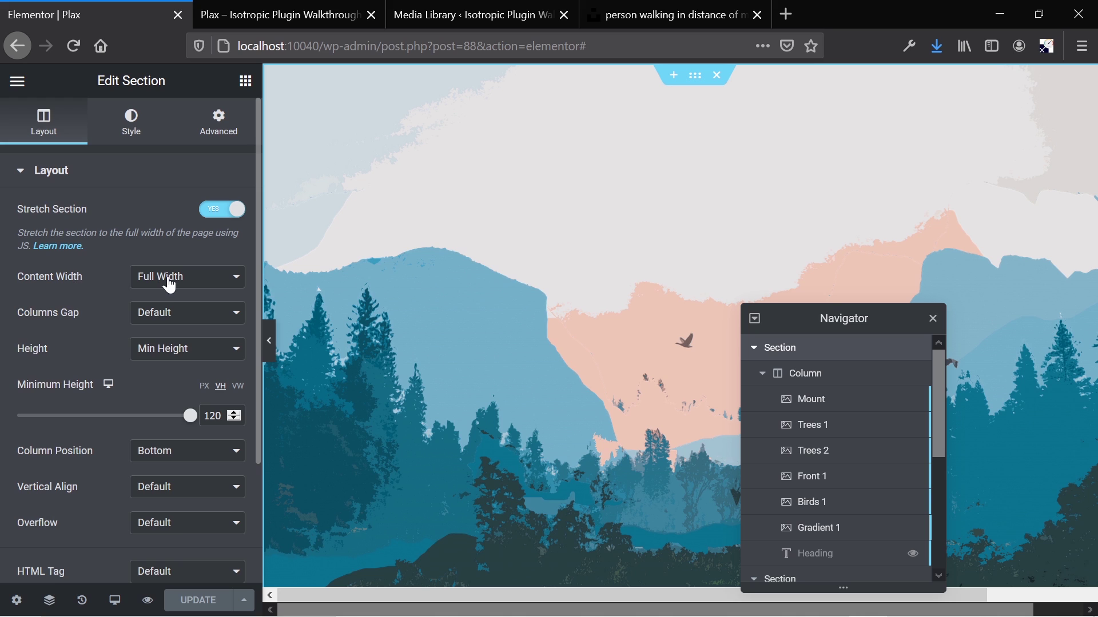
{"action": "left_click", "coordinate": [226, 131]}
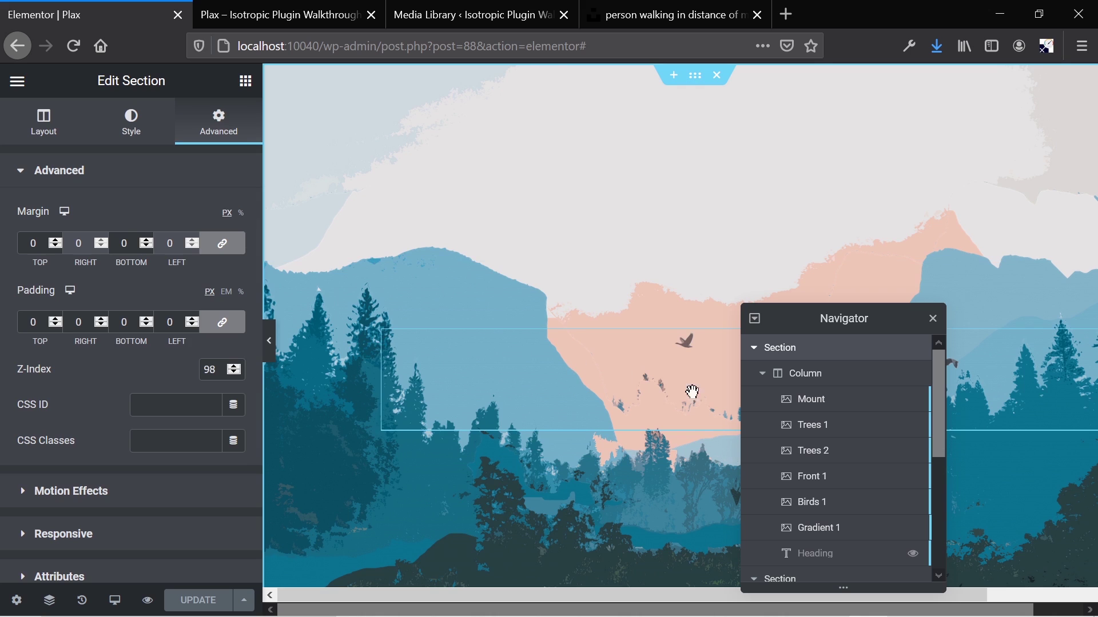
- Select the column inside the hero section and review its layout, style and advanced settings
{"action": "left_click", "coordinate": [793, 384]}
{"action": "scroll", "coordinate": [421, 412], "scroll_direction": "down", "scroll_amount": 5}
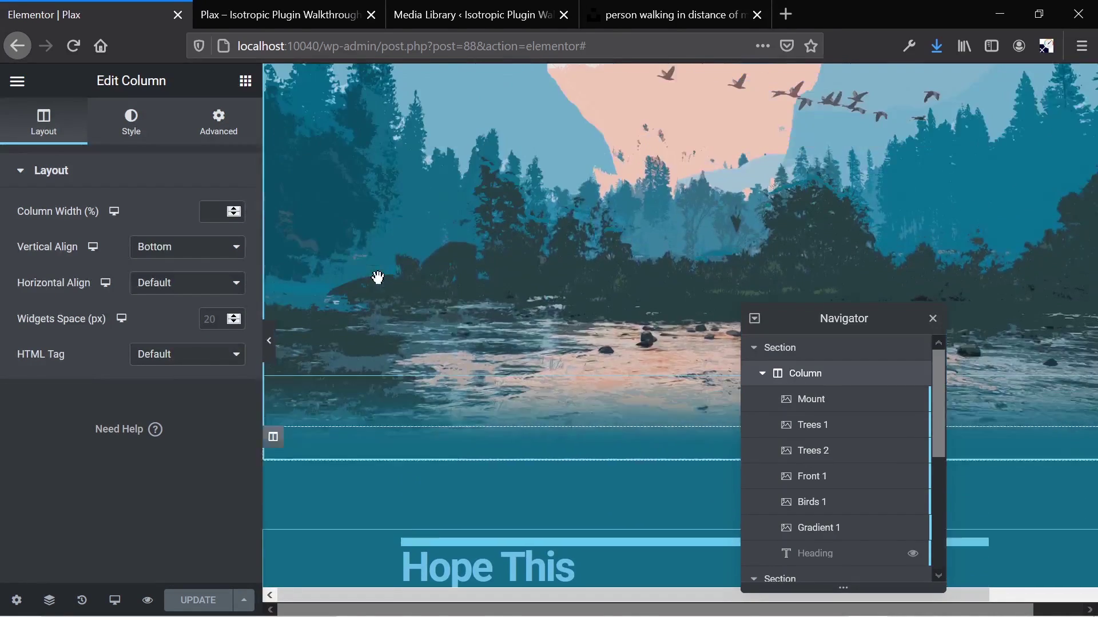
{"action": "scroll", "coordinate": [377, 277], "scroll_direction": "up", "scroll_amount": 4}
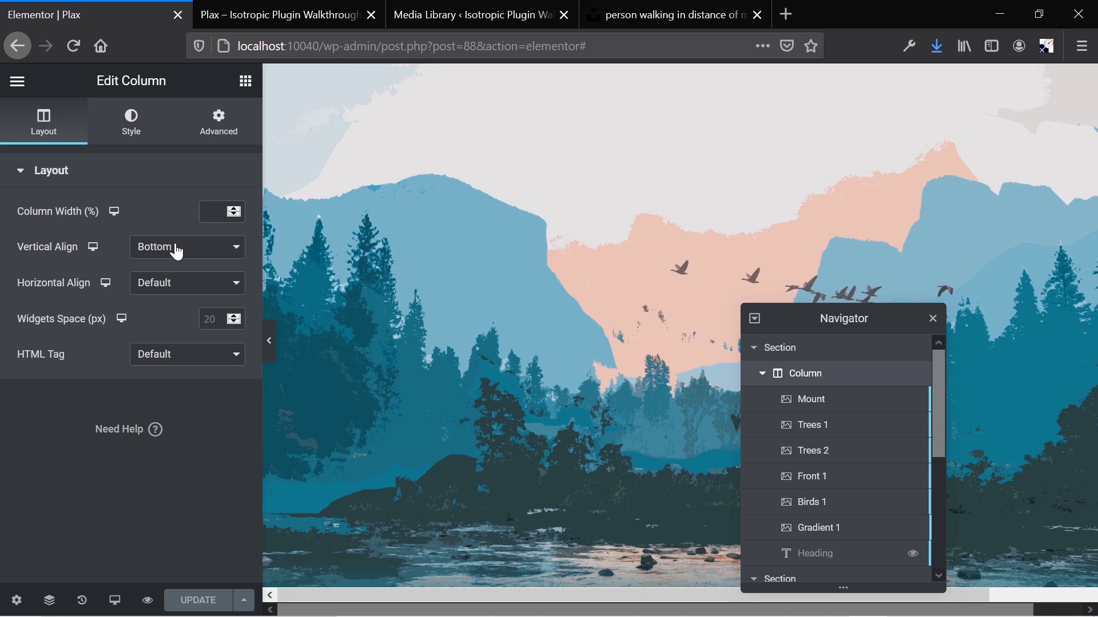
{"action": "left_click", "coordinate": [134, 122]}
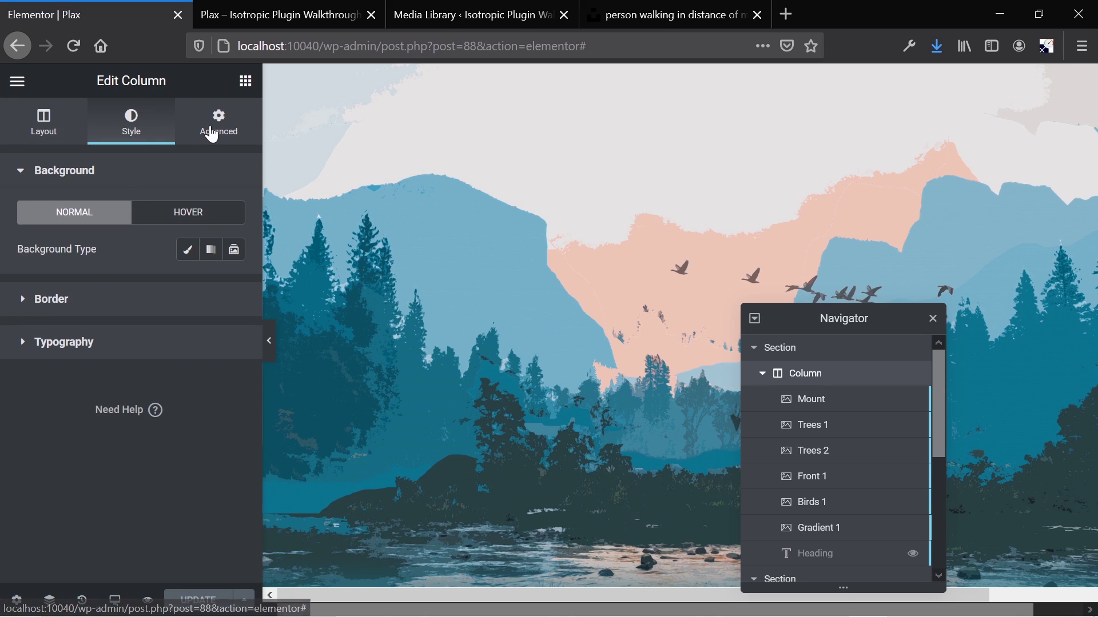
{"action": "left_click", "coordinate": [219, 120]}
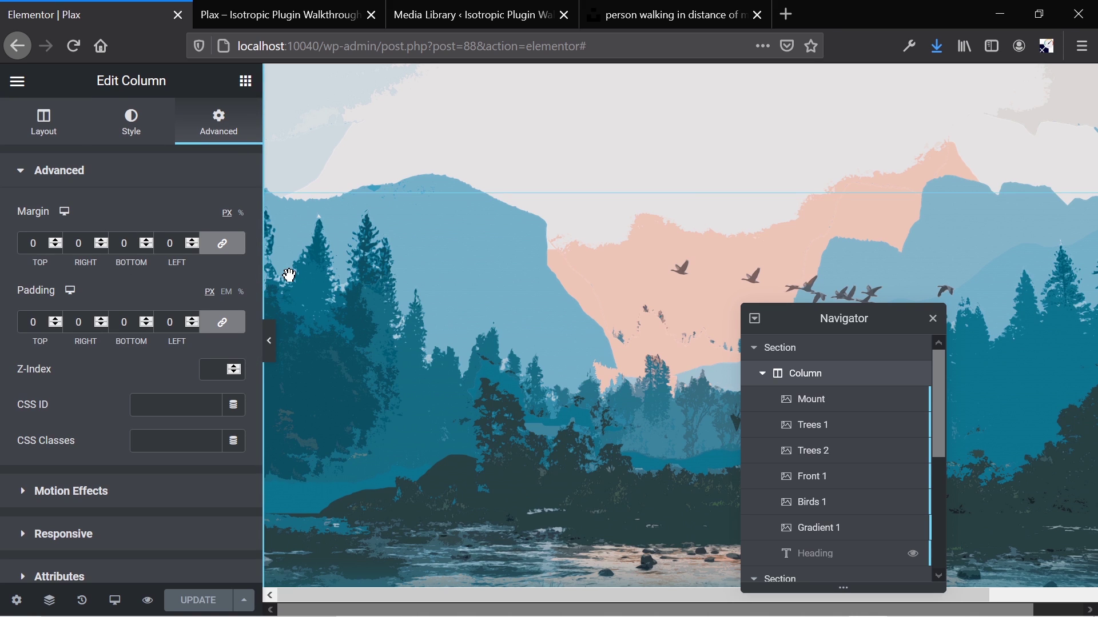
- Check the published parallax page and the Media Library, return to the Elementor editor and examine the hero's image layers while scrolling
{"action": "left_click", "coordinate": [309, 8]}
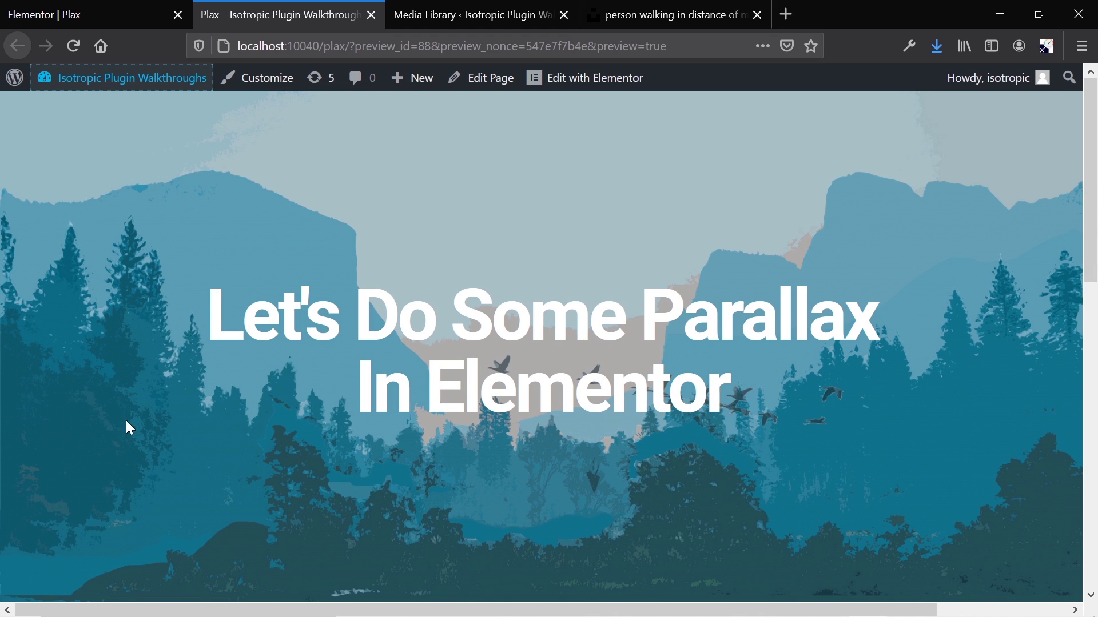
{"action": "left_click", "coordinate": [440, 9]}
{"action": "left_click", "coordinate": [341, 7]}
{"action": "left_click", "coordinate": [86, 7]}
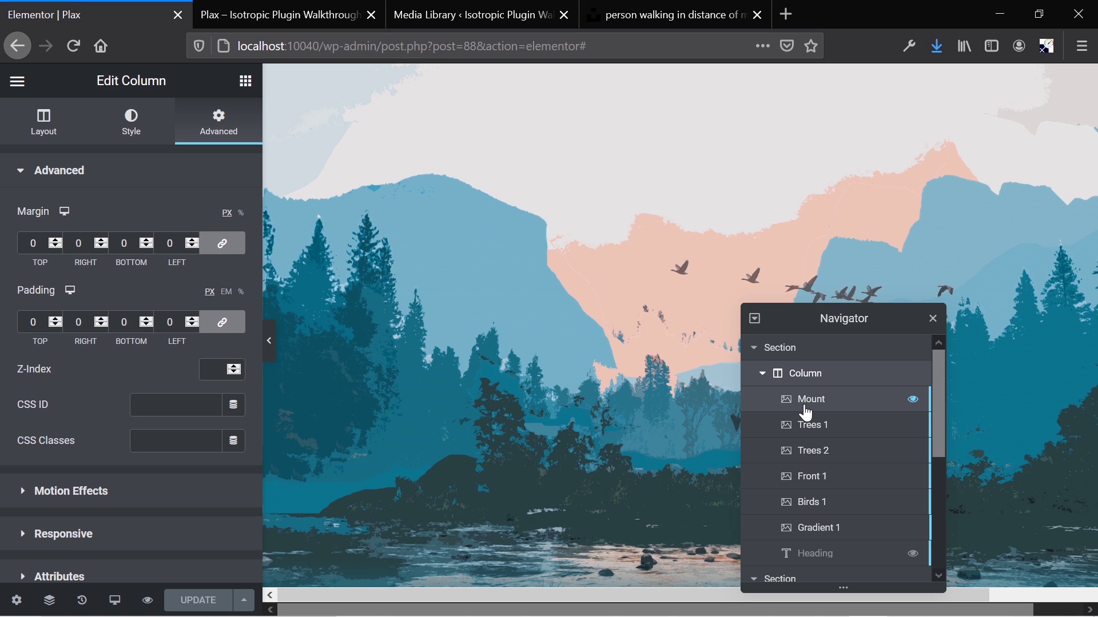
{"action": "scroll", "coordinate": [679, 368], "scroll_direction": "down", "scroll_amount": 2}
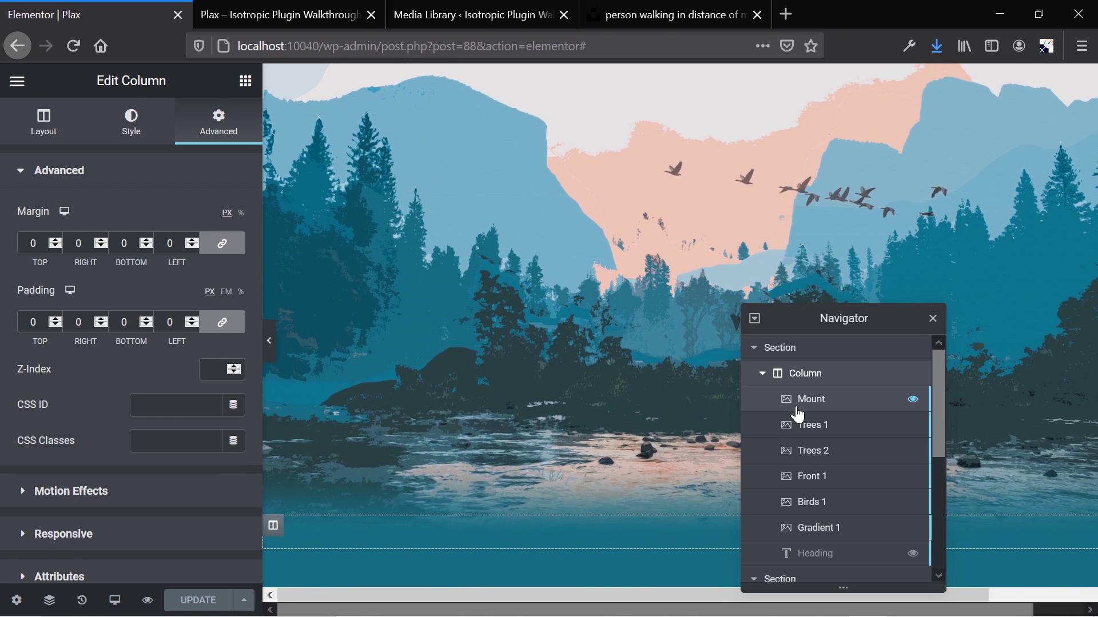
{"action": "scroll", "coordinate": [628, 326], "scroll_direction": "up", "scroll_amount": 2}
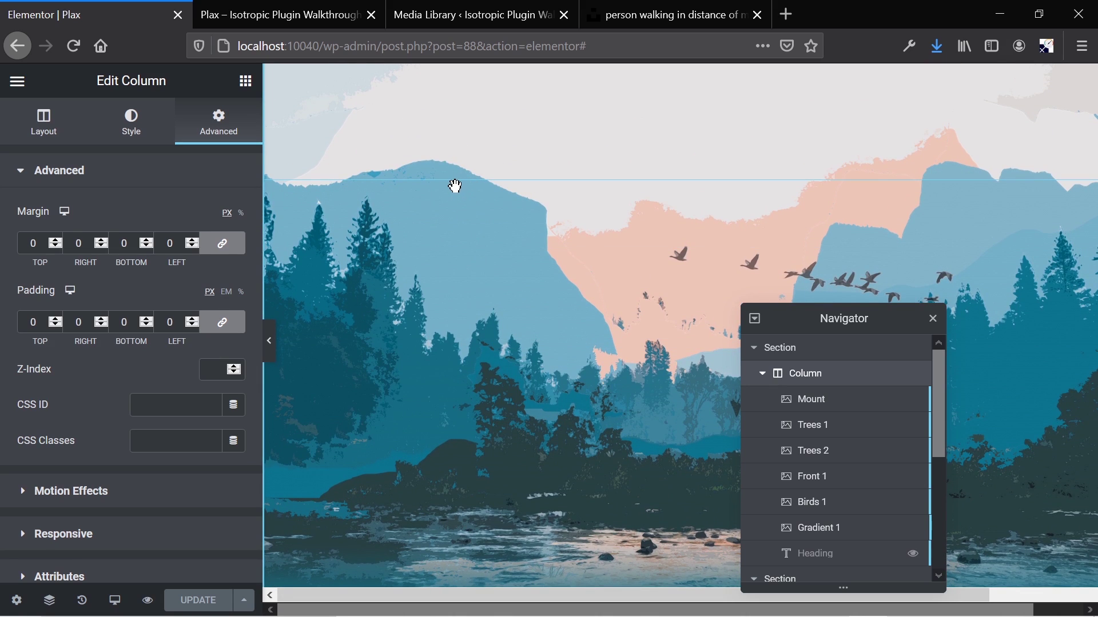
- Go through the Trees 2, Front 1 and Birds 1 image layers to inspect their settings, and watch the layers move while scrolling
{"action": "left_click", "coordinate": [847, 433]}
{"action": "left_click", "coordinate": [824, 453]}
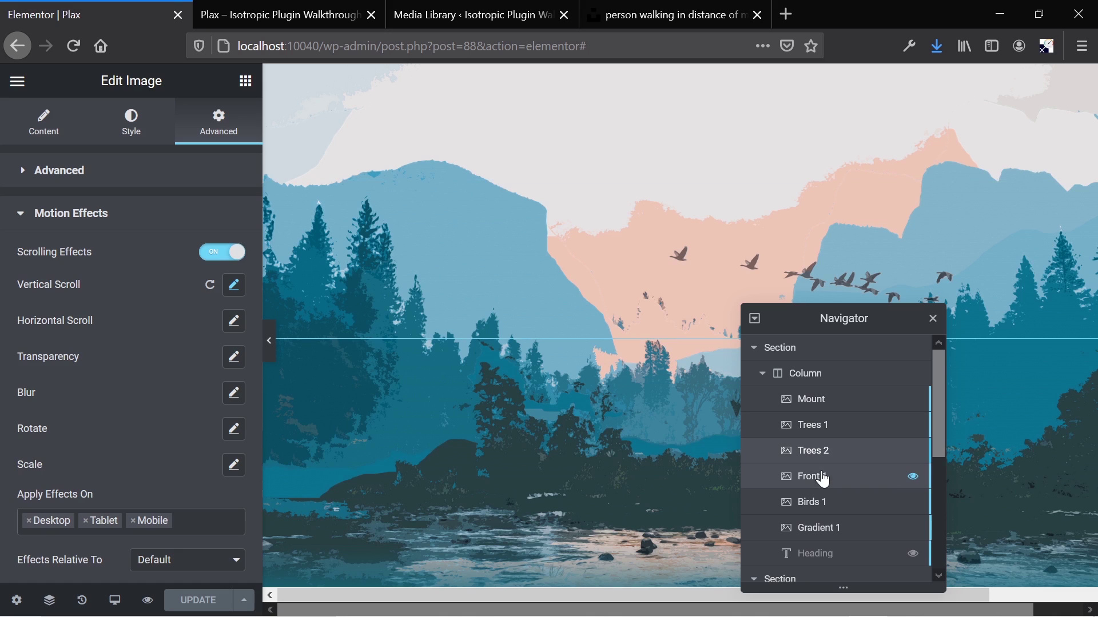
{"action": "left_click", "coordinate": [825, 487]}
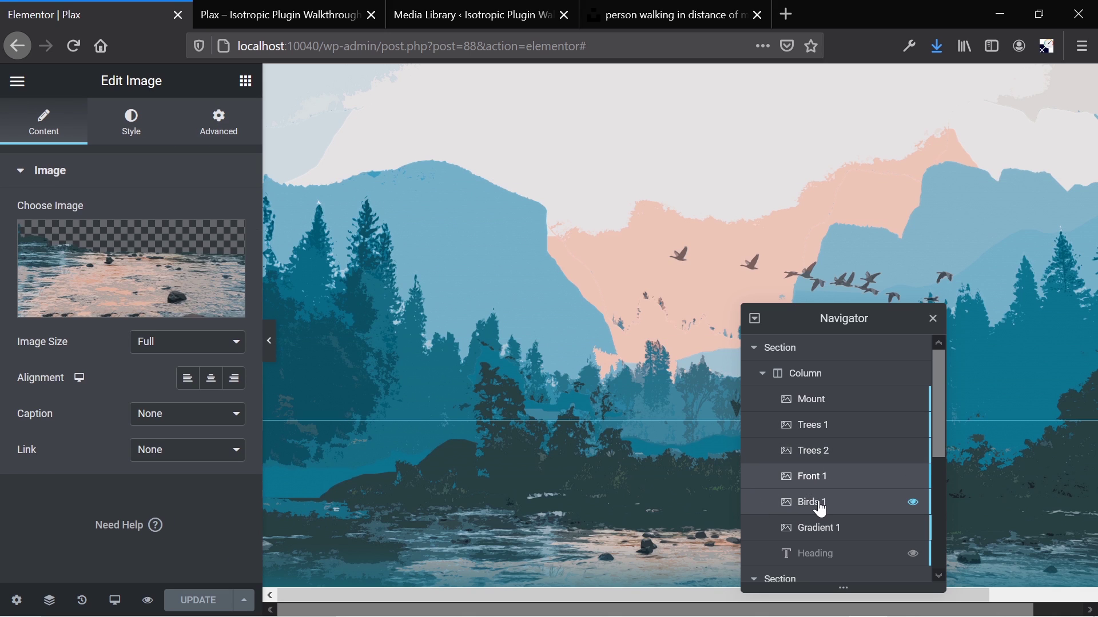
{"action": "left_click", "coordinate": [821, 506]}
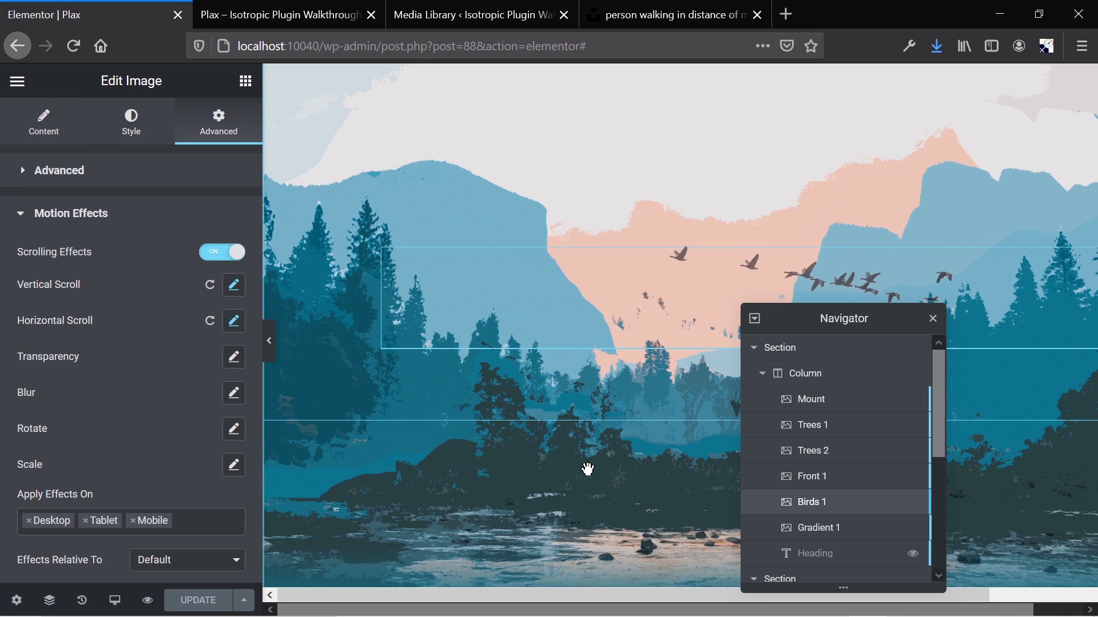
{"action": "scroll", "coordinate": [483, 509], "scroll_direction": "down", "scroll_amount": 2}
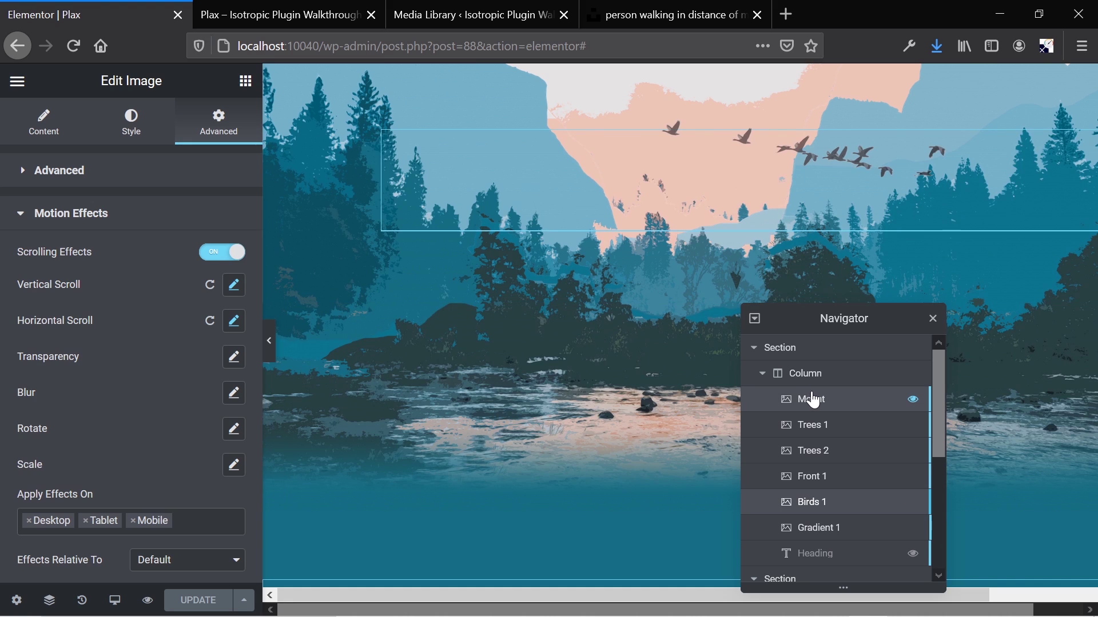
- Select the Mount image layer and review its content settings, including Image Size, and its style settings
{"action": "left_click", "coordinate": [815, 400]}
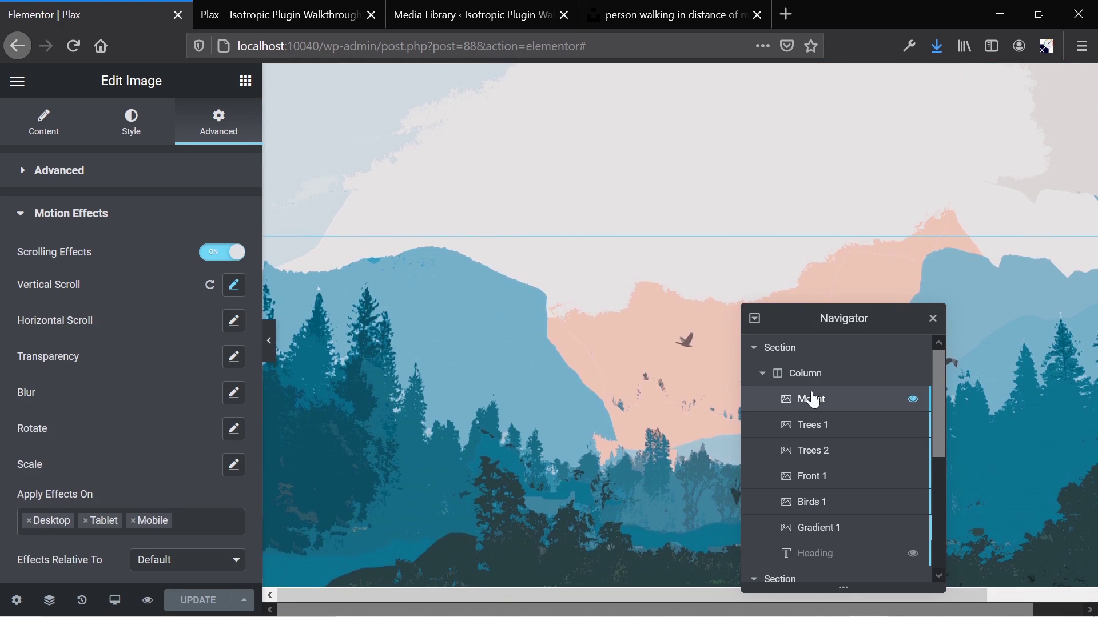
{"action": "left_click", "coordinate": [126, 133]}
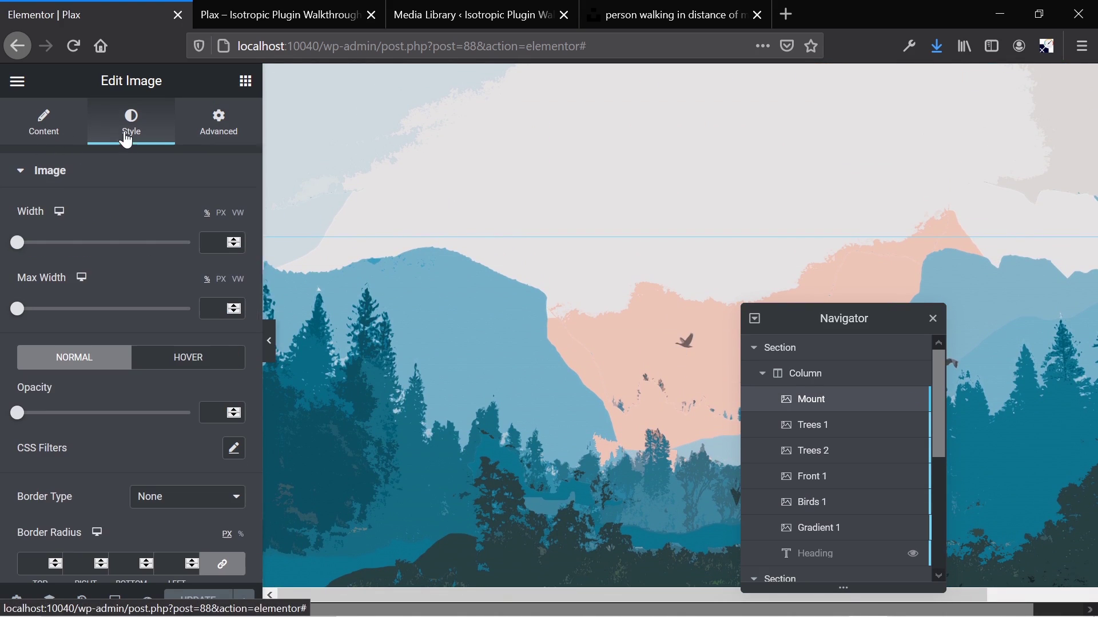
{"action": "left_click", "coordinate": [44, 132]}
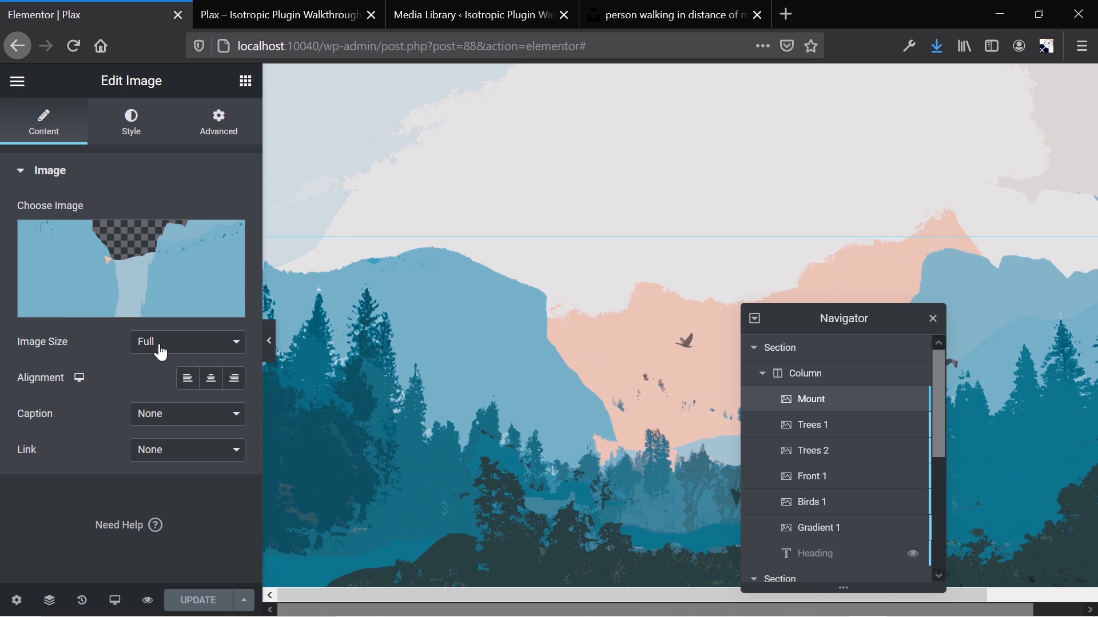
{"action": "left_click", "coordinate": [131, 126]}
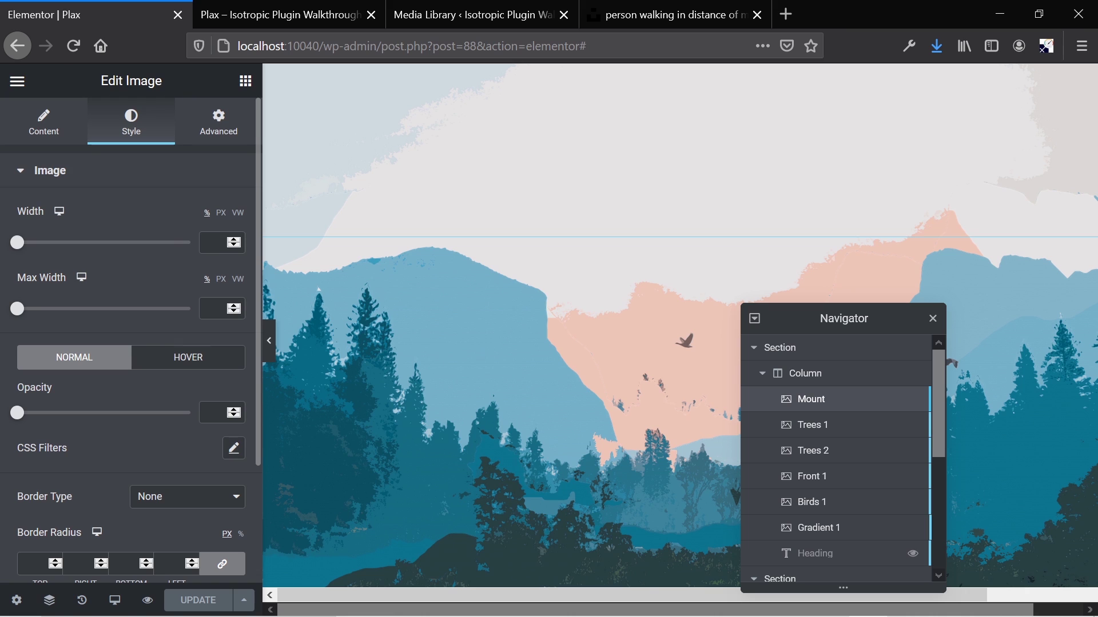
{"action": "scroll", "coordinate": [203, 240], "scroll_direction": "down", "scroll_amount": 1}
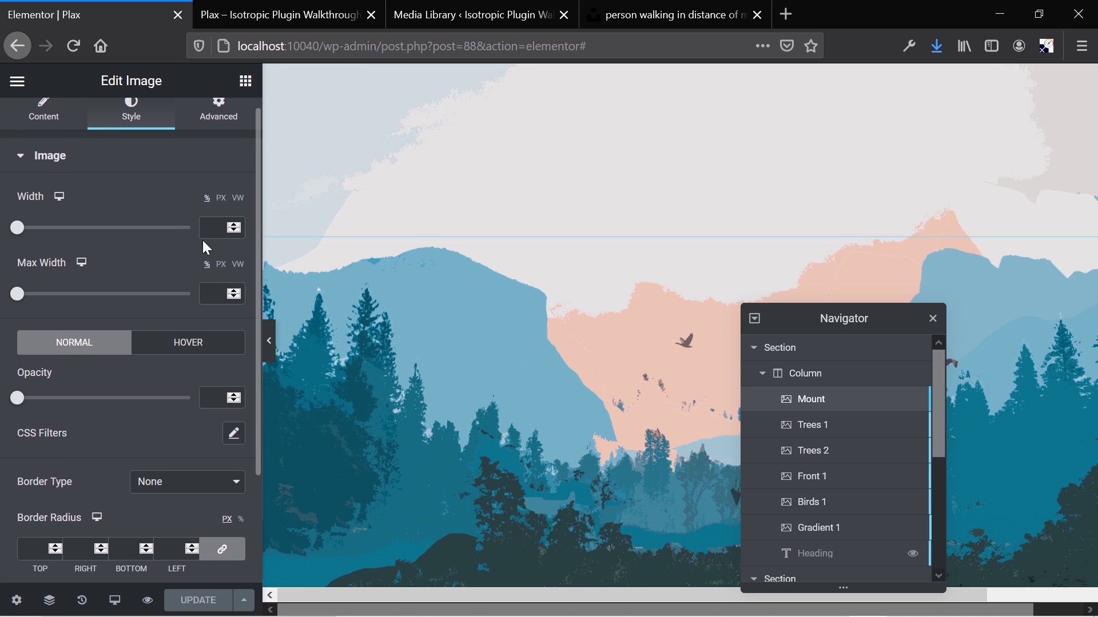
- Review the Mount layer's advanced Positioning options: width, position, horizontal and vertical orientation, and offsets
{"action": "left_click", "coordinate": [219, 109]}
{"action": "scroll", "coordinate": [140, 364], "scroll_direction": "down", "scroll_amount": 1}
{"action": "scroll", "coordinate": [138, 364], "scroll_direction": "down", "scroll_amount": 5}
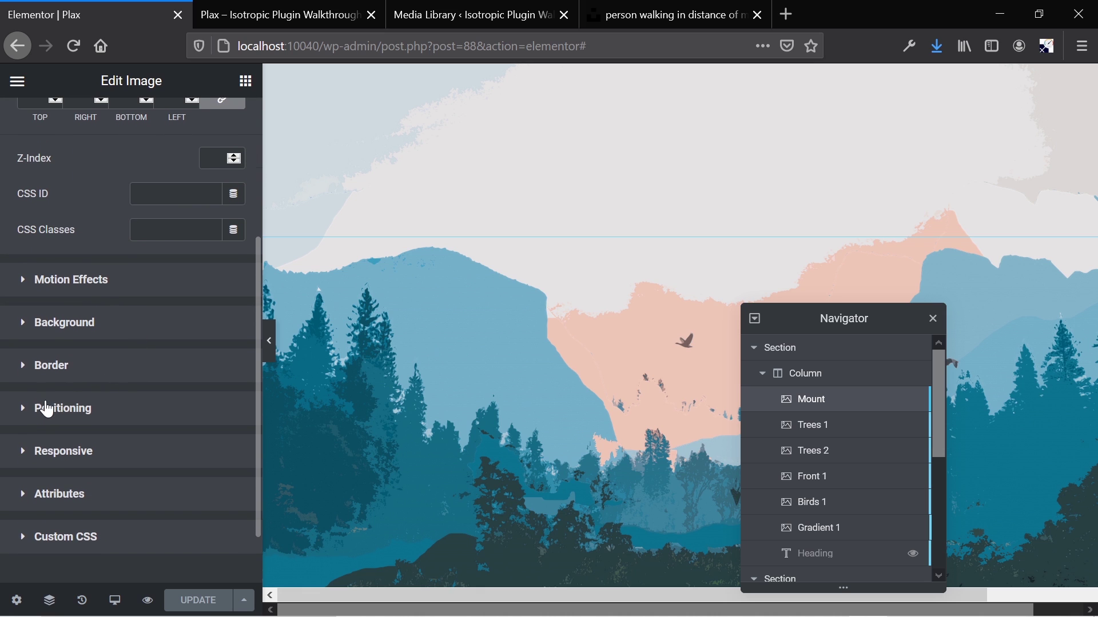
{"action": "left_click", "coordinate": [42, 410]}
{"action": "scroll", "coordinate": [141, 399], "scroll_direction": "down", "scroll_amount": 1}
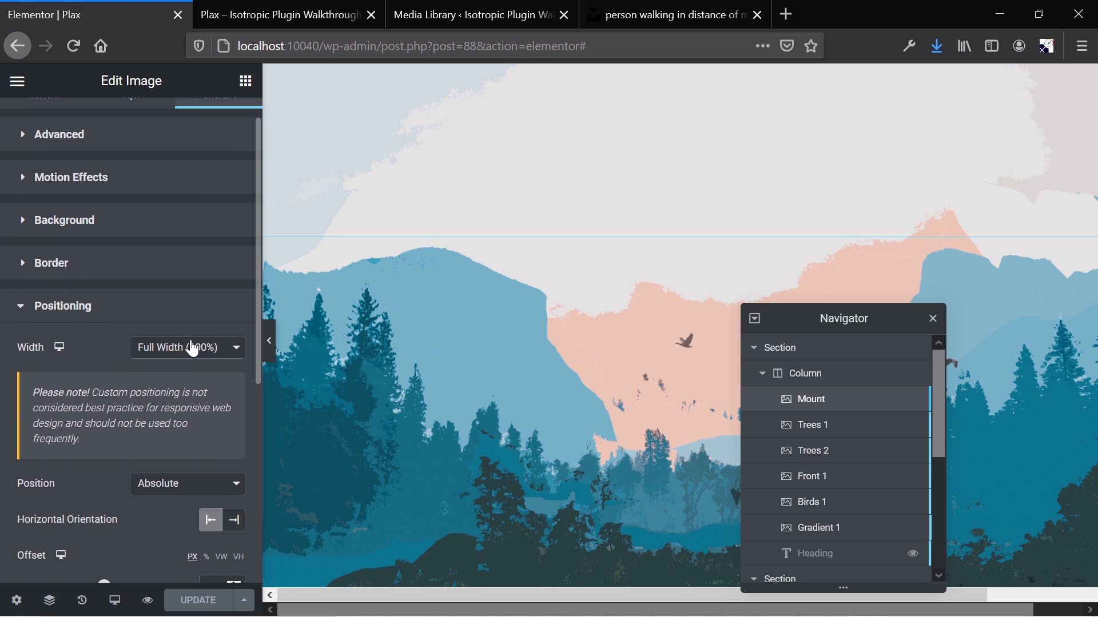
{"action": "scroll", "coordinate": [228, 357], "scroll_direction": "down", "scroll_amount": 1}
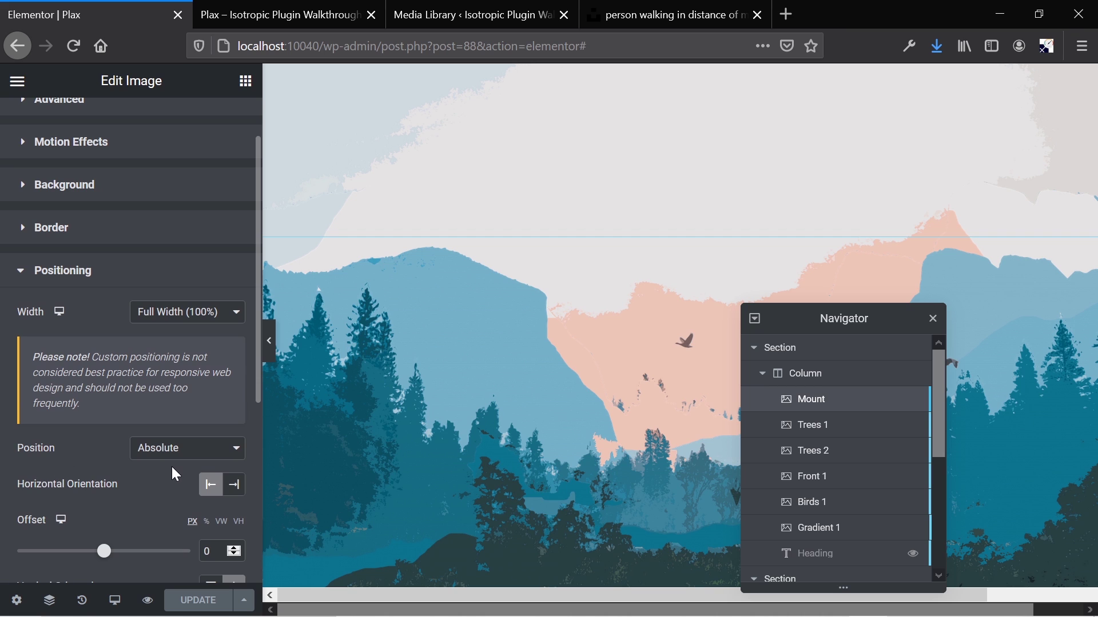
{"action": "scroll", "coordinate": [174, 468], "scroll_direction": "down", "scroll_amount": 2}
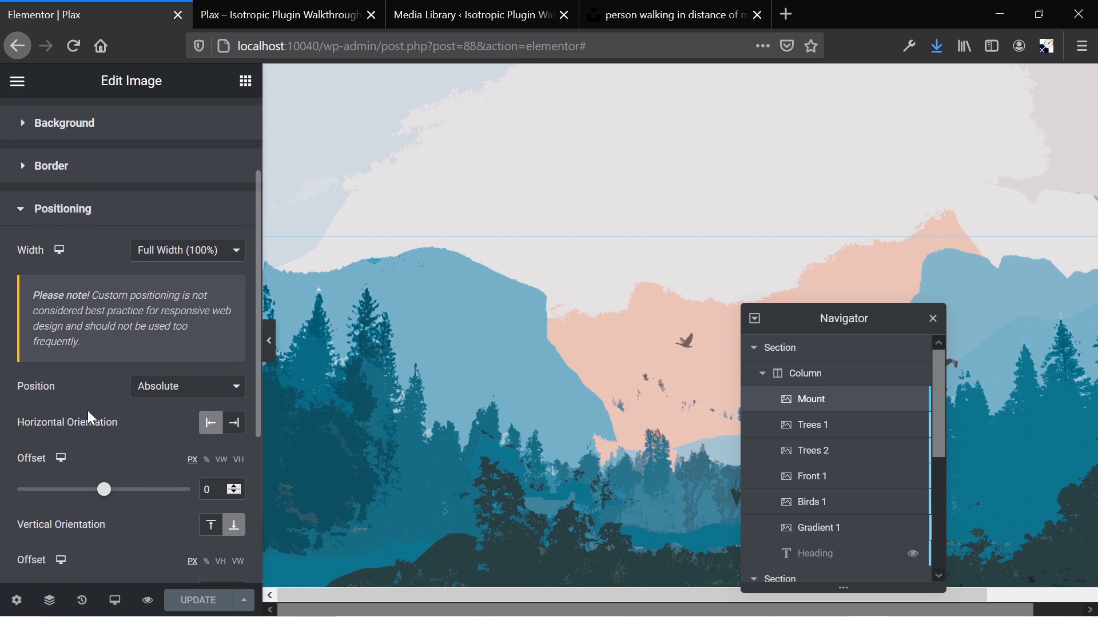
{"action": "scroll", "coordinate": [87, 411], "scroll_direction": "down", "scroll_amount": 3}
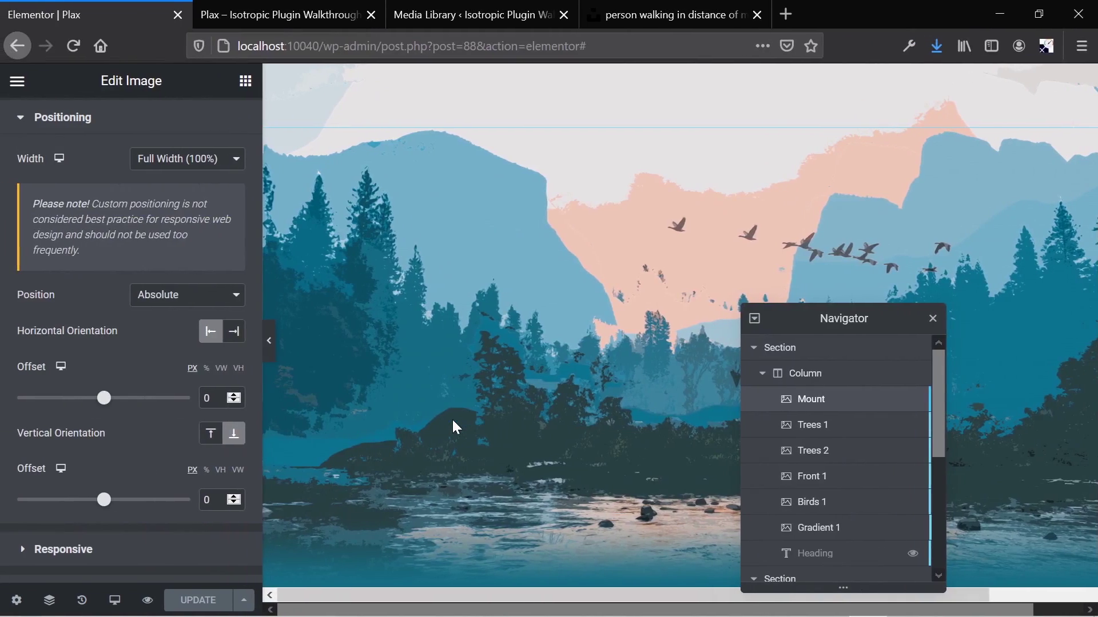
- Switch to Photoshop, isolate Layer 3 with the trees, and examine its filled lower area with the Move tool active
{"action": "key", "text": "alt+Tab"}
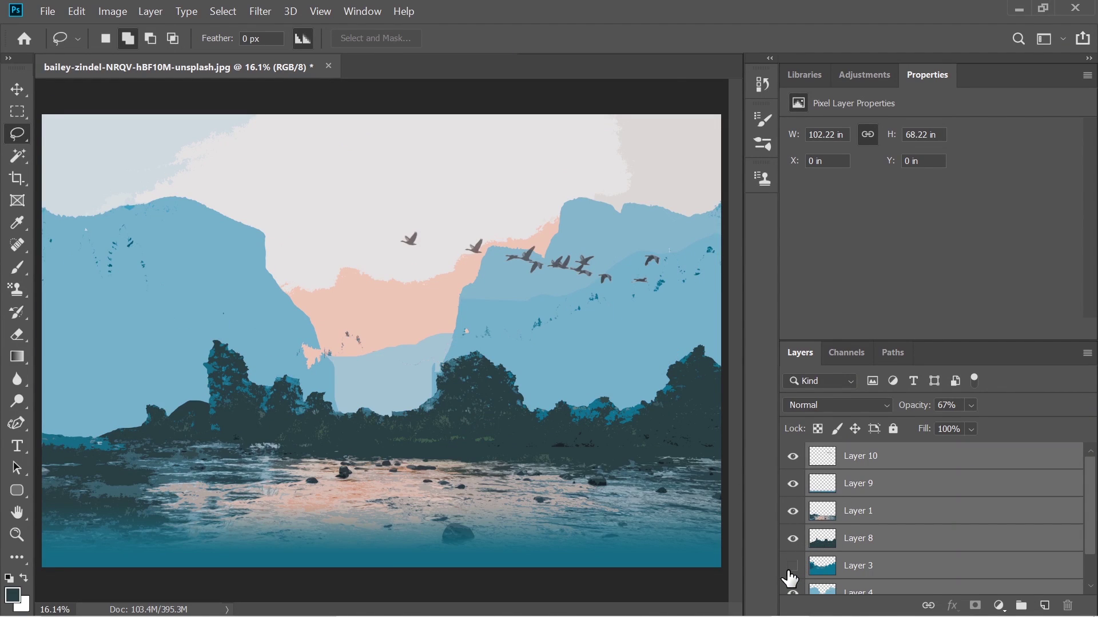
{"action": "left_click", "coordinate": [793, 566], "text": "alt"}
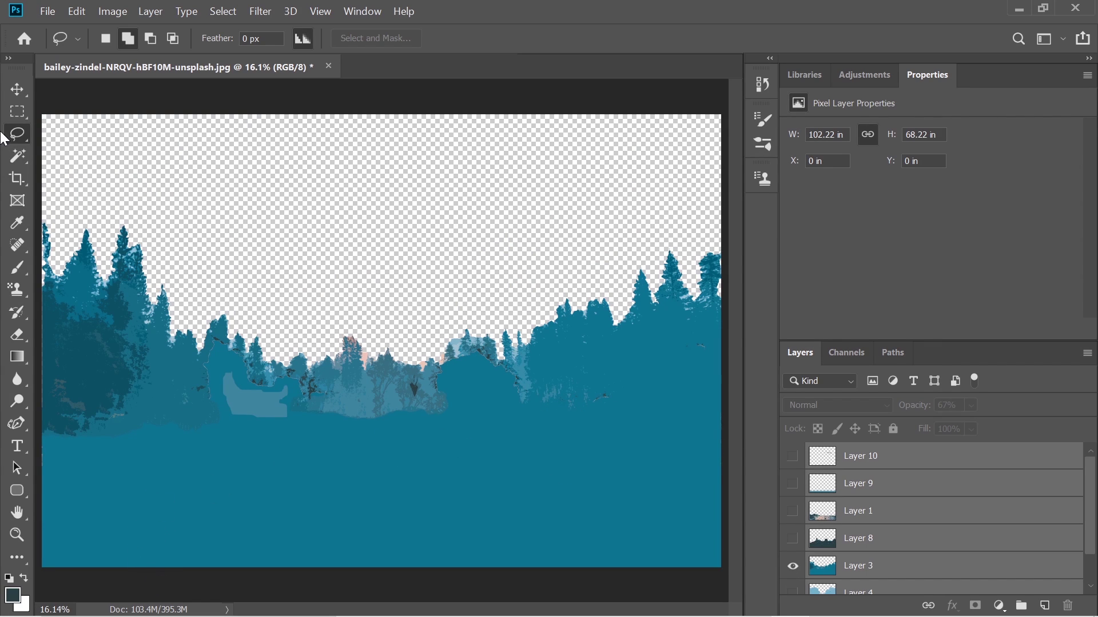
{"action": "left_click", "coordinate": [17, 89]}
{"action": "mouse_move", "coordinate": [156, 443]}
{"action": "left_mouse_down"}
{"action": "mouse_move", "coordinate": [153, 334]}
{"action": "mouse_move", "coordinate": [144, 407]}
{"action": "mouse_move", "coordinate": [160, 444]}
{"action": "left_mouse_up"}
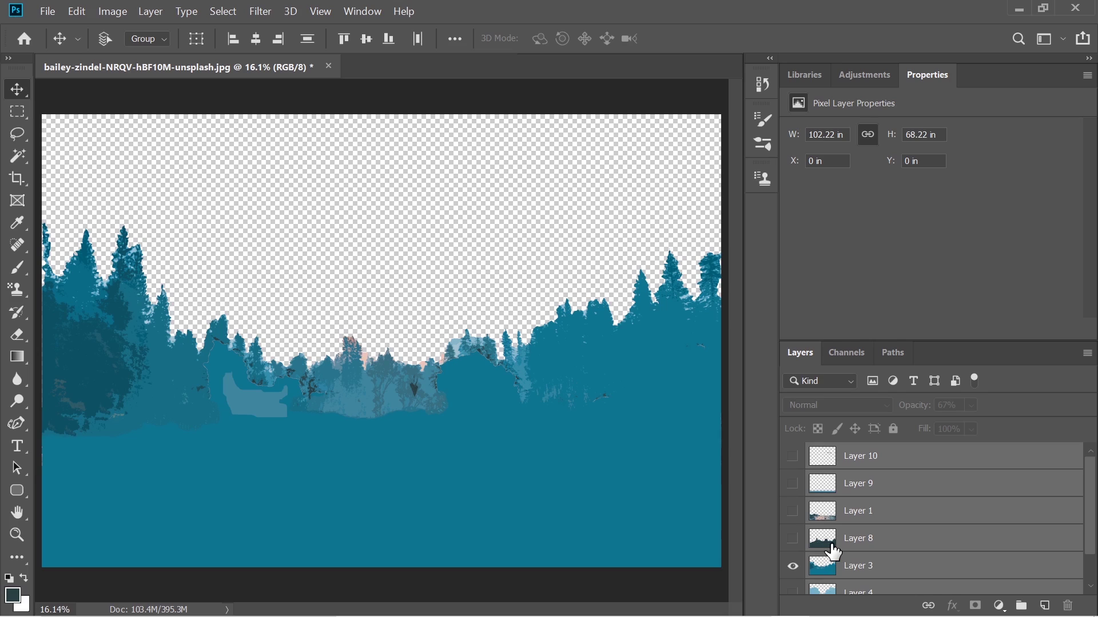
- Hide Layer 3, rebuild the scene by showing Layers 1, 8, 3, 4 and 0 one by one, and switch back to Elementor
{"action": "left_click", "coordinate": [793, 566]}
{"action": "left_click", "coordinate": [793, 511]}
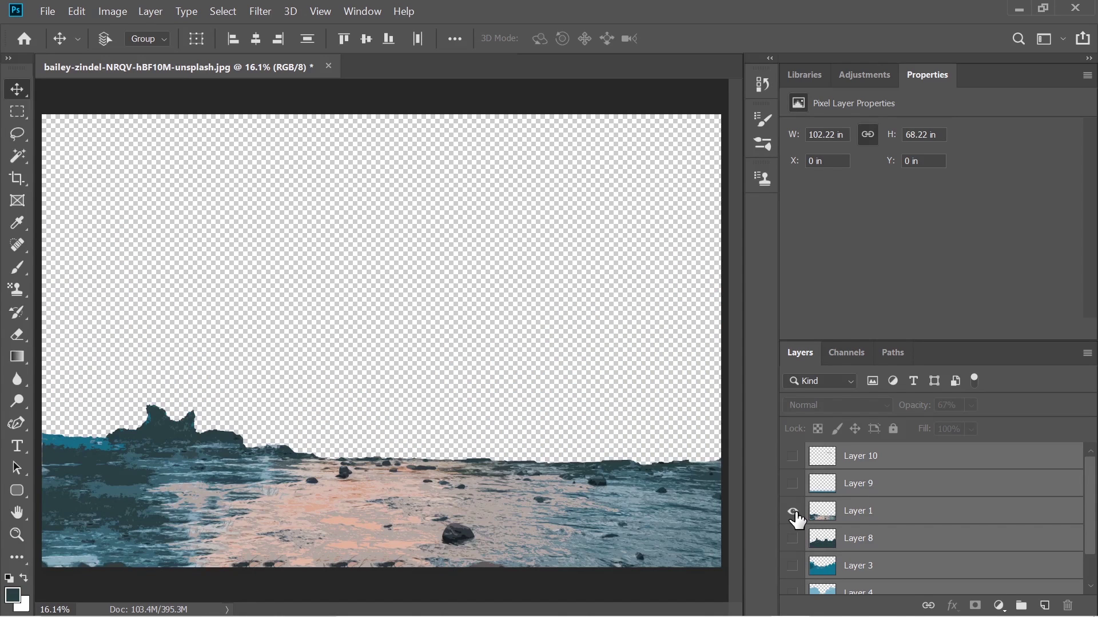
{"action": "left_click", "coordinate": [793, 540]}
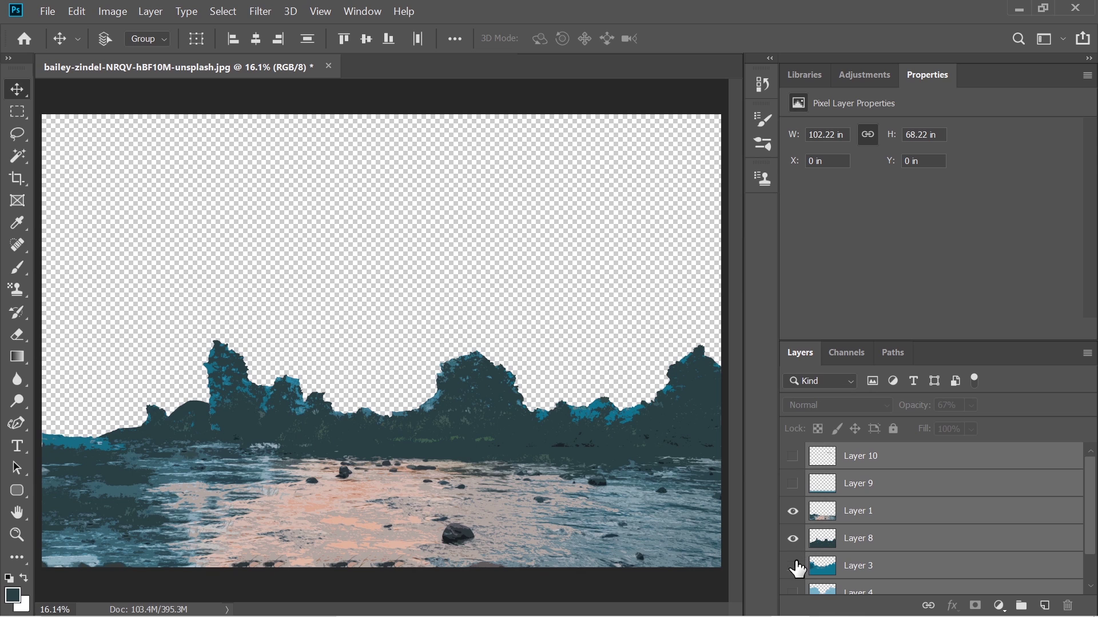
{"action": "left_click", "coordinate": [793, 565]}
{"action": "scroll", "coordinate": [797, 564], "scroll_direction": "down", "scroll_amount": 1}
{"action": "left_click", "coordinate": [794, 555]}
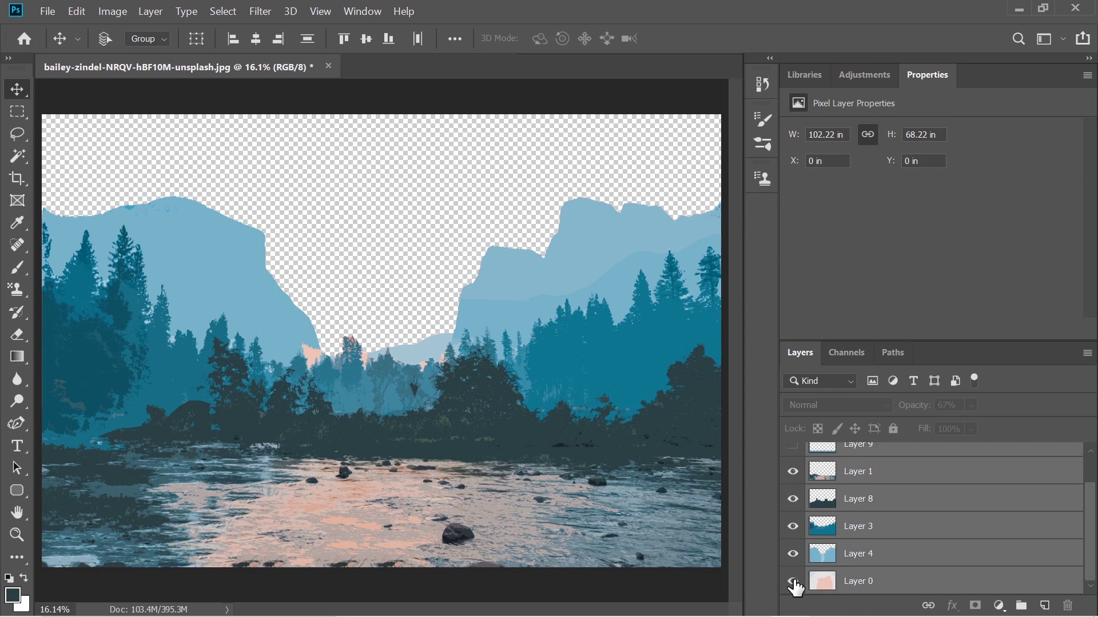
{"action": "left_click", "coordinate": [793, 581]}
{"action": "key", "text": "alt+Tab"}
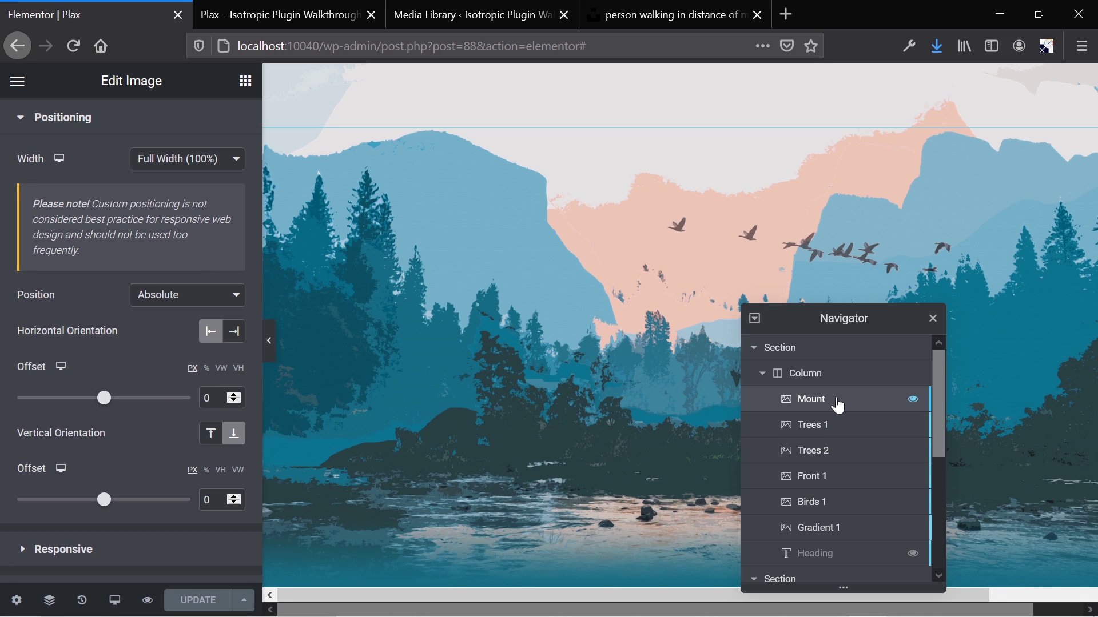
- Check the Trees 1 layer's motion effects and reselect the Mount layer to view its positioning settings
{"action": "left_click", "coordinate": [839, 435]}
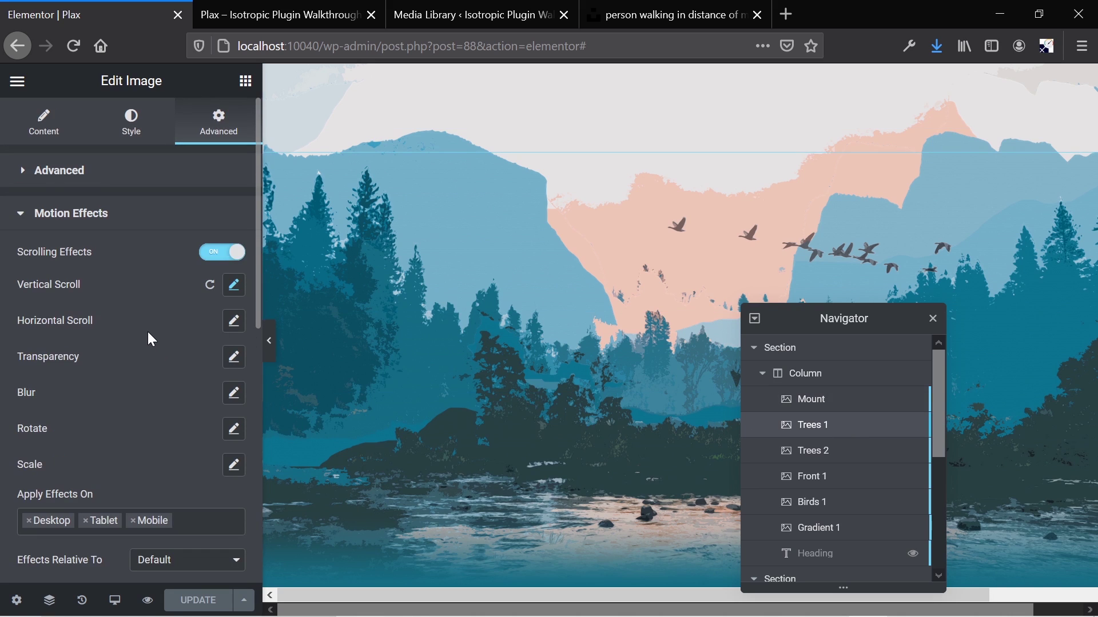
{"action": "right_click", "coordinate": [842, 408]}
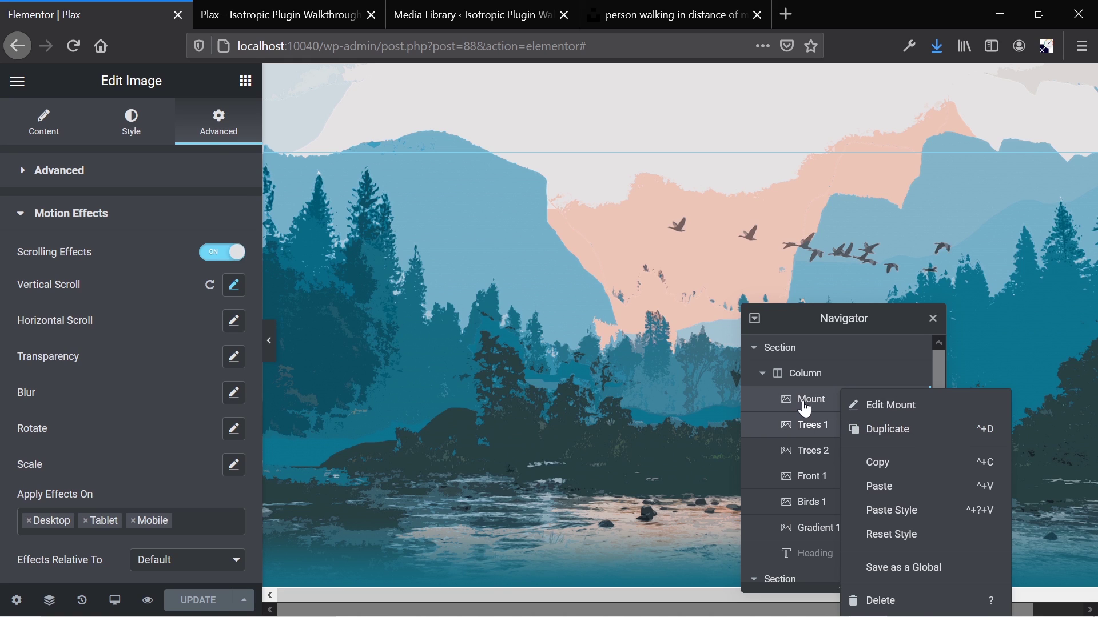
{"action": "left_click", "coordinate": [777, 406]}
{"action": "scroll", "coordinate": [152, 358], "scroll_direction": "down", "scroll_amount": 1}
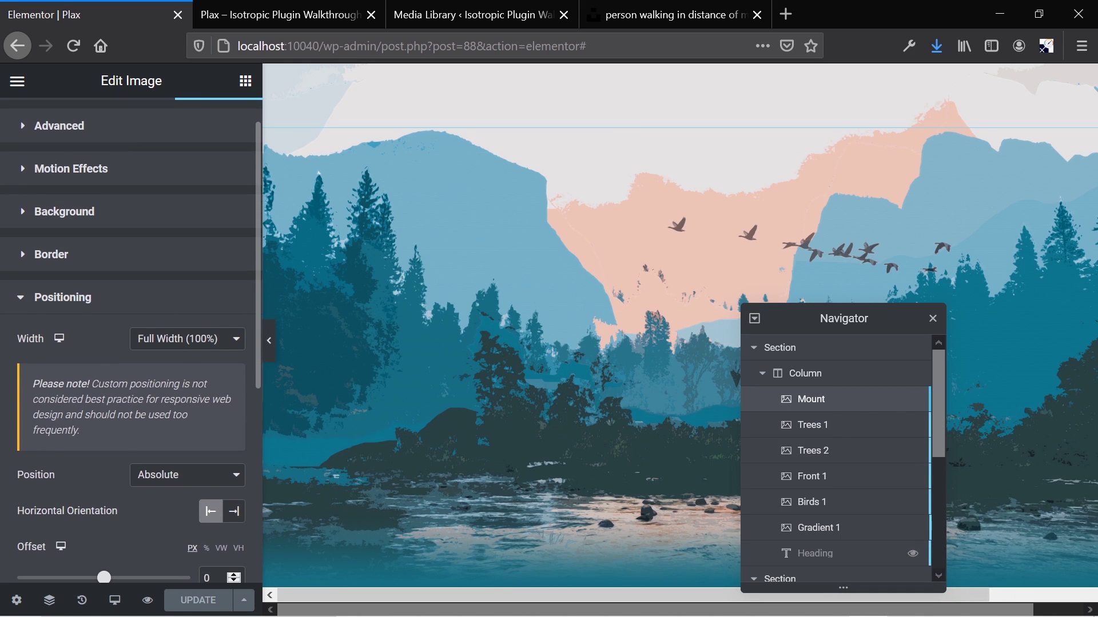
{"action": "scroll", "coordinate": [48, 280], "scroll_direction": "up", "scroll_amount": 1}
- Recheck the Mount layer's image, style and advanced spacing settings, and examine its Positioning width, orientation and offset options
{"action": "left_click", "coordinate": [43, 121]}
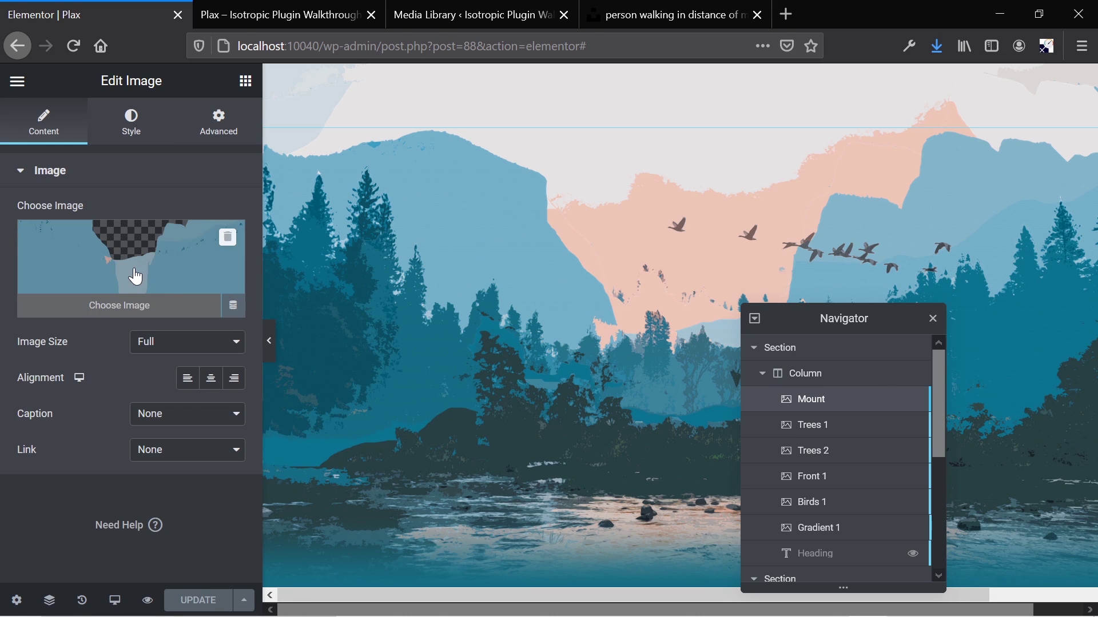
{"action": "left_click", "coordinate": [133, 122]}
{"action": "left_click", "coordinate": [205, 123]}
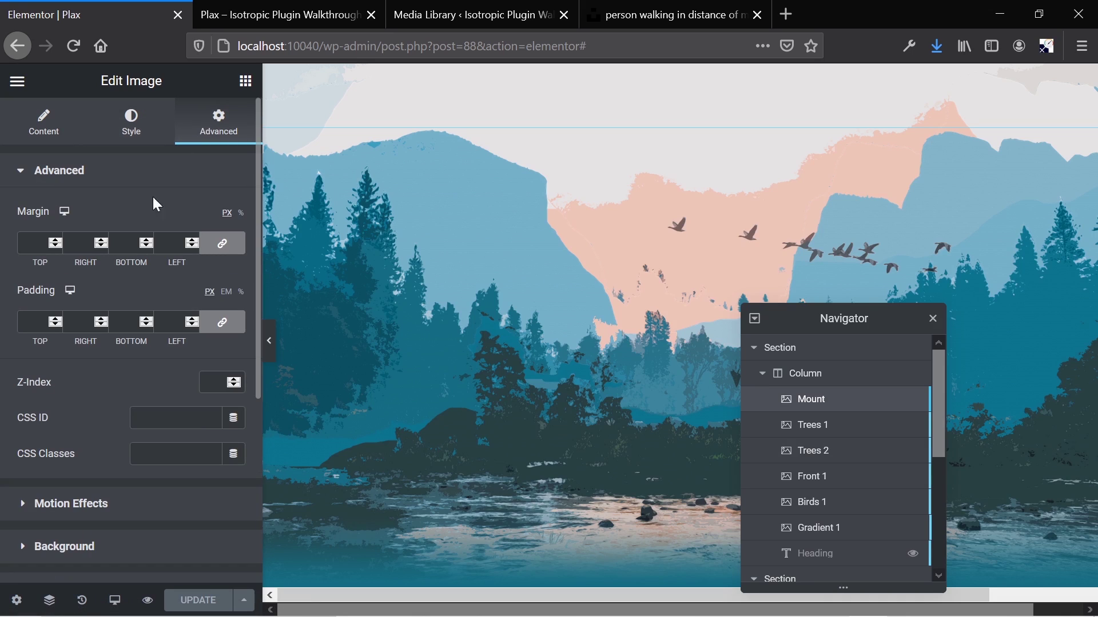
{"action": "scroll", "coordinate": [75, 416], "scroll_direction": "down", "scroll_amount": 4}
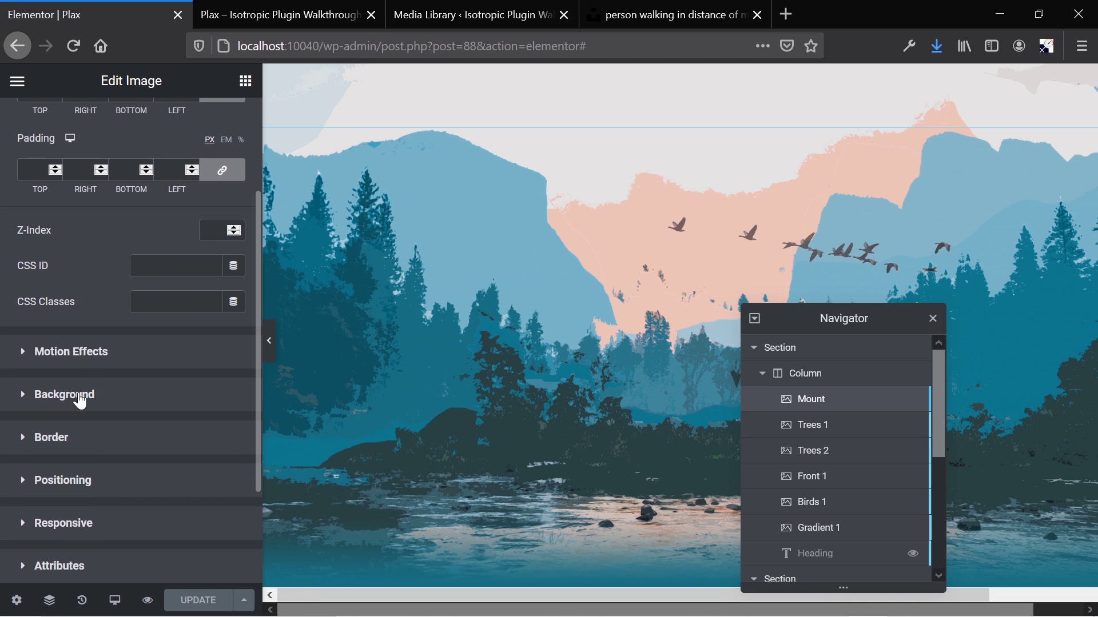
{"action": "left_click", "coordinate": [31, 406]}
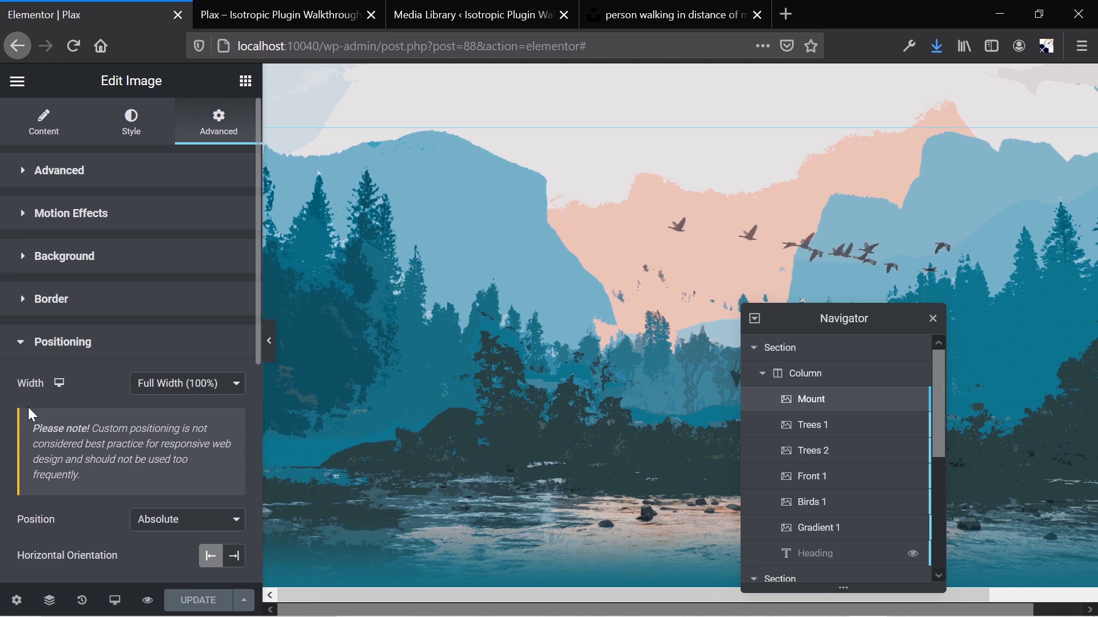
{"action": "scroll", "coordinate": [90, 420], "scroll_direction": "down", "scroll_amount": 3}
{"action": "scroll", "coordinate": [180, 395], "scroll_direction": "down", "scroll_amount": 1}
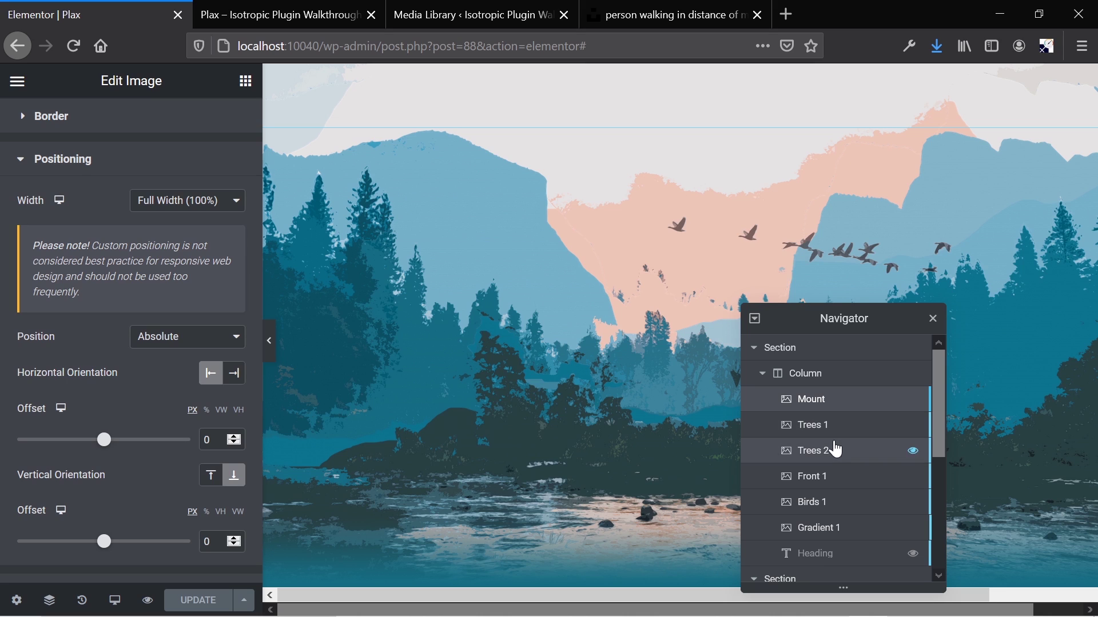
- Examine the images of the Front 1 and Gradient 1 layers and how the gradient blends the water into the section below
{"action": "left_click", "coordinate": [849, 484]}
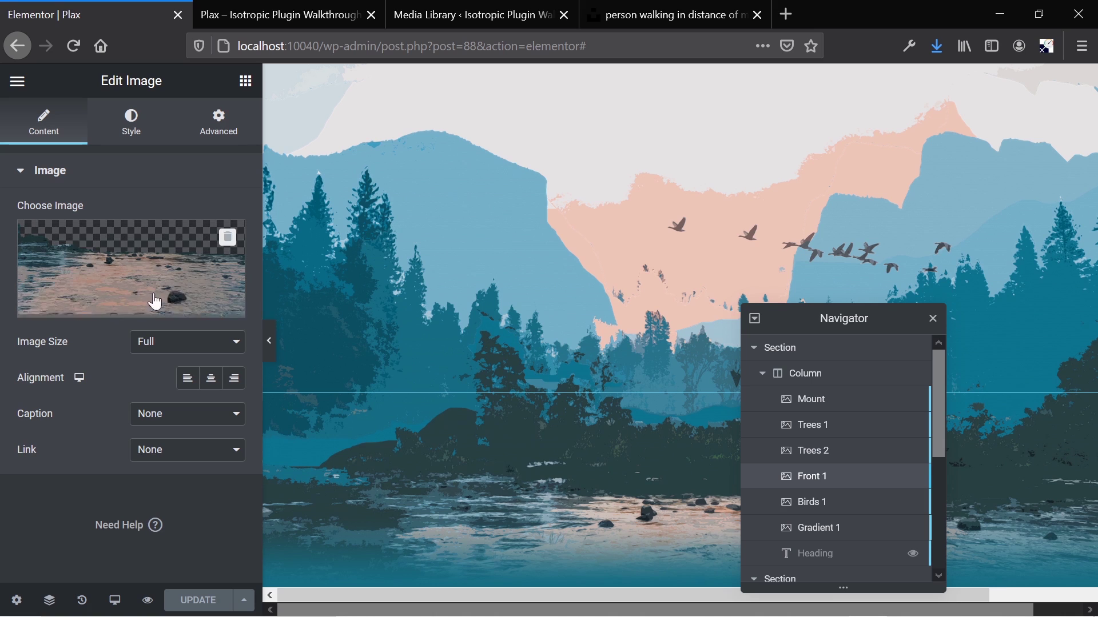
{"action": "left_click", "coordinate": [831, 537]}
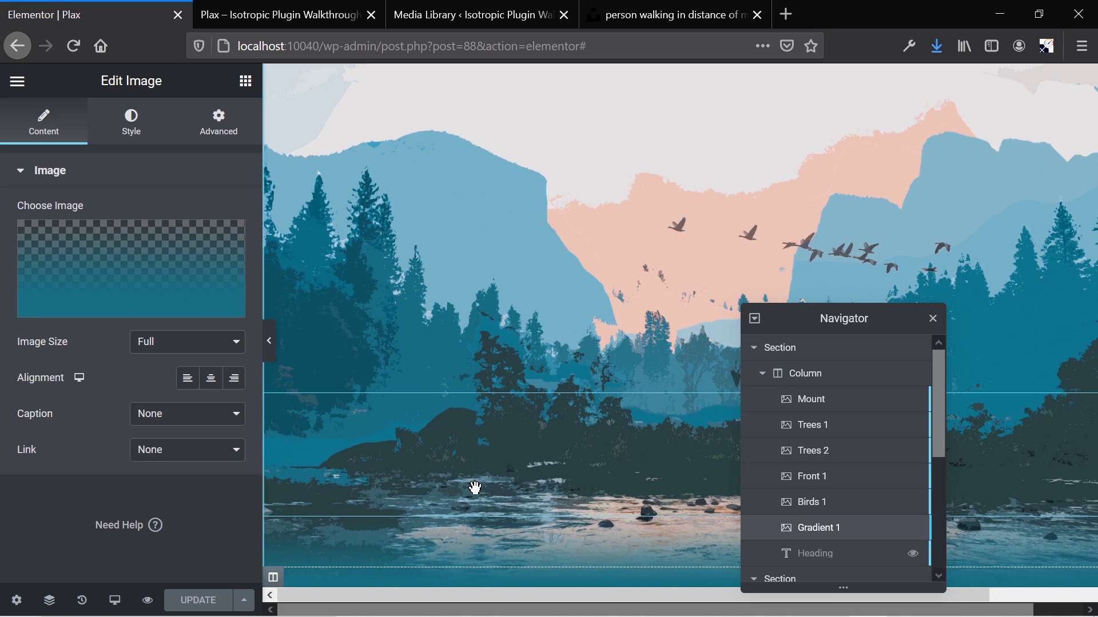
{"action": "scroll", "coordinate": [473, 488], "scroll_direction": "down", "scroll_amount": 3}
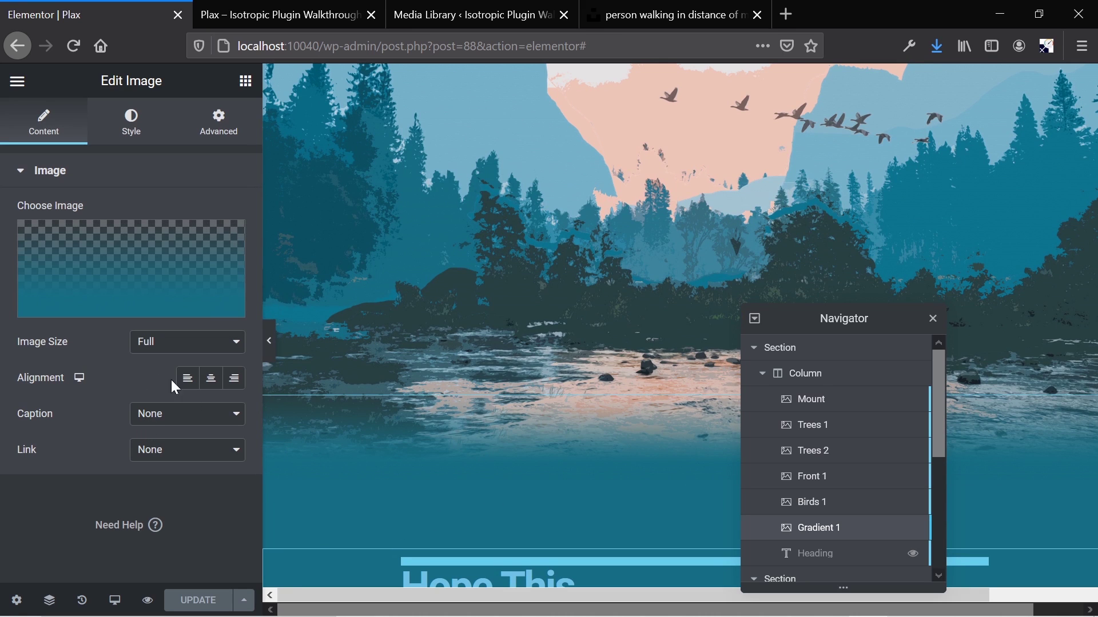
{"action": "scroll", "coordinate": [482, 501], "scroll_direction": "down", "scroll_amount": 6}
{"action": "scroll", "coordinate": [314, 371], "scroll_direction": "up", "scroll_amount": 5}
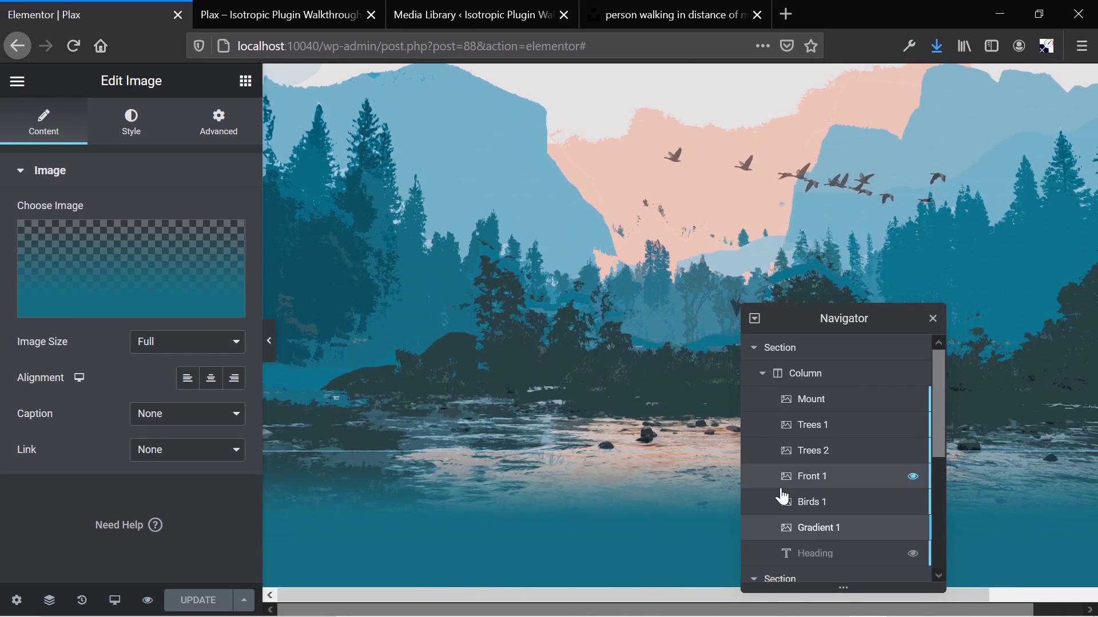
- Select the Birds 1 layer and review its Motion Effects options
{"action": "left_click", "coordinate": [810, 503]}
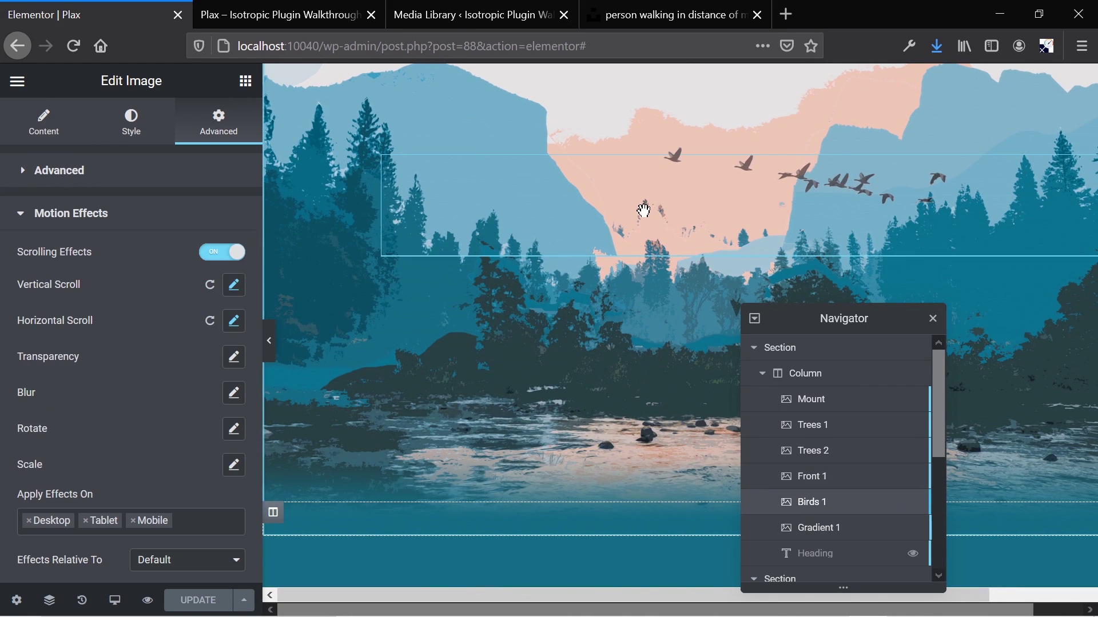
{"action": "scroll", "coordinate": [610, 210], "scroll_direction": "up", "scroll_amount": 3}
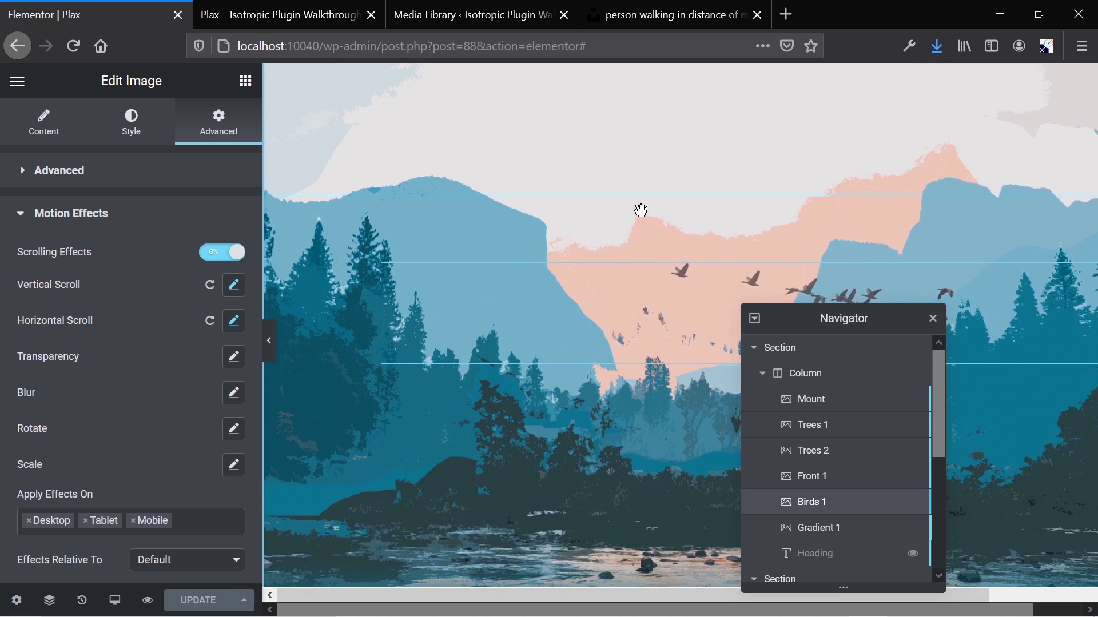
{"action": "scroll", "coordinate": [100, 273], "scroll_direction": "down", "scroll_amount": 6}
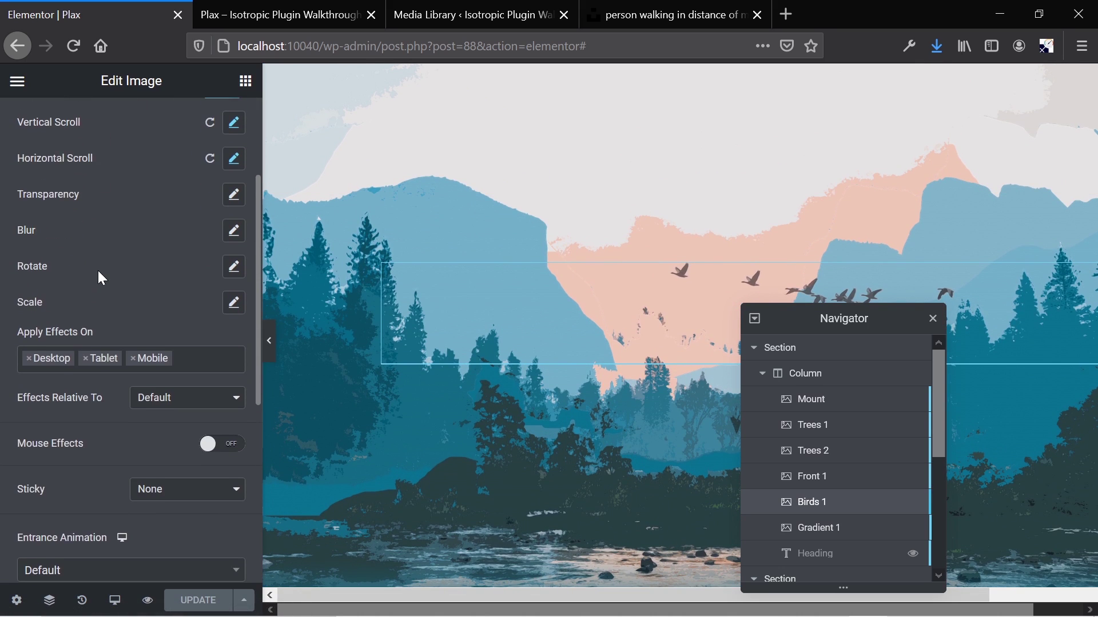
{"action": "scroll", "coordinate": [100, 278], "scroll_direction": "down", "scroll_amount": 3}
- In the Birds 1 layer's Positioning settings, set the horizontal offset to about -217 px and the vertical offset to 367 px
{"action": "left_click", "coordinate": [23, 340]}
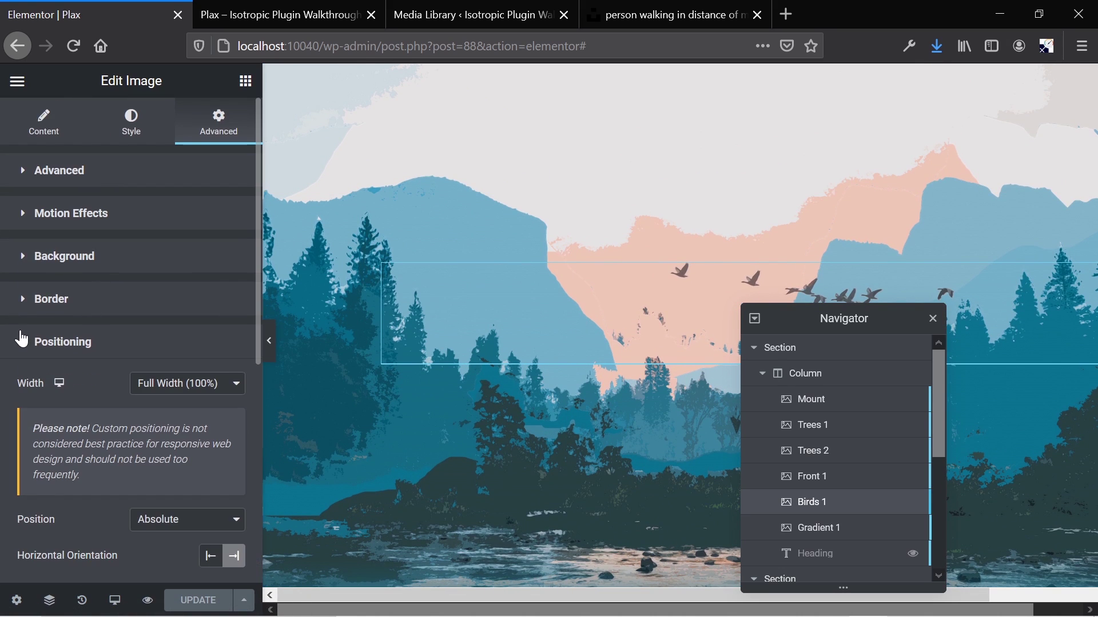
{"action": "scroll", "coordinate": [611, 454], "scroll_direction": "down", "scroll_amount": 3}
{"action": "scroll", "coordinate": [173, 471], "scroll_direction": "down", "scroll_amount": 3}
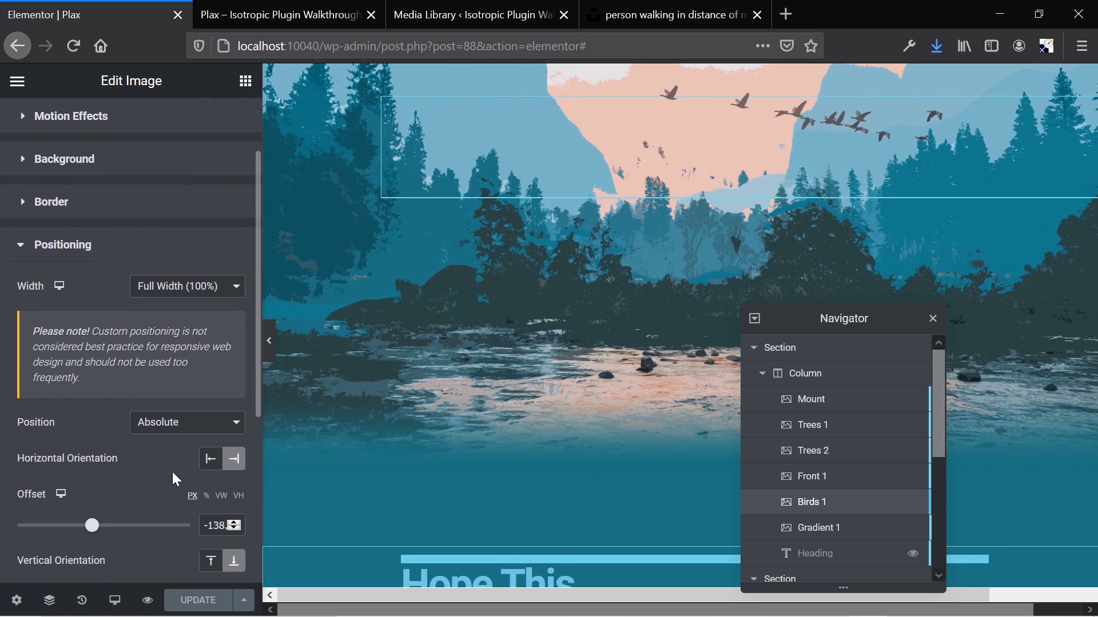
{"action": "scroll", "coordinate": [409, 389], "scroll_direction": "up", "scroll_amount": 3}
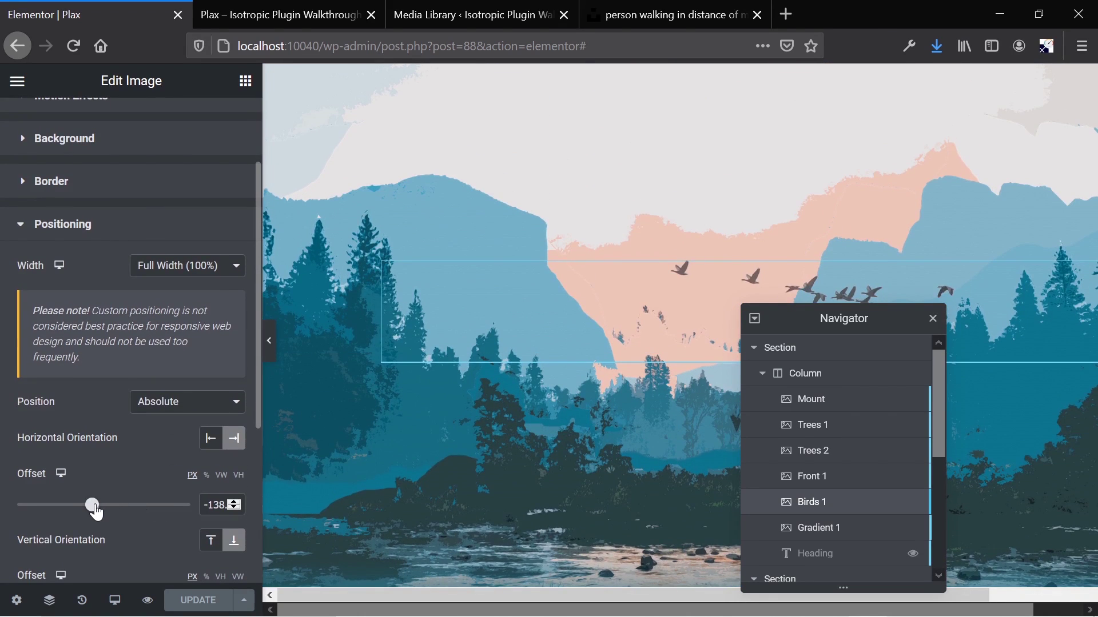
{"action": "left_click_drag", "start_coordinate": [95, 508], "coordinate": [88, 510]}
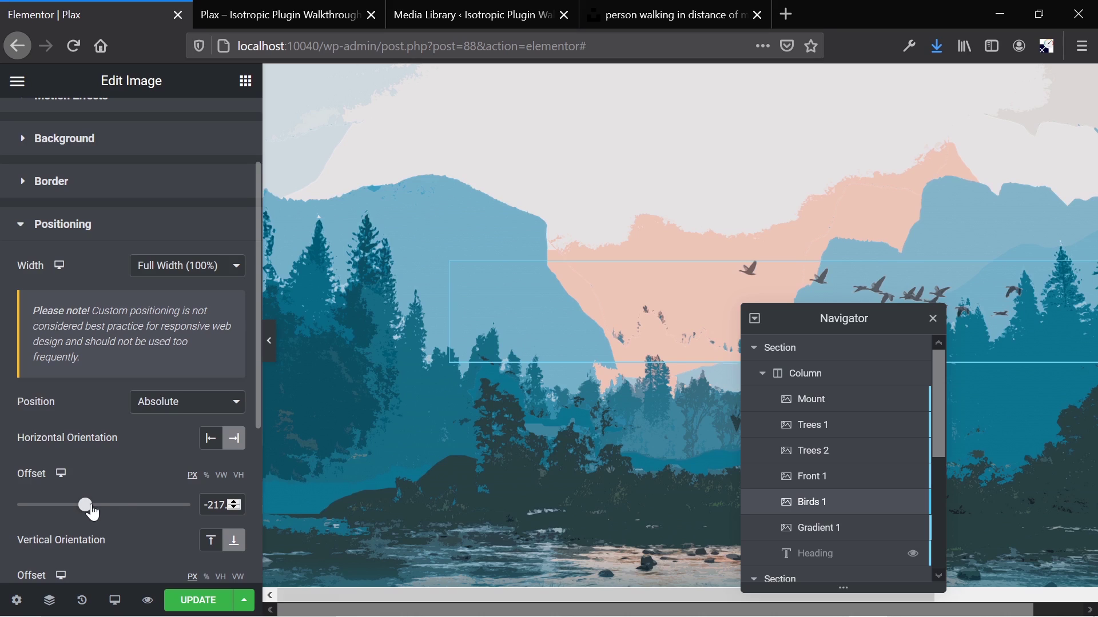
{"action": "scroll", "coordinate": [173, 515], "scroll_direction": "down", "scroll_amount": 1}
{"action": "scroll", "coordinate": [238, 535], "scroll_direction": "down", "scroll_amount": 2}
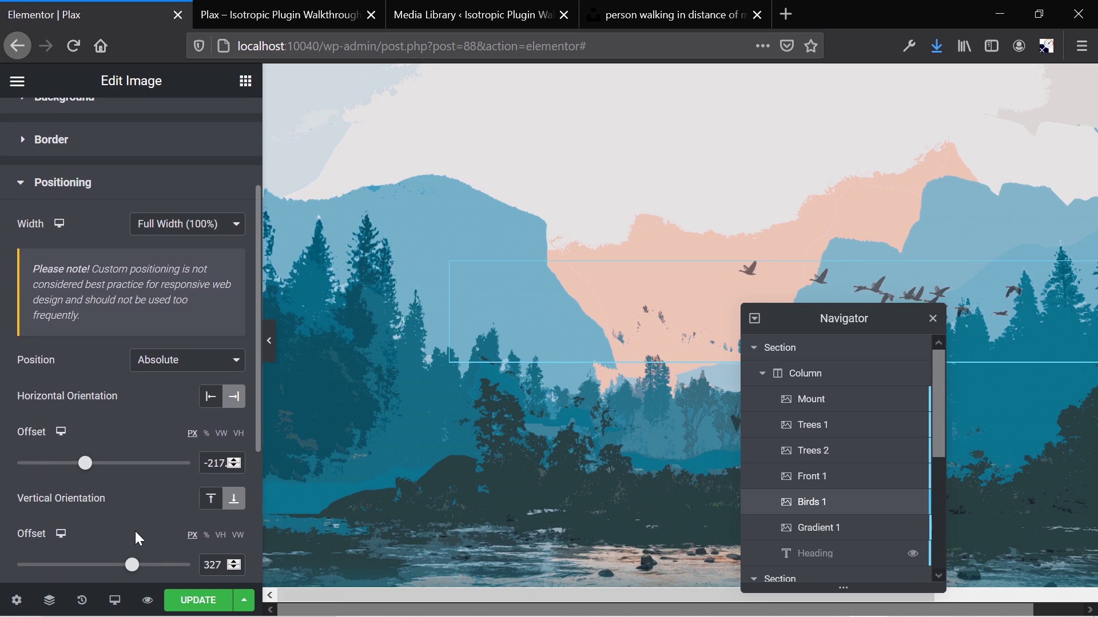
{"action": "scroll", "coordinate": [139, 539], "scroll_direction": "down", "scroll_amount": 1}
{"action": "mouse_move", "coordinate": [136, 533]}
{"action": "left_mouse_down"}
{"action": "mouse_move", "coordinate": [110, 533]}
{"action": "mouse_move", "coordinate": [139, 535]}
{"action": "left_mouse_up"}
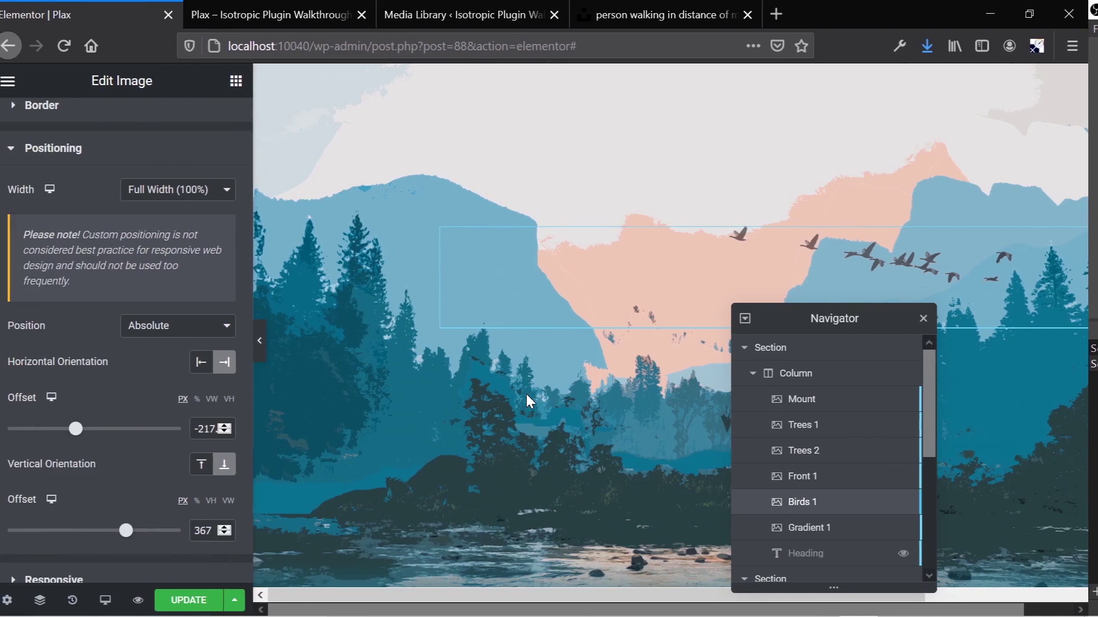
- Switch to Photoshop, activate the Hand tool, select only Layer 1, and return to Elementor in the browser
{"action": "key", "text": "alt+Tab"}
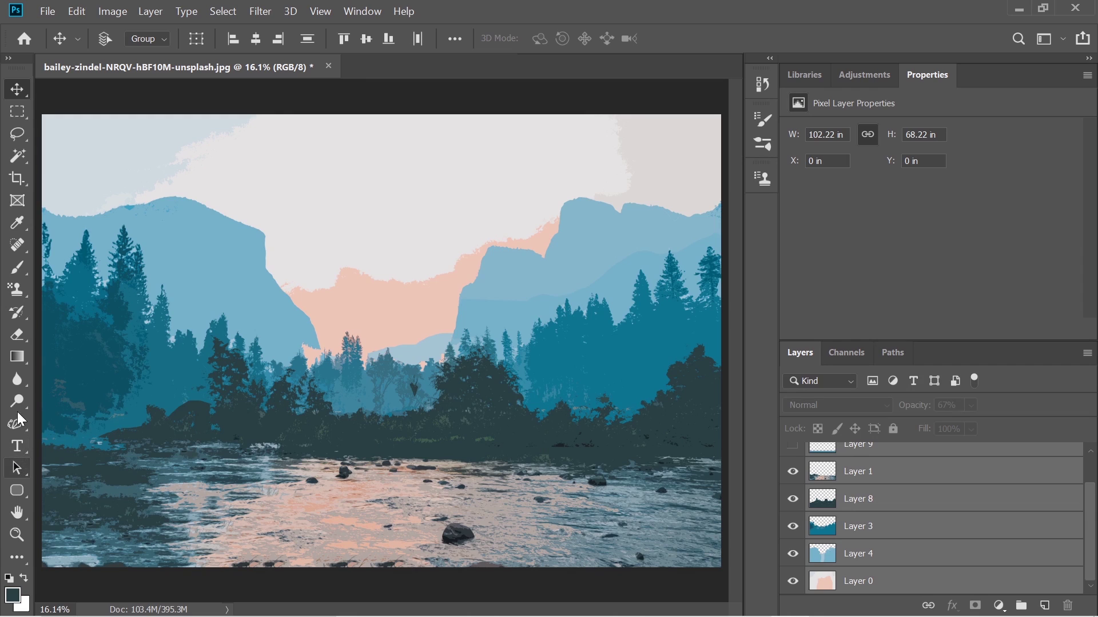
{"action": "left_click", "coordinate": [18, 515]}
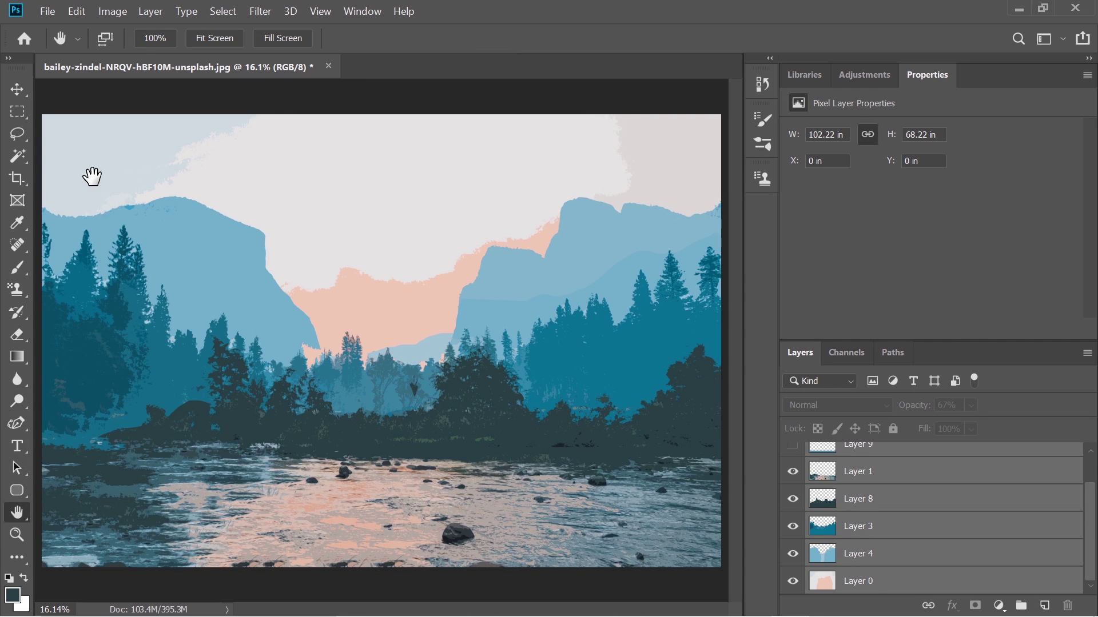
{"action": "left_click", "coordinate": [962, 473]}
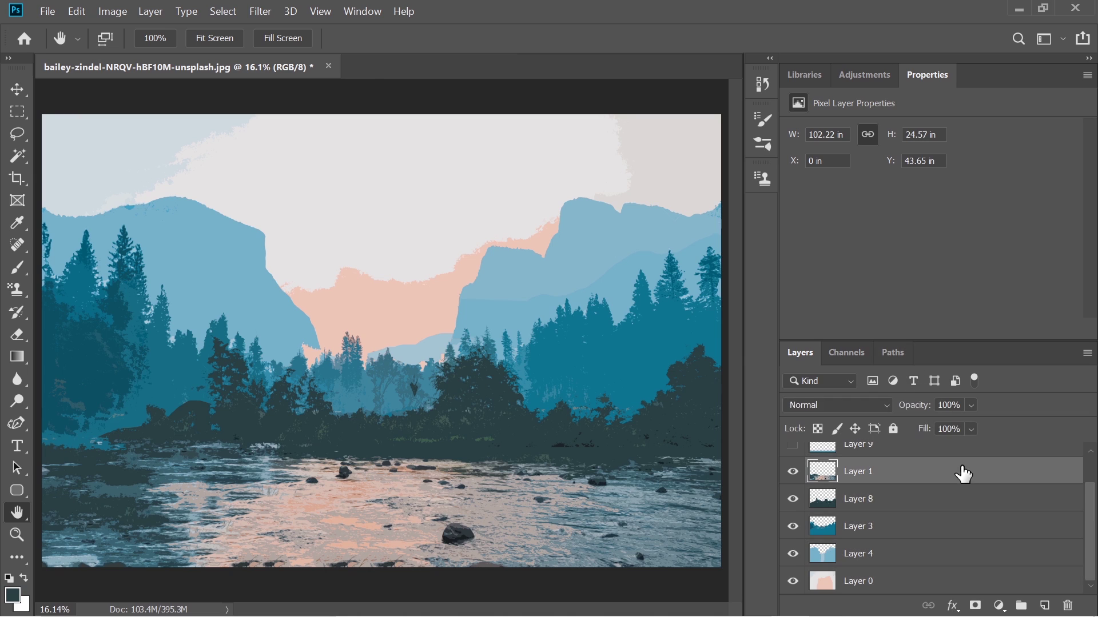
{"action": "key", "text": "alt+Tab"}
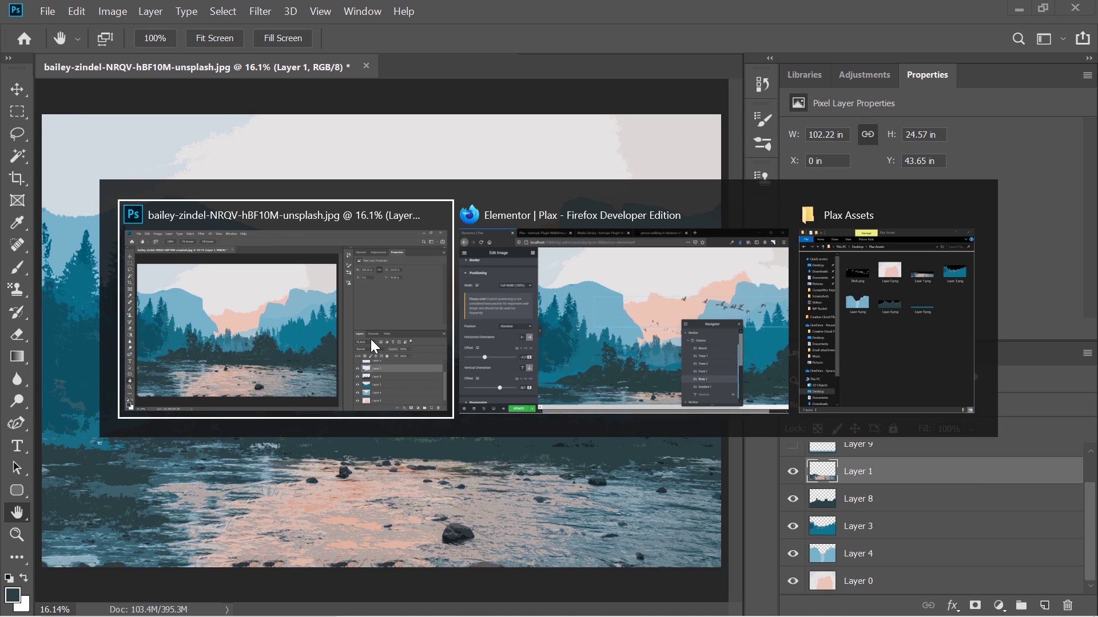
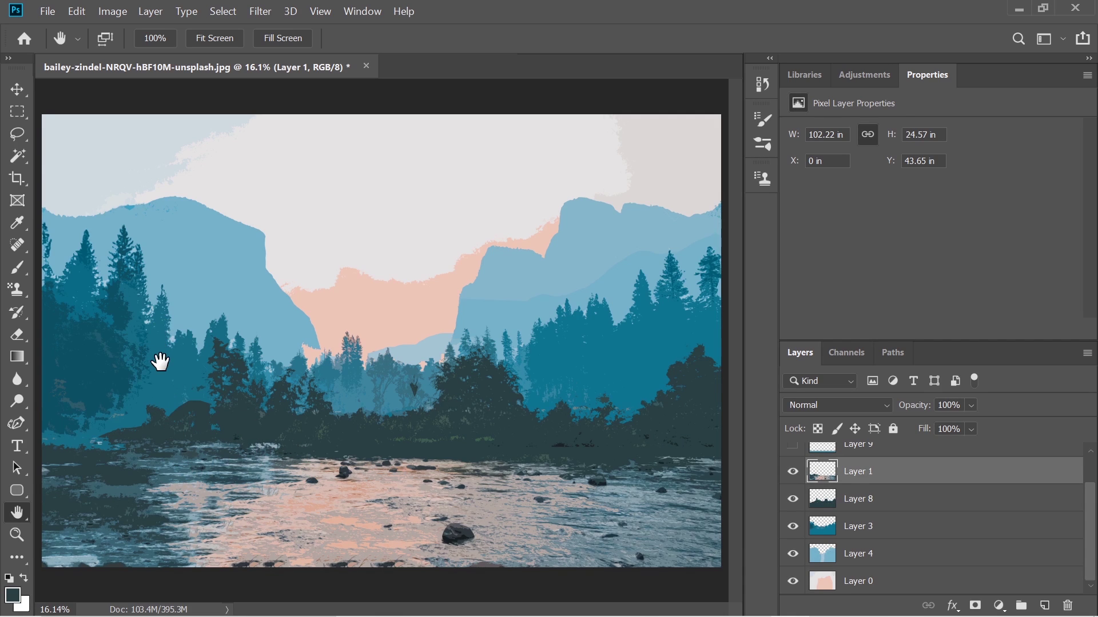
{"action": "key", "text": "alt+Tab"}
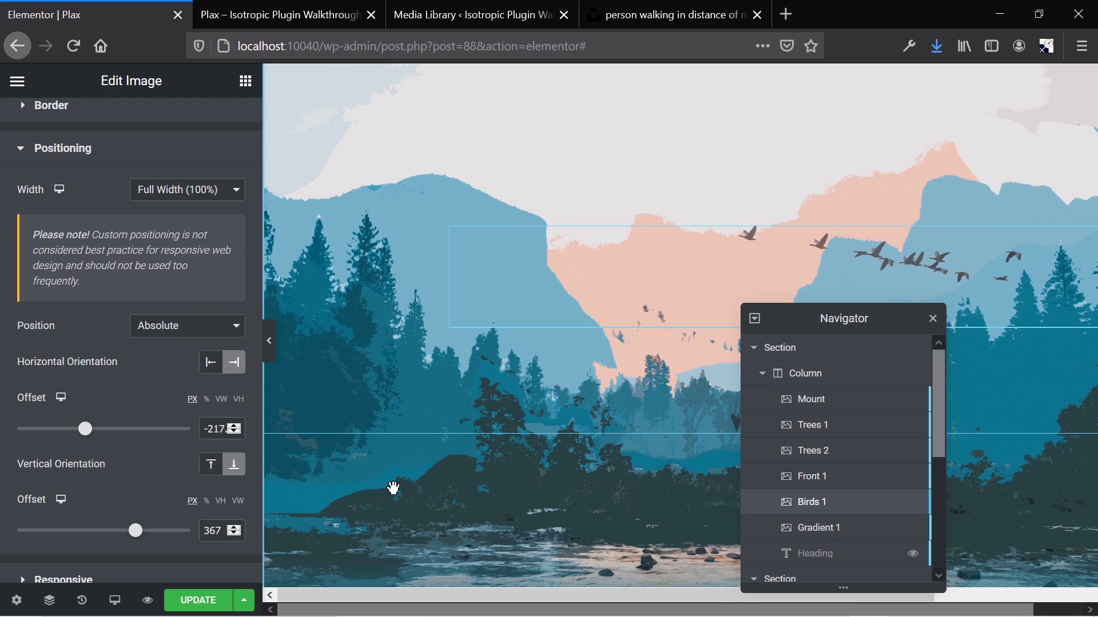
- Examine the hero's parallax movement across the layers between the top of the page and the section below
{"action": "scroll", "coordinate": [393, 488], "scroll_direction": "down", "scroll_amount": 1}
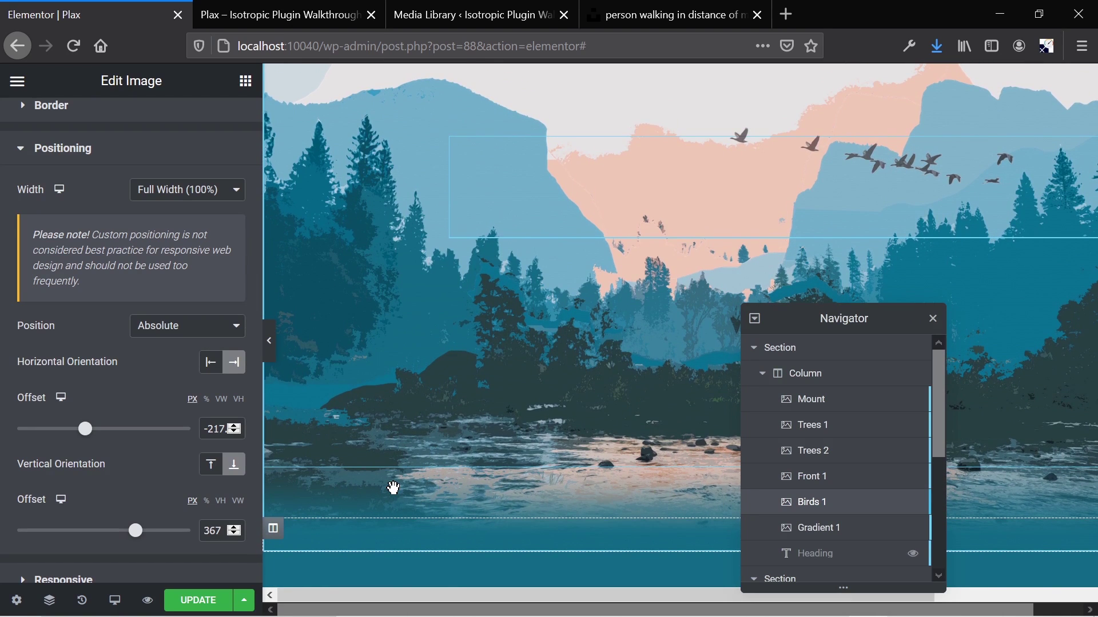
{"action": "scroll", "coordinate": [393, 487], "scroll_direction": "down", "scroll_amount": 1}
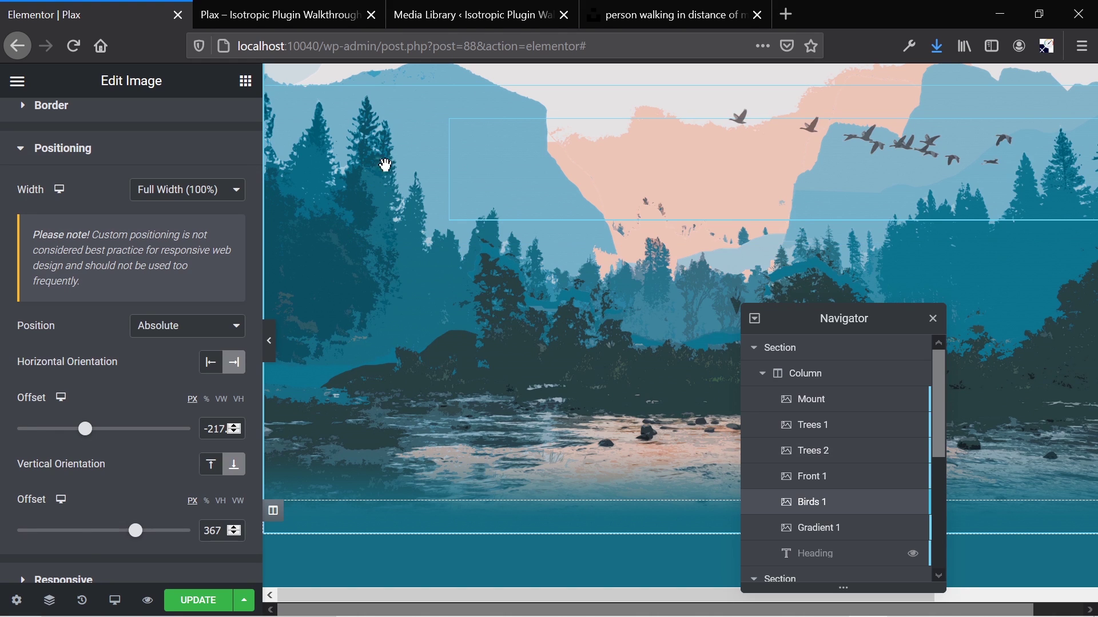
{"action": "scroll", "coordinate": [463, 185], "scroll_direction": "down", "scroll_amount": 3}
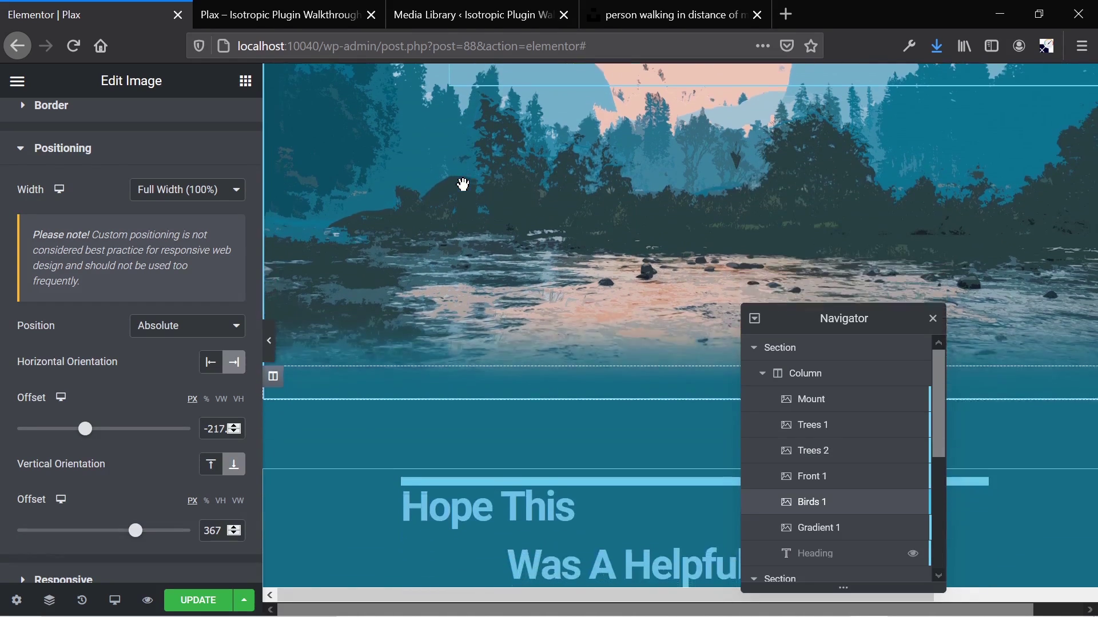
{"action": "scroll", "coordinate": [463, 184], "scroll_direction": "up", "scroll_amount": 5}
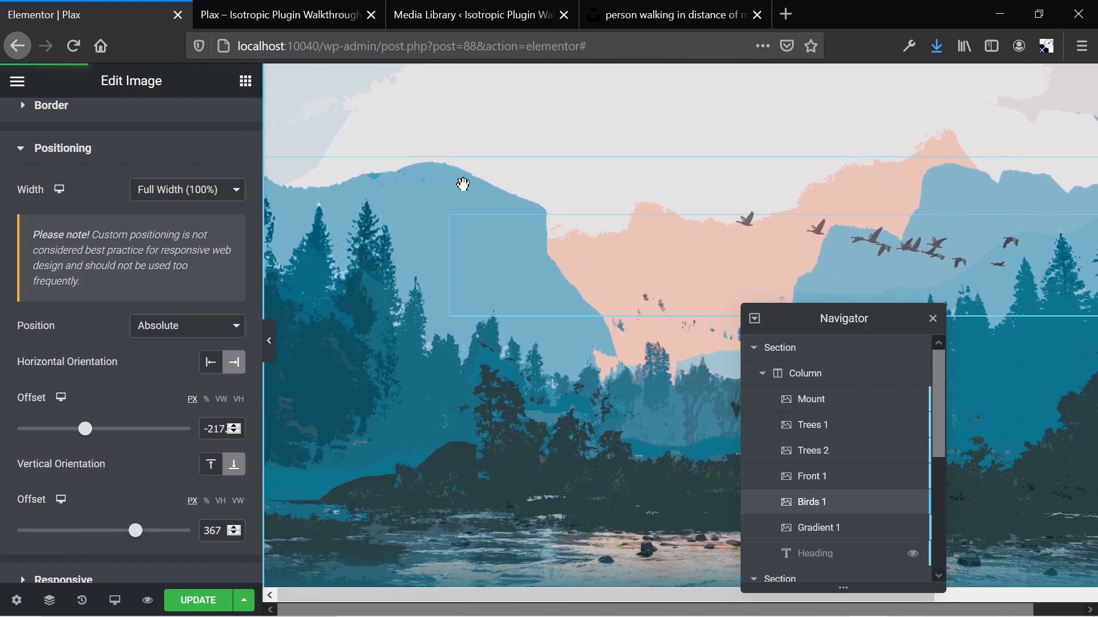
{"action": "scroll", "coordinate": [463, 184], "scroll_direction": "down", "scroll_amount": 3}
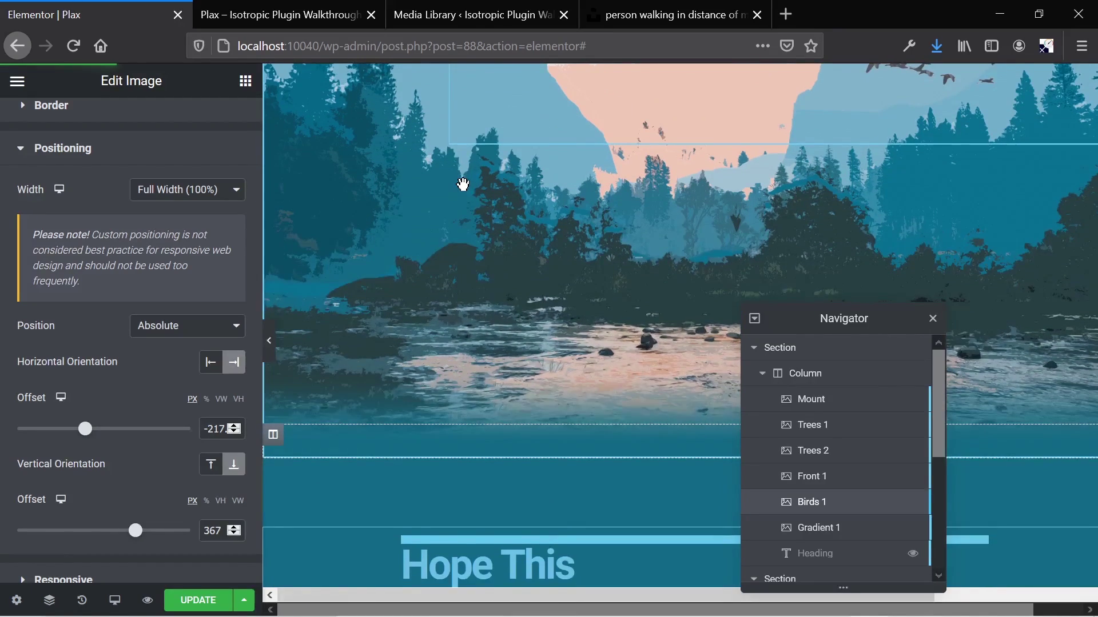
{"action": "scroll", "coordinate": [463, 185], "scroll_direction": "up", "scroll_amount": 3}
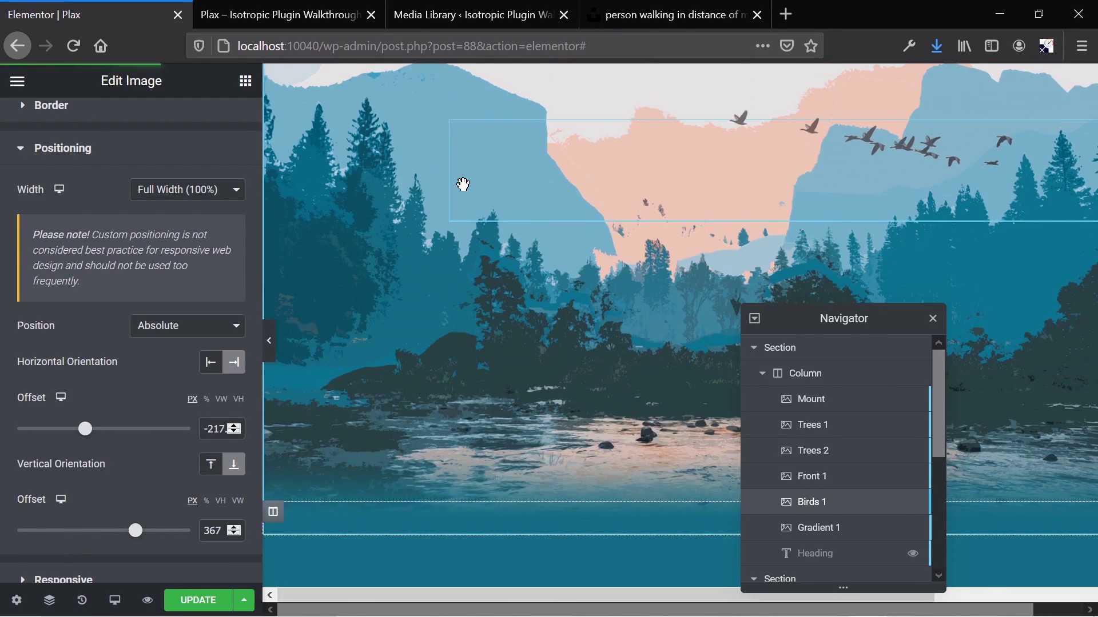
{"action": "scroll", "coordinate": [401, 213], "scroll_direction": "up", "scroll_amount": 3}
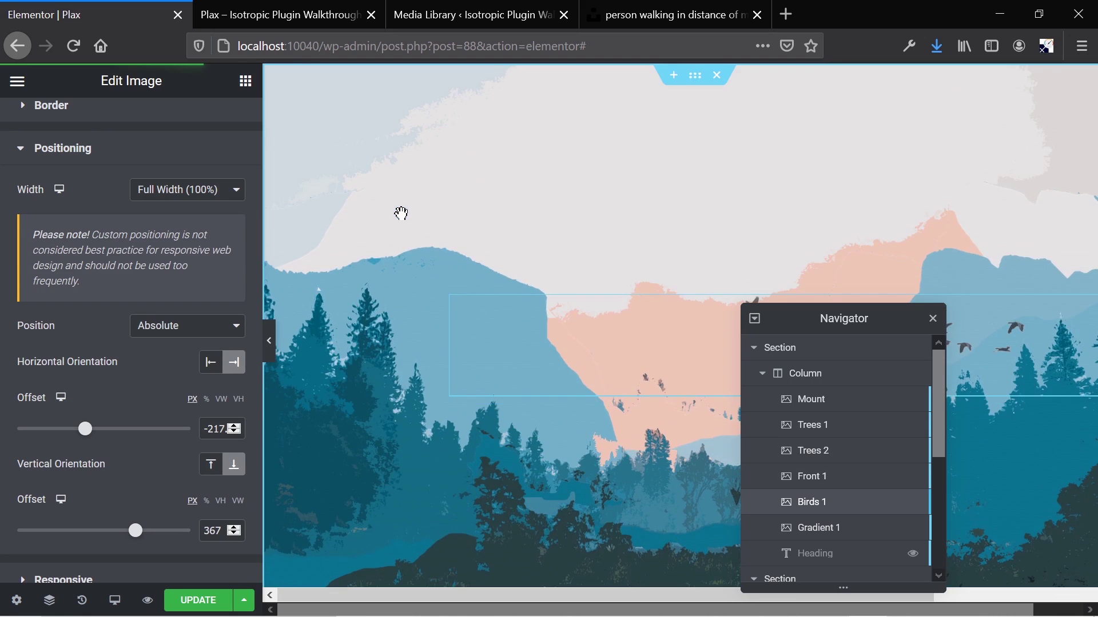
{"action": "scroll", "coordinate": [401, 214], "scroll_direction": "down", "scroll_amount": 3}
{"action": "scroll", "coordinate": [401, 214], "scroll_direction": "up", "scroll_amount": 3}
{"action": "scroll", "coordinate": [402, 216], "scroll_direction": "down", "scroll_amount": 3}
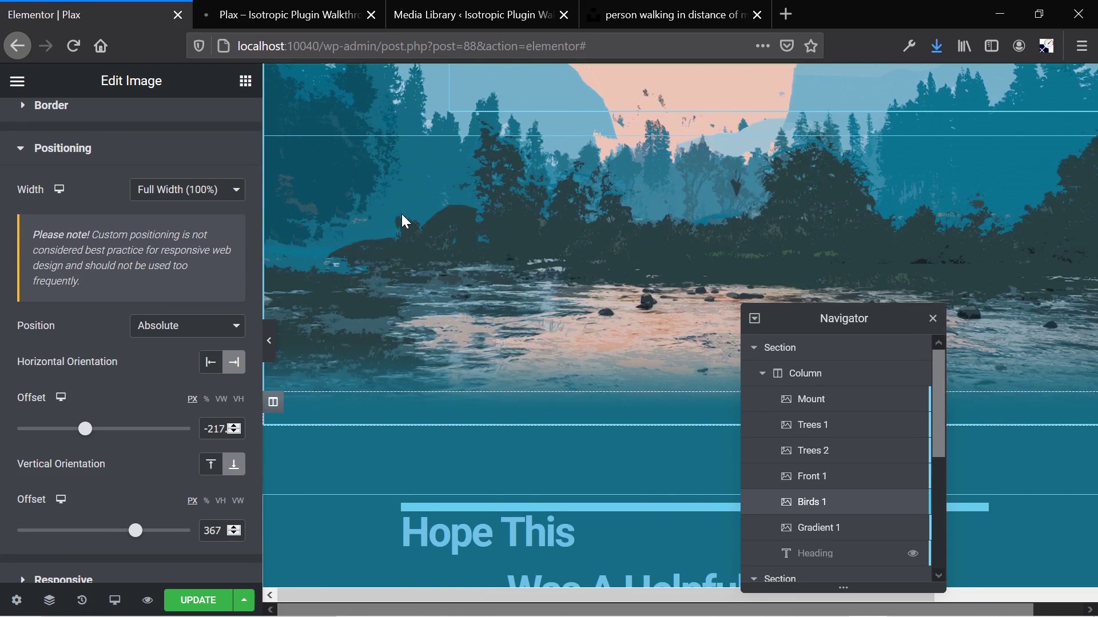
{"action": "scroll", "coordinate": [402, 215], "scroll_direction": "up", "scroll_amount": 3}
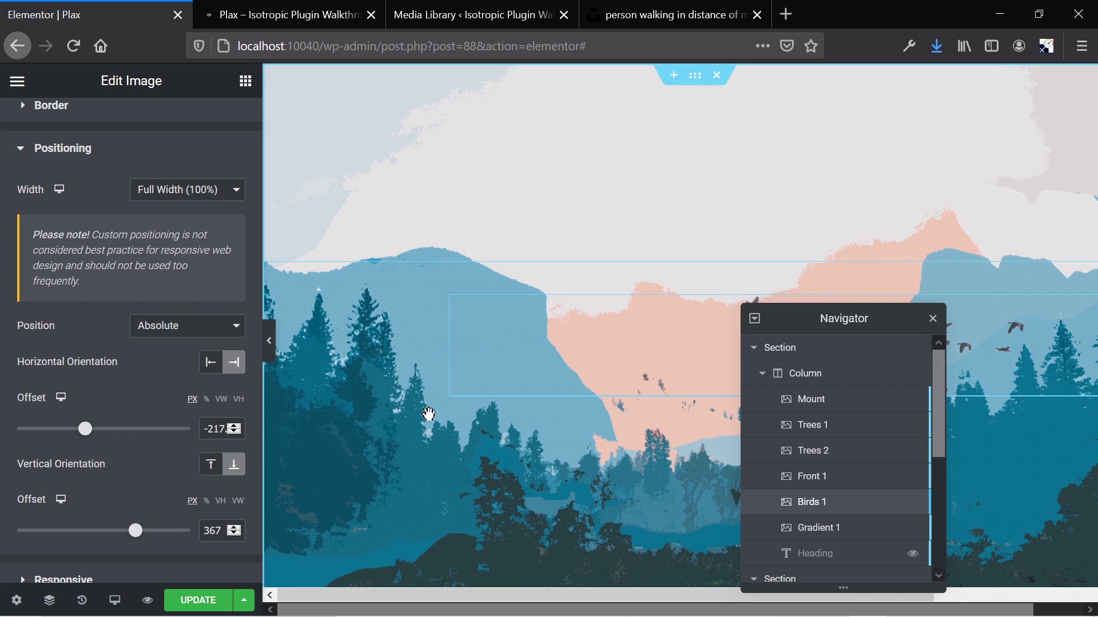
- Select the Mount layer and examine the direction, speed and viewport of its Vertical Scroll effect
{"action": "left_click", "coordinate": [817, 412]}
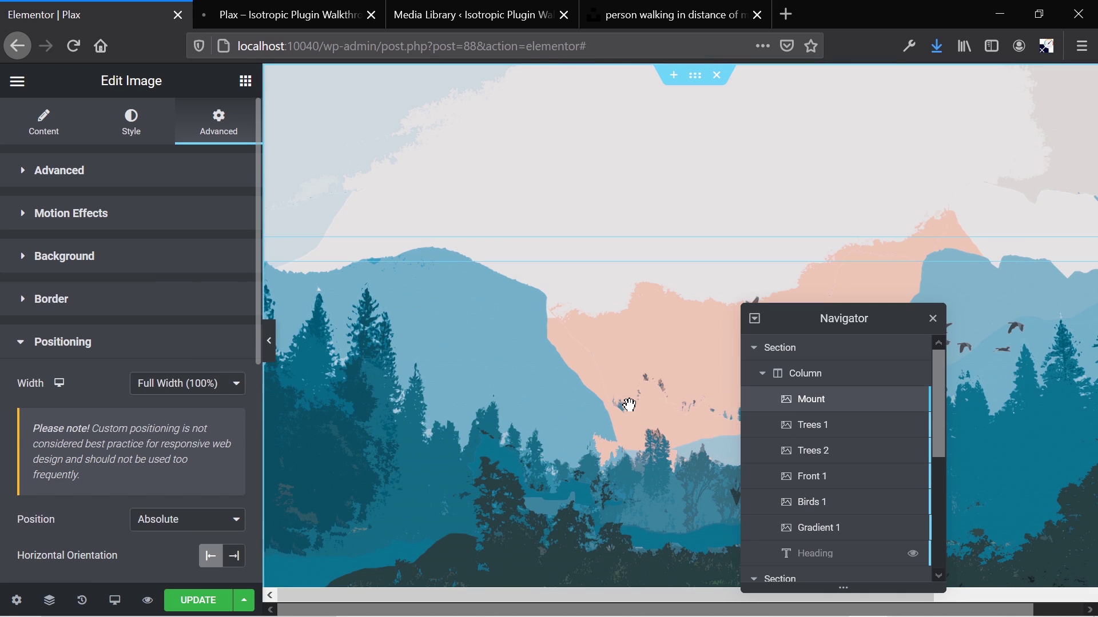
{"action": "left_click", "coordinate": [90, 218]}
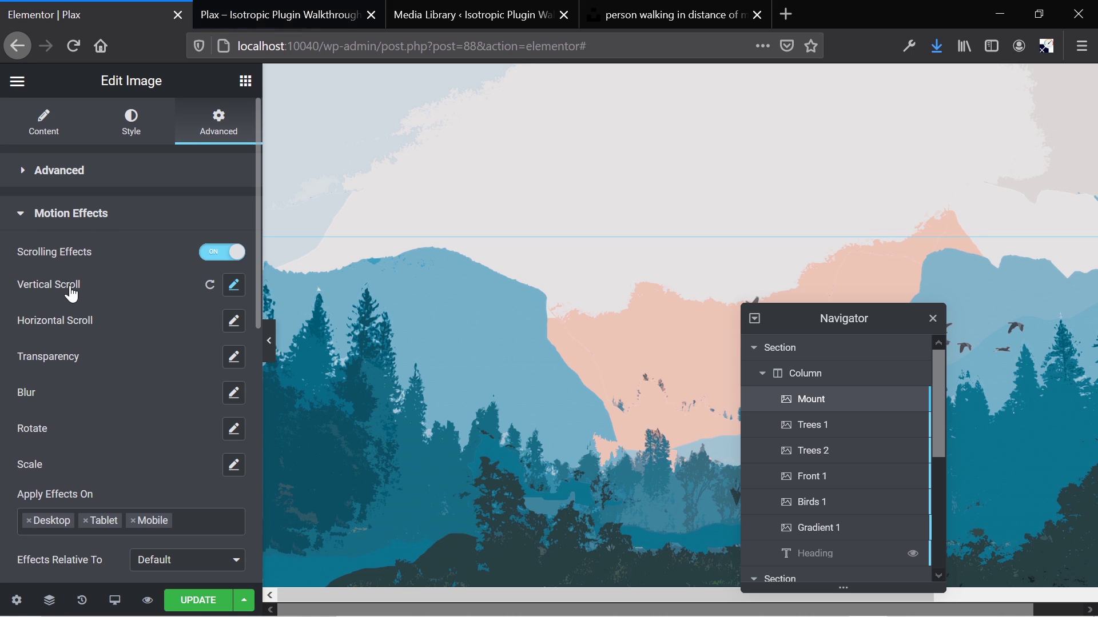
{"action": "left_click", "coordinate": [233, 291]}
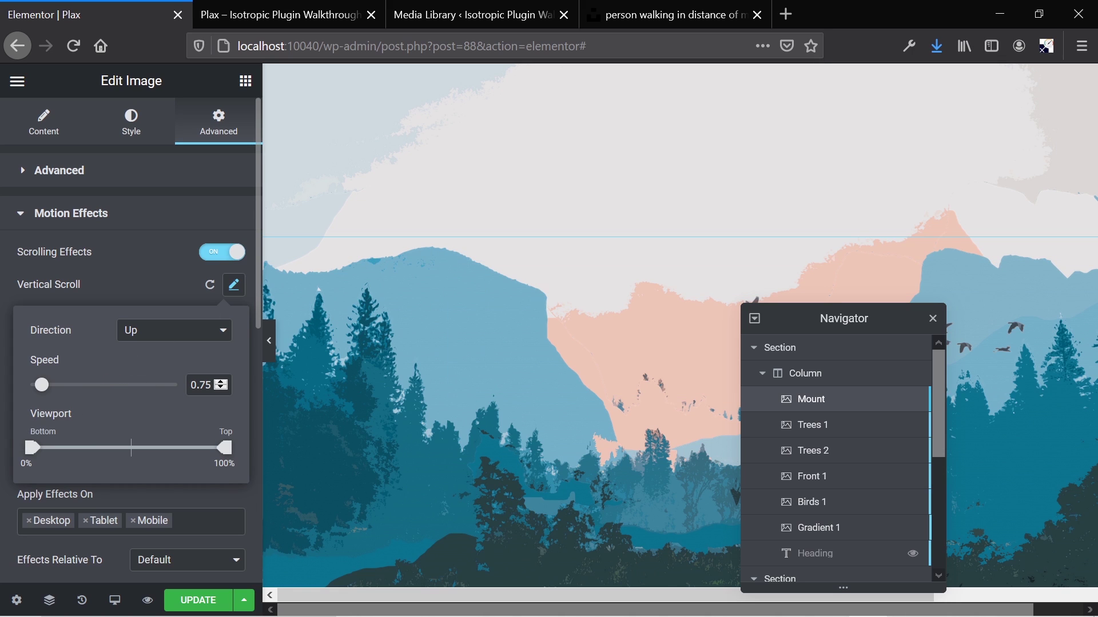
- Examine the direction, speed and viewport of the Vertical Scroll effect on the Trees 1 and Trees 2 layers
{"action": "left_click", "coordinate": [809, 433]}
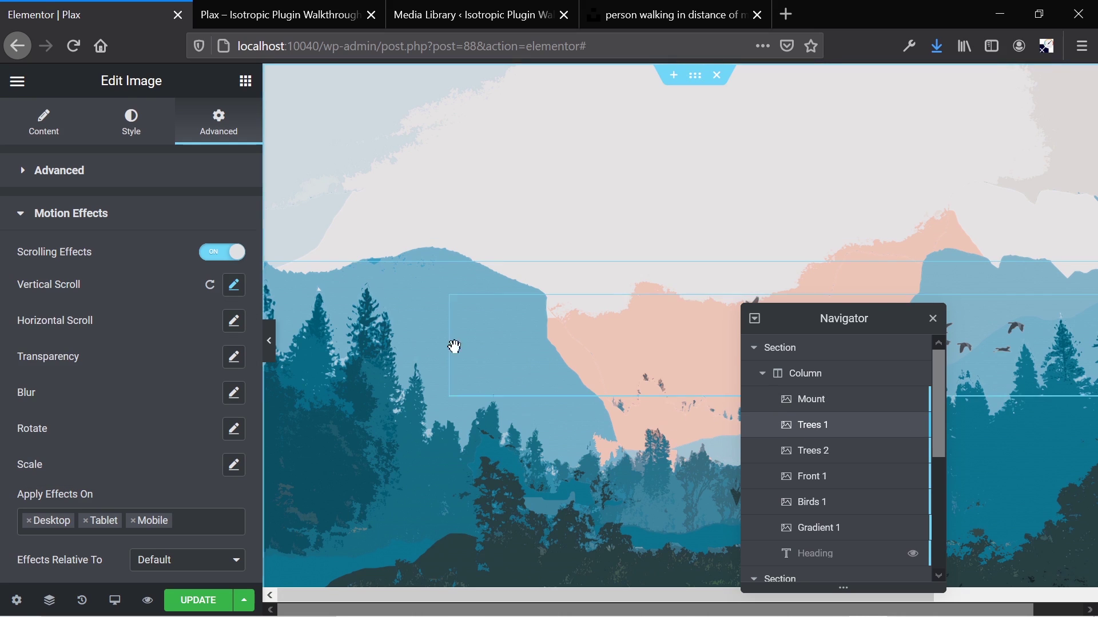
{"action": "left_click", "coordinate": [235, 294]}
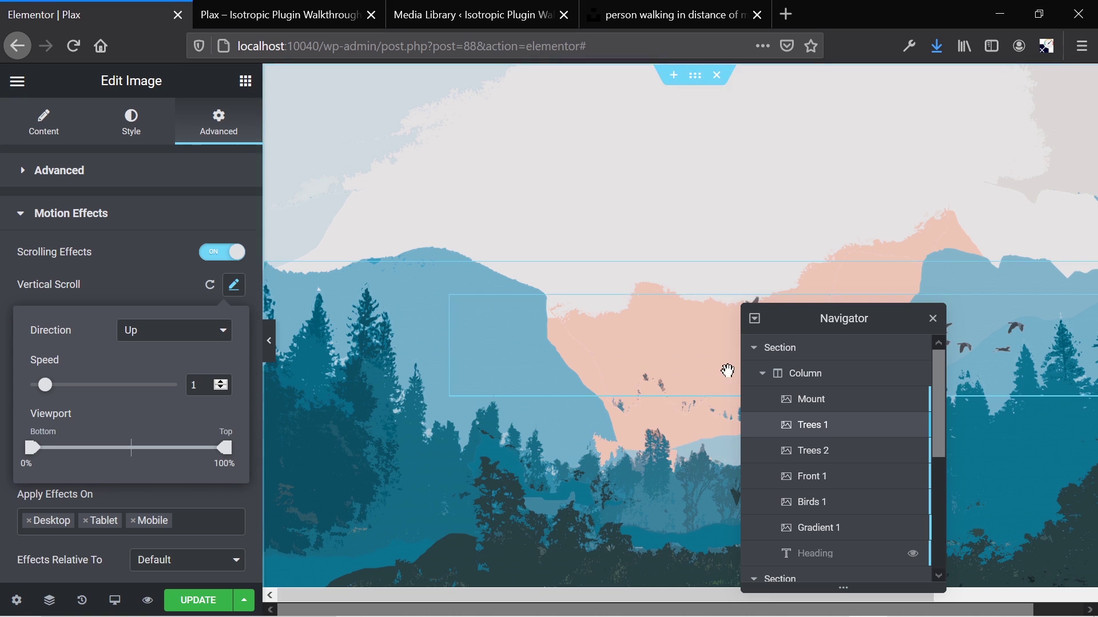
{"action": "left_click", "coordinate": [235, 288]}
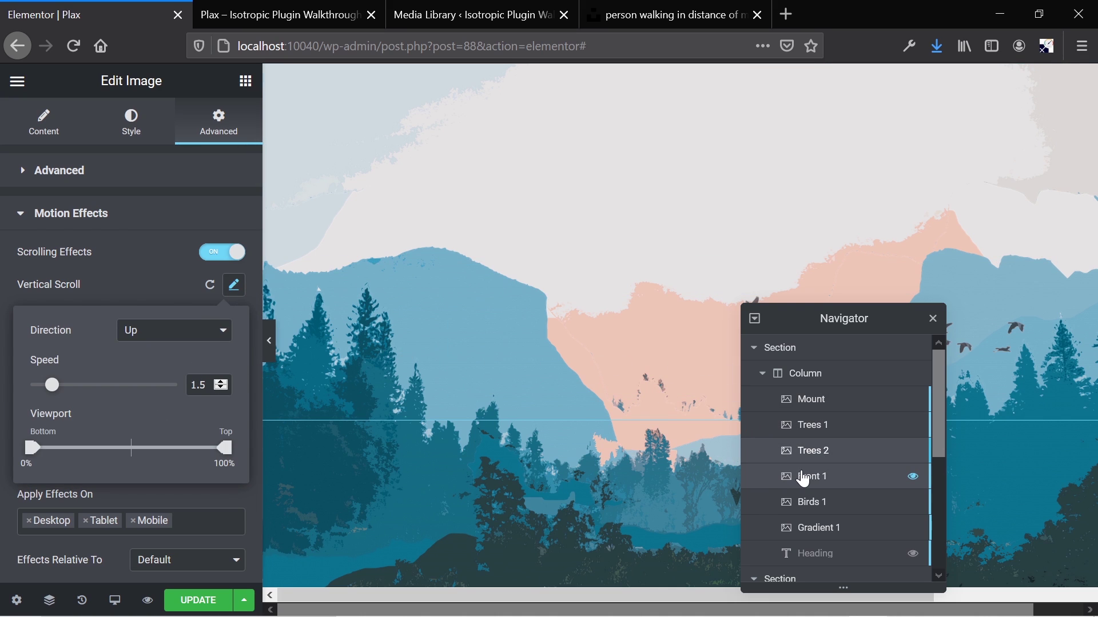
- Select the Front 1 layer and examine its Vertical Scroll direction, speed and viewport under Motion Effects
{"action": "left_click", "coordinate": [781, 478]}
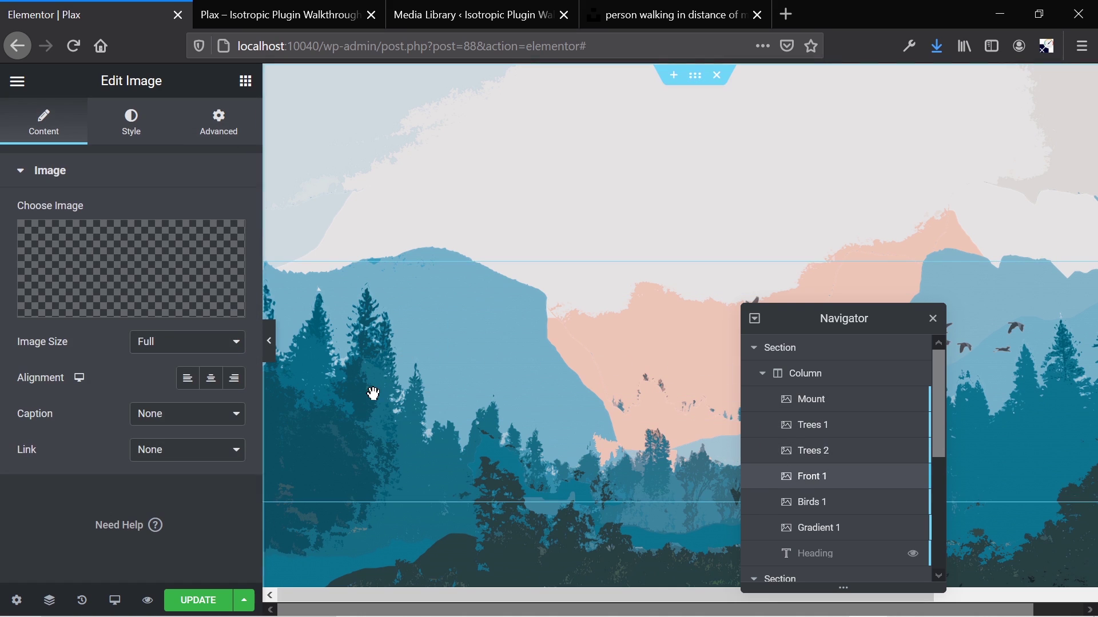
{"action": "left_click", "coordinate": [136, 136]}
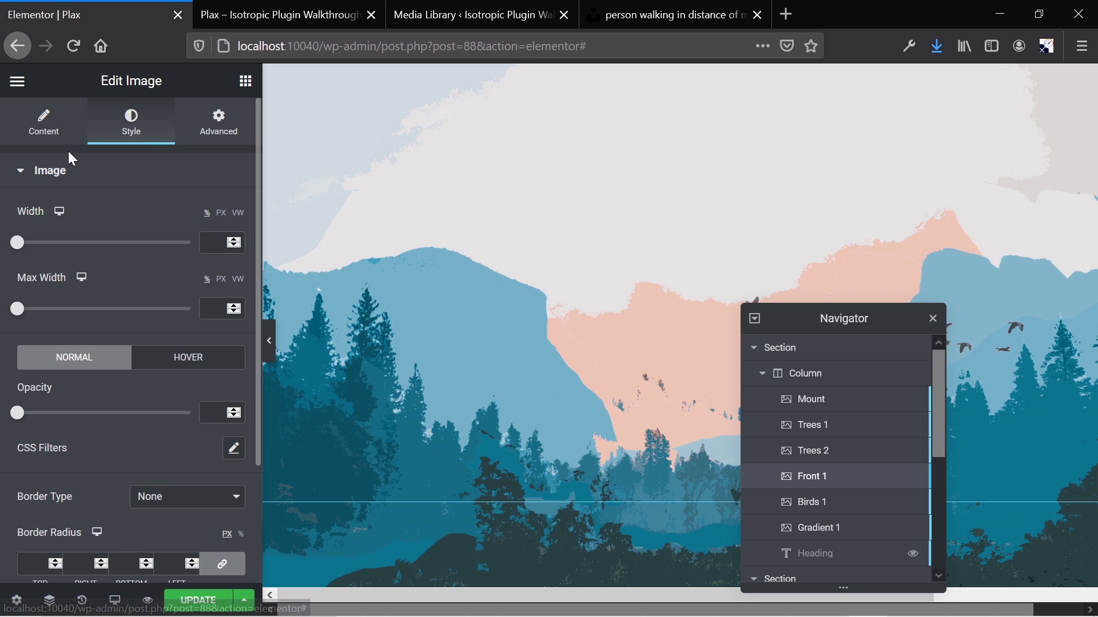
{"action": "left_click", "coordinate": [43, 135]}
{"action": "left_click", "coordinate": [219, 121]}
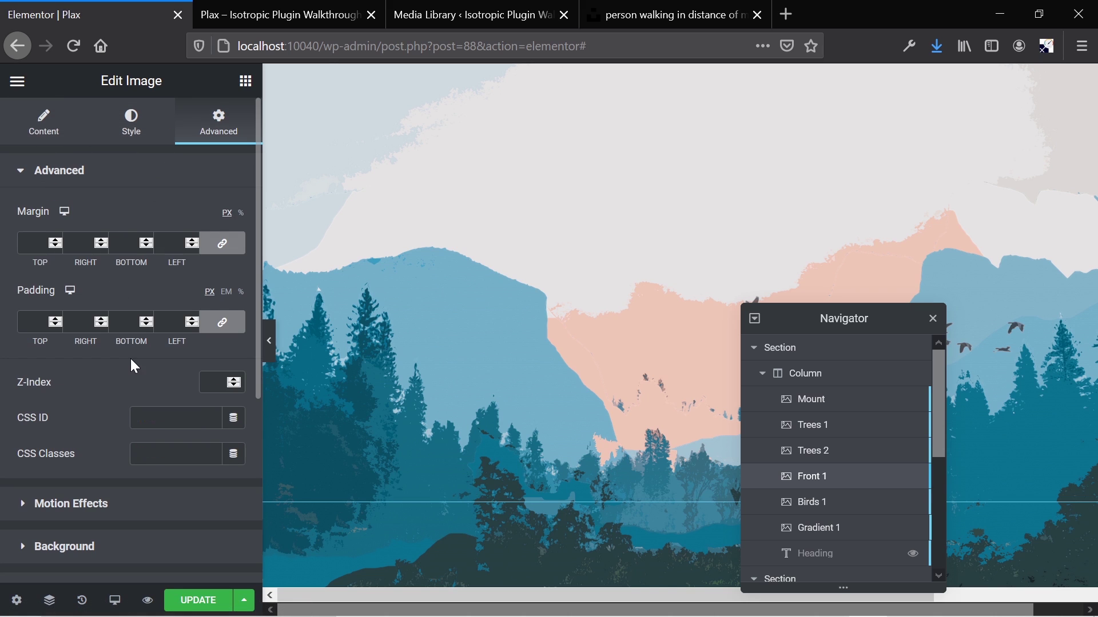
{"action": "scroll", "coordinate": [130, 358], "scroll_direction": "down", "scroll_amount": 2}
{"action": "left_click", "coordinate": [65, 459]}
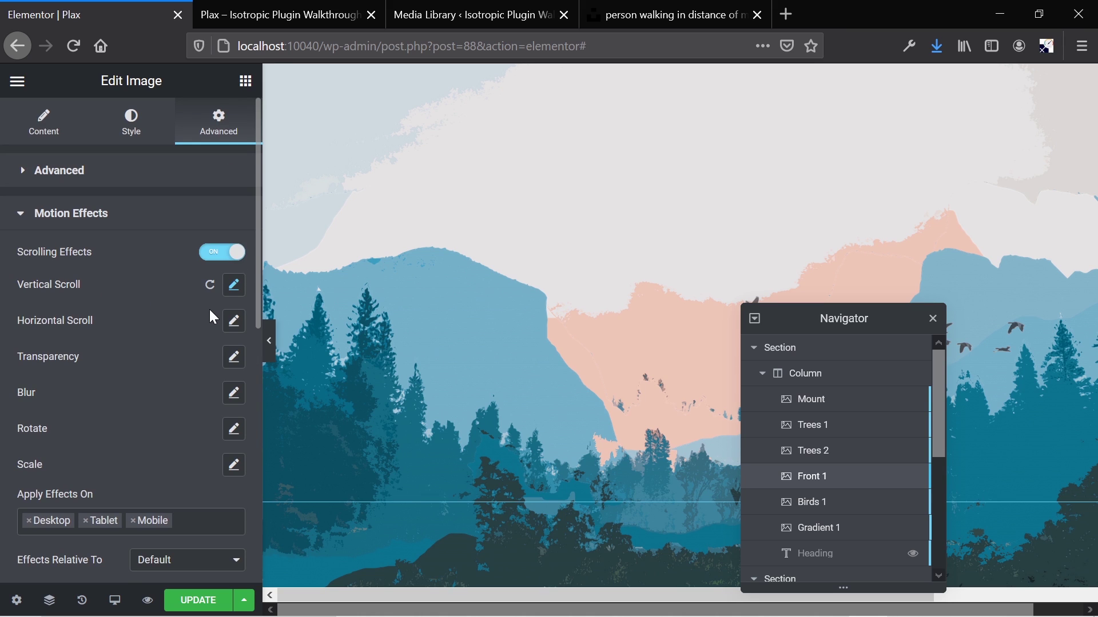
{"action": "scroll", "coordinate": [396, 448], "scroll_direction": "down", "scroll_amount": 3}
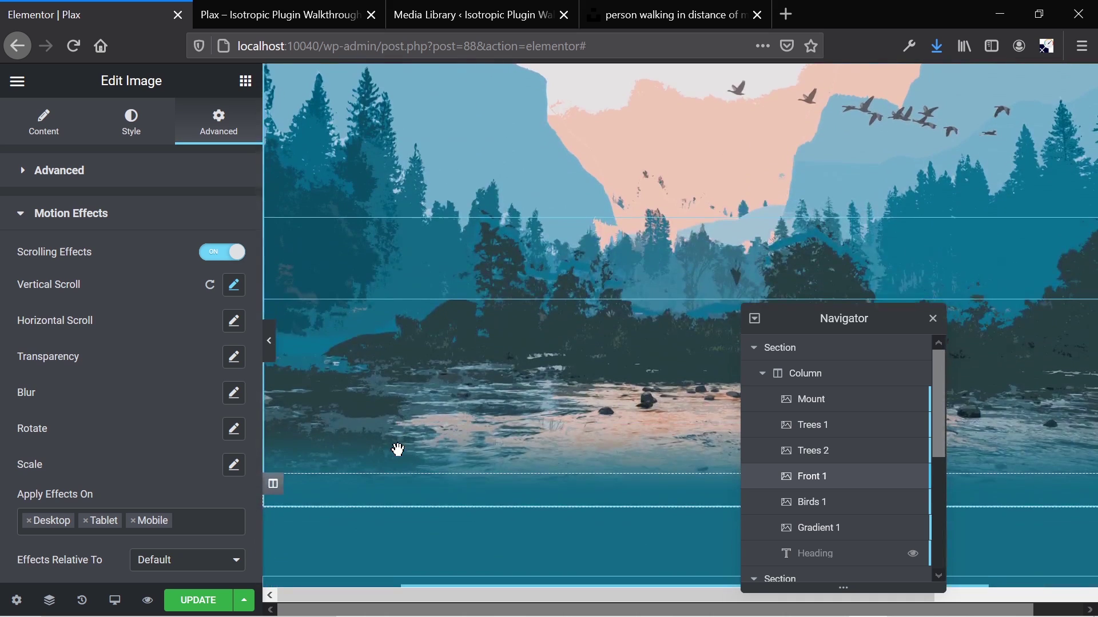
{"action": "left_click", "coordinate": [235, 297]}
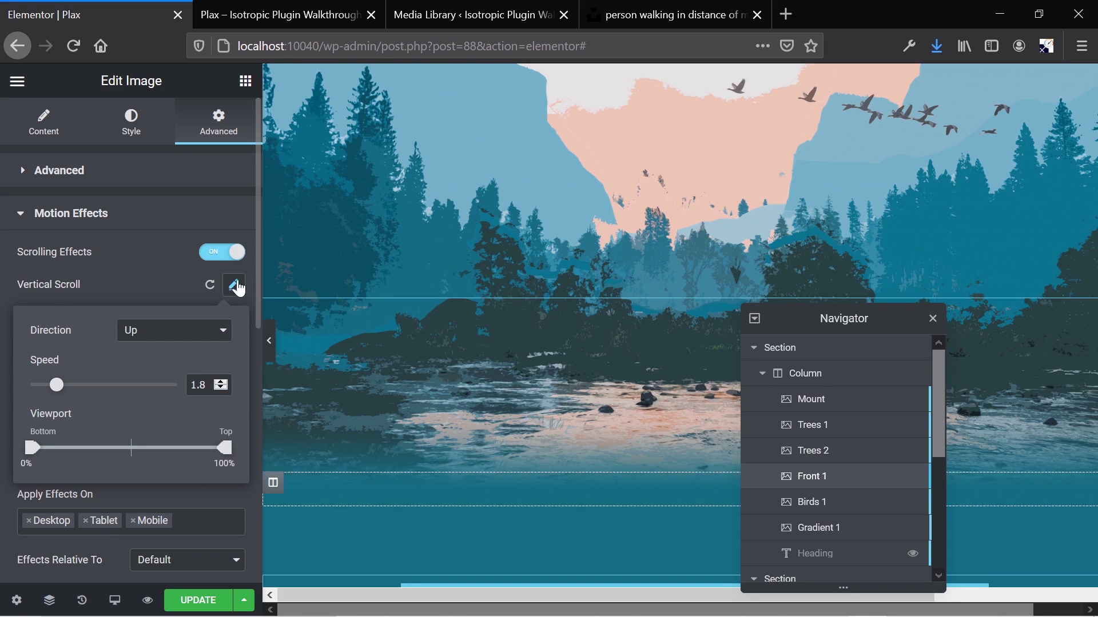
{"action": "scroll", "coordinate": [439, 213], "scroll_direction": "up", "scroll_amount": 3}
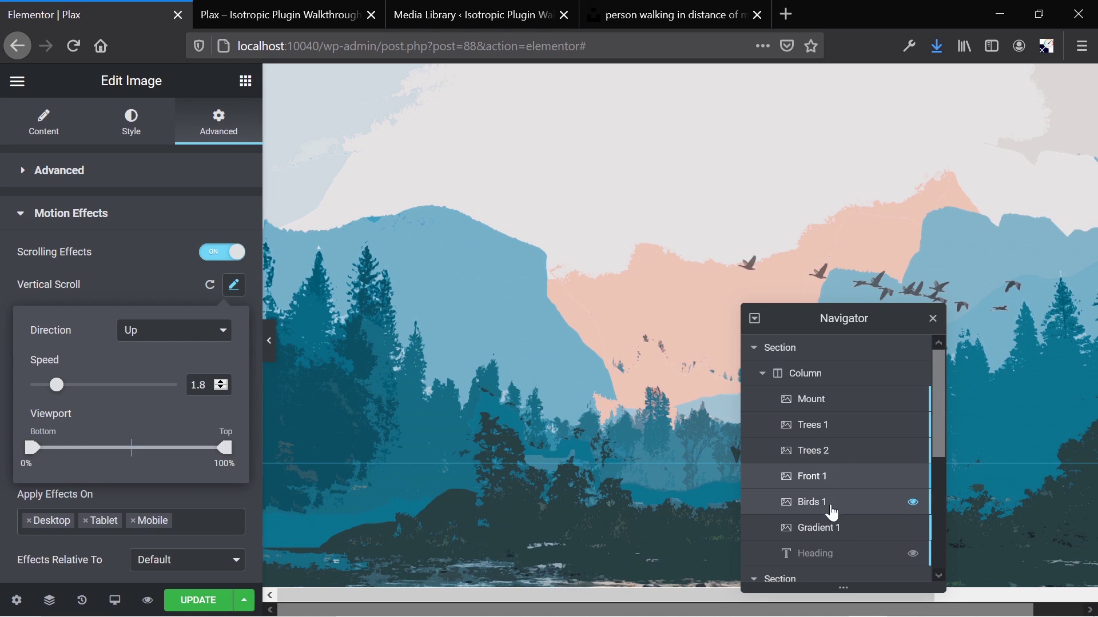
- Select the Gradient 1 layer and examine how it blends the hero's lower edge into the section below
{"action": "left_click", "coordinate": [836, 530]}
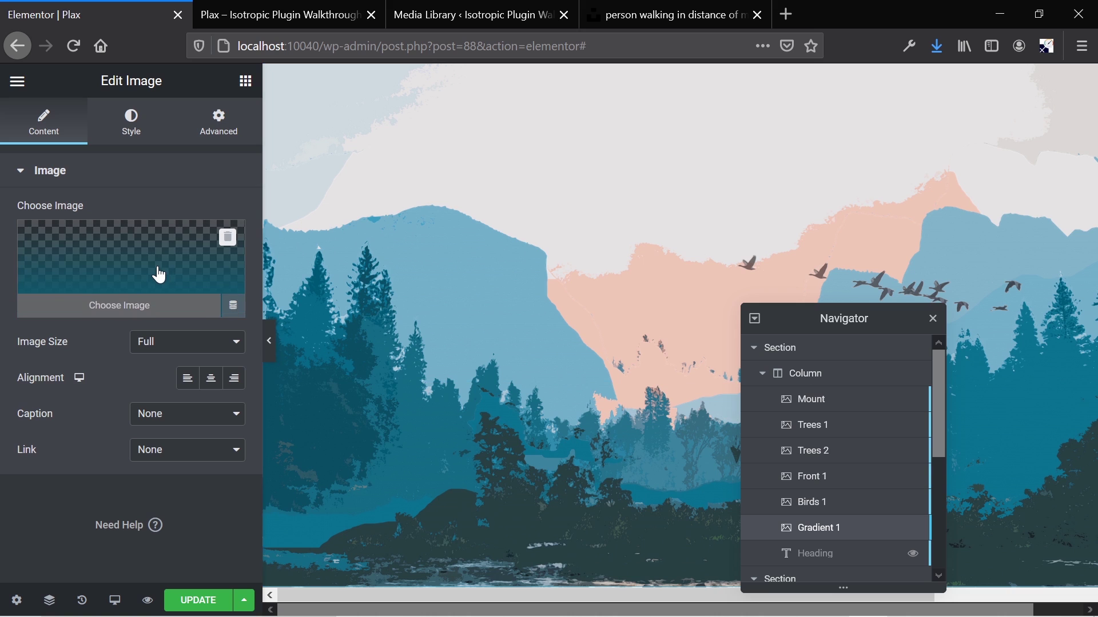
{"action": "scroll", "coordinate": [437, 436], "scroll_direction": "down", "scroll_amount": 5}
{"action": "scroll", "coordinate": [437, 435], "scroll_direction": "up", "scroll_amount": 5}
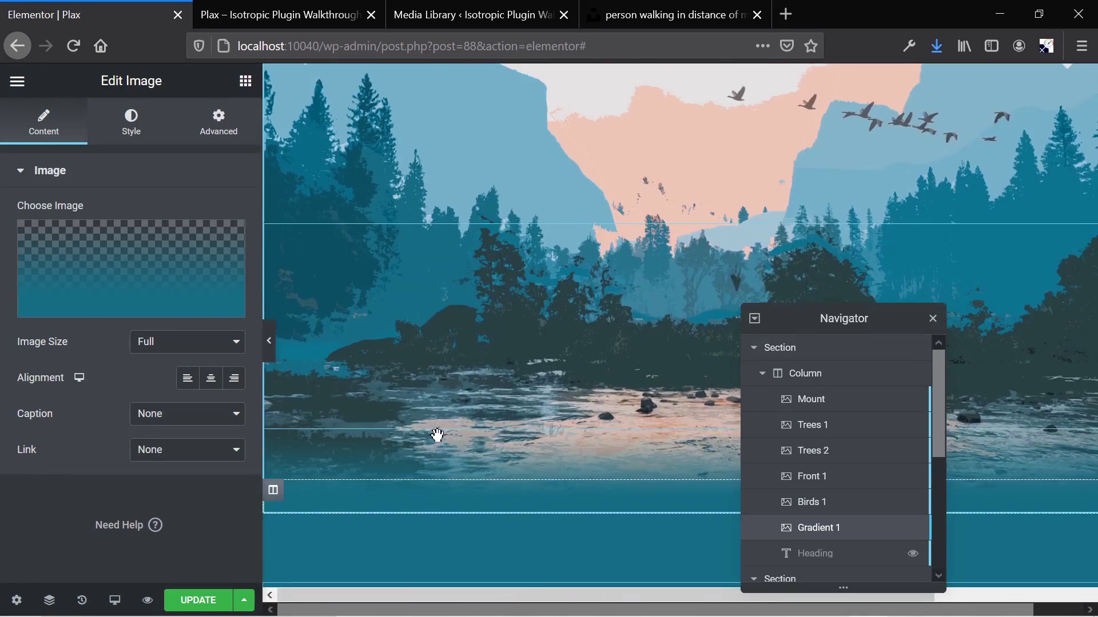
{"action": "scroll", "coordinate": [437, 436], "scroll_direction": "down", "scroll_amount": 5}
{"action": "scroll", "coordinate": [437, 435], "scroll_direction": "up", "scroll_amount": 5}
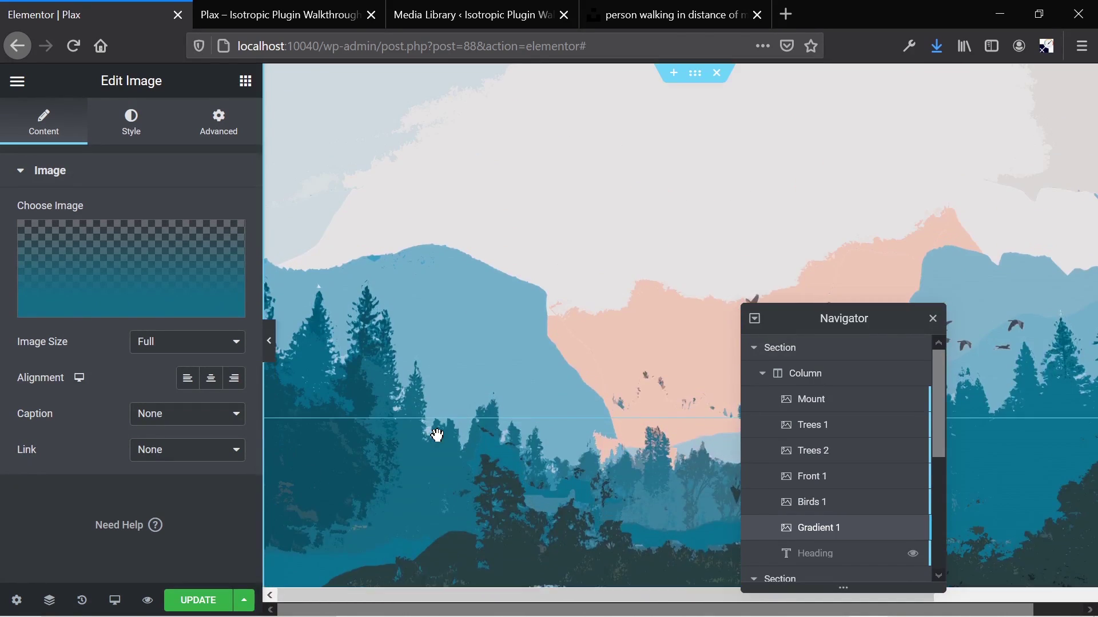
{"action": "scroll", "coordinate": [437, 435], "scroll_direction": "down", "scroll_amount": 5}
{"action": "scroll", "coordinate": [438, 435], "scroll_direction": "up", "scroll_amount": 5}
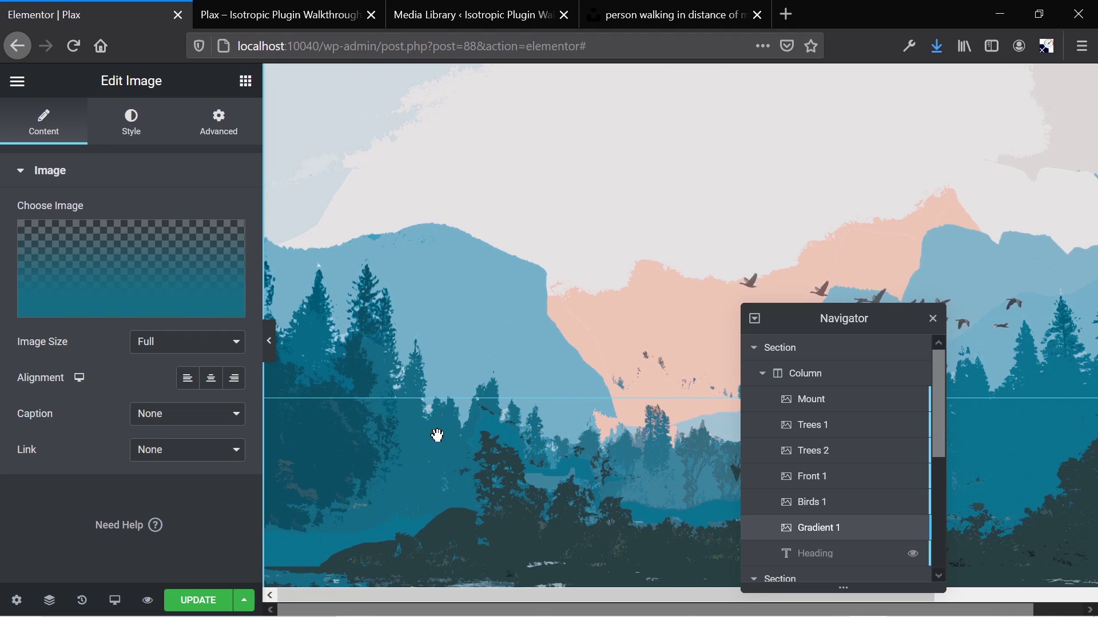
- Select the Birds 1 layer and examine its movement over the hero and its Positioning settings
{"action": "left_click", "coordinate": [852, 506]}
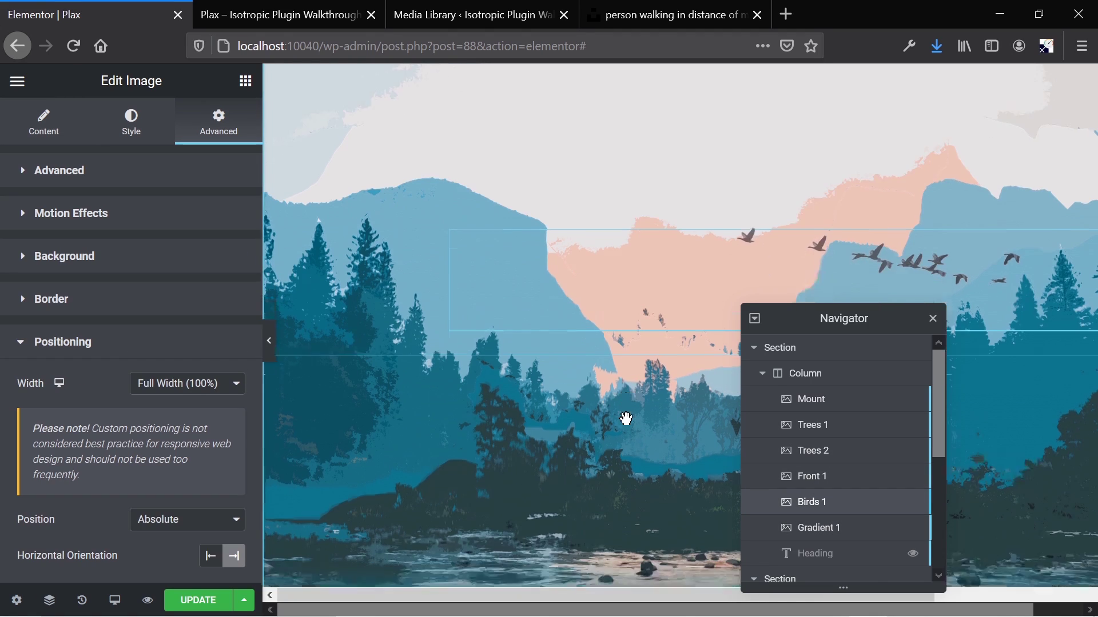
{"action": "scroll", "coordinate": [627, 419], "scroll_direction": "down", "scroll_amount": 3}
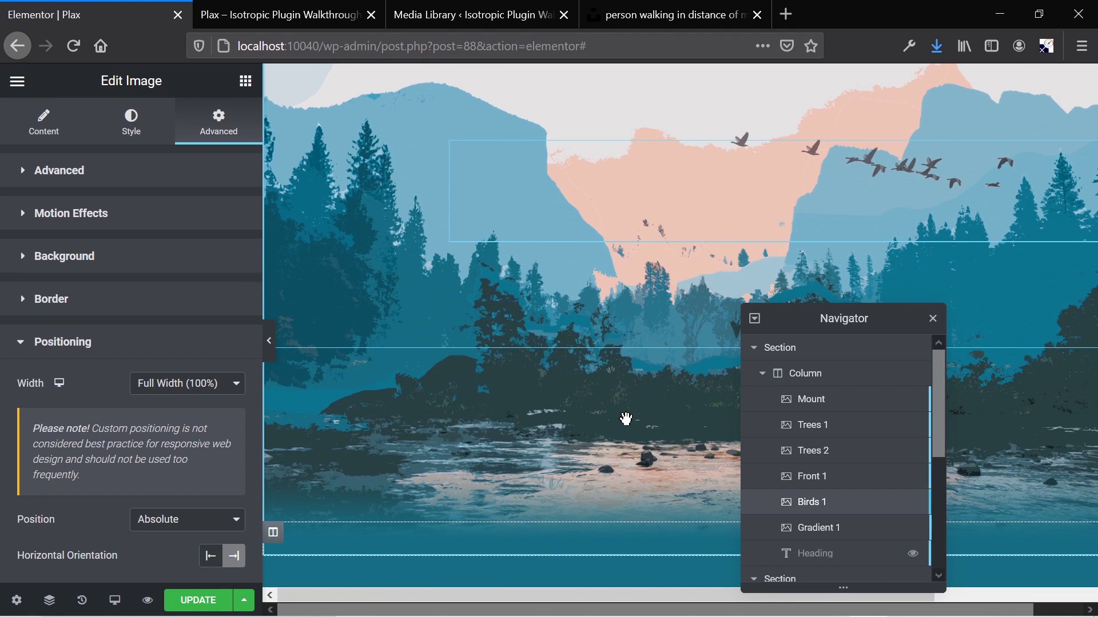
{"action": "scroll", "coordinate": [626, 419], "scroll_direction": "up", "scroll_amount": 1}
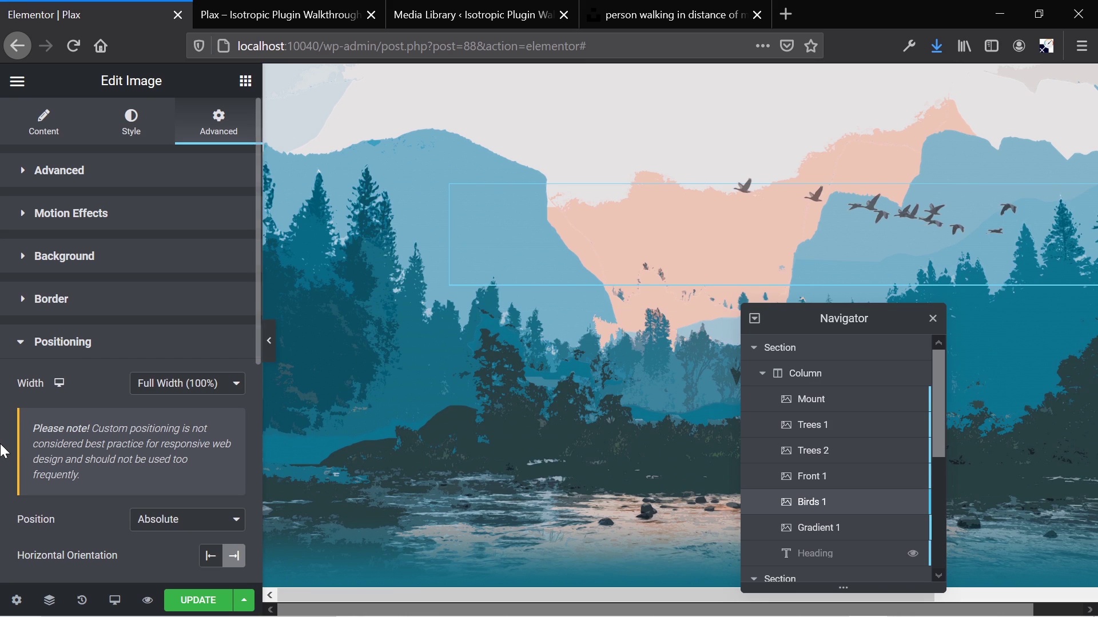
{"action": "scroll", "coordinate": [87, 446], "scroll_direction": "down", "scroll_amount": 1}
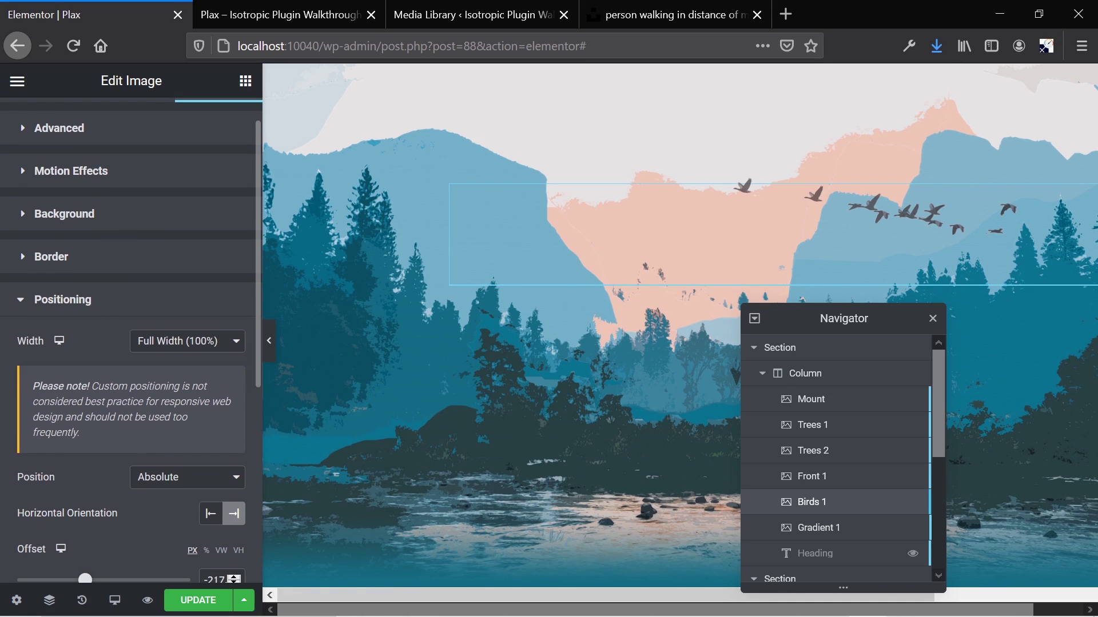
{"action": "scroll", "coordinate": [127, 404], "scroll_direction": "down", "scroll_amount": 2}
{"action": "scroll", "coordinate": [90, 225], "scroll_direction": "up", "scroll_amount": 3}
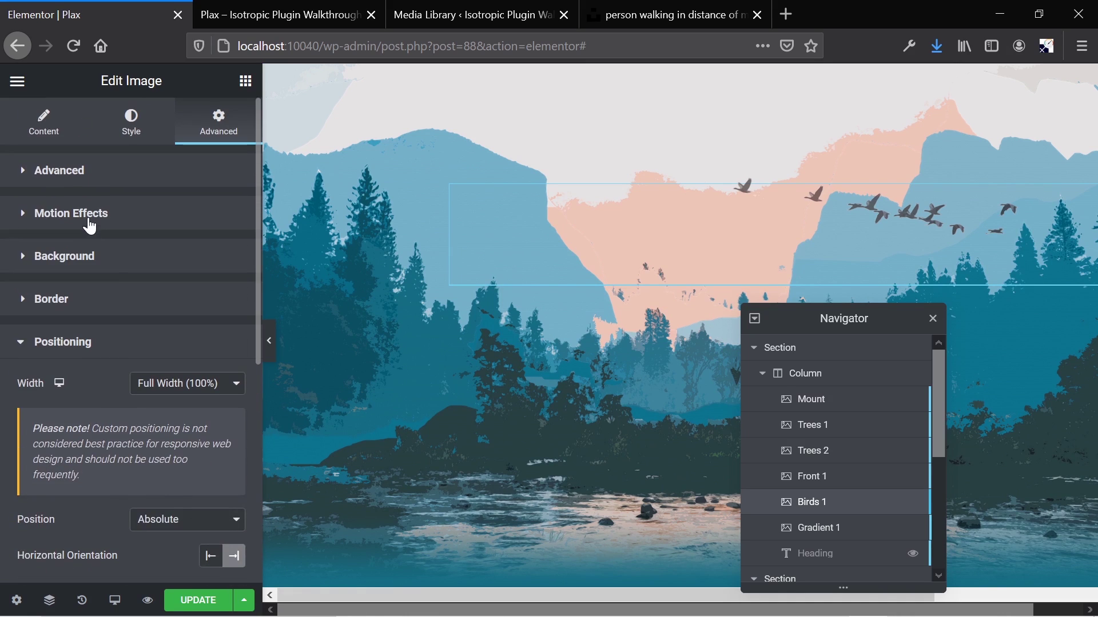
- Examine the Birds 1 layer's Motion Effects, checking its movement in the page and its Vertical Scroll settings
{"action": "left_click", "coordinate": [51, 217]}
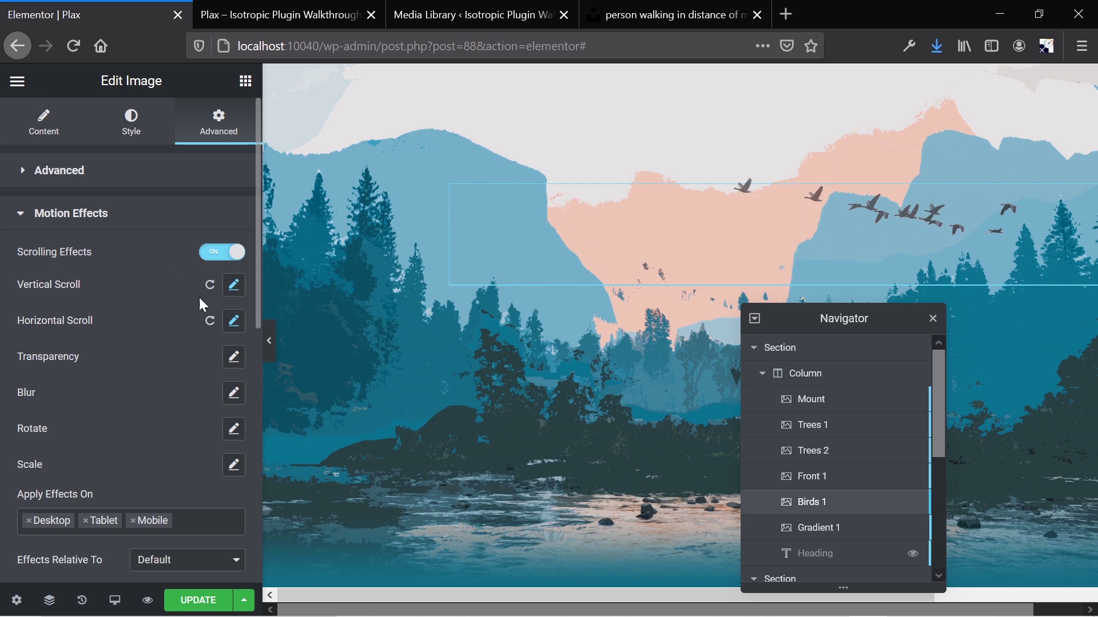
{"action": "scroll", "coordinate": [478, 346], "scroll_direction": "down", "scroll_amount": 2}
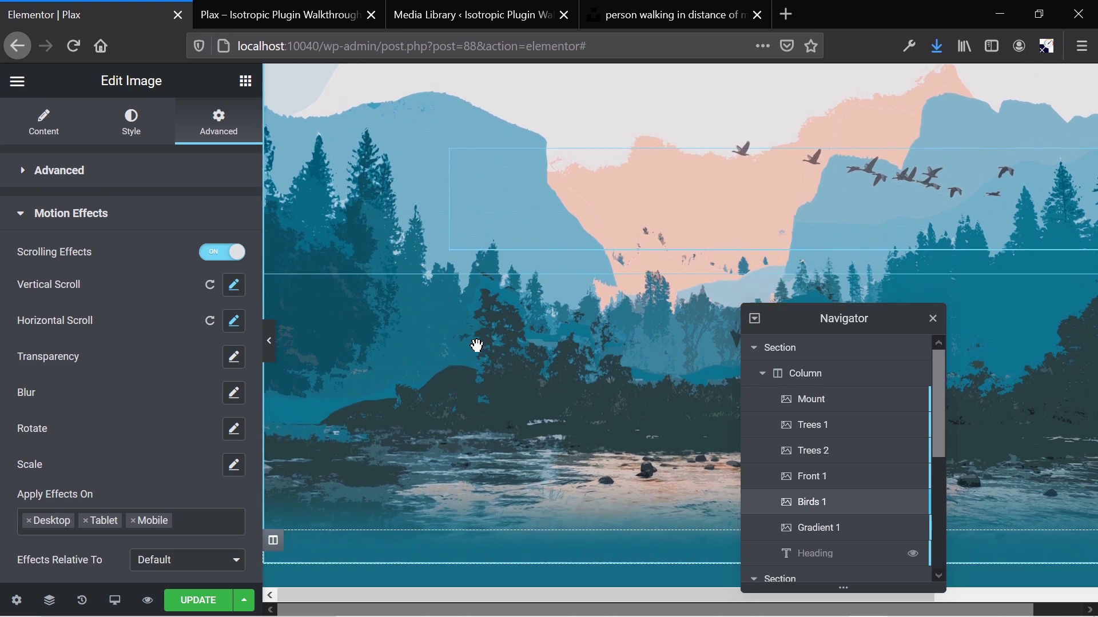
{"action": "scroll", "coordinate": [478, 346], "scroll_direction": "down", "scroll_amount": 3}
{"action": "scroll", "coordinate": [477, 346], "scroll_direction": "up", "scroll_amount": 4}
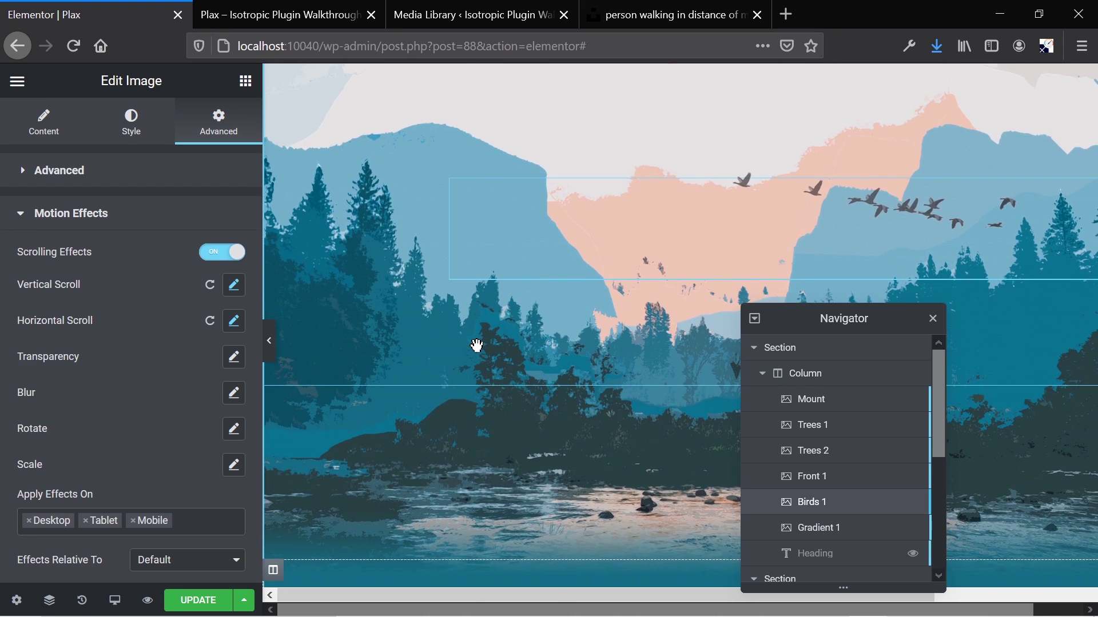
{"action": "scroll", "coordinate": [478, 346], "scroll_direction": "down", "scroll_amount": 3}
{"action": "scroll", "coordinate": [477, 346], "scroll_direction": "up", "scroll_amount": 3}
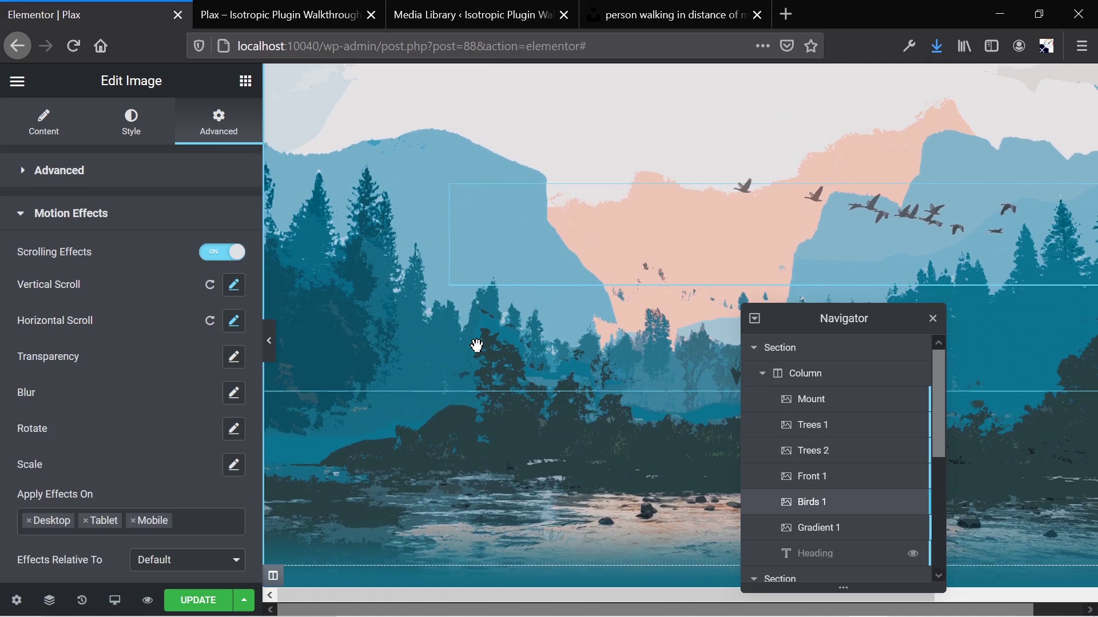
{"action": "left_click", "coordinate": [234, 285]}
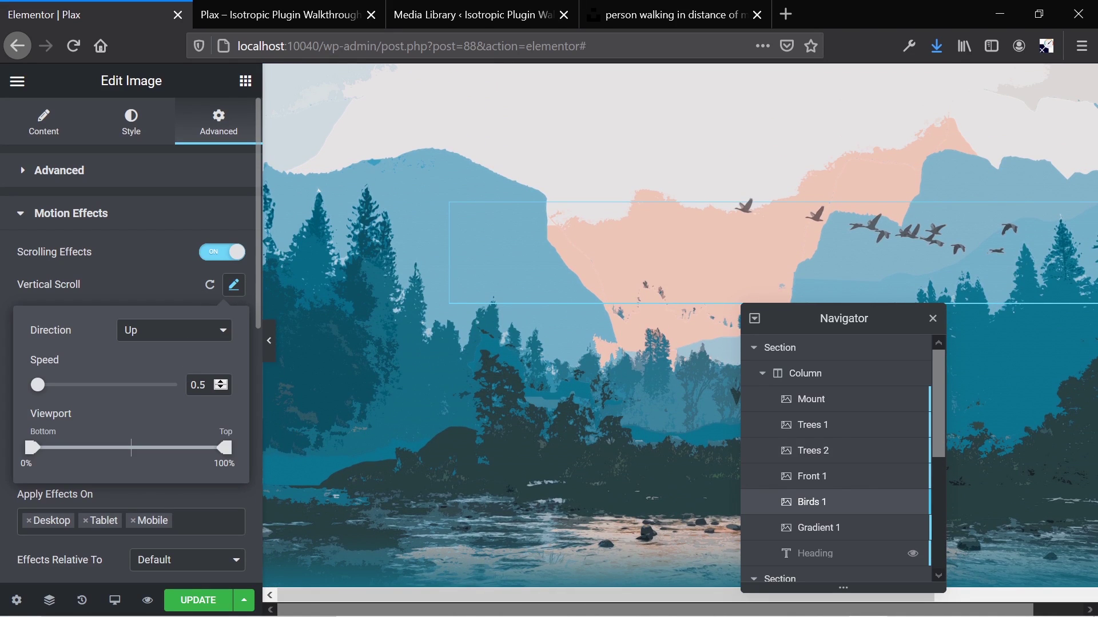
{"action": "left_click", "coordinate": [233, 289]}
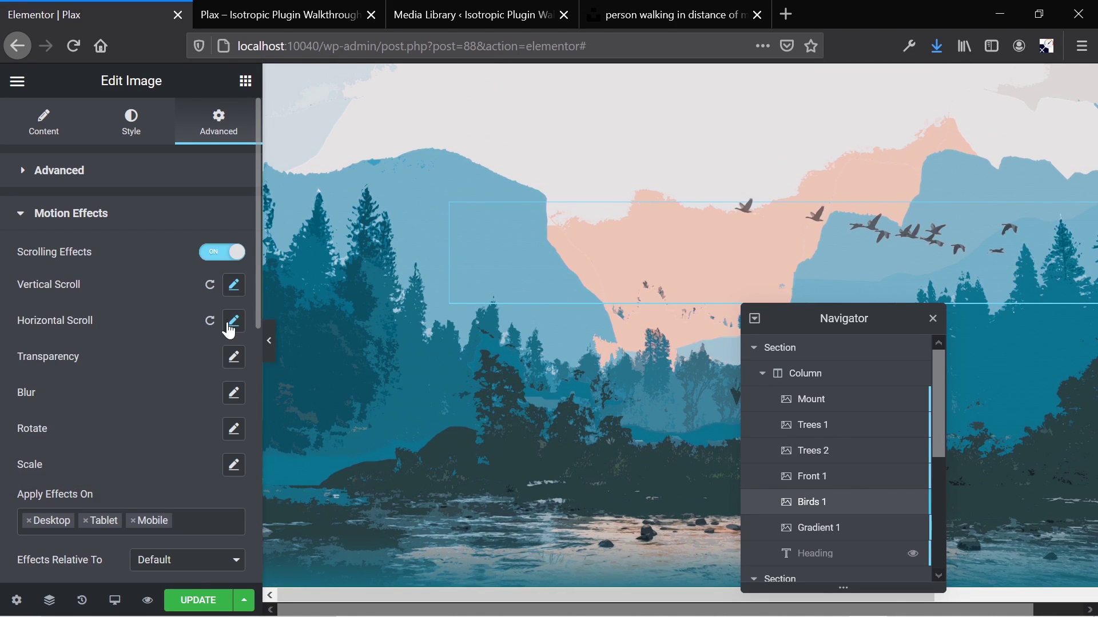
- Examine the Birds 1 layer's Horizontal Scroll direction and speed and compare them with its sideways drift across the hero
{"action": "left_click", "coordinate": [233, 327]}
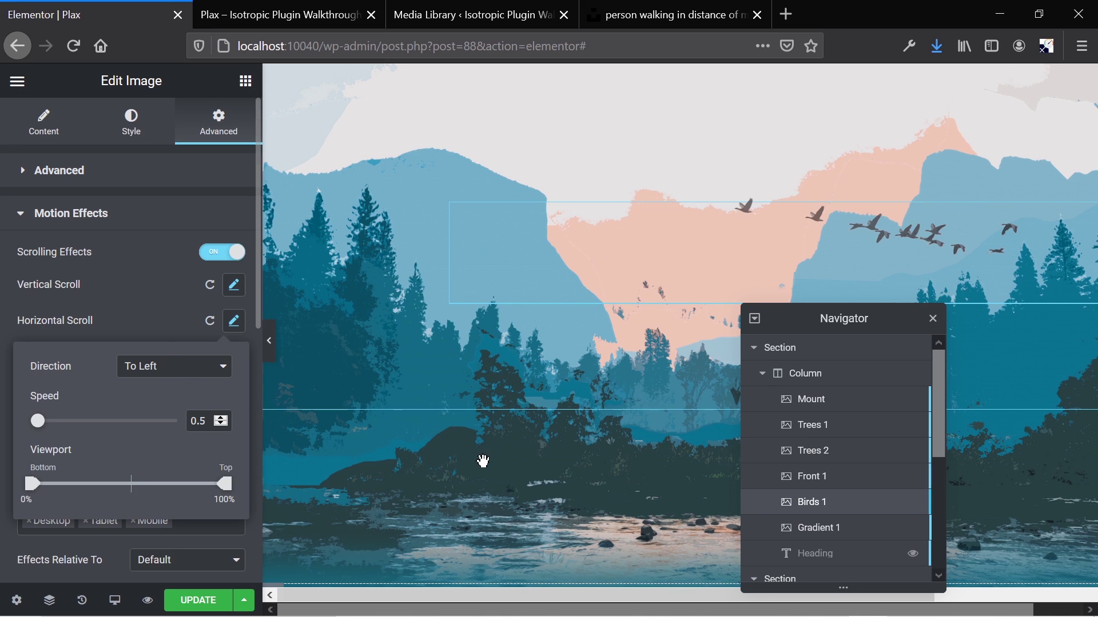
{"action": "scroll", "coordinate": [482, 461], "scroll_direction": "down", "scroll_amount": 5}
{"action": "scroll", "coordinate": [484, 461], "scroll_direction": "up", "scroll_amount": 3}
{"action": "scroll", "coordinate": [484, 461], "scroll_direction": "up", "scroll_amount": 1}
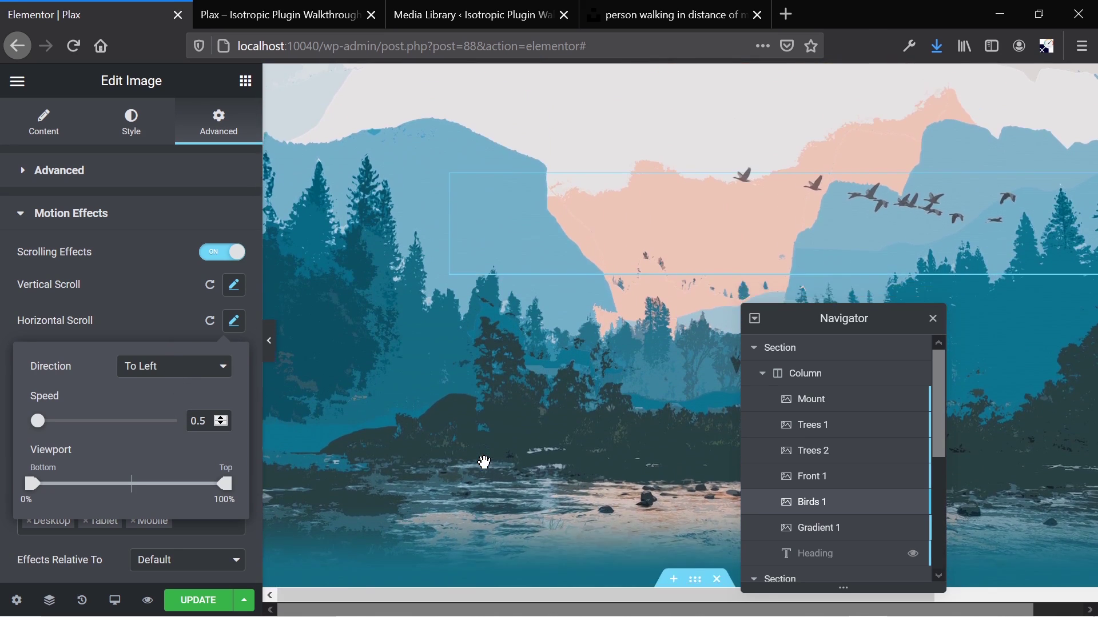
{"action": "scroll", "coordinate": [484, 461], "scroll_direction": "down", "scroll_amount": 2}
{"action": "scroll", "coordinate": [484, 461], "scroll_direction": "up", "scroll_amount": 3}
{"action": "scroll", "coordinate": [484, 461], "scroll_direction": "down", "scroll_amount": 3}
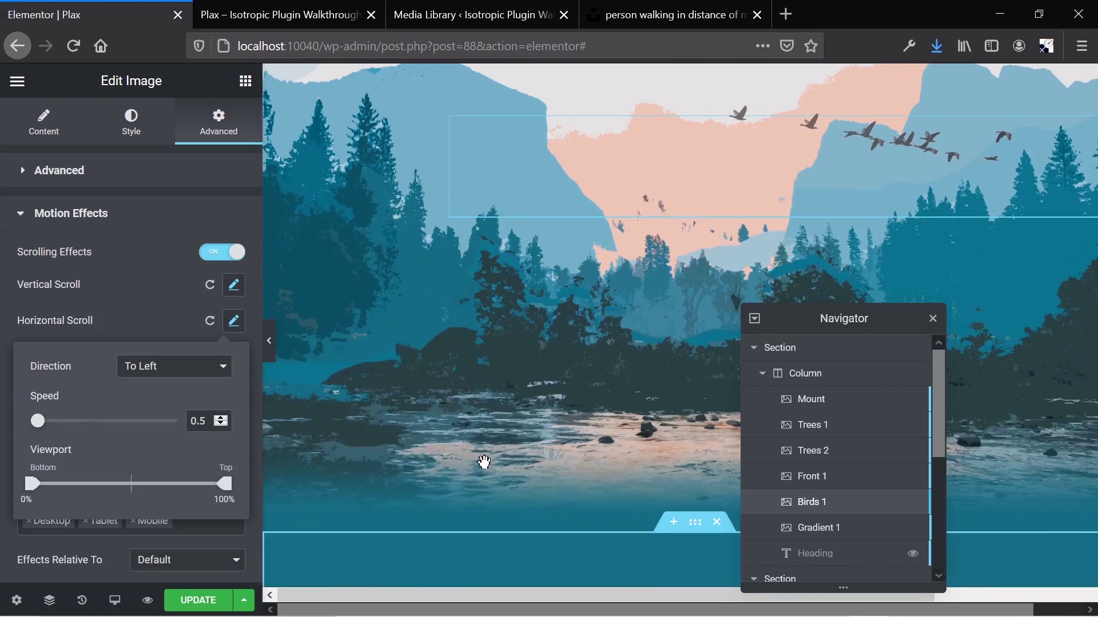
{"action": "scroll", "coordinate": [484, 462], "scroll_direction": "up", "scroll_amount": 5}
{"action": "scroll", "coordinate": [484, 462], "scroll_direction": "down", "scroll_amount": 3}
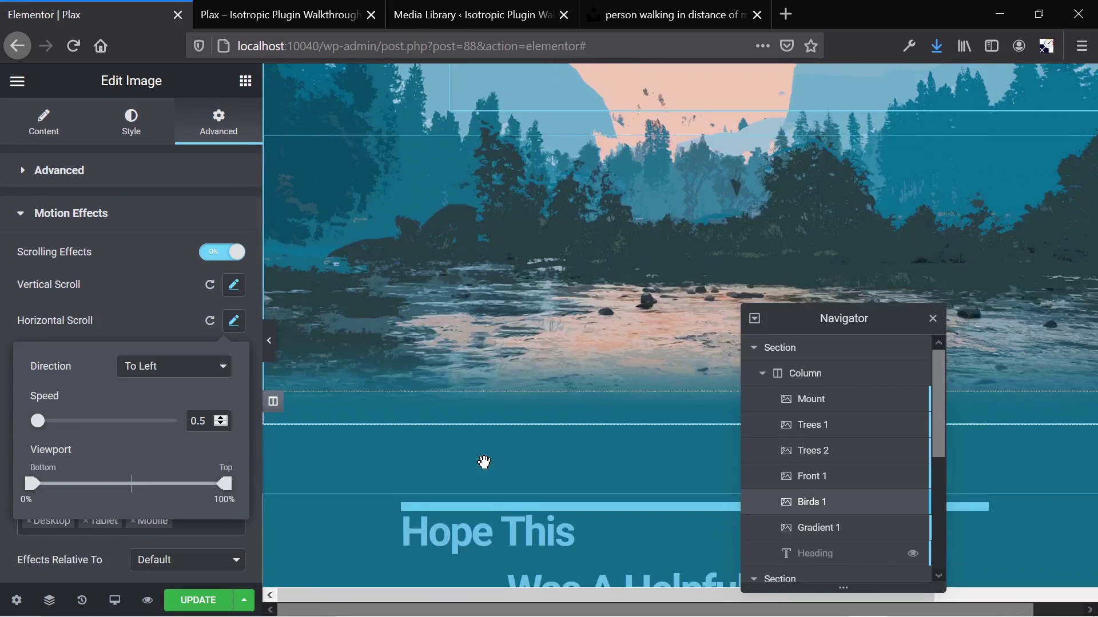
{"action": "scroll", "coordinate": [484, 461], "scroll_direction": "up", "scroll_amount": 3}
{"action": "scroll", "coordinate": [484, 462], "scroll_direction": "down", "scroll_amount": 3}
{"action": "scroll", "coordinate": [484, 461], "scroll_direction": "up", "scroll_amount": 2}
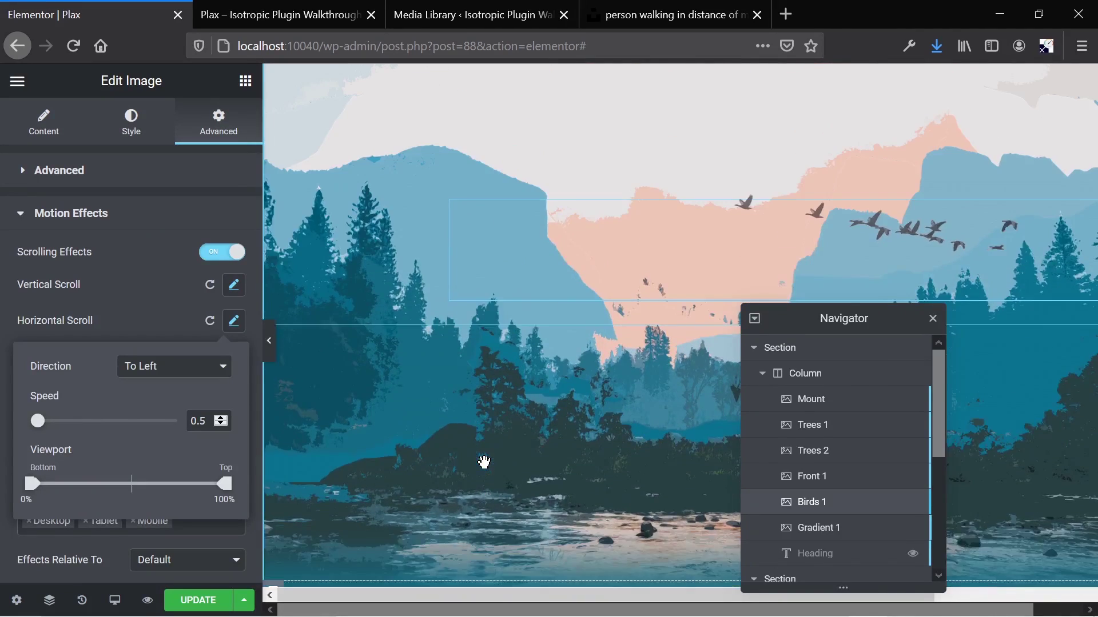
{"action": "scroll", "coordinate": [483, 462], "scroll_direction": "down", "scroll_amount": 3}
{"action": "scroll", "coordinate": [484, 461], "scroll_direction": "up", "scroll_amount": 4}
{"action": "scroll", "coordinate": [483, 462], "scroll_direction": "up", "scroll_amount": 1}
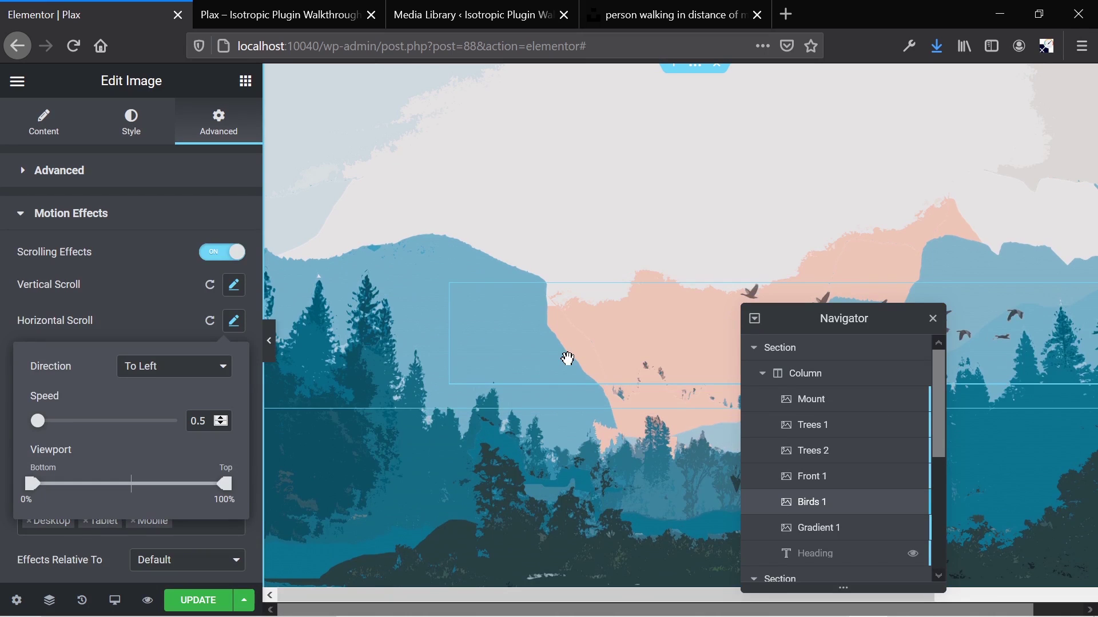
- Select the section below the hero and examine its background type and colour
{"action": "scroll", "coordinate": [812, 477], "scroll_direction": "down", "scroll_amount": 1}
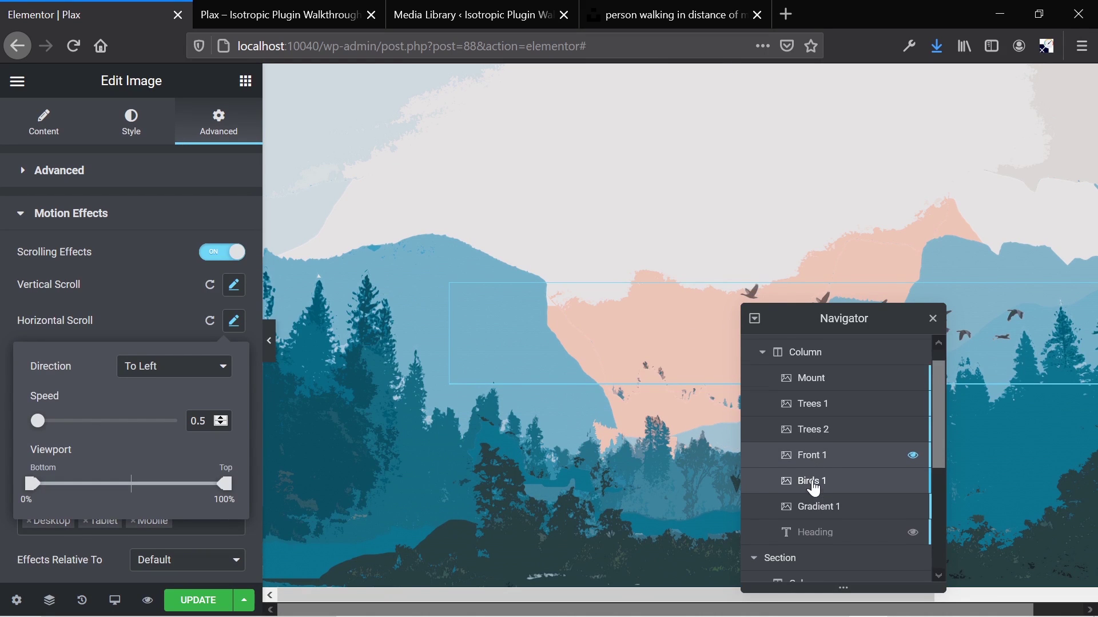
{"action": "scroll", "coordinate": [545, 499], "scroll_direction": "down", "scroll_amount": 3}
{"action": "scroll", "coordinate": [546, 499], "scroll_direction": "down", "scroll_amount": 5}
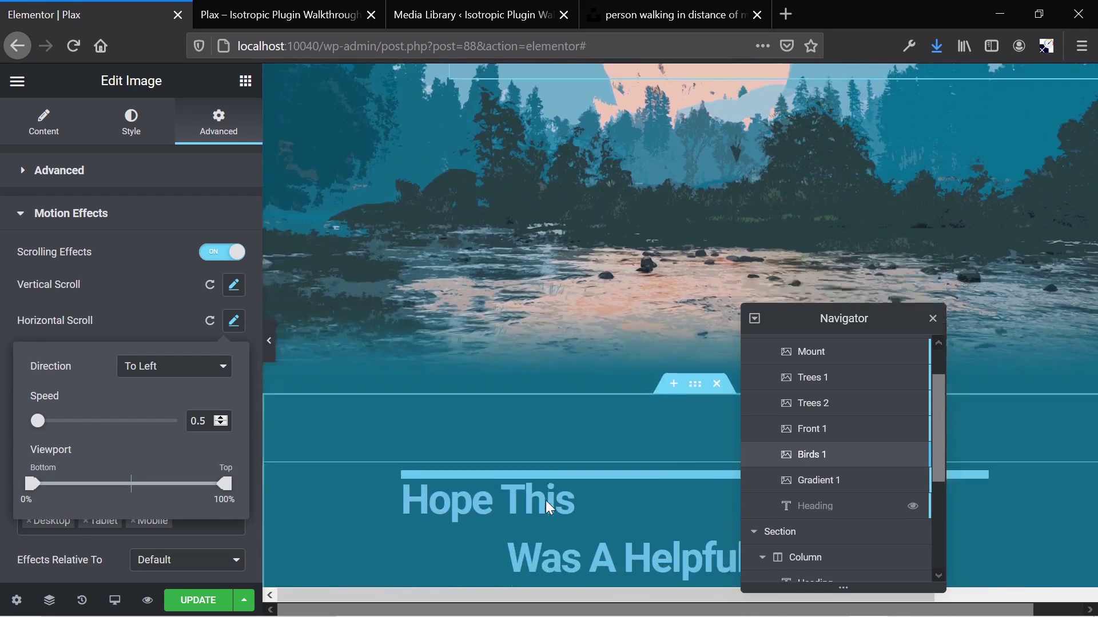
{"action": "mouse_move", "coordinate": [495, 311]}
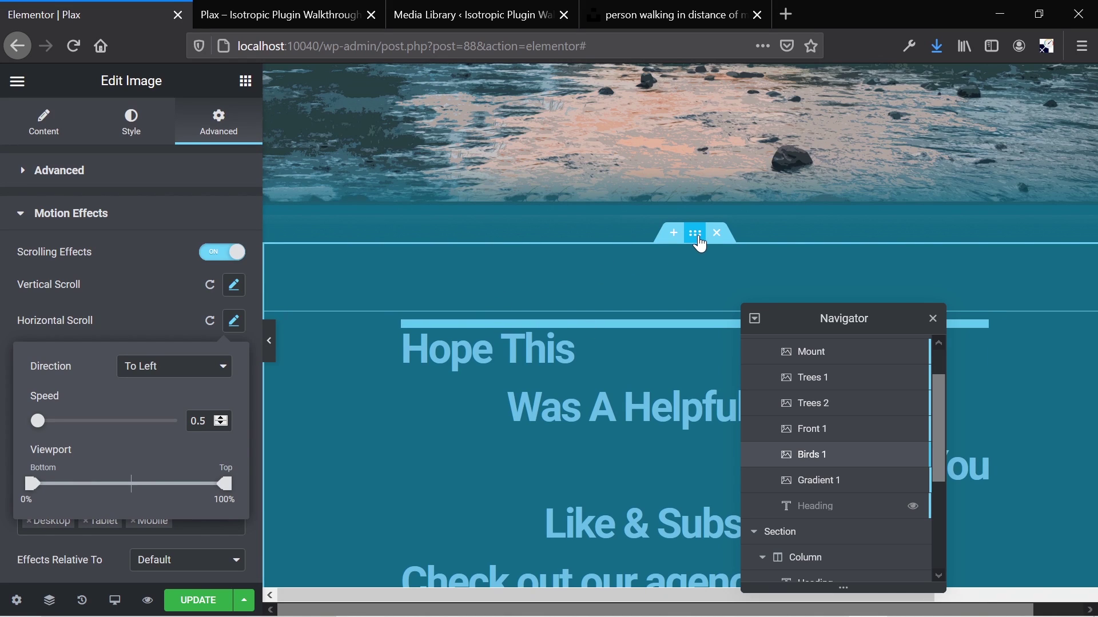
{"action": "left_click", "coordinate": [335, 452]}
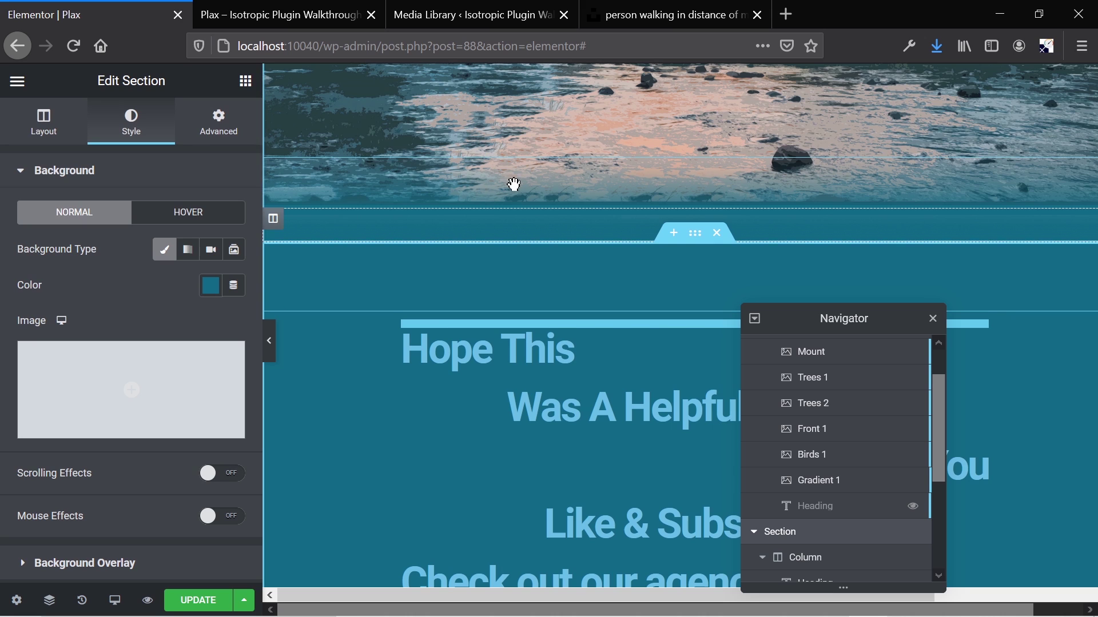
- Switch to the Plax preview page, reload it and examine how the hero fades into the section below
{"action": "scroll", "coordinate": [376, 440], "scroll_direction": "down", "scroll_amount": 5}
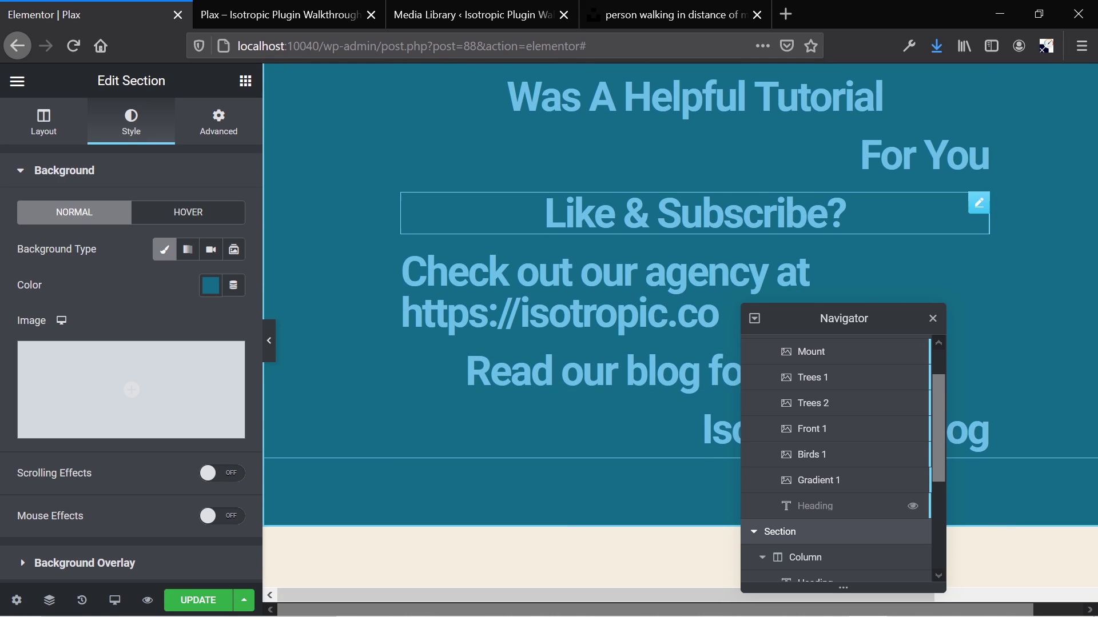
{"action": "scroll", "coordinate": [505, 372], "scroll_direction": "up", "scroll_amount": 5}
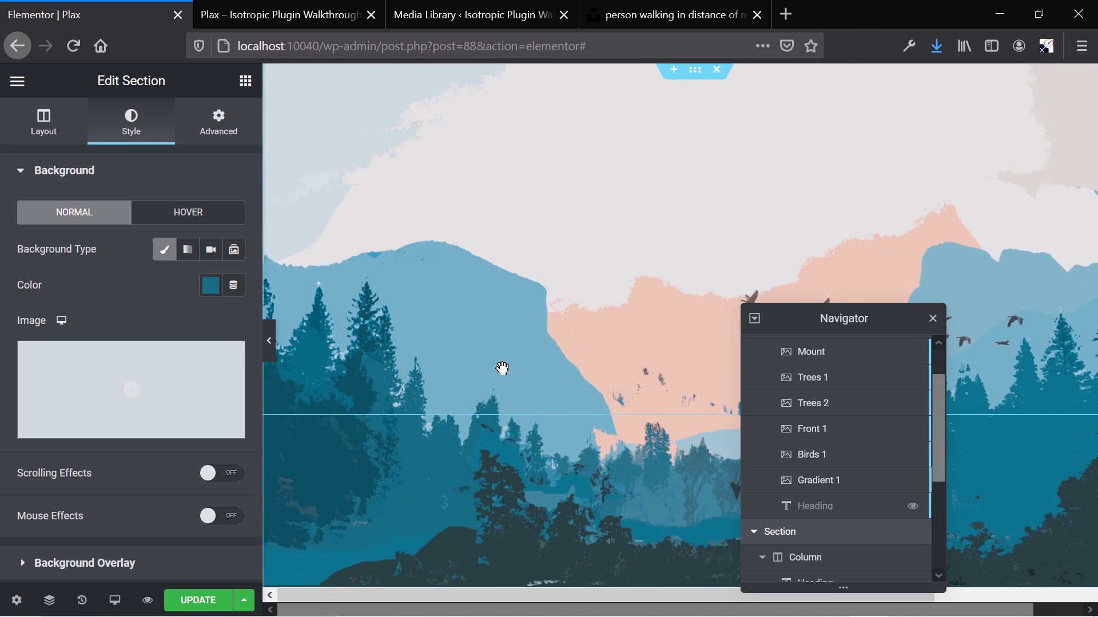
{"action": "left_click", "coordinate": [291, 17]}
{"action": "left_click", "coordinate": [74, 44]}
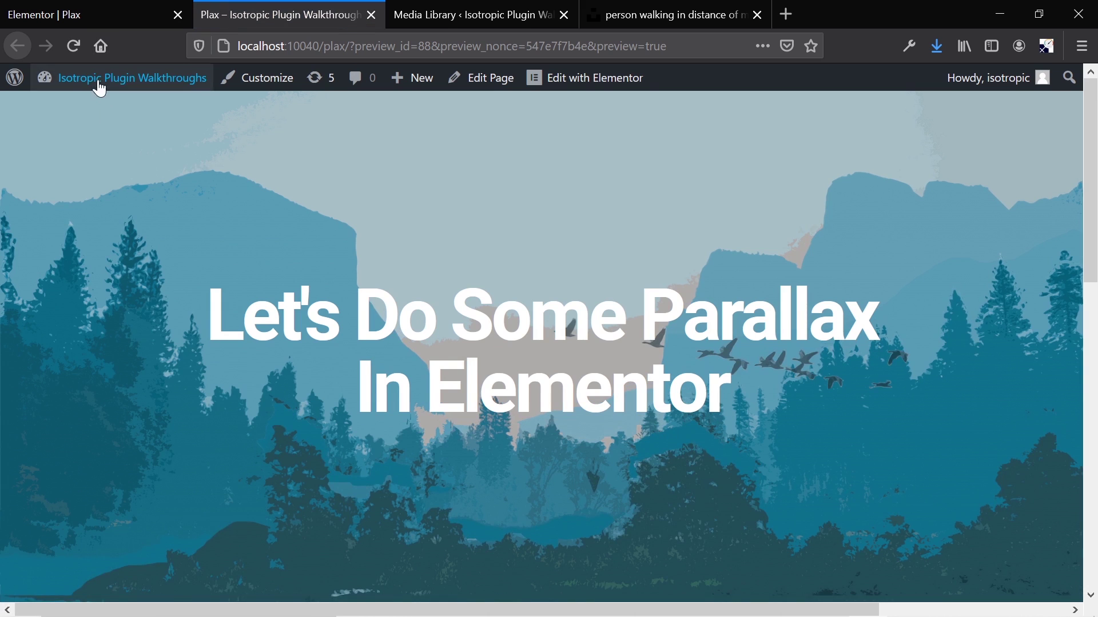
{"action": "scroll", "coordinate": [225, 326], "scroll_direction": "down", "scroll_amount": 1}
{"action": "scroll", "coordinate": [224, 322], "scroll_direction": "down", "scroll_amount": 5}
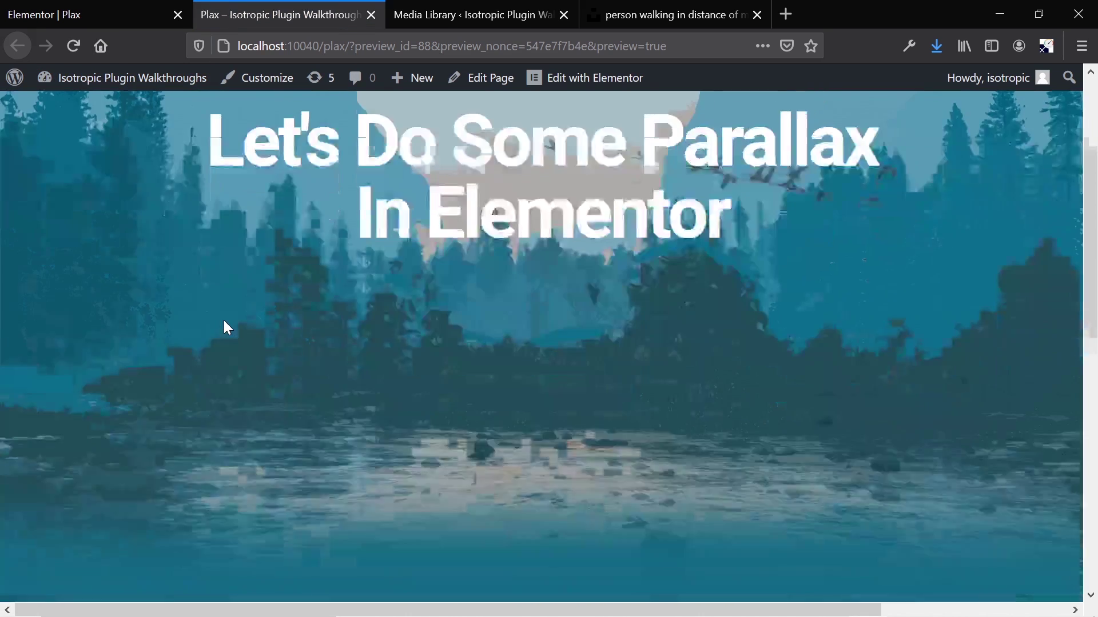
{"action": "scroll", "coordinate": [224, 320], "scroll_direction": "up", "scroll_amount": 4}
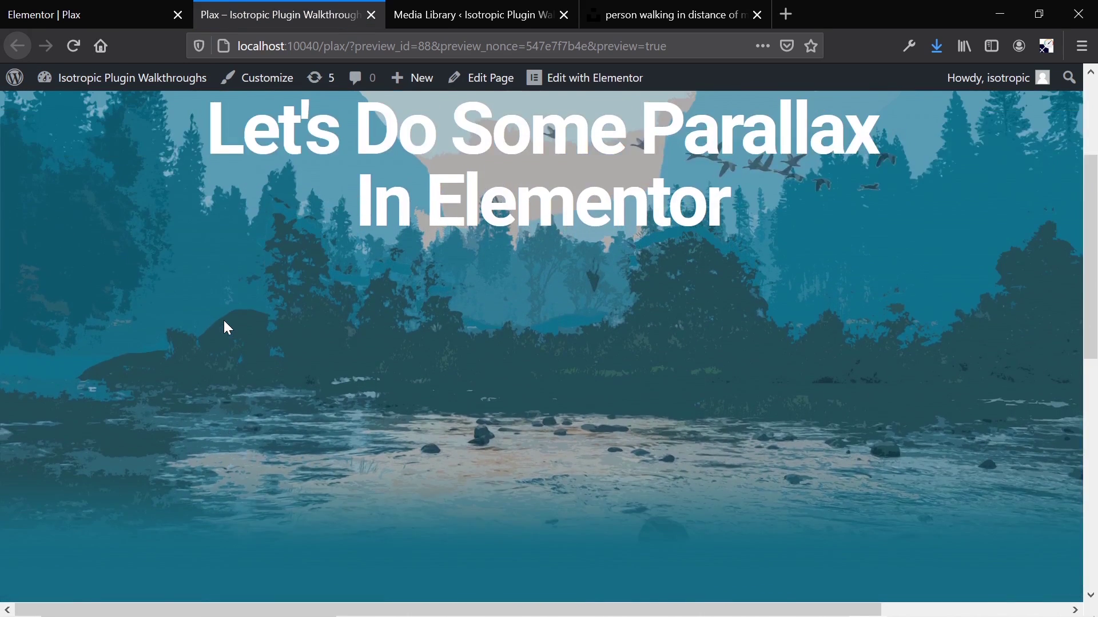
{"action": "scroll", "coordinate": [226, 326], "scroll_direction": "down", "scroll_amount": 2}
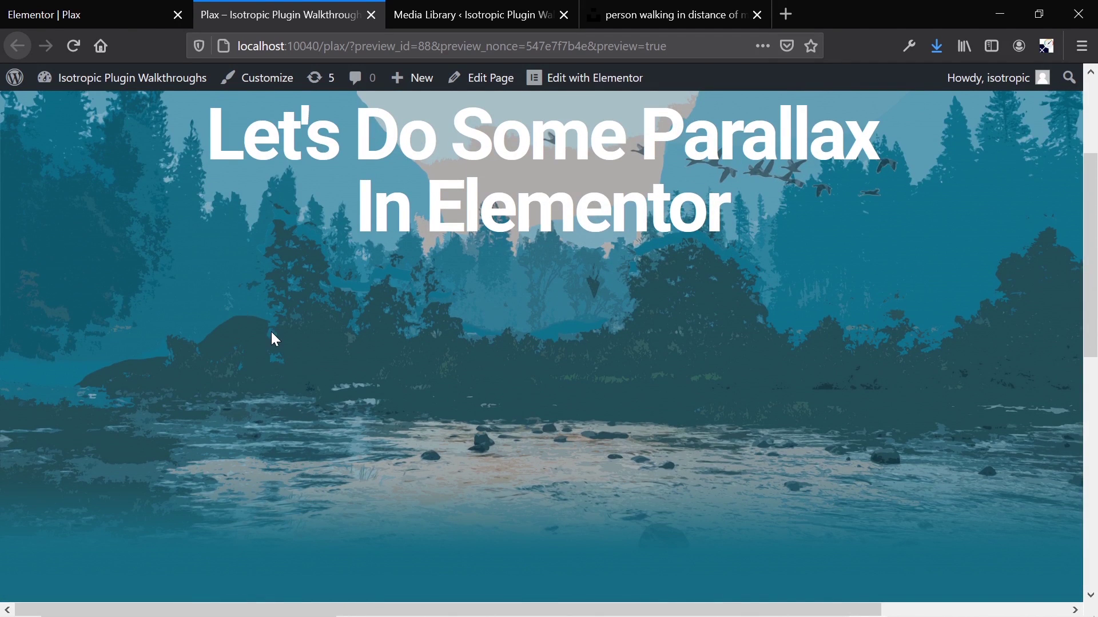
{"action": "scroll", "coordinate": [172, 284], "scroll_direction": "up", "scroll_amount": 3}
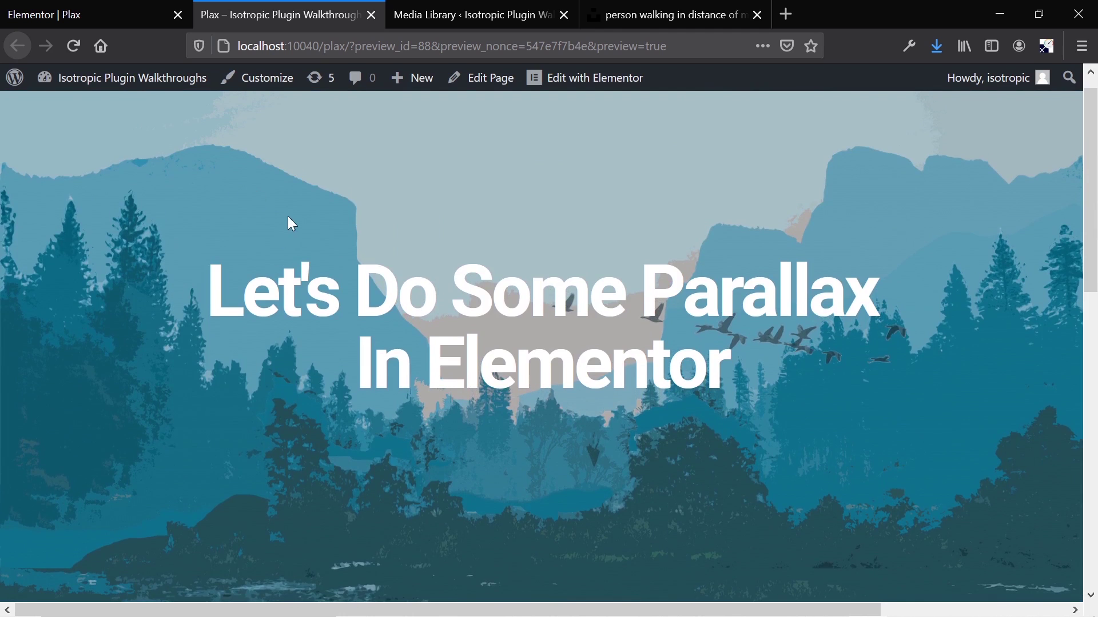
{"action": "scroll", "coordinate": [271, 203], "scroll_direction": "up", "scroll_amount": 1}
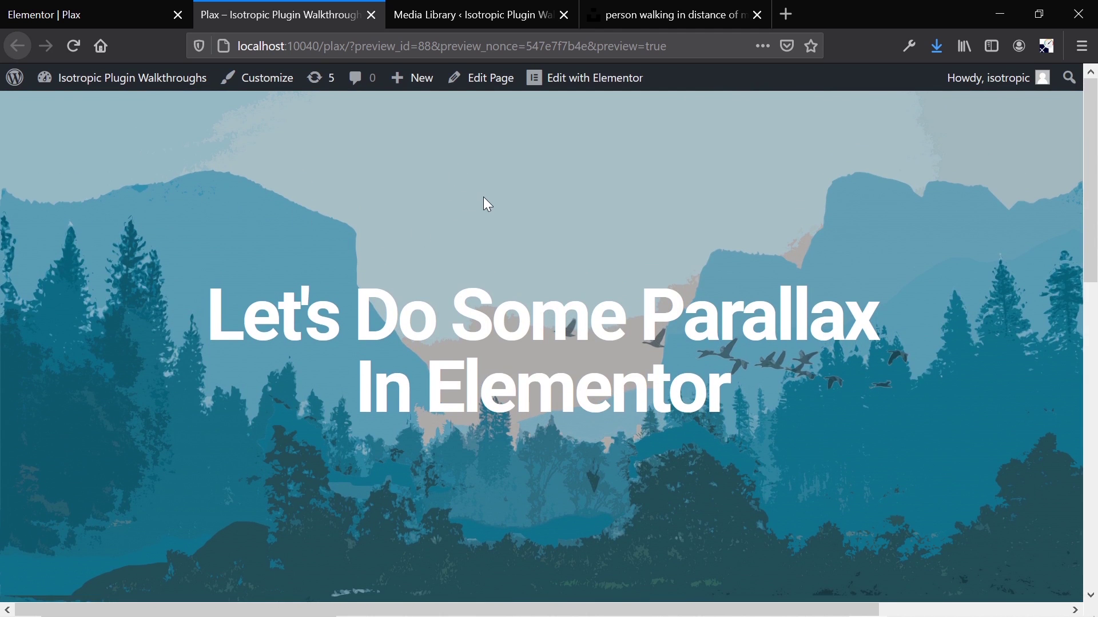
- Compare the scroll speeds of the mountain, tree, bird and river layers in the page preview
{"action": "scroll", "coordinate": [483, 199], "scroll_direction": "down", "scroll_amount": 5}
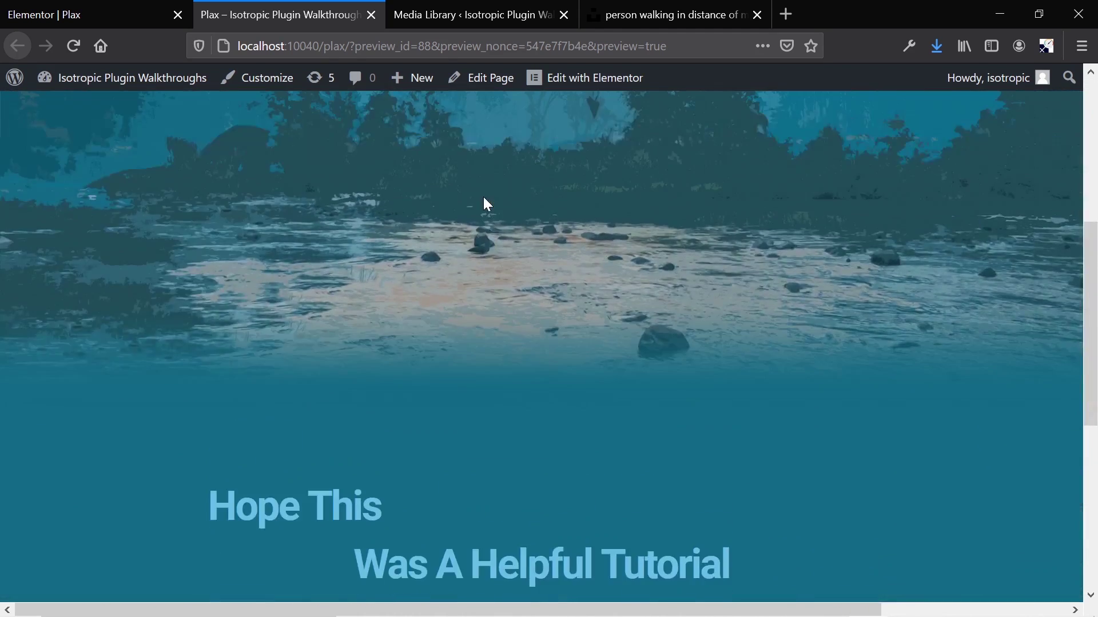
{"action": "scroll", "coordinate": [484, 197], "scroll_direction": "up", "scroll_amount": 5}
{"action": "scroll", "coordinate": [484, 198], "scroll_direction": "down", "scroll_amount": 5}
{"action": "scroll", "coordinate": [484, 198], "scroll_direction": "up", "scroll_amount": 5}
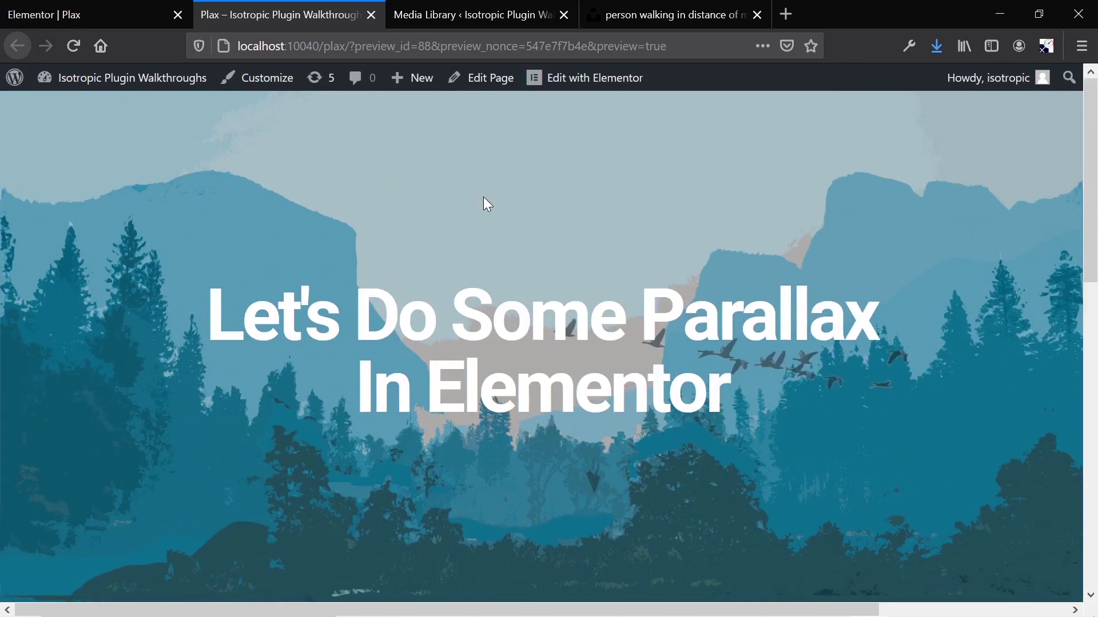
{"action": "scroll", "coordinate": [484, 199], "scroll_direction": "down", "scroll_amount": 5}
{"action": "scroll", "coordinate": [484, 199], "scroll_direction": "up", "scroll_amount": 5}
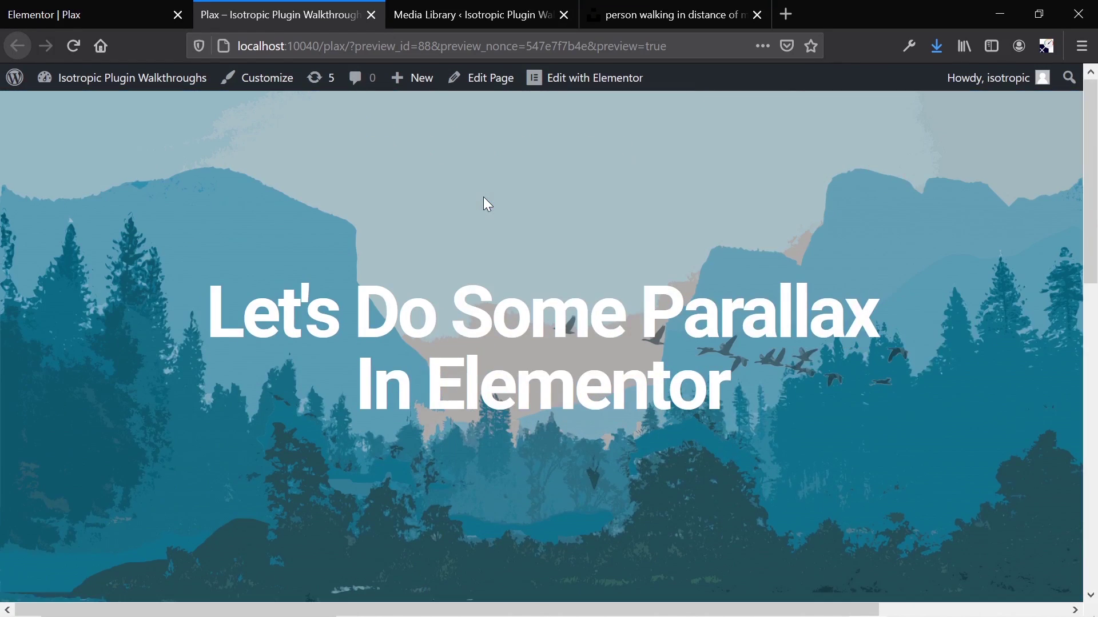
{"action": "scroll", "coordinate": [483, 199], "scroll_direction": "down", "scroll_amount": 5}
{"action": "scroll", "coordinate": [484, 199], "scroll_direction": "up", "scroll_amount": 5}
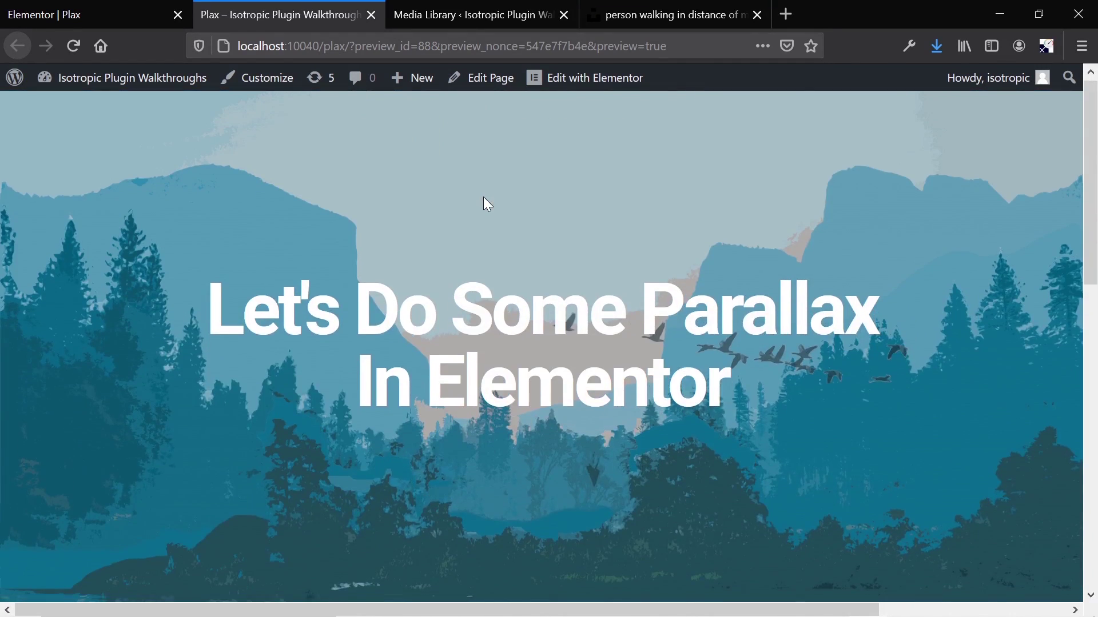
- Examine the full preview page from the hero headline down through the staggered headings in the section below
{"action": "scroll", "coordinate": [483, 198], "scroll_direction": "down", "scroll_amount": 7}
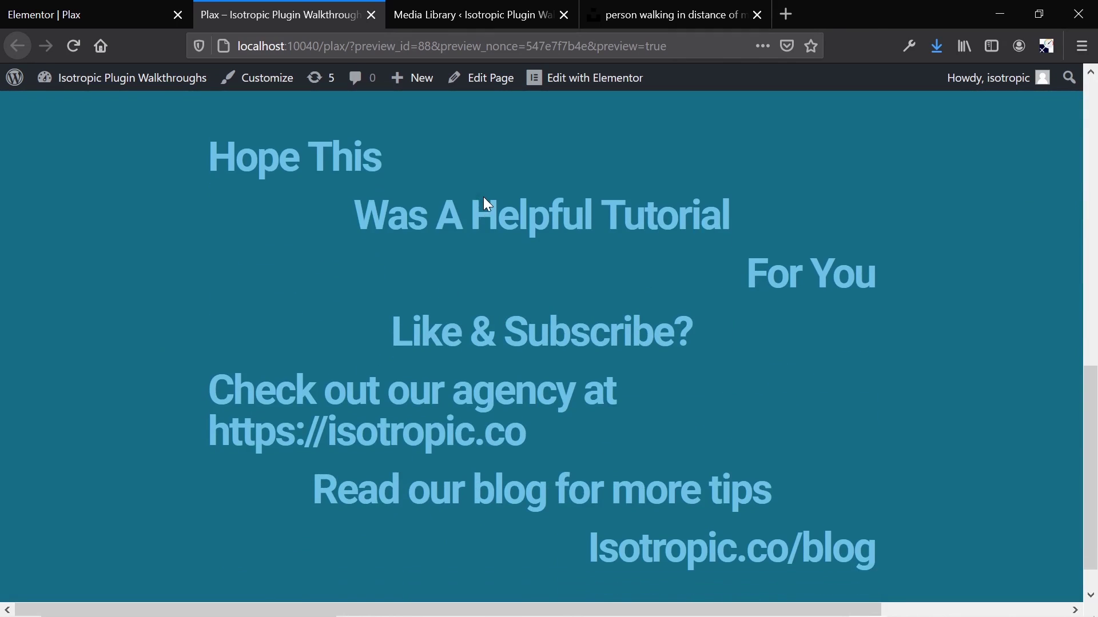
{"action": "scroll", "coordinate": [483, 198], "scroll_direction": "up", "scroll_amount": 7}
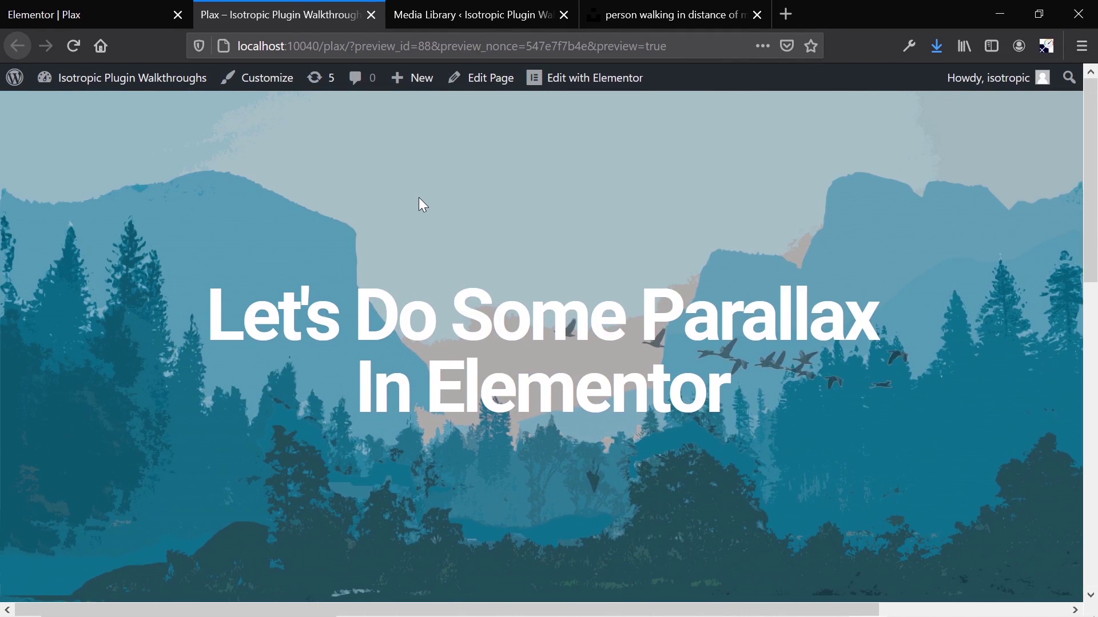
{"action": "scroll", "coordinate": [419, 198], "scroll_direction": "down", "scroll_amount": 8}
{"action": "scroll", "coordinate": [419, 199], "scroll_direction": "up", "scroll_amount": 3}
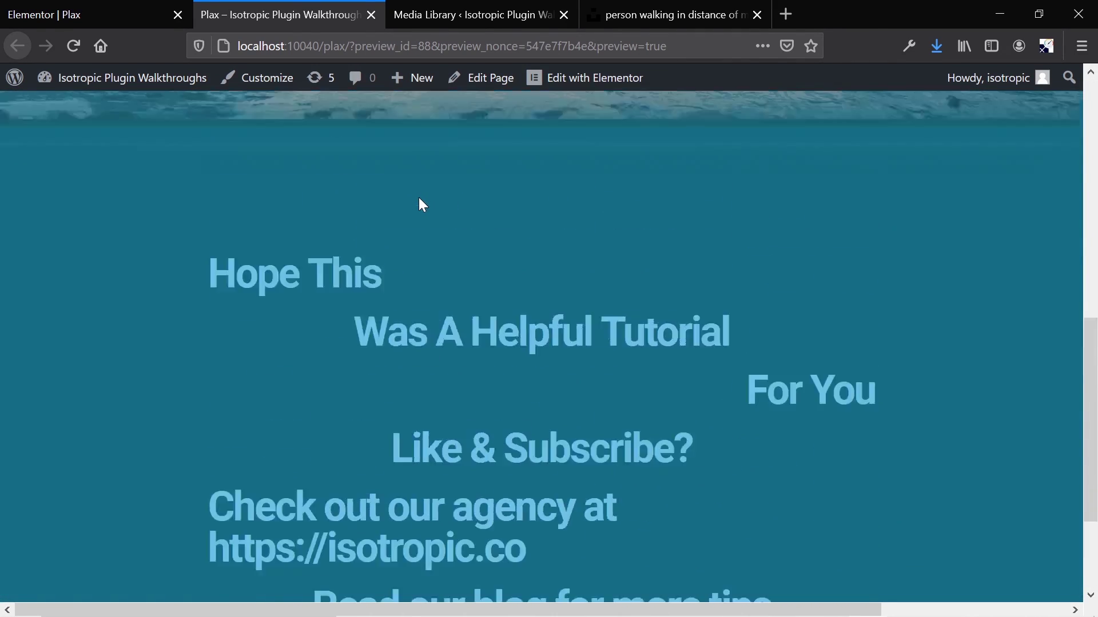
{"action": "scroll", "coordinate": [418, 199], "scroll_direction": "up", "scroll_amount": 7}
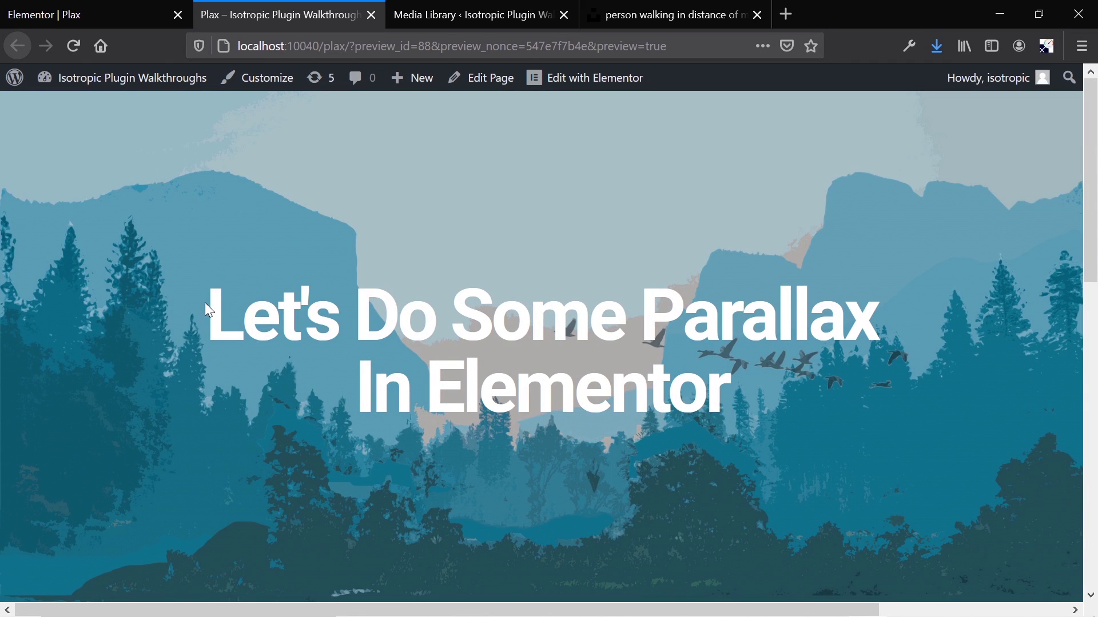
{"action": "scroll", "coordinate": [265, 331], "scroll_direction": "down", "scroll_amount": 10}
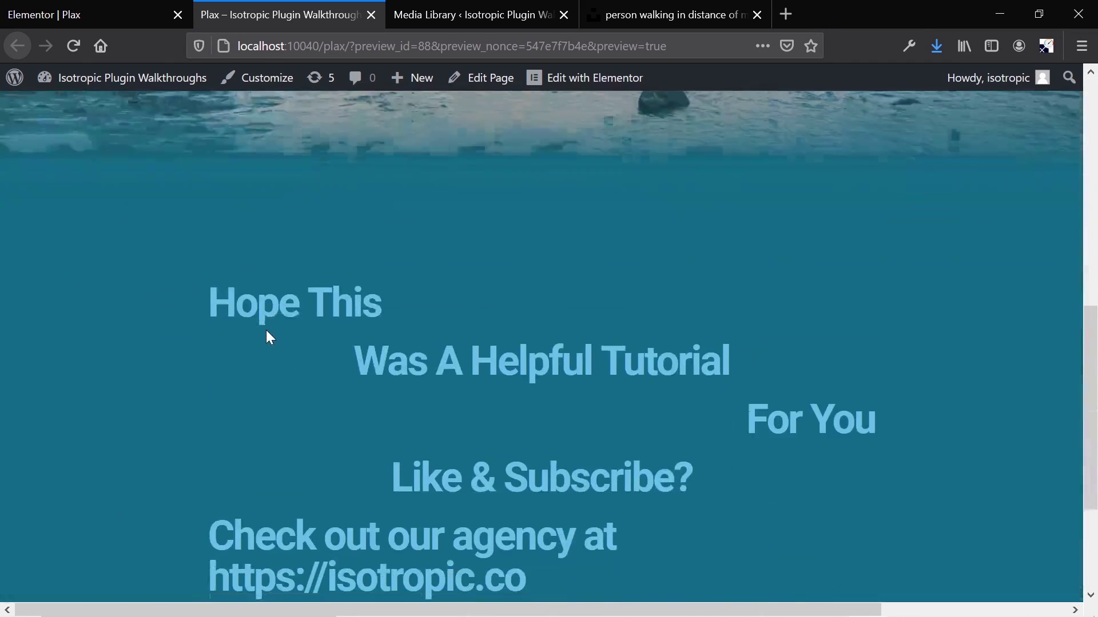
{"action": "scroll", "coordinate": [266, 331], "scroll_direction": "up", "scroll_amount": 10}
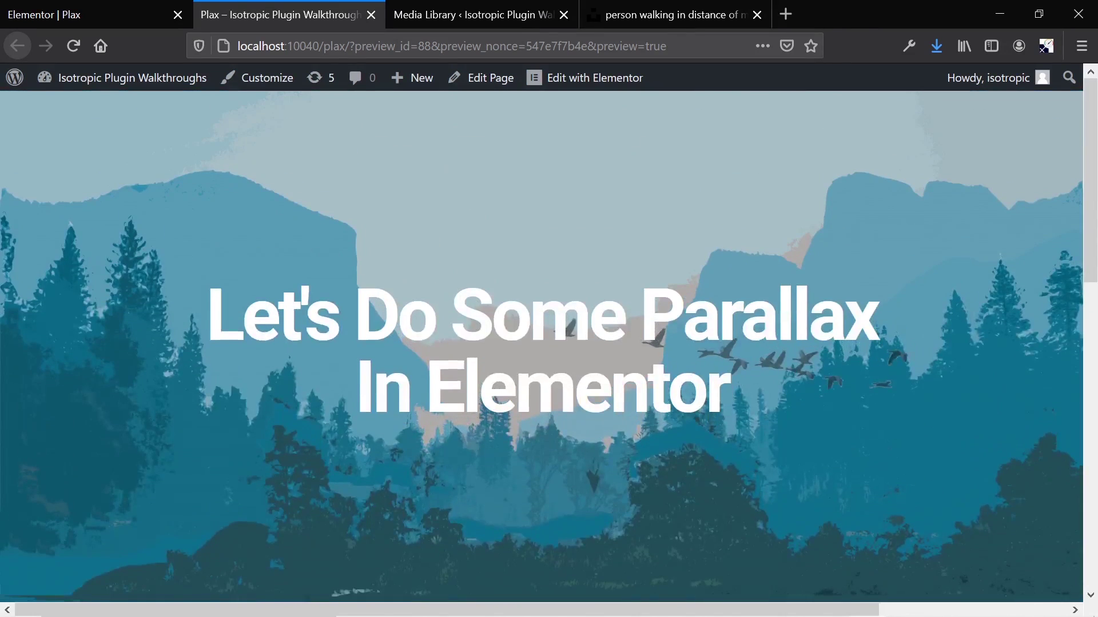
{"action": "scroll", "coordinate": [266, 331], "scroll_direction": "down", "scroll_amount": 7}
{"action": "scroll", "coordinate": [266, 330], "scroll_direction": "up", "scroll_amount": 7}
- Highlight part of the headline "Let's Do Some Parallax In Elementor", clear the selection and check the headline's scroll movement
{"action": "triple_click", "coordinate": [266, 330]}
{"action": "double_click", "coordinate": [266, 331]}
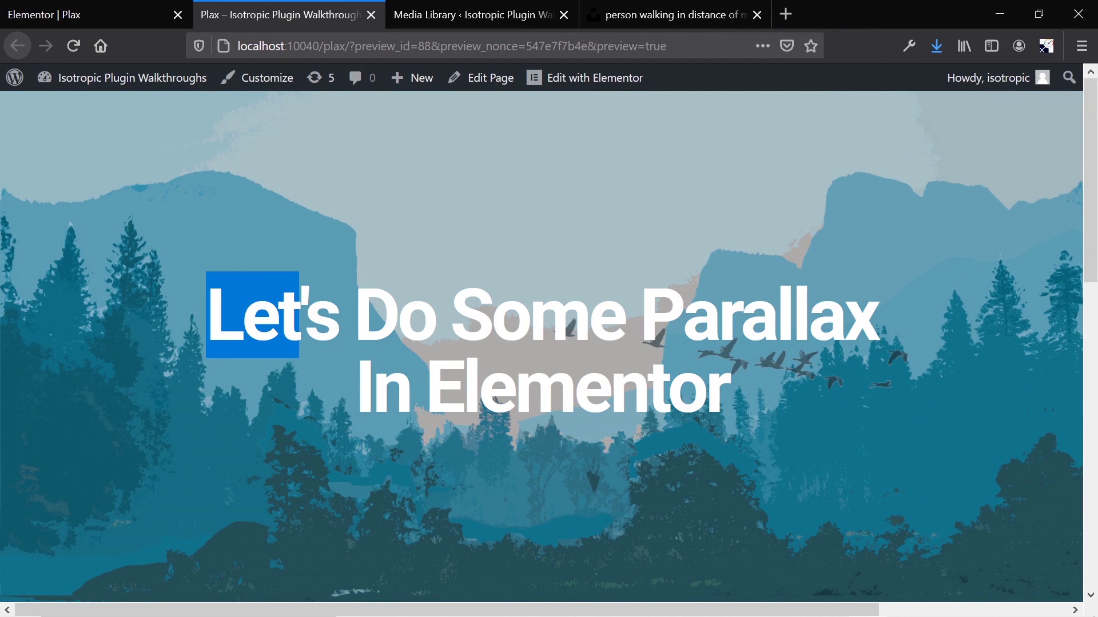
{"action": "left_click", "coordinate": [152, 278]}
{"action": "scroll", "coordinate": [152, 278], "scroll_direction": "down", "scroll_amount": 3}
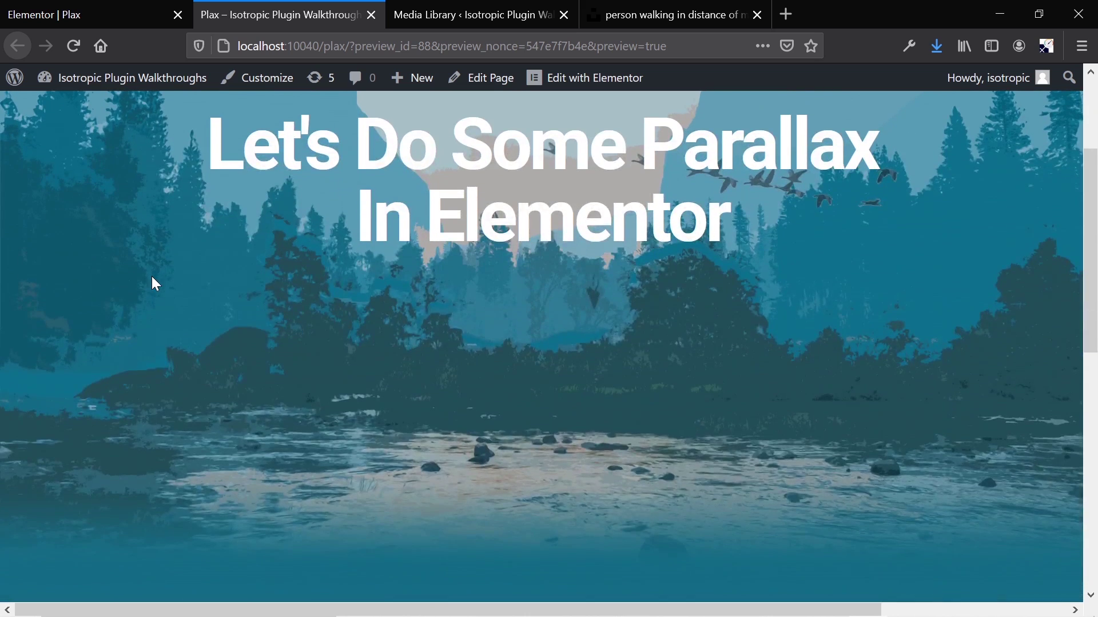
{"action": "scroll", "coordinate": [152, 277], "scroll_direction": "up", "scroll_amount": 3}
- Return to the Elementor editor and examine the lower section's Advanced settings, including its Z-Index and Motion Effects
{"action": "left_click", "coordinate": [93, 15]}
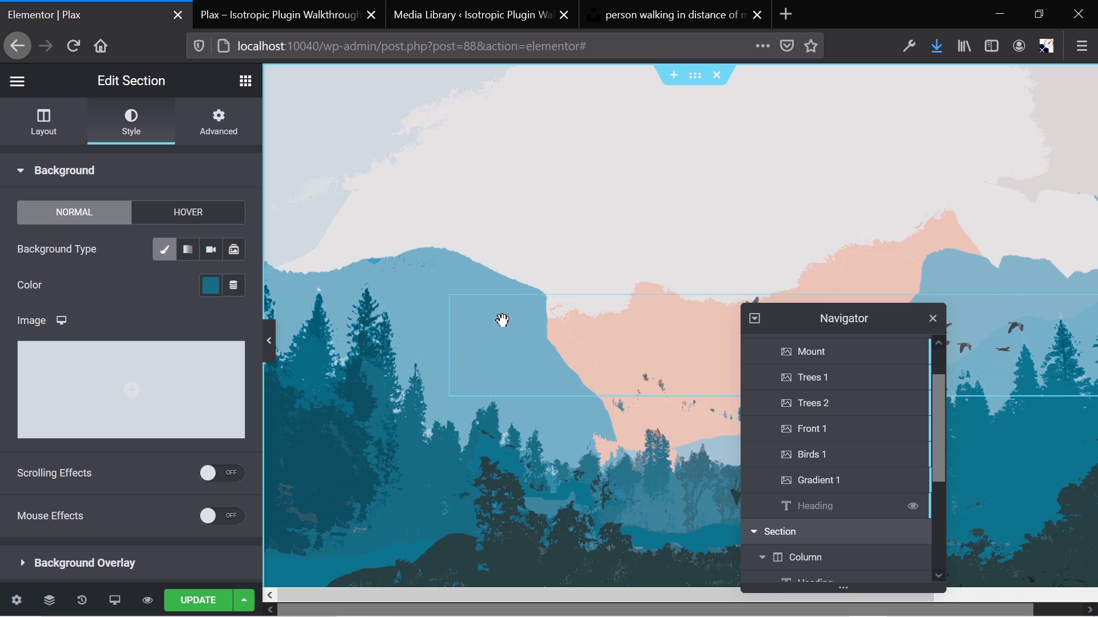
{"action": "scroll", "coordinate": [504, 309], "scroll_direction": "down", "scroll_amount": 2}
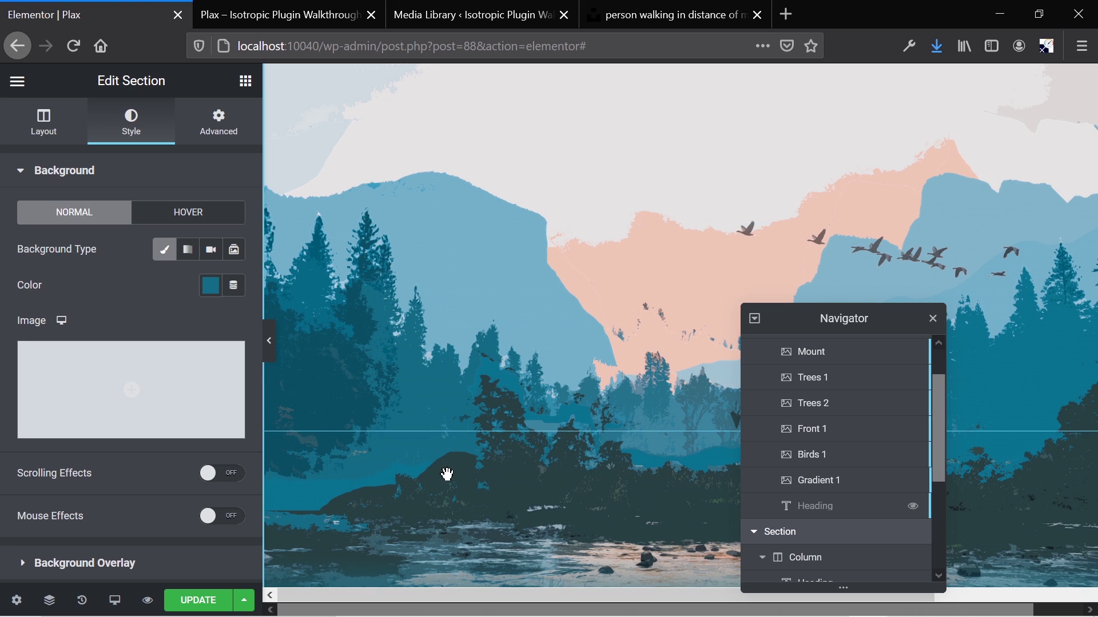
{"action": "scroll", "coordinate": [452, 201], "scroll_direction": "up", "scroll_amount": 3}
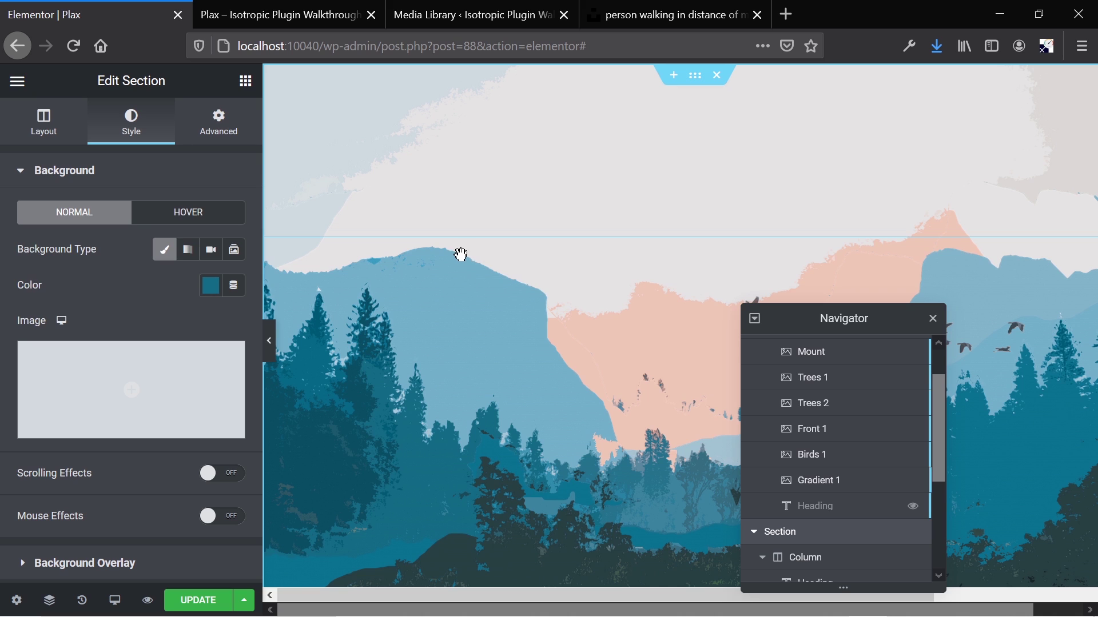
{"action": "scroll", "coordinate": [452, 251], "scroll_direction": "down", "scroll_amount": 2}
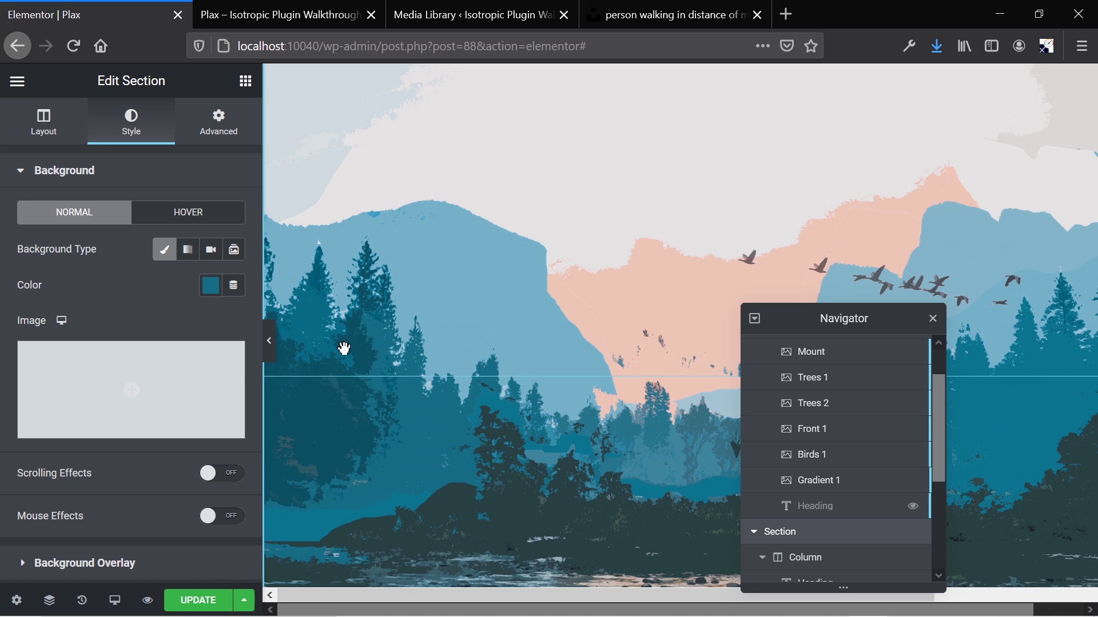
{"action": "left_click", "coordinate": [222, 127]}
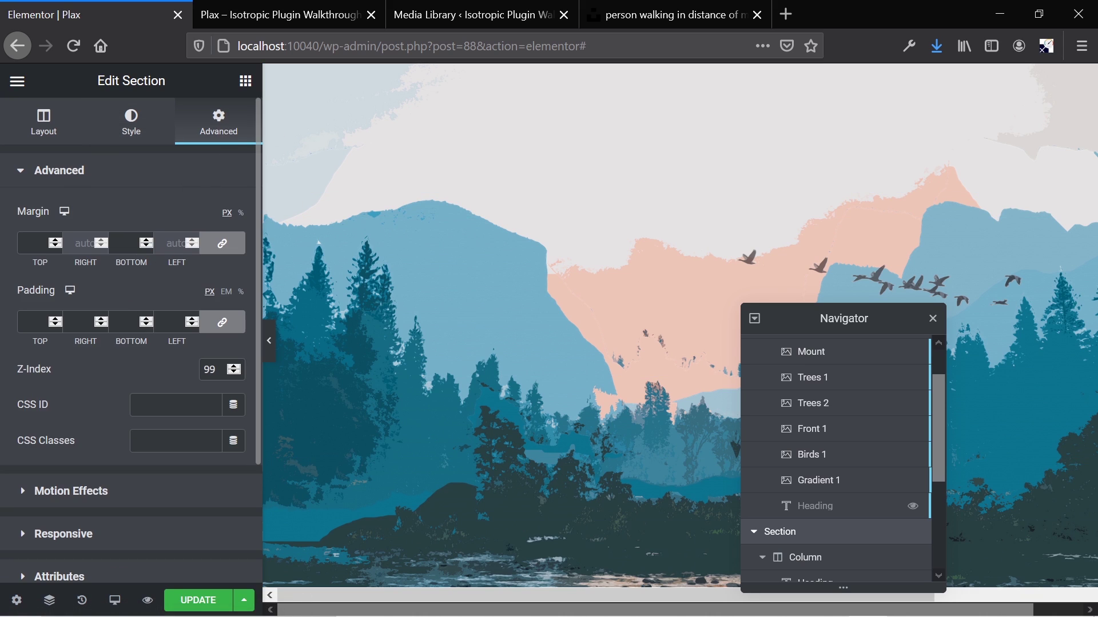
{"action": "scroll", "coordinate": [119, 354], "scroll_direction": "down", "scroll_amount": 1}
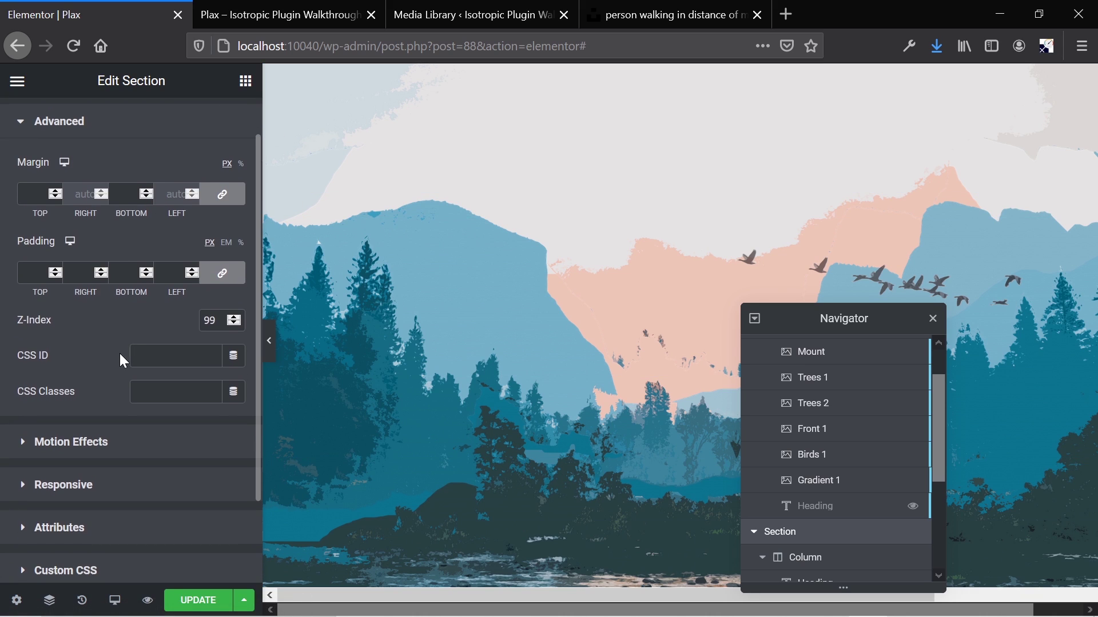
{"action": "left_click", "coordinate": [68, 443]}
{"action": "scroll", "coordinate": [318, 394], "scroll_direction": "down", "scroll_amount": 5}
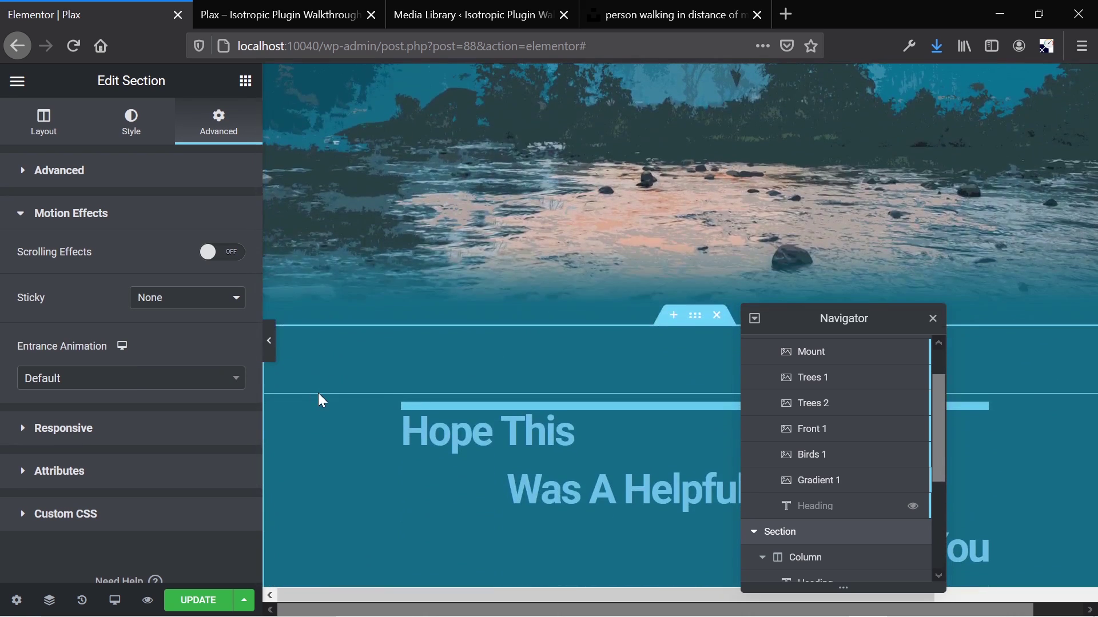
- Select the Gradient 1 image and examine how it blends the hero's river into the section below
{"action": "scroll", "coordinate": [318, 393], "scroll_direction": "up", "scroll_amount": 3}
{"action": "left_click", "coordinate": [326, 412]}
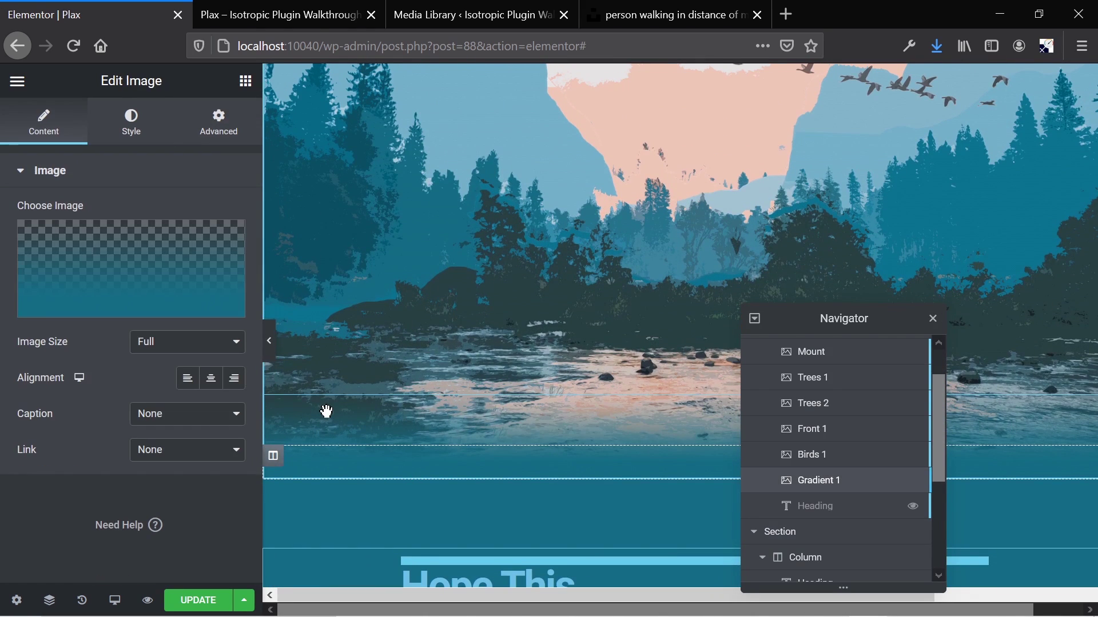
{"action": "scroll", "coordinate": [480, 238], "scroll_direction": "up", "scroll_amount": 2}
{"action": "scroll", "coordinate": [480, 238], "scroll_direction": "down", "scroll_amount": 2}
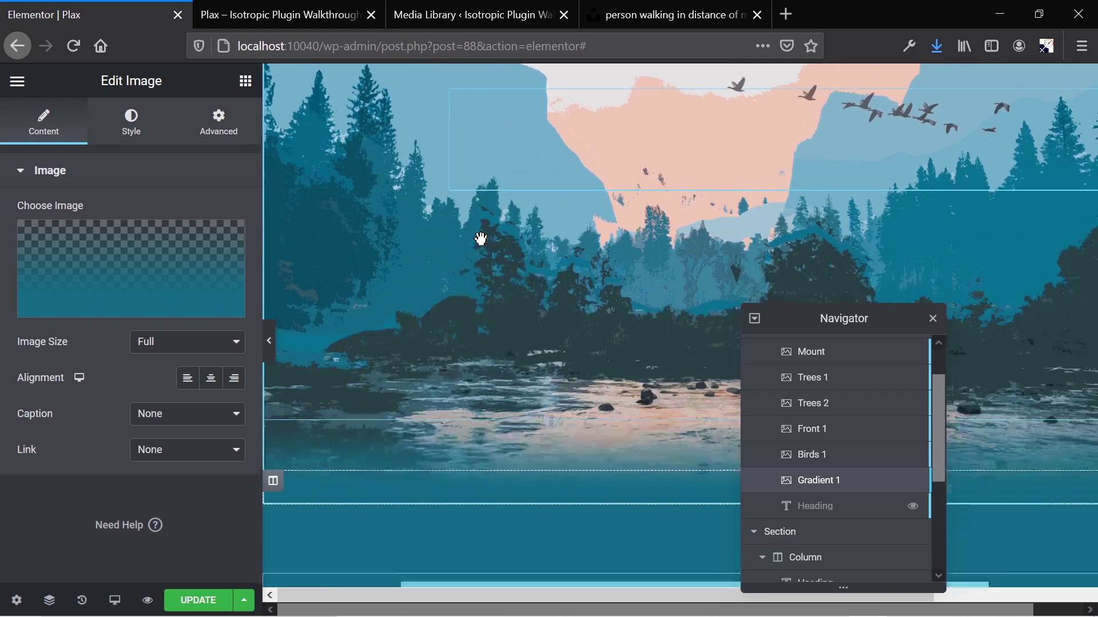
{"action": "scroll", "coordinate": [480, 238], "scroll_direction": "down", "scroll_amount": 2}
{"action": "scroll", "coordinate": [480, 238], "scroll_direction": "up", "scroll_amount": 3}
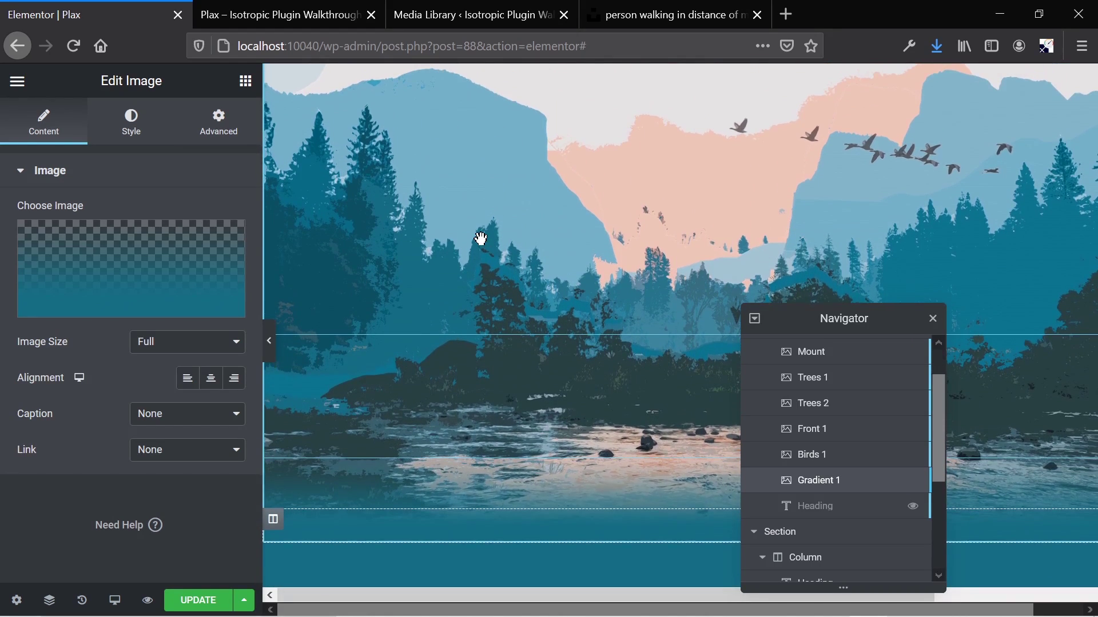
{"action": "scroll", "coordinate": [480, 238], "scroll_direction": "up", "scroll_amount": 3}
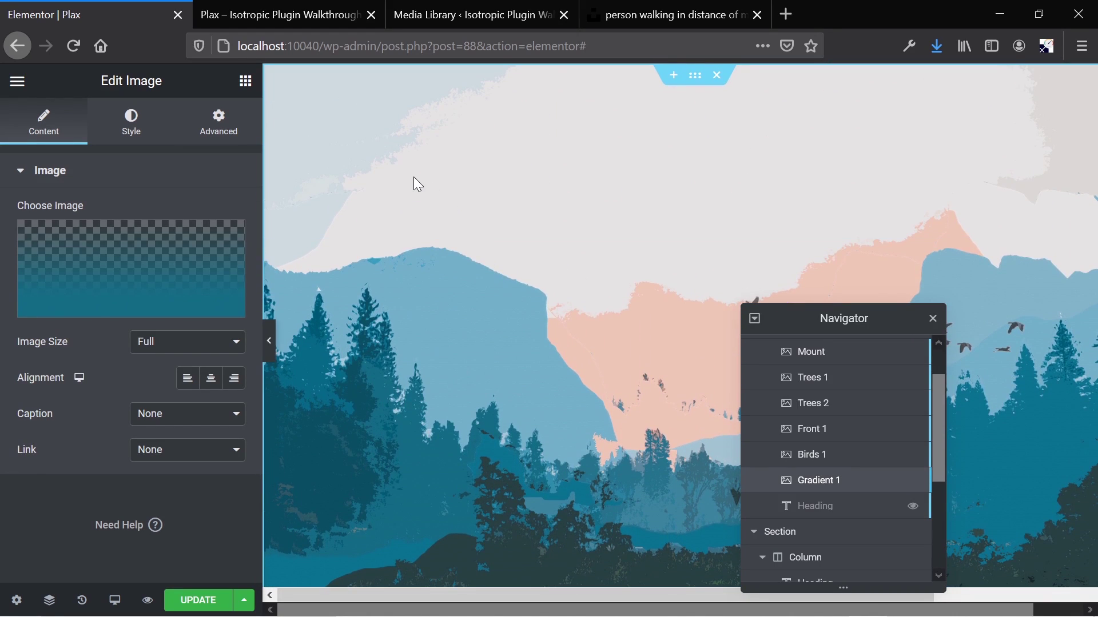
{"action": "scroll", "coordinate": [469, 266], "scroll_direction": "down", "scroll_amount": 3}
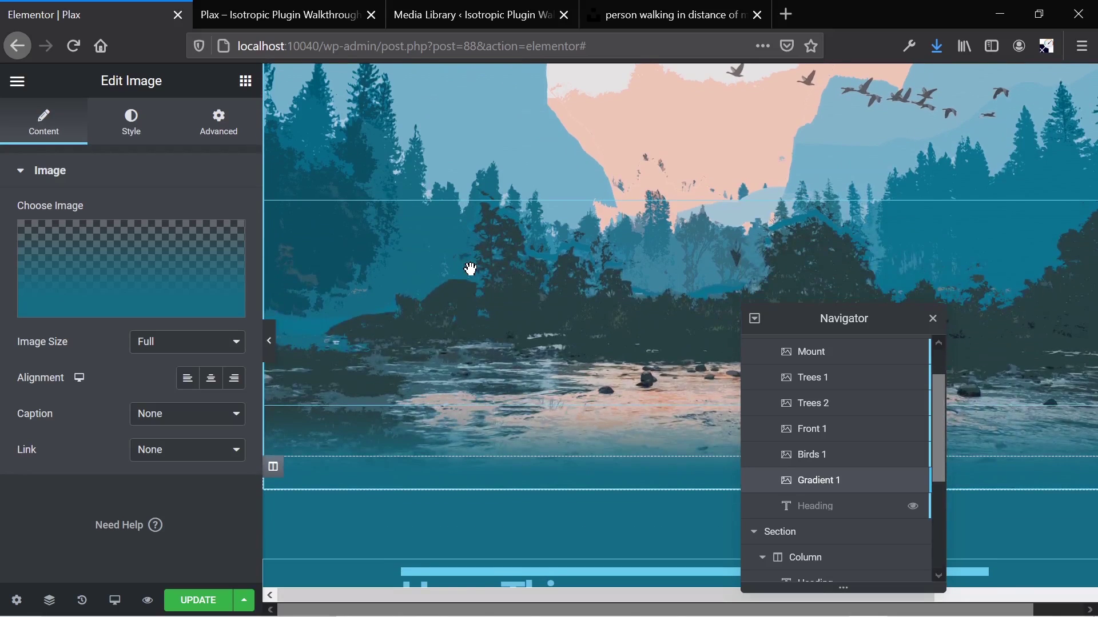
{"action": "scroll", "coordinate": [470, 269], "scroll_direction": "up", "scroll_amount": 2}
{"action": "scroll", "coordinate": [469, 266], "scroll_direction": "down", "scroll_amount": 5}
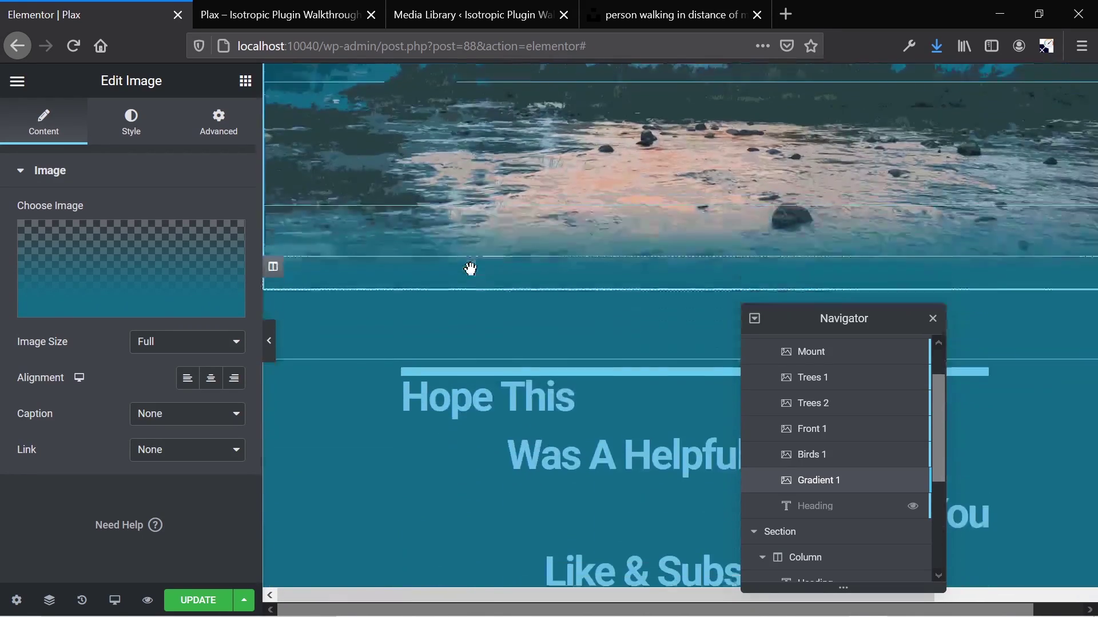
{"action": "scroll", "coordinate": [479, 166], "scroll_direction": "up", "scroll_amount": 6}
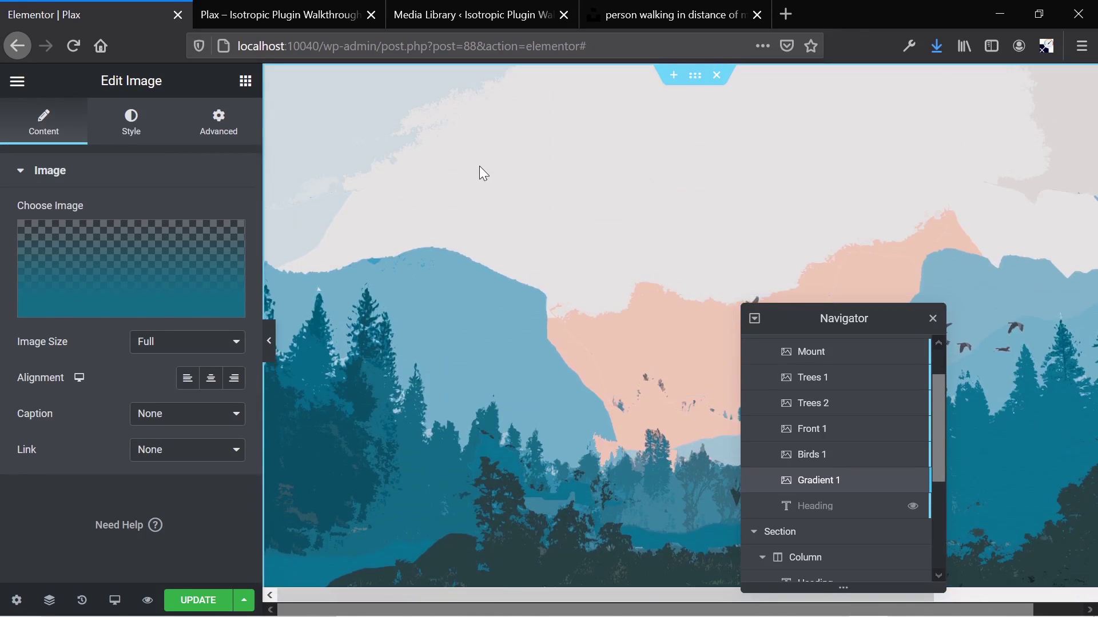
{"action": "scroll", "coordinate": [493, 360], "scroll_direction": "down", "scroll_amount": 3}
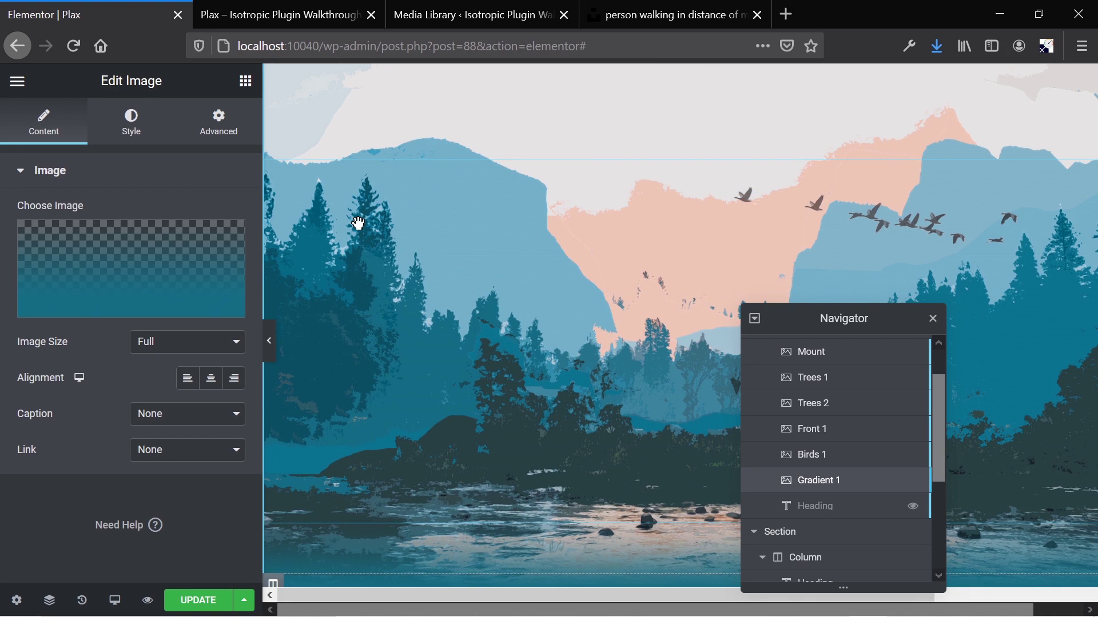
- Switch to Photoshop and review the landscape's separated layers, selecting Layer 3, Layer 8 and Layer 9 in turn
{"action": "key", "text": "alt+Tab"}
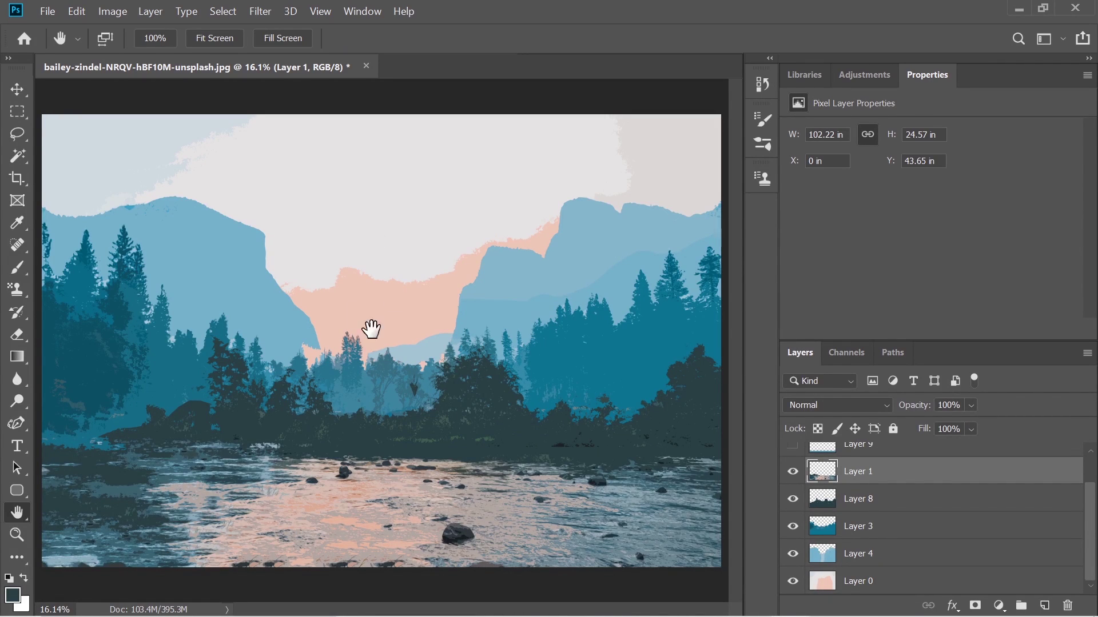
{"action": "scroll", "coordinate": [848, 547], "scroll_direction": "up", "scroll_amount": 2}
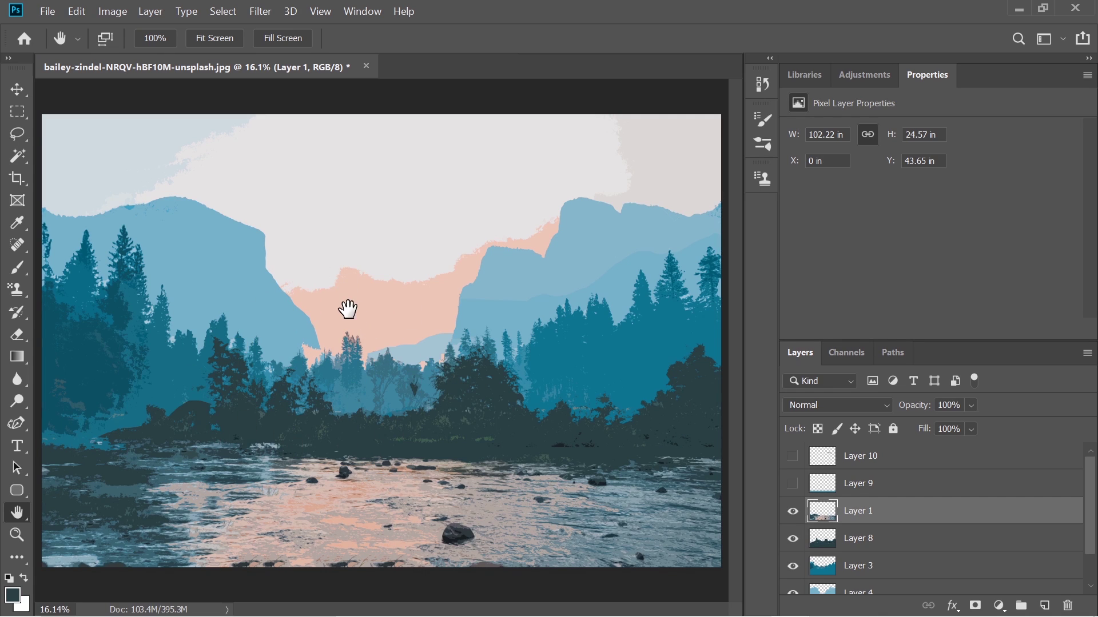
{"action": "left_click", "coordinate": [861, 567]}
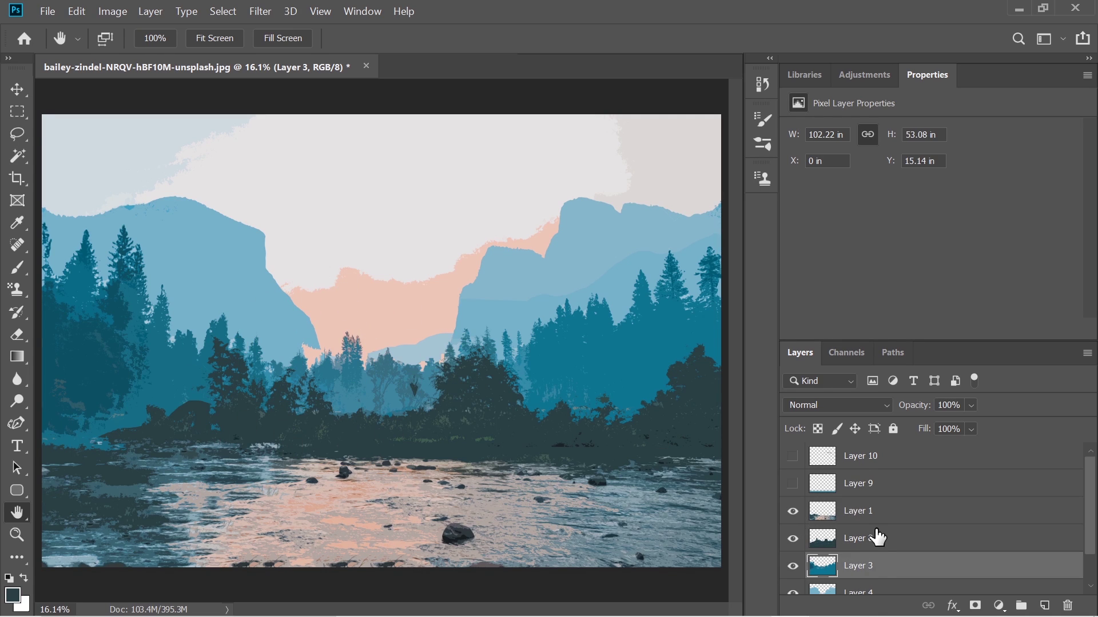
{"action": "left_click", "coordinate": [876, 532]}
{"action": "left_click", "coordinate": [874, 491]}
- Return to the Elementor editor and examine the page from the river's gradient blend to the headings below, ending back at the hero
{"action": "key", "text": "alt+Tab"}
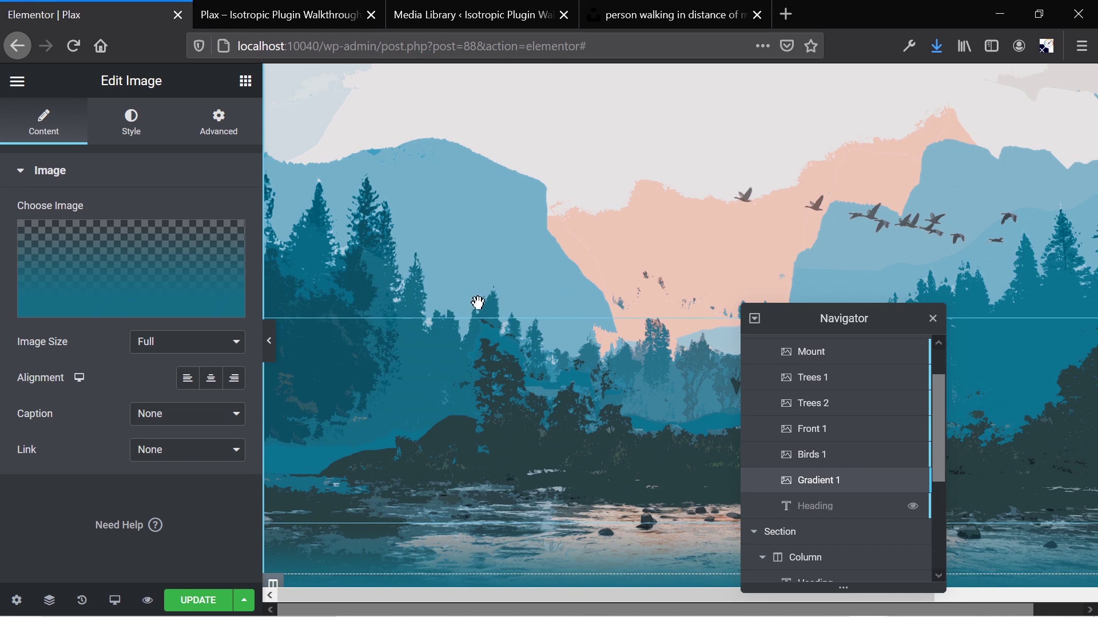
{"action": "scroll", "coordinate": [543, 347], "scroll_direction": "down", "scroll_amount": 5}
{"action": "scroll", "coordinate": [543, 347], "scroll_direction": "down", "scroll_amount": 2}
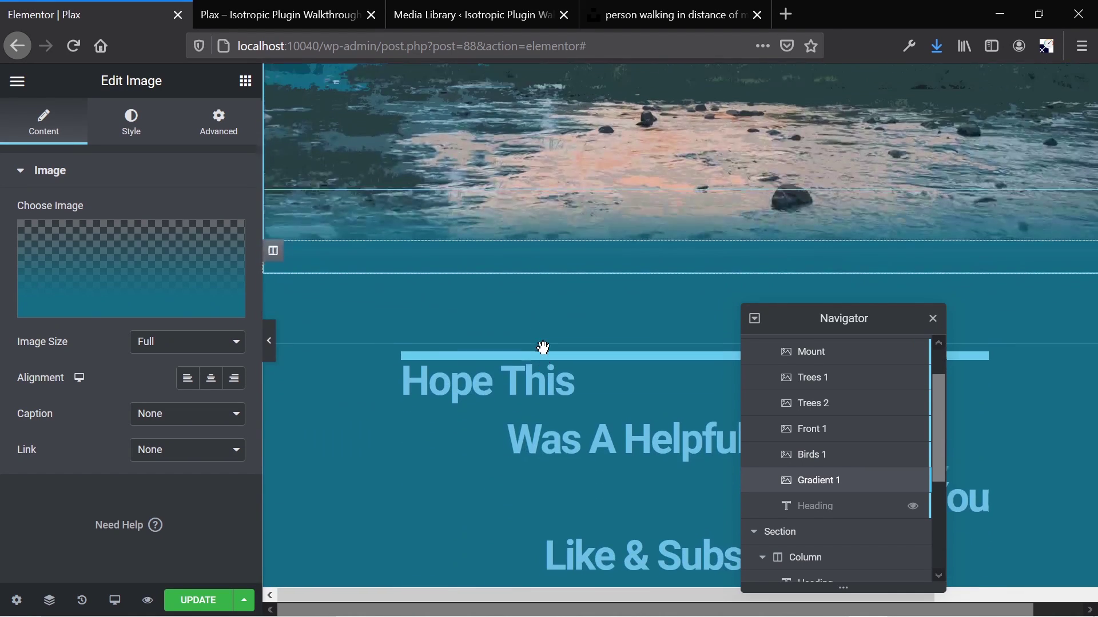
{"action": "scroll", "coordinate": [532, 297], "scroll_direction": "up", "scroll_amount": 7}
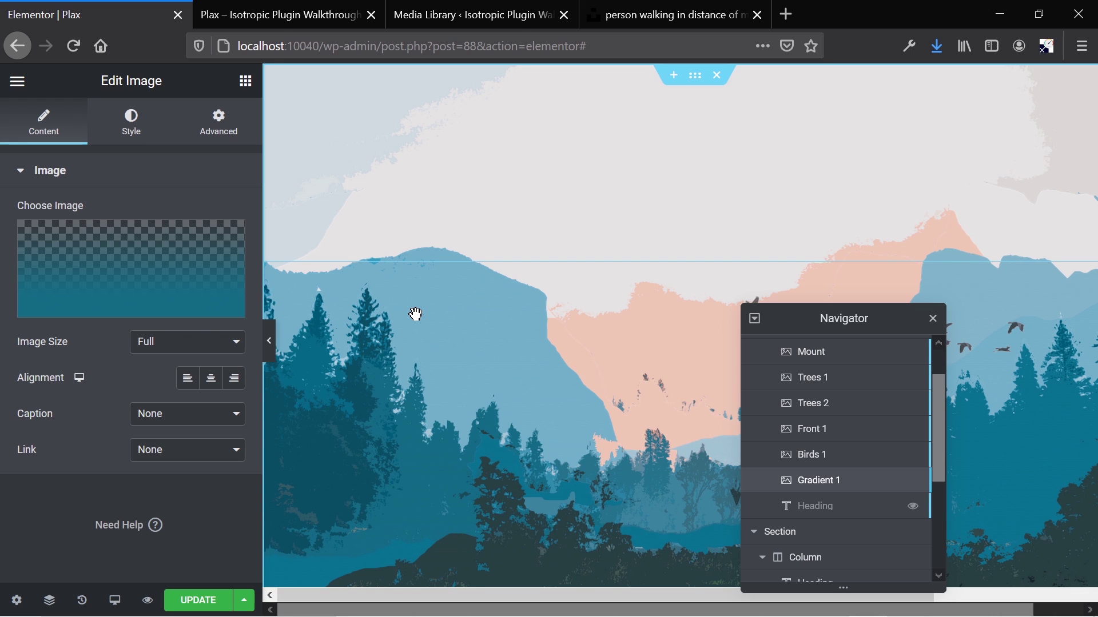
- Open the page preview and examine the parallax movement of the mountains, trees, birds and headline by repeatedly scrolling the hero
{"action": "left_click", "coordinate": [266, 8]}
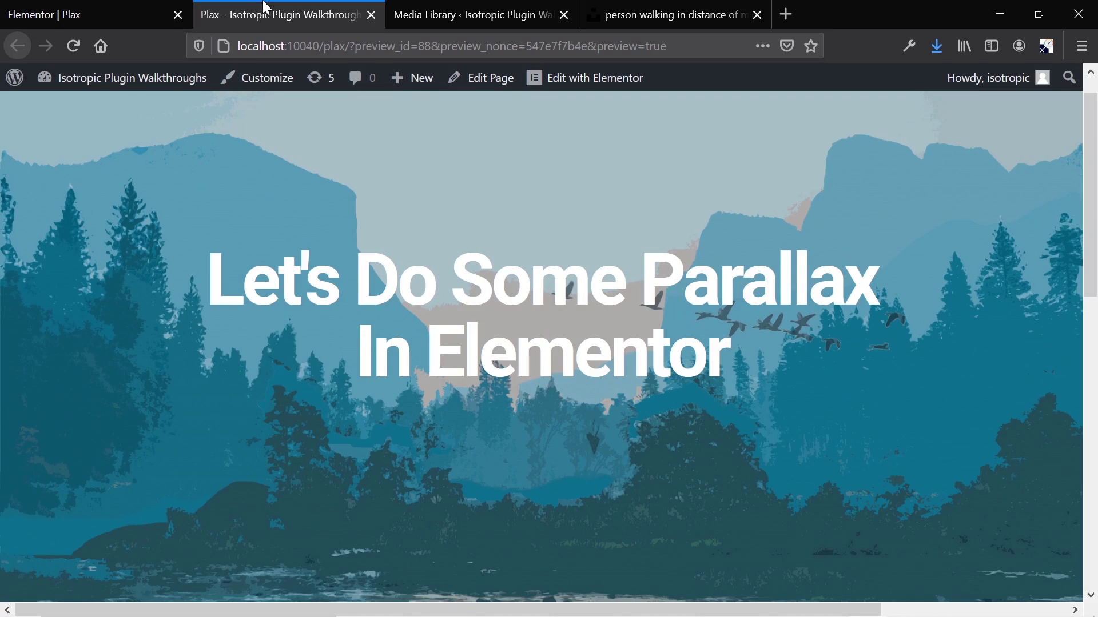
{"action": "scroll", "coordinate": [549, 343], "scroll_direction": "down", "scroll_amount": 5}
{"action": "scroll", "coordinate": [549, 343], "scroll_direction": "up", "scroll_amount": 3}
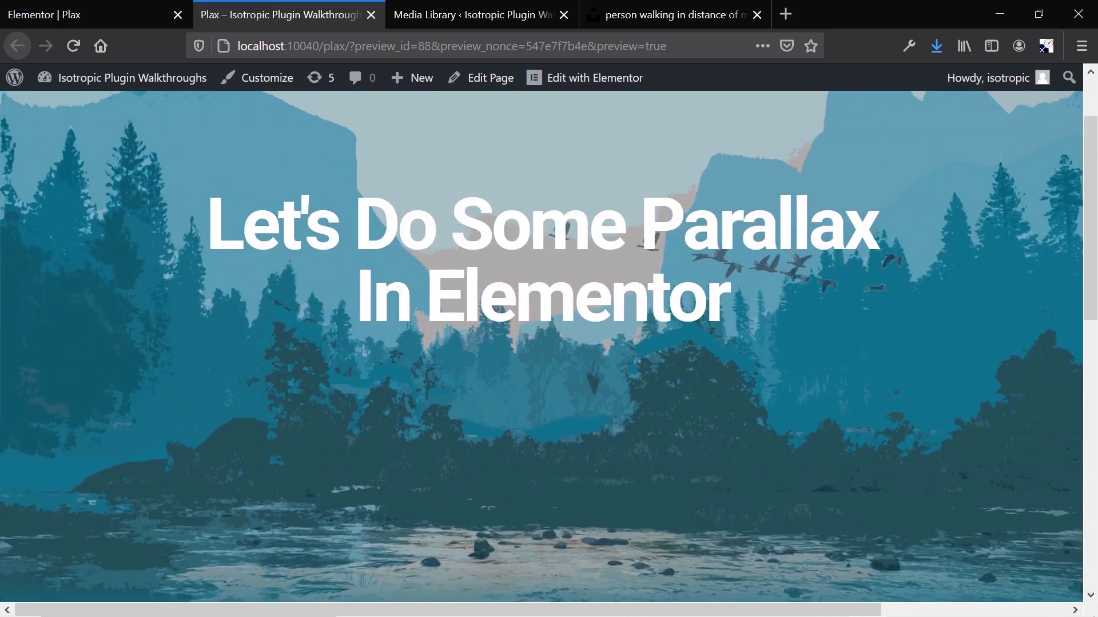
{"action": "scroll", "coordinate": [549, 343], "scroll_direction": "down", "scroll_amount": 4}
{"action": "scroll", "coordinate": [380, 274], "scroll_direction": "down", "scroll_amount": 2}
{"action": "scroll", "coordinate": [380, 275], "scroll_direction": "up", "scroll_amount": 8}
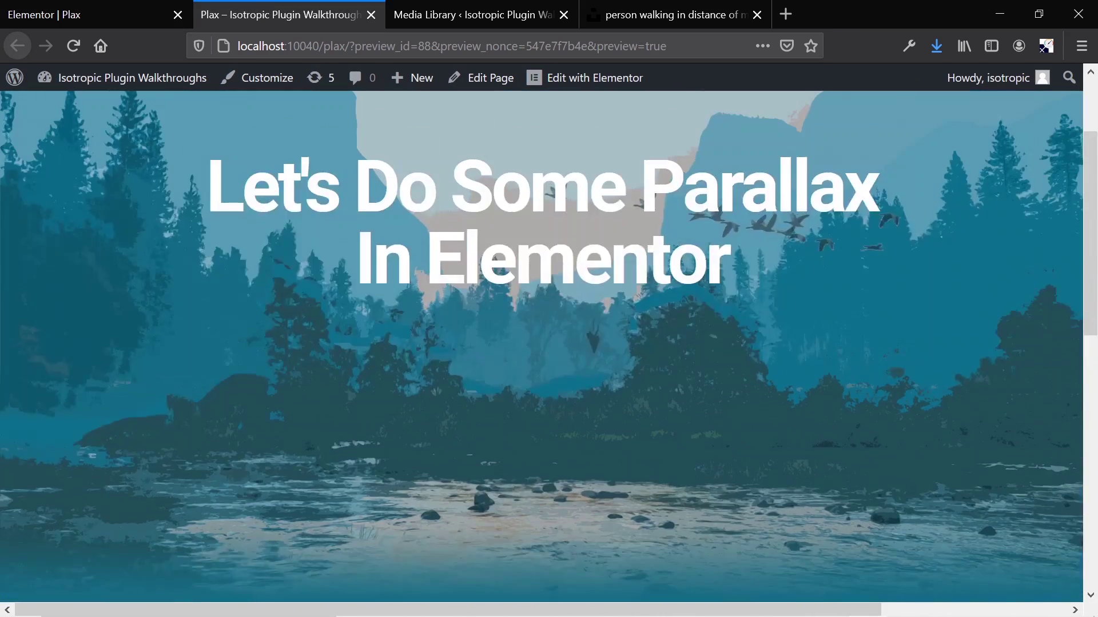
{"action": "scroll", "coordinate": [380, 275], "scroll_direction": "down", "scroll_amount": 2}
{"action": "scroll", "coordinate": [549, 343], "scroll_direction": "down", "scroll_amount": 1}
{"action": "scroll", "coordinate": [549, 343], "scroll_direction": "up", "scroll_amount": 2}
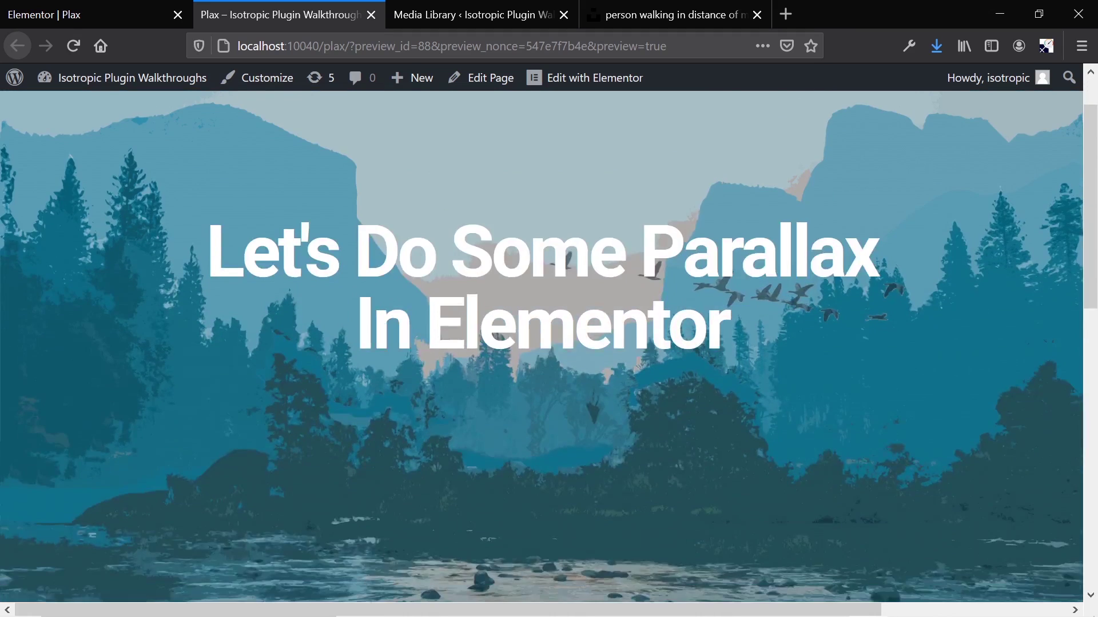
{"action": "scroll", "coordinate": [549, 343], "scroll_direction": "down", "scroll_amount": 3}
{"action": "scroll", "coordinate": [549, 343], "scroll_direction": "up", "scroll_amount": 3}
{"action": "scroll", "coordinate": [549, 343], "scroll_direction": "down", "scroll_amount": 3}
{"action": "scroll", "coordinate": [548, 343], "scroll_direction": "up", "scroll_amount": 4}
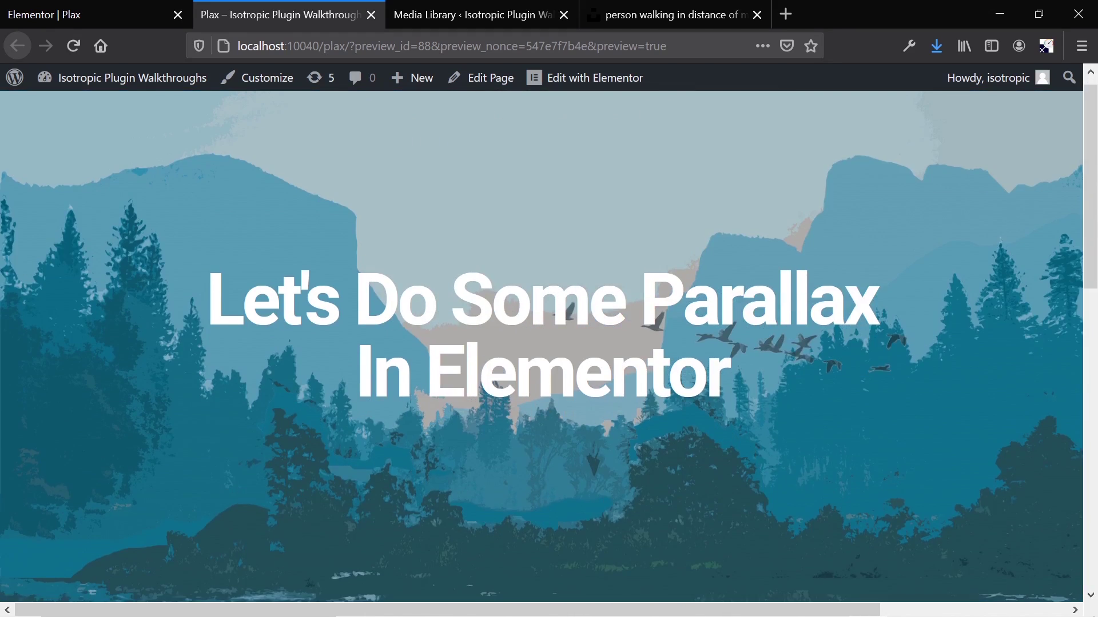
{"action": "scroll", "coordinate": [549, 343], "scroll_direction": "down", "scroll_amount": 2}
{"action": "scroll", "coordinate": [549, 343], "scroll_direction": "up", "scroll_amount": 2}
{"action": "scroll", "coordinate": [549, 343], "scroll_direction": "down", "scroll_amount": 4}
{"action": "scroll", "coordinate": [549, 343], "scroll_direction": "up", "scroll_amount": 4}
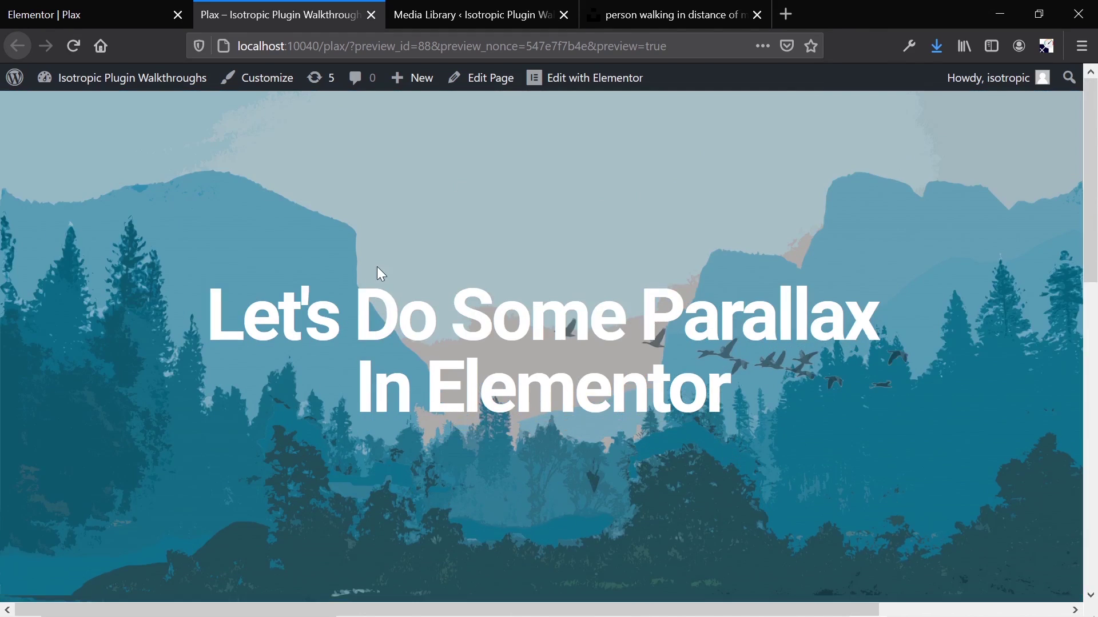
- Examine the staggered closing headings in the preview's lower section, from "Hope This" to "Isotropic.co/blog"
{"action": "scroll", "coordinate": [549, 343], "scroll_direction": "down", "scroll_amount": 4}
{"action": "scroll", "coordinate": [379, 275], "scroll_direction": "down", "scroll_amount": 8}
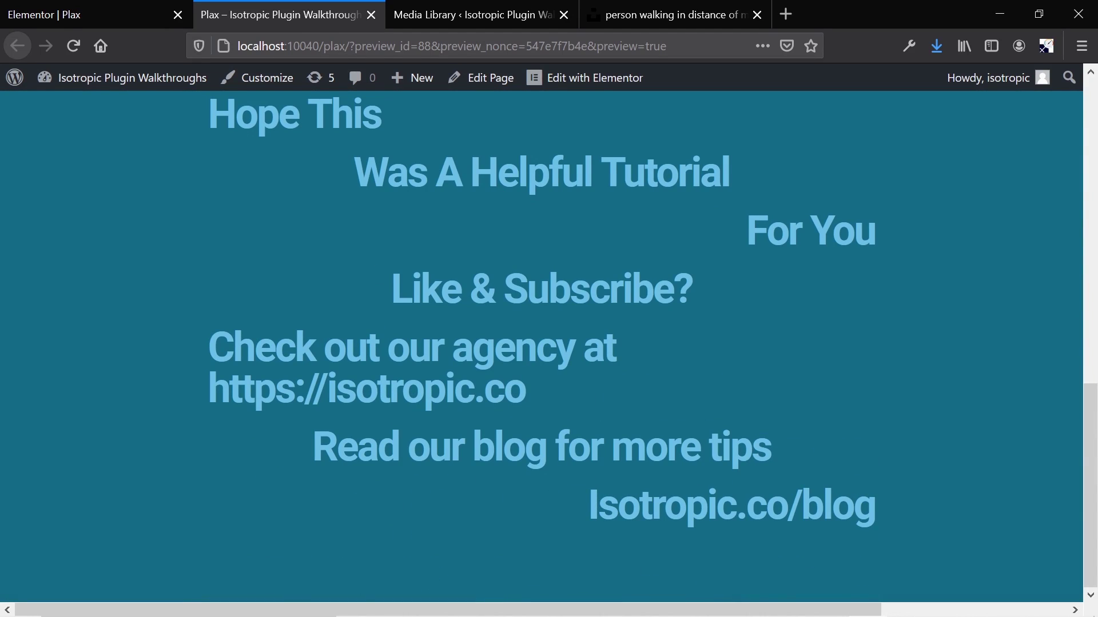
{"action": "scroll", "coordinate": [492, 195], "scroll_direction": "up", "scroll_amount": 2}
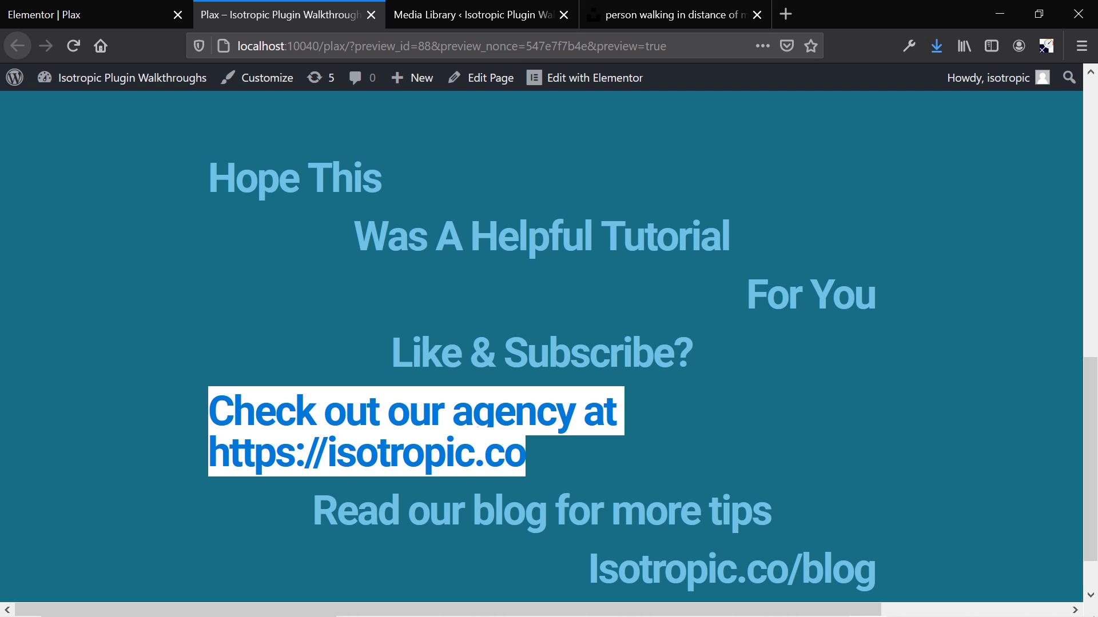
{"action": "scroll", "coordinate": [549, 343], "scroll_direction": "down", "scroll_amount": 1}
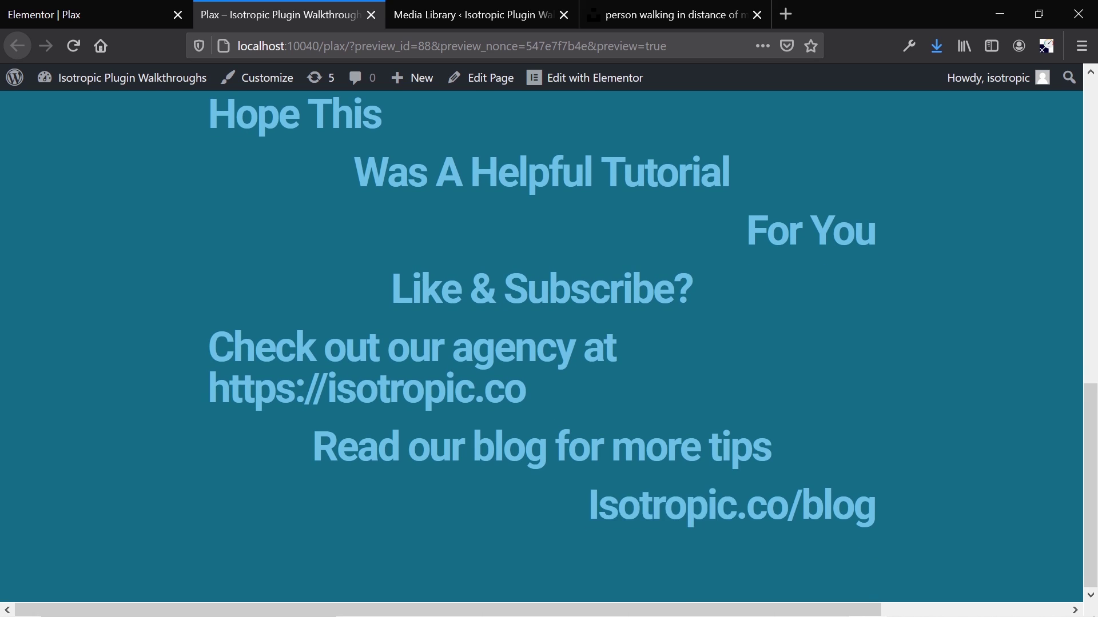